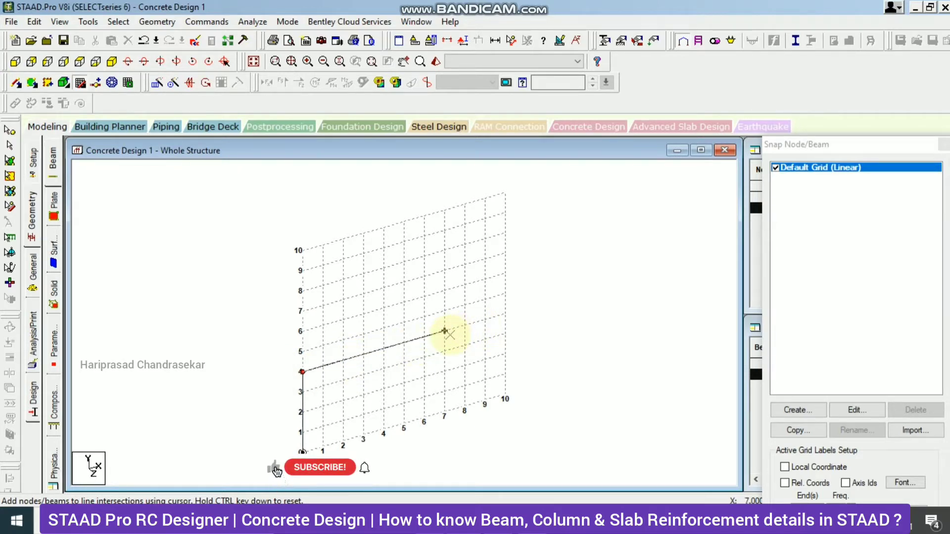
- Draw the 7 m beam at the 4 m level and the column down to the base to complete the portal frame
left_click(444, 330)
left_click(444, 412)
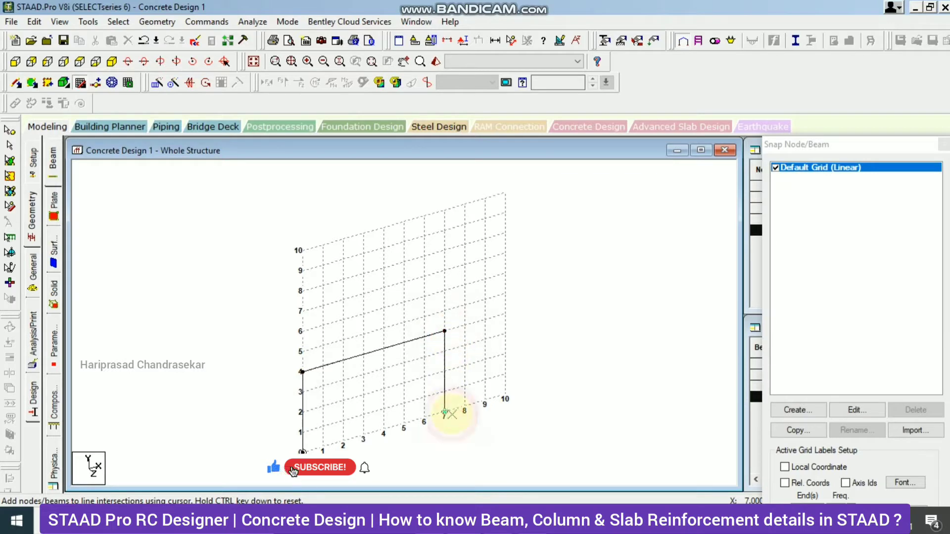
key("Escape")
- Translationally repeat the whole portal frame along Z in 3 steps of 5 m, with linked steps and an open base
middle_click_drag(378, 263, 304, 196)
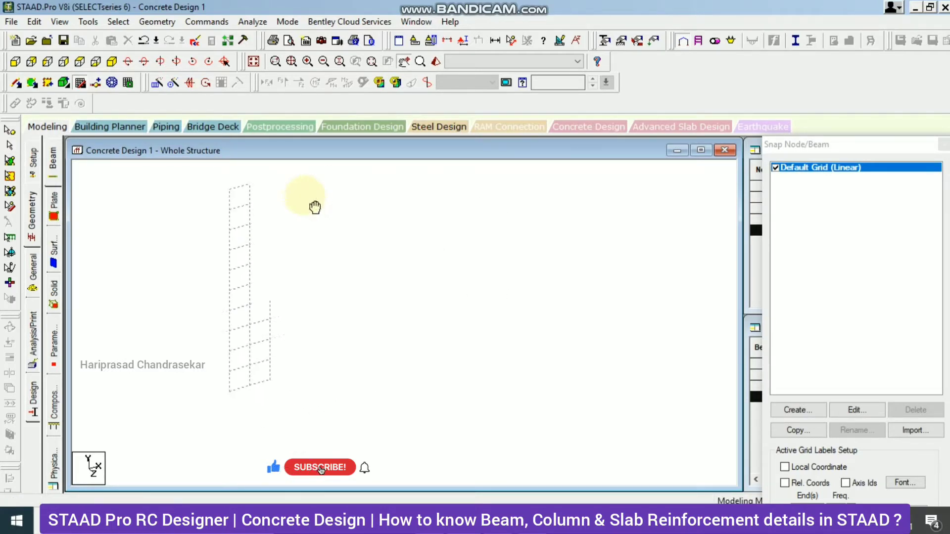
left_click_drag(179, 226, 446, 432)
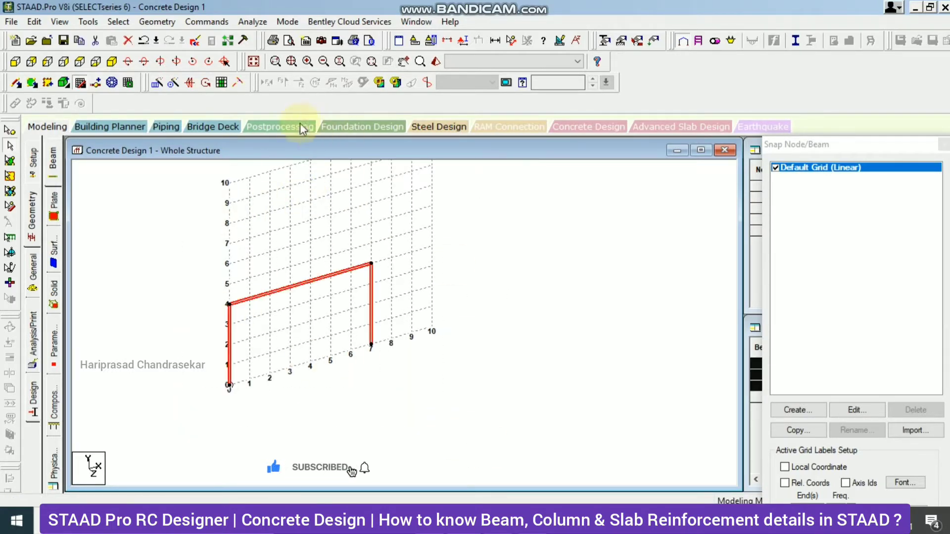
left_click(158, 85)
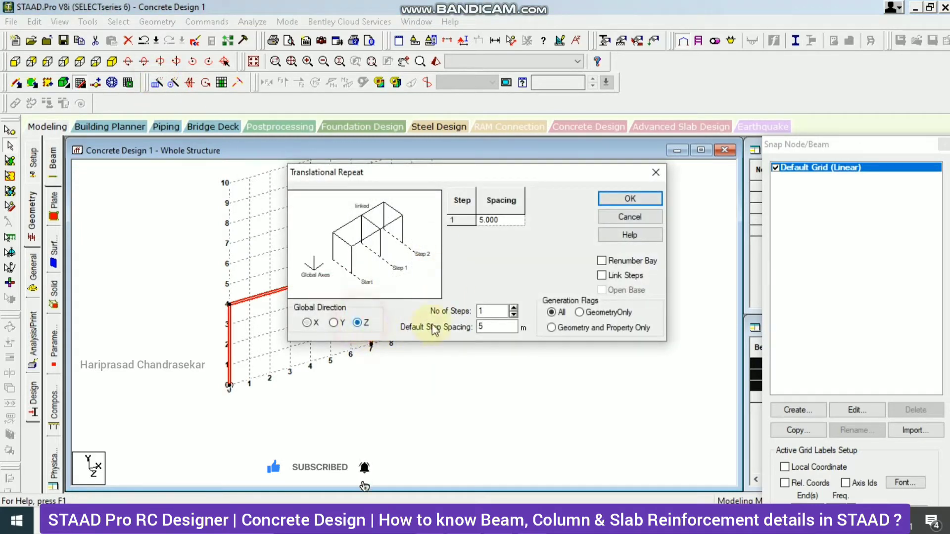
left_click(514, 308)
left_click(514, 308)
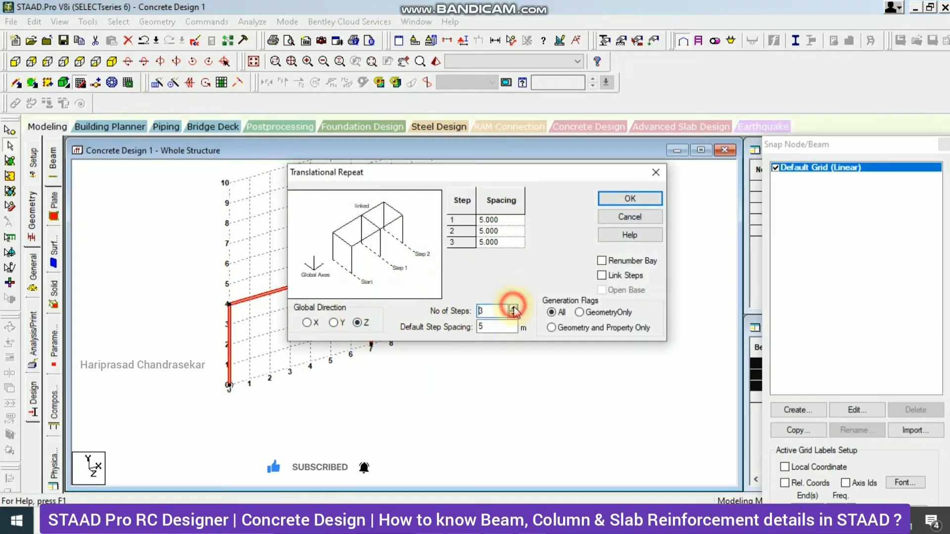
double_click(503, 328)
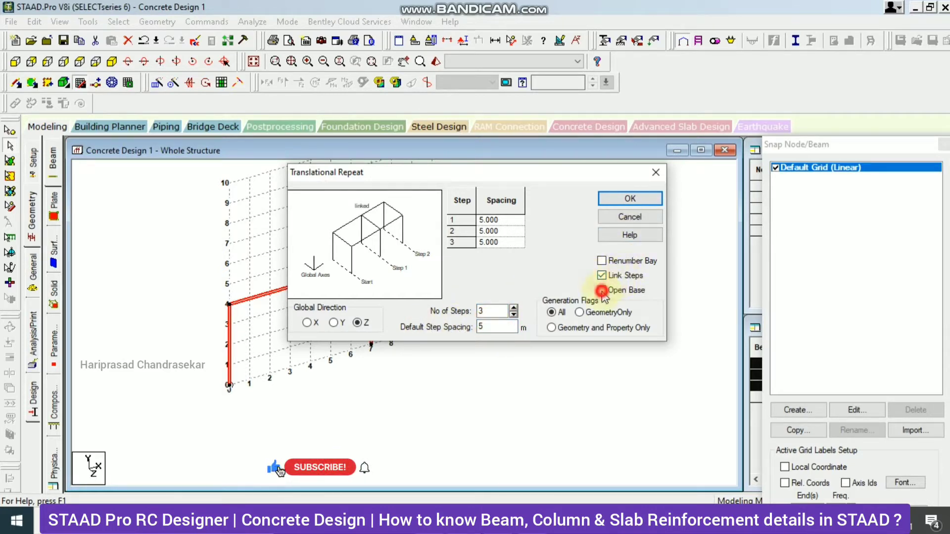
left_click(601, 290)
left_click(629, 198)
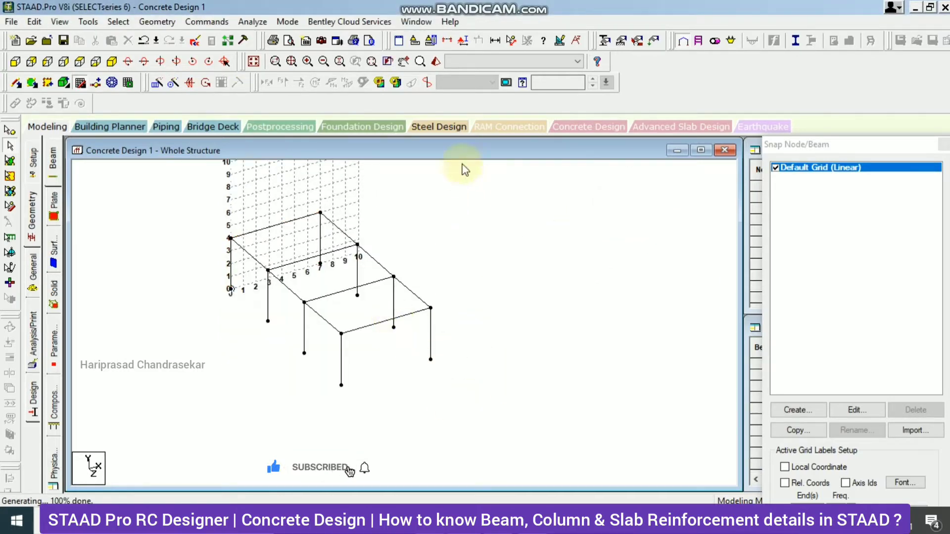
left_click_drag(200, 188, 520, 433)
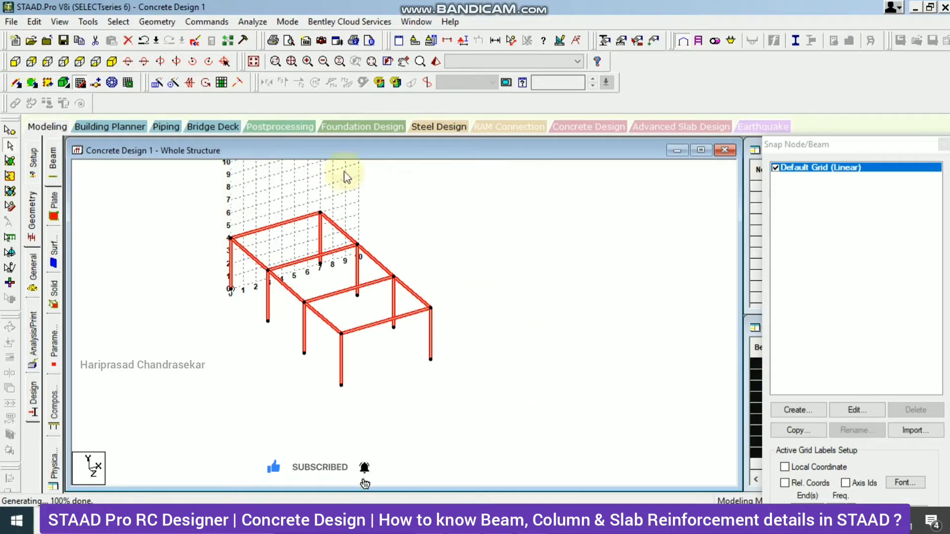
left_click(172, 83)
left_click(327, 324)
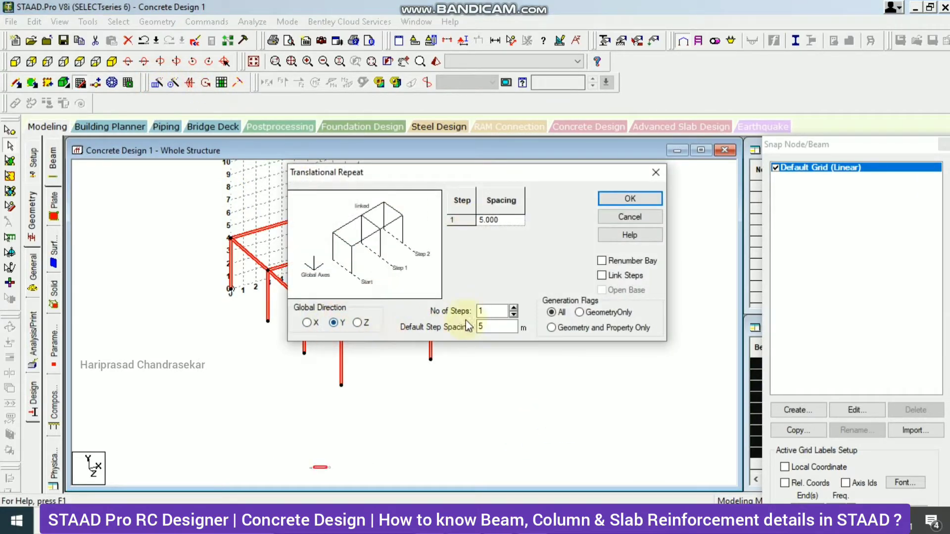
left_click(497, 311)
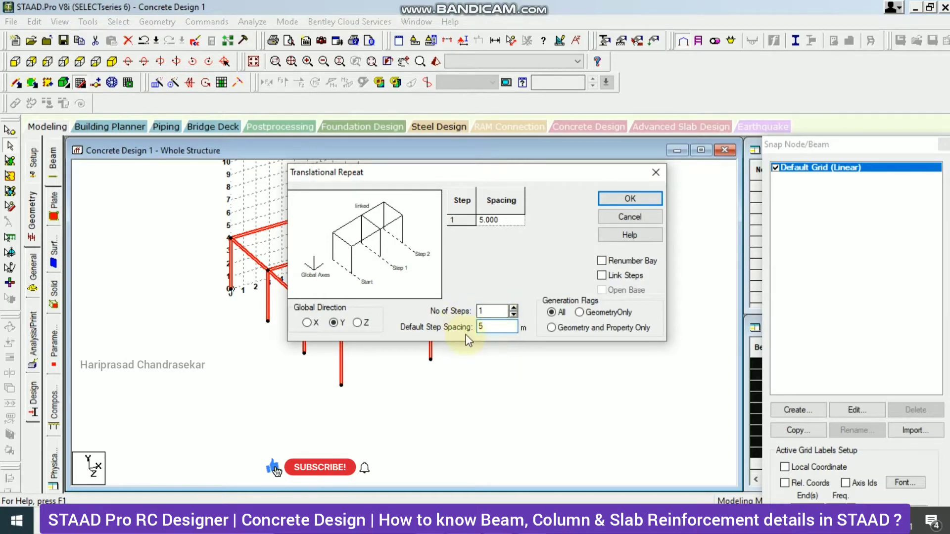
left_click(431, 398)
left_click(662, 174)
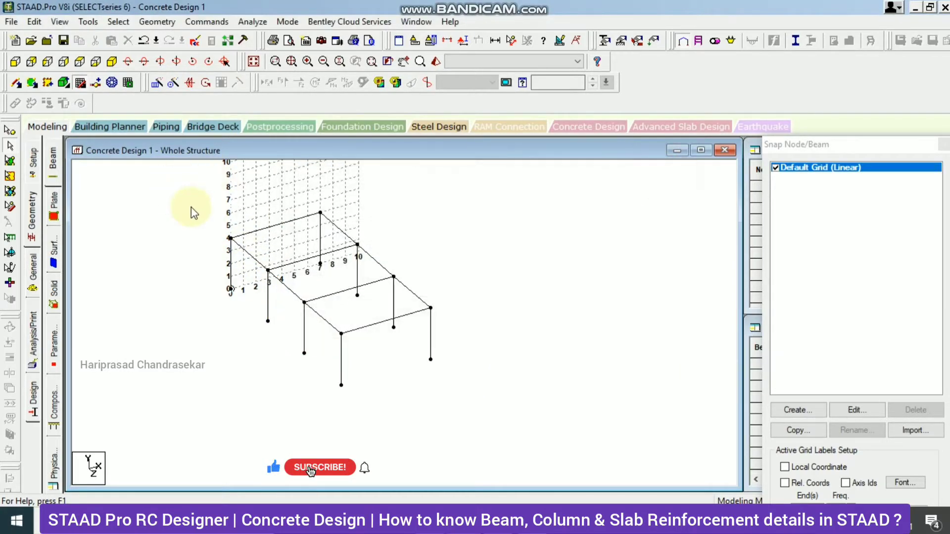
- Translationally repeat all the 4 m level beams 3 m upward along Y in one step with linked steps
left_click(16, 62)
left_click_drag(157, 240, 439, 313)
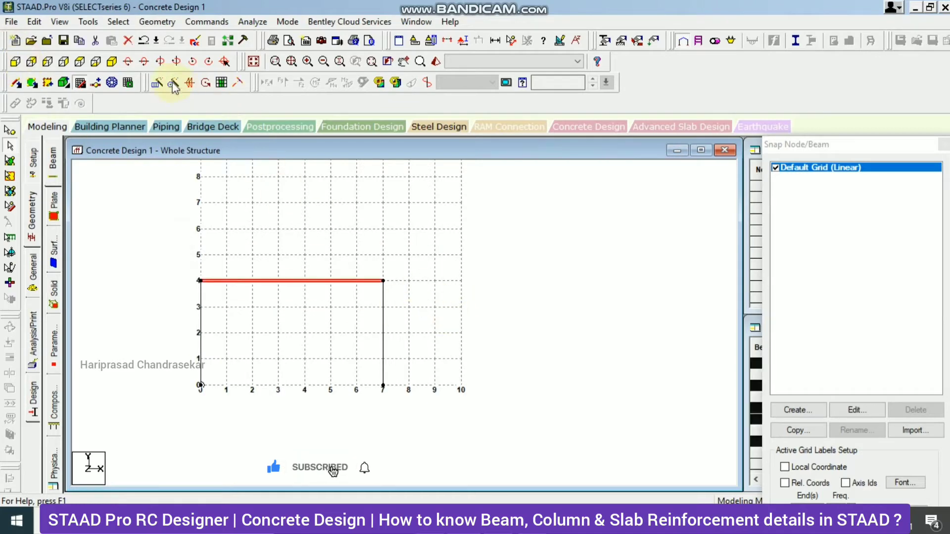
left_click(111, 61)
left_click(158, 83)
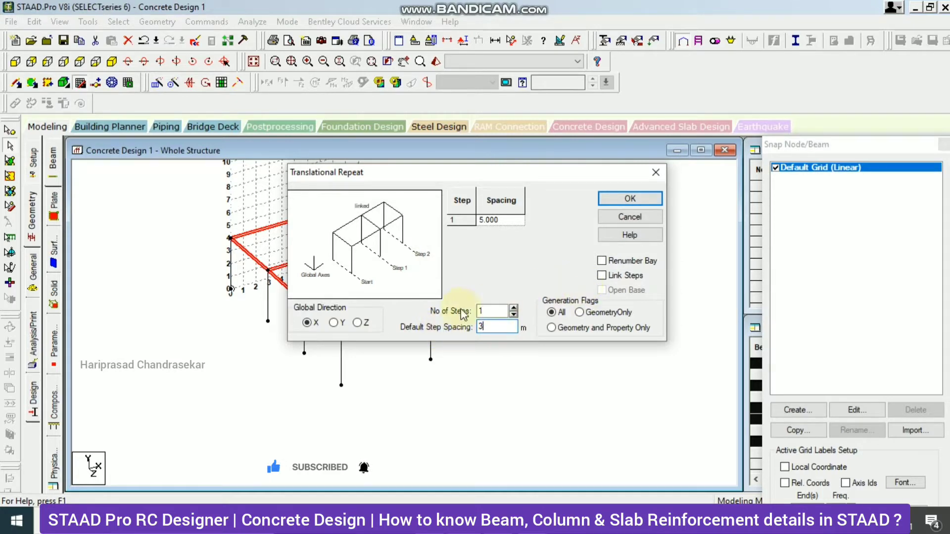
left_click(333, 322)
left_click(602, 275)
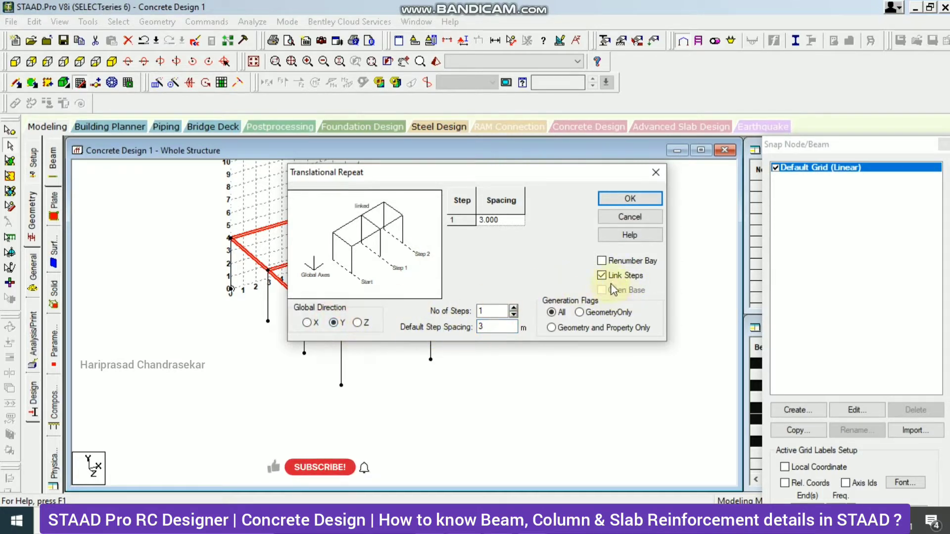
left_click(632, 201)
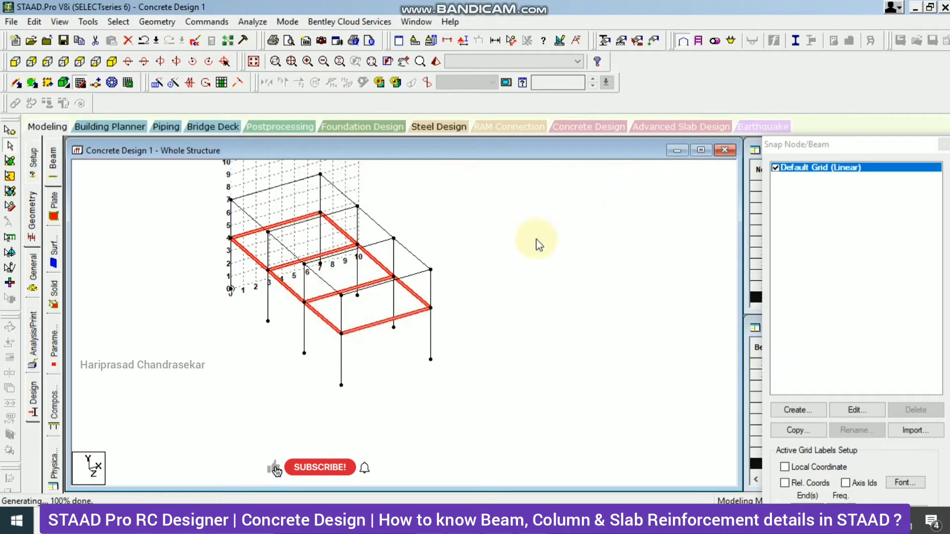
left_click(535, 241)
- Translationally repeat the four top-level beams of the middle bay 3 m along Y in one step with linked steps
middle_click_drag(521, 202, 475, 265)
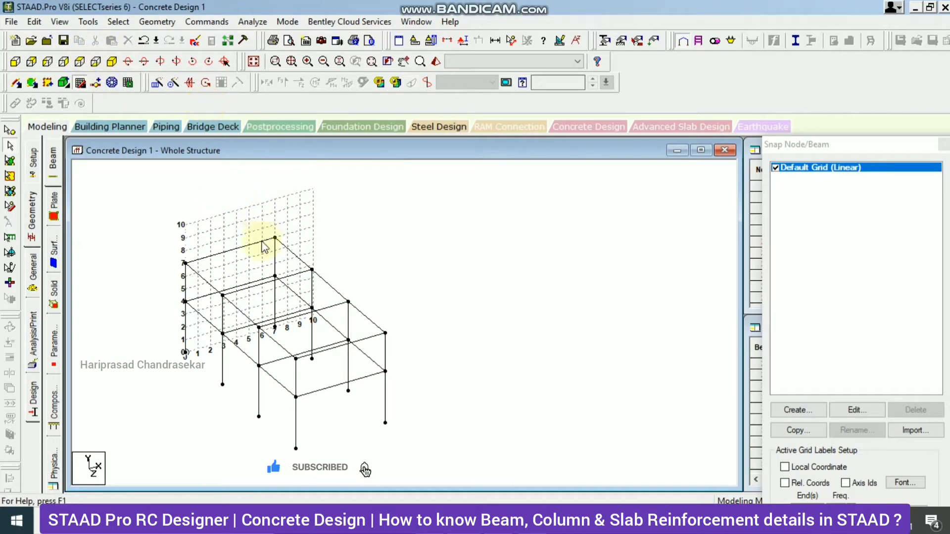
left_click(254, 290)
left_click(381, 263)
left_click(296, 275)
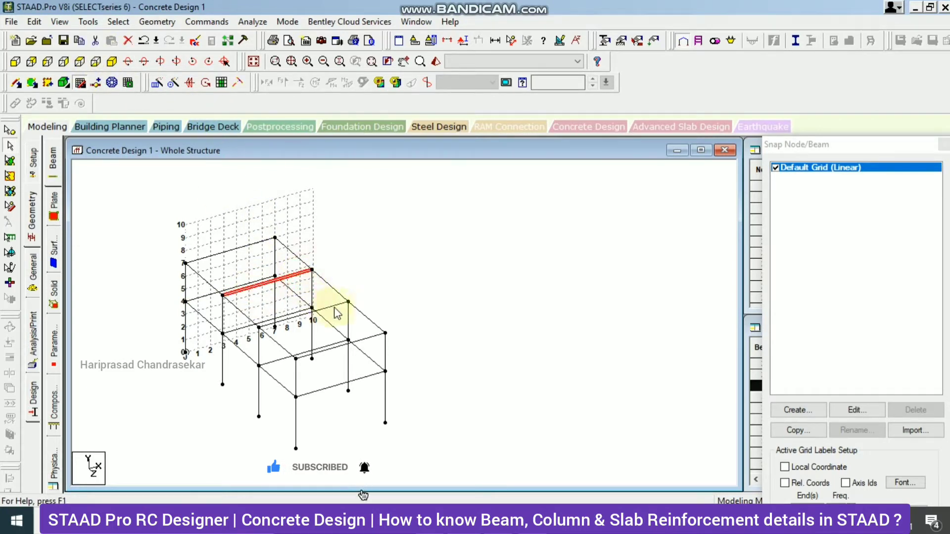
left_click(339, 308, "ctrl")
left_click(240, 312, "ctrl")
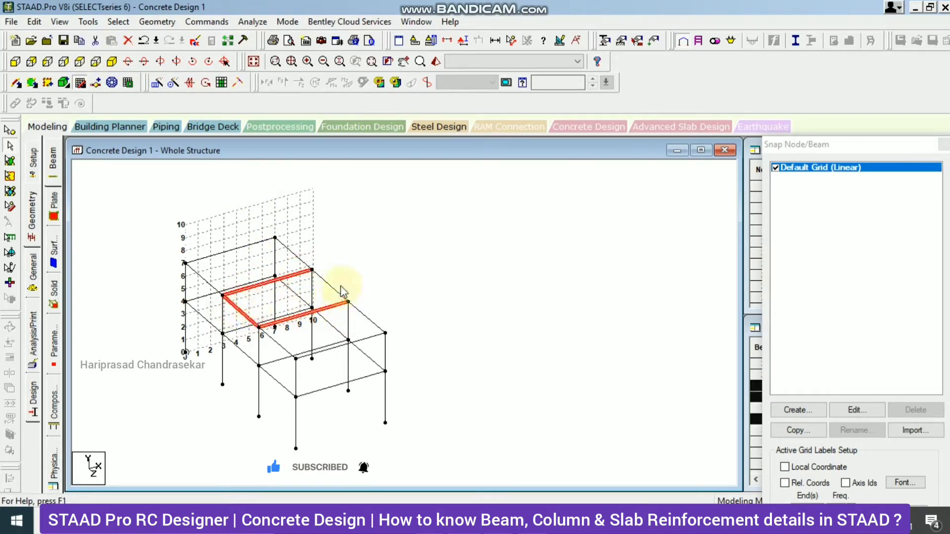
left_click(157, 83)
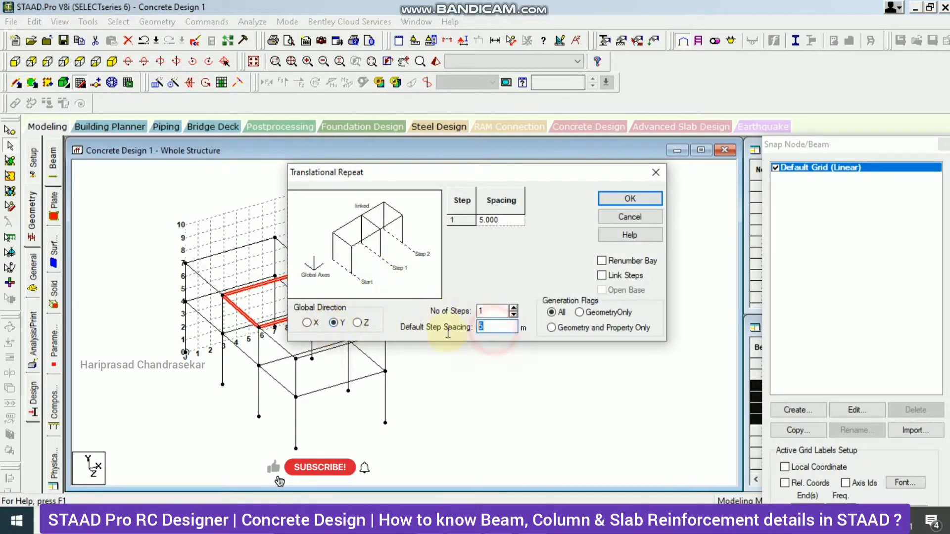
type("3")
left_click(622, 279)
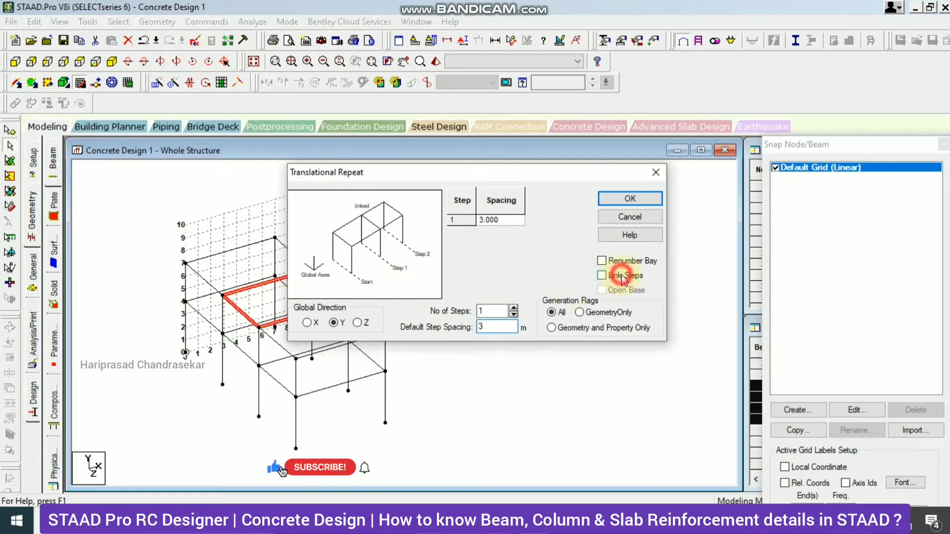
left_click(630, 200)
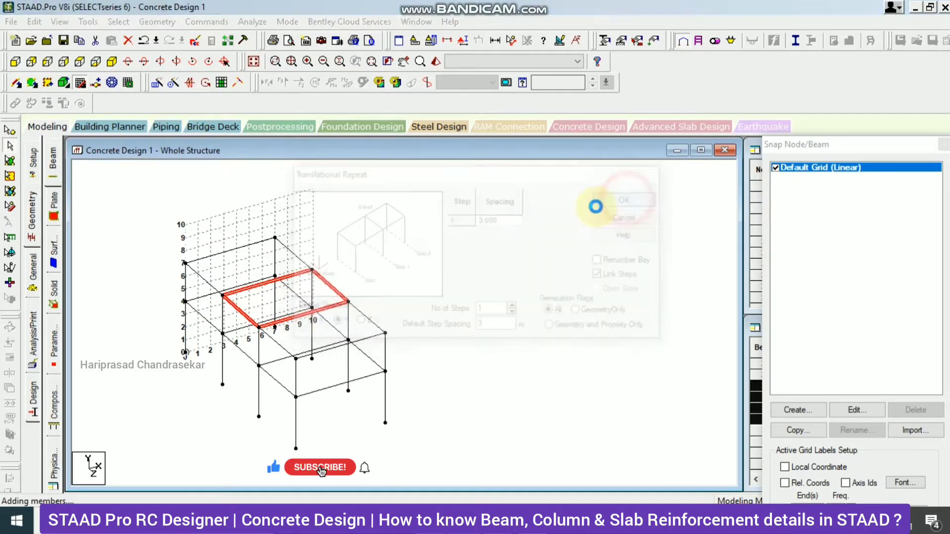
- Examine the frame in the 3D rendered view and close that view
left_click(435, 61)
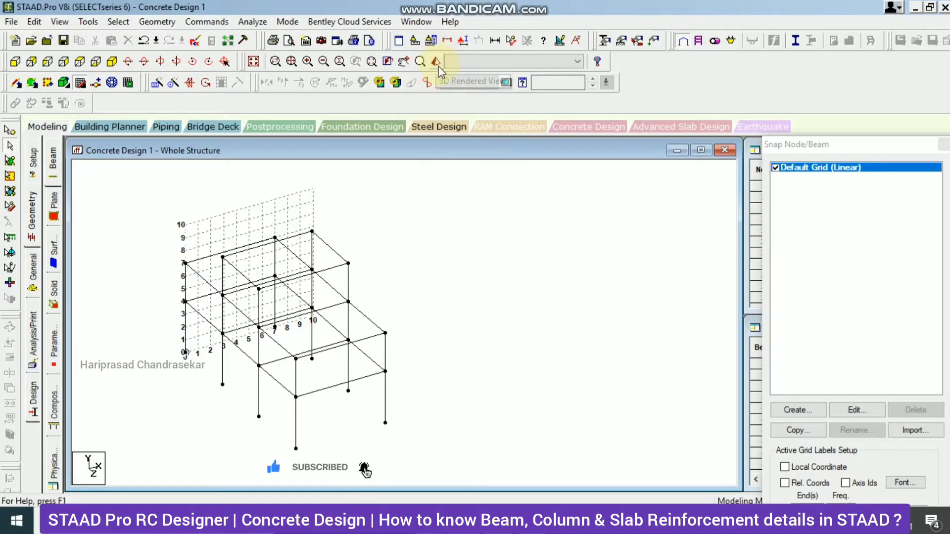
left_click_drag(515, 290, 544, 280)
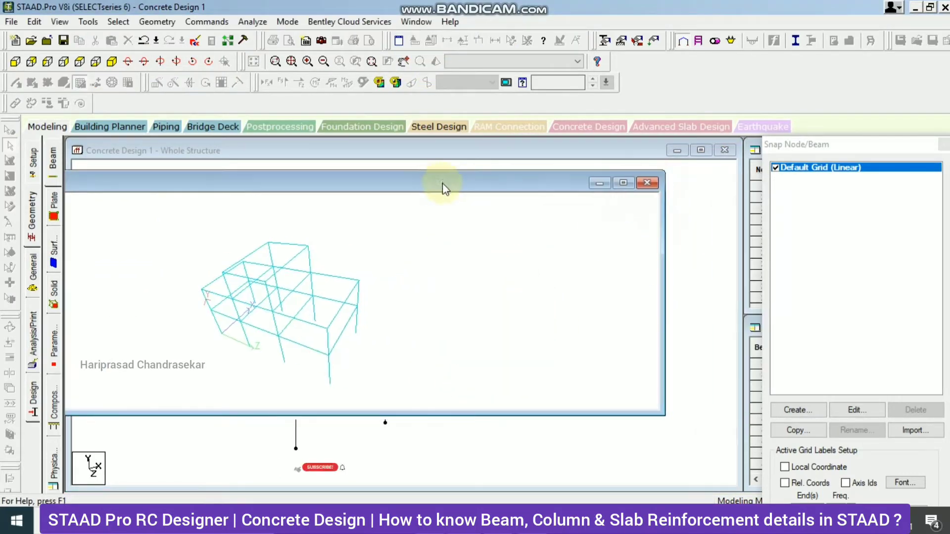
left_click(650, 181)
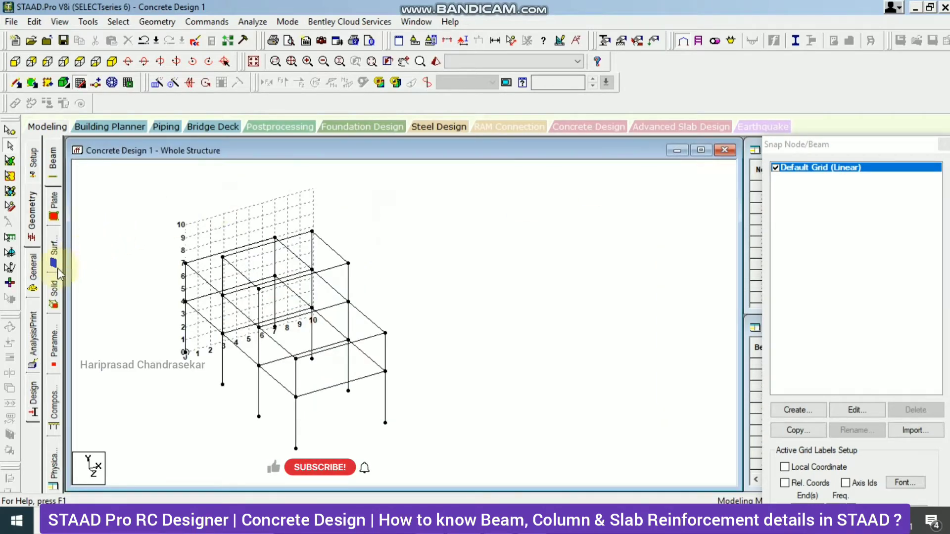
- Create a fixed support definition for the structure
left_click(28, 267)
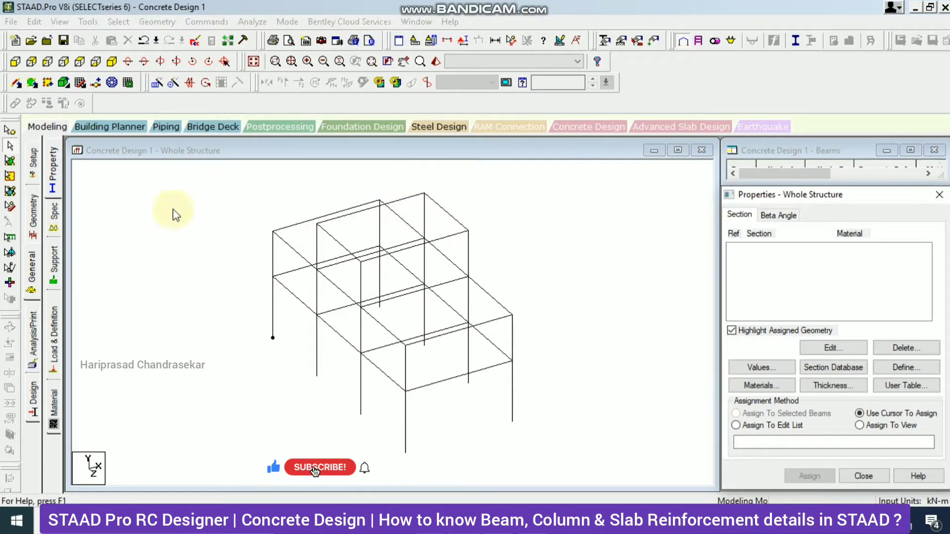
left_click(53, 262)
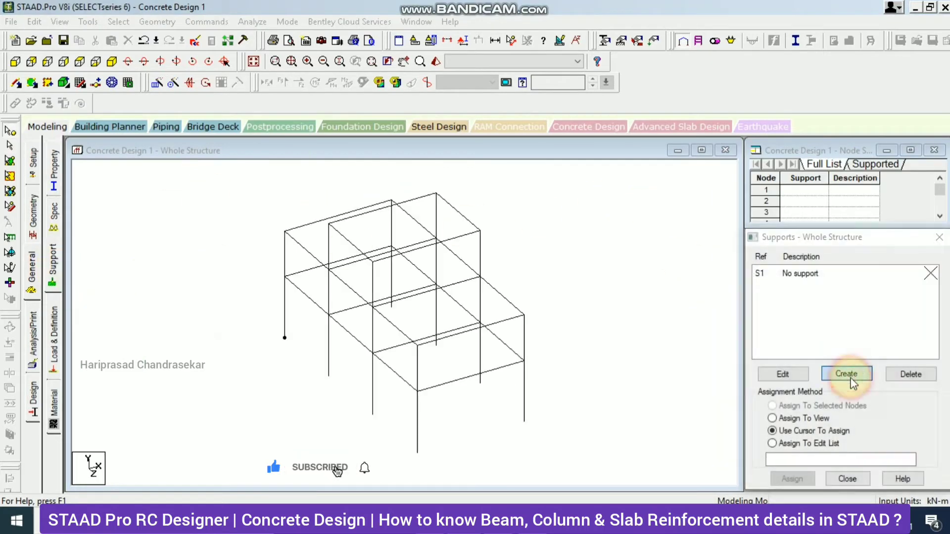
left_click(845, 374)
left_click(752, 492)
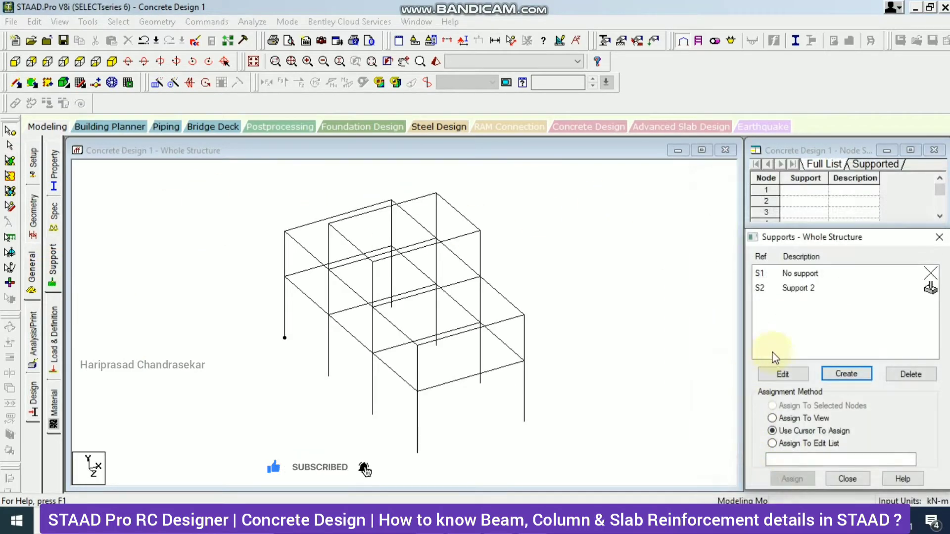
- Assign the fixed support to all column base nodes, selecting them together in the front view, and restore the isometric view
left_click(797, 289)
left_click(14, 62)
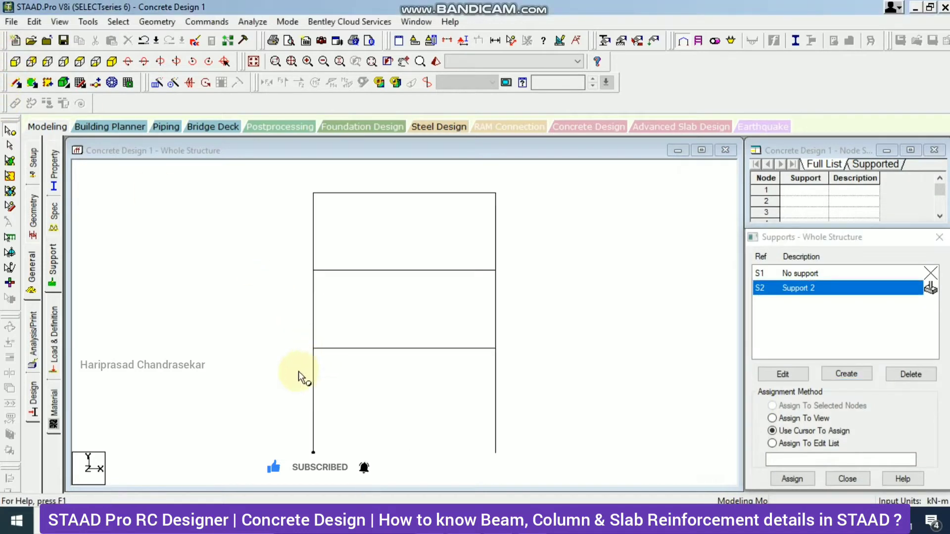
left_click_drag(283, 414, 548, 492)
left_click(801, 482)
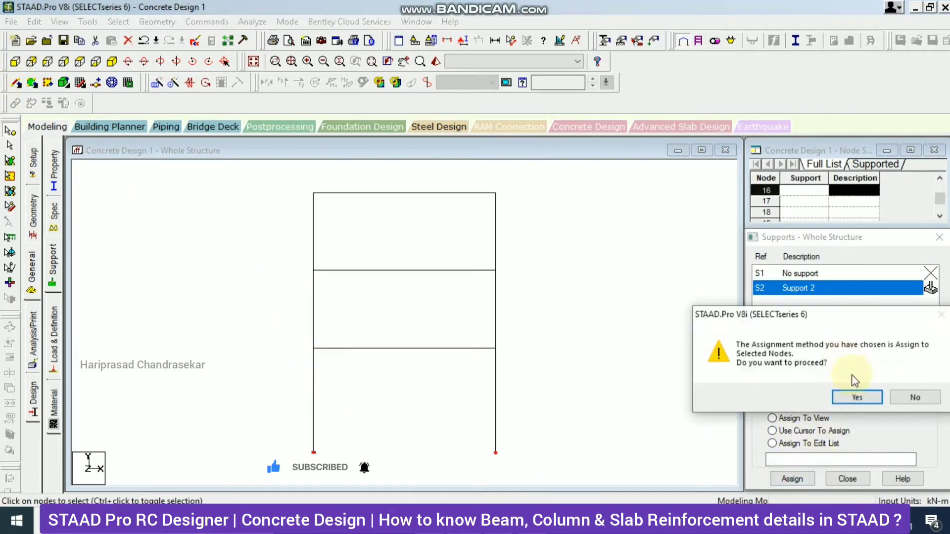
left_click(854, 395)
left_click(112, 62)
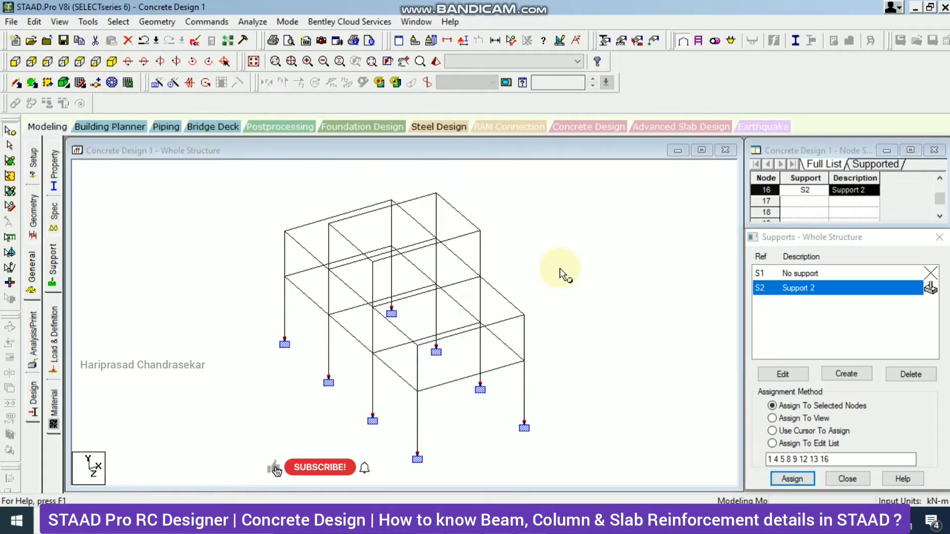
- Define a rectangular concrete section with YD 0.23 m and ZD 0.23 m
left_click(56, 178)
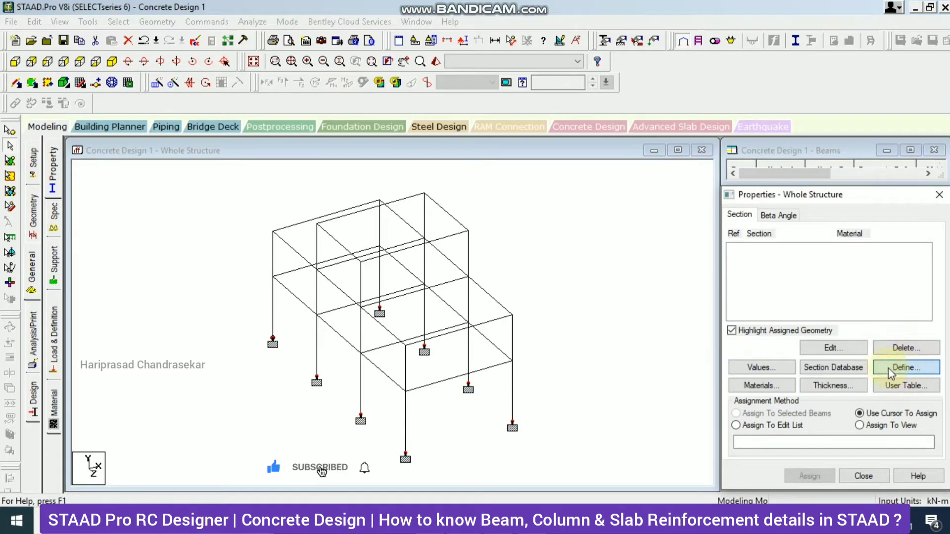
left_click(889, 370)
left_click(280, 149)
left_click(543, 214)
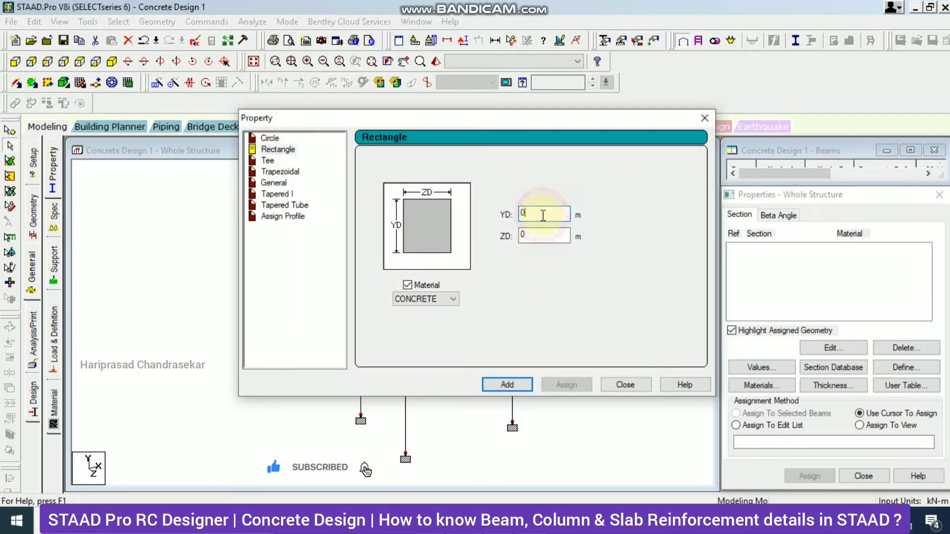
type(".23")
left_click(546, 234)
type(".2")
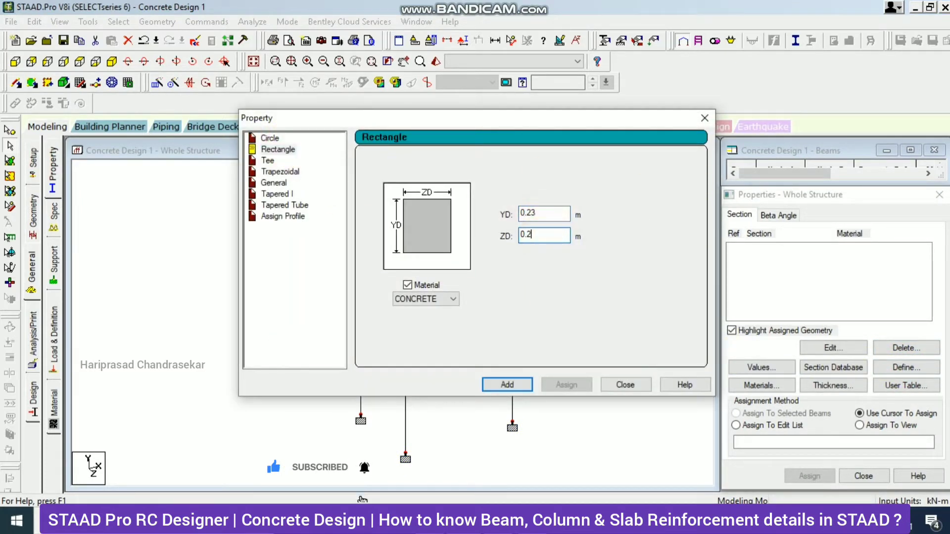
left_click(524, 387)
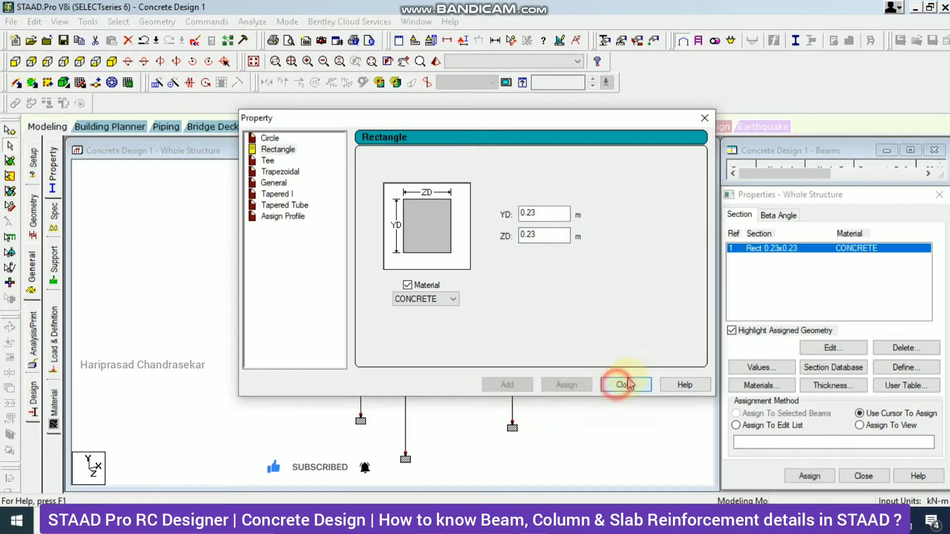
left_click(626, 385)
- Assign the rectangular 0.23 x 0.23 m concrete section to all members in the view
left_click(859, 425)
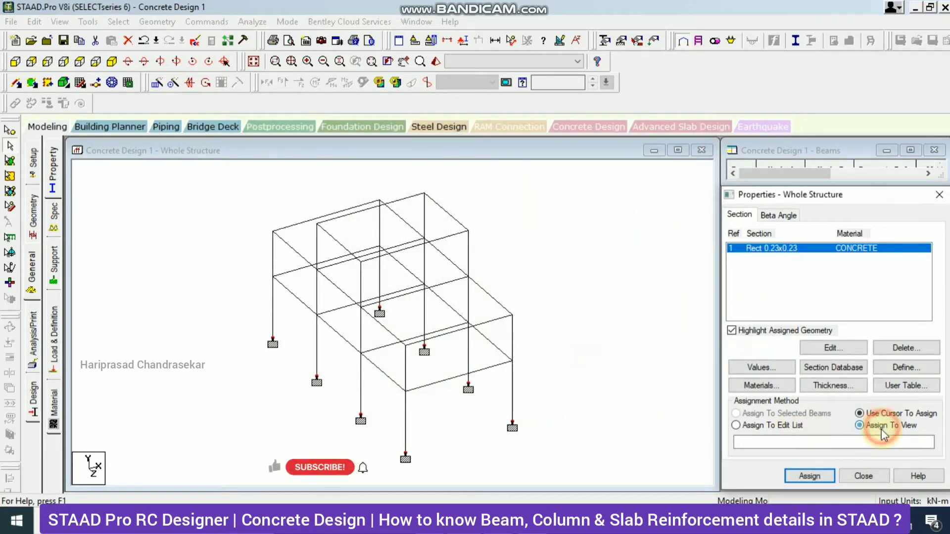
left_click(813, 476)
left_click(856, 372)
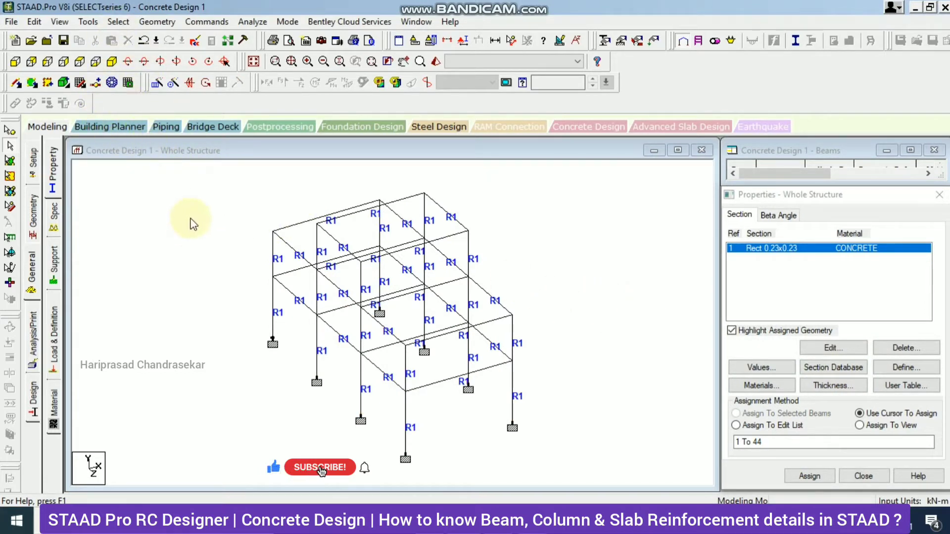
- Select all the beams of the lowest beam level together, covering its three bays
left_click(288, 290)
left_click(307, 266, "ctrl")
left_click(346, 306, "ctrl")
left_click(409, 271, "ctrl")
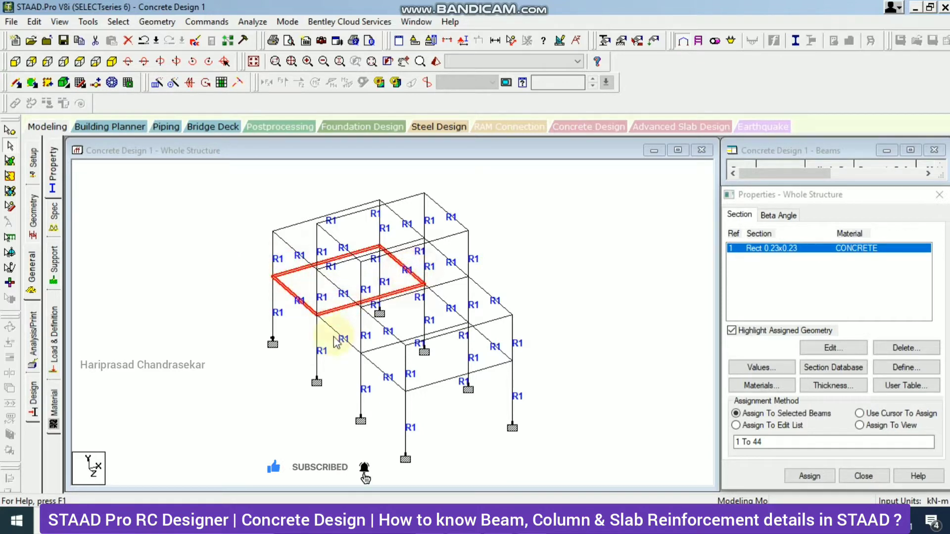
left_click(340, 332, "ctrl")
left_click(395, 342, "ctrl")
left_click(448, 306, "ctrl")
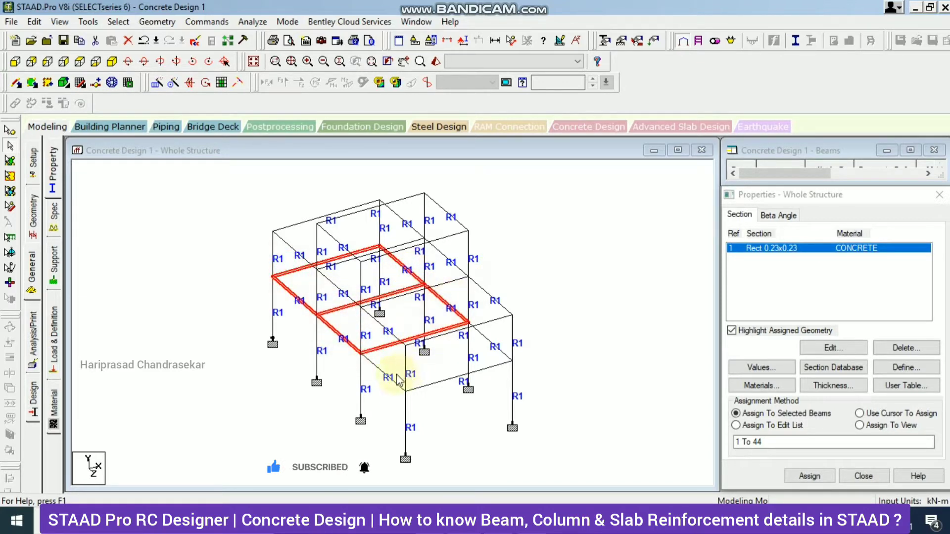
left_click(398, 382, "ctrl")
left_click(445, 379, "ctrl")
left_click(491, 344, "ctrl")
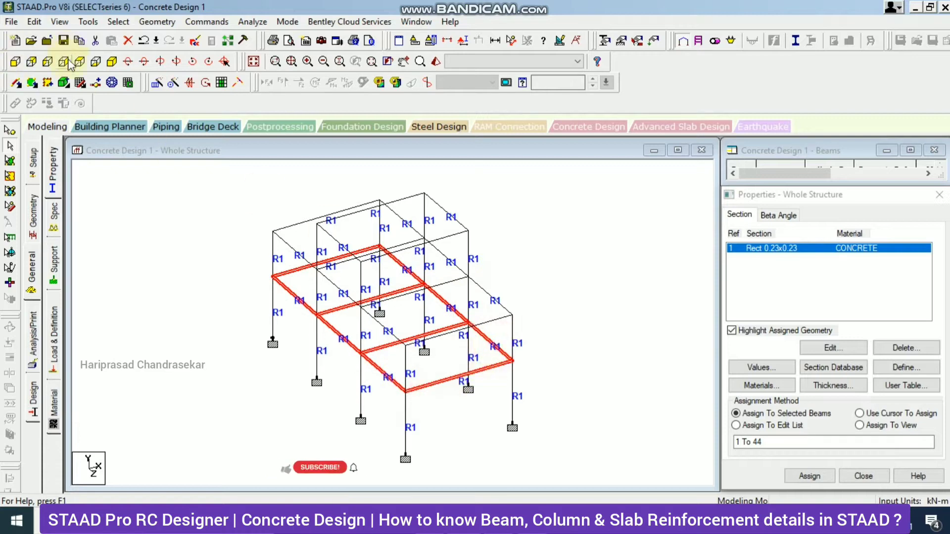
- Add the beams of the middle and top levels to the selection in the front view, and restore the isometric view
left_click(15, 61)
left_click_drag(269, 251, 536, 307, "ctrl")
left_click_drag(266, 171, 526, 206, "ctrl")
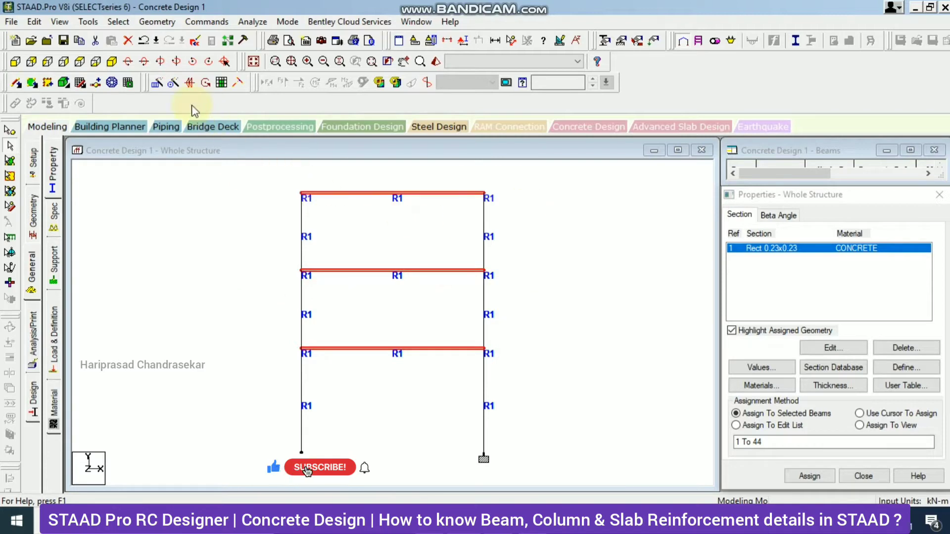
left_click(111, 62)
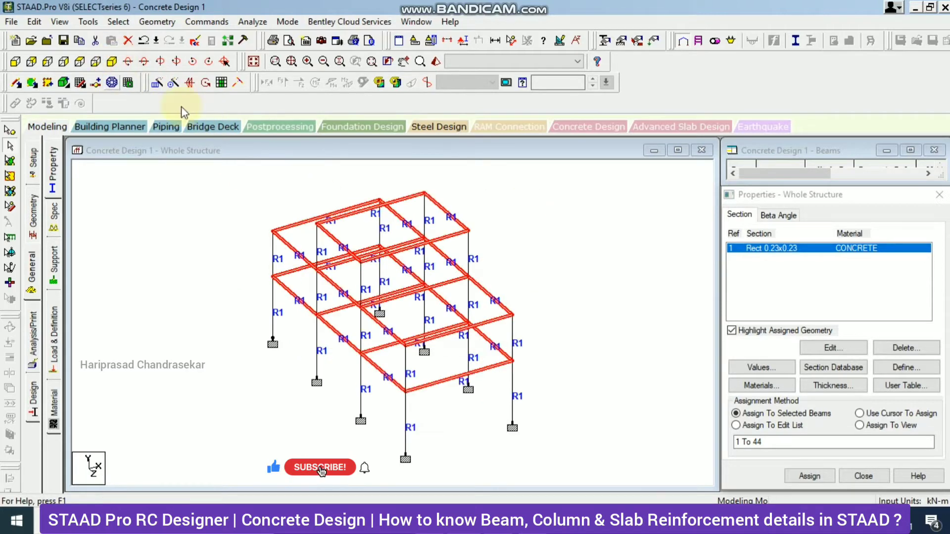
- Fill the selected beam panels with plates to form the slabs, and clear the selection
left_click(221, 83)
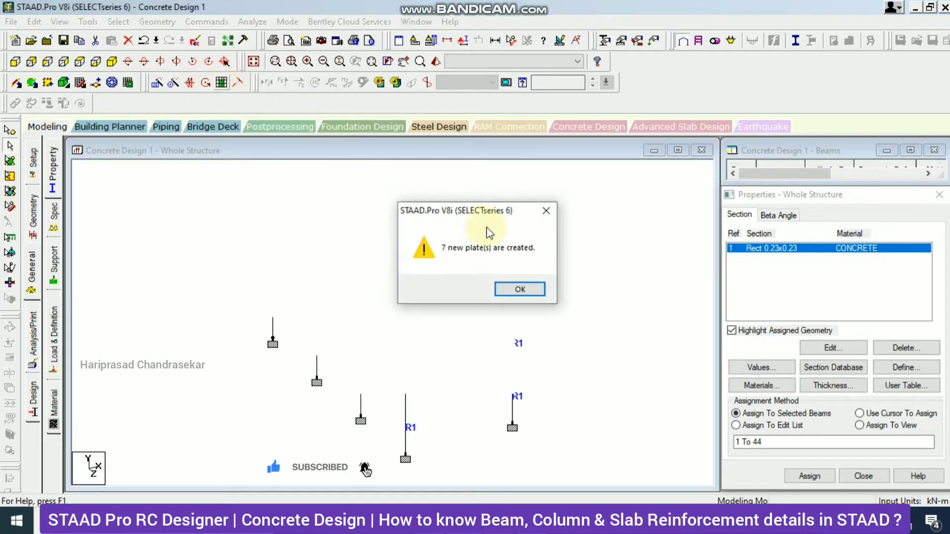
left_click(520, 290)
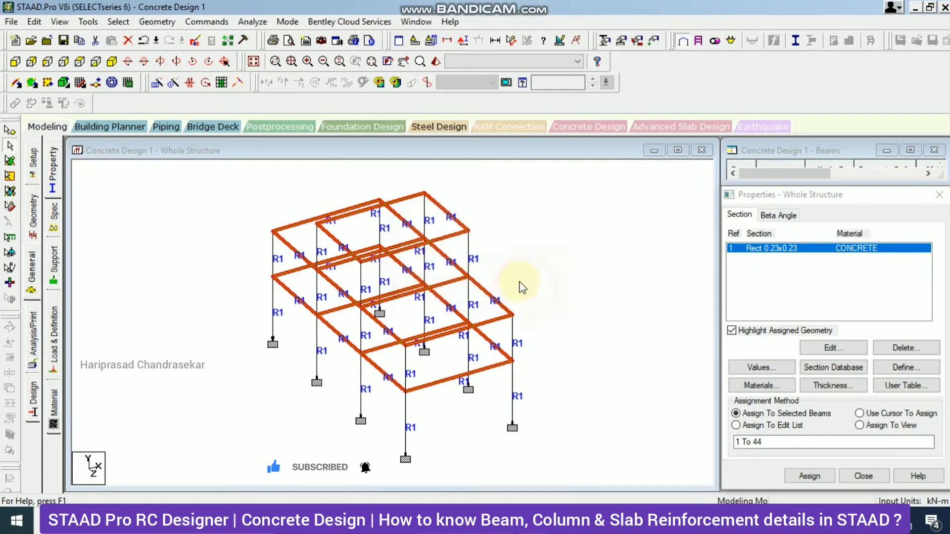
left_click(566, 218)
- Define a concrete plate element thickness of 0.12 m at all four nodes
left_click(835, 385)
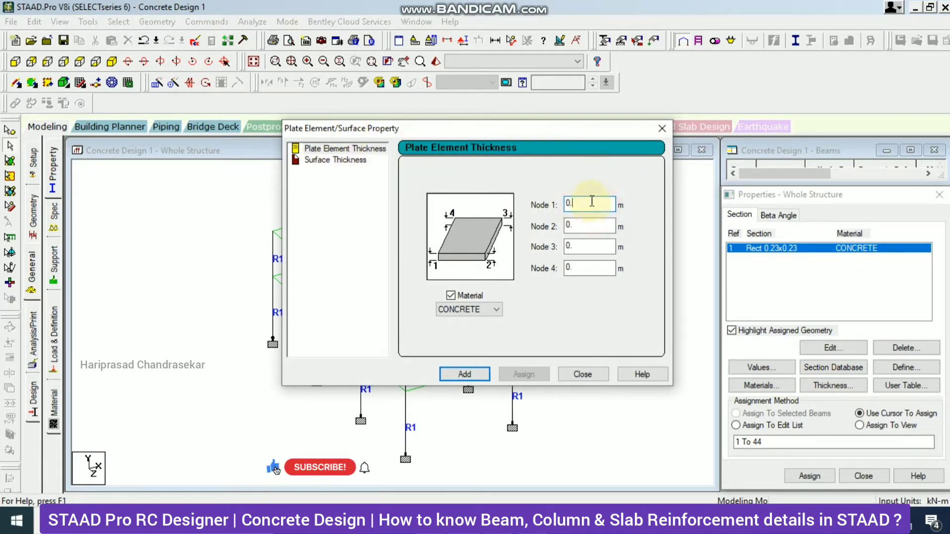
type("0.1")
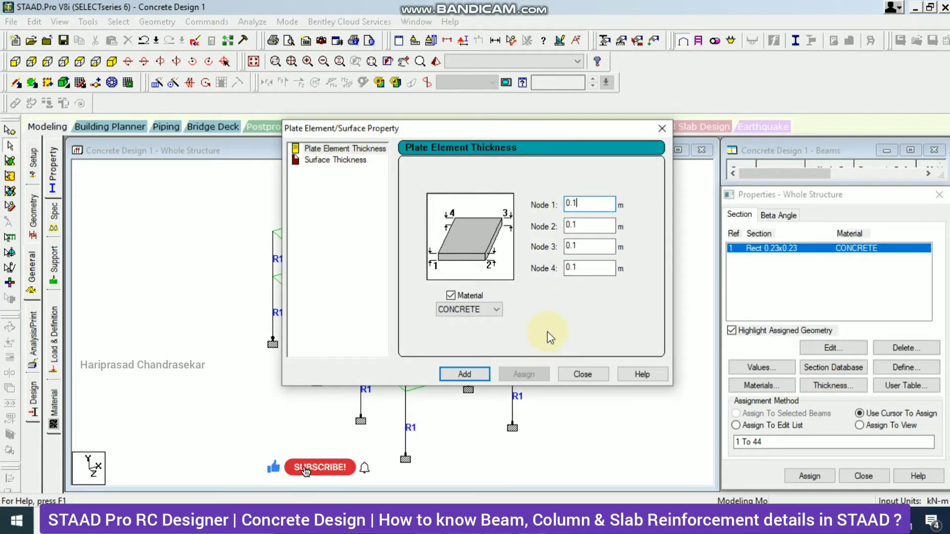
type("22")
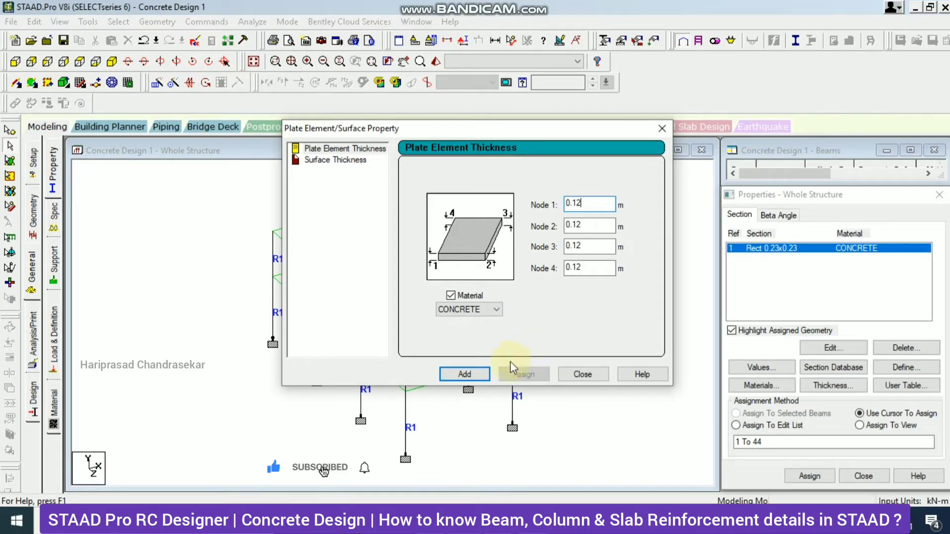
left_click(480, 375)
left_click(582, 374)
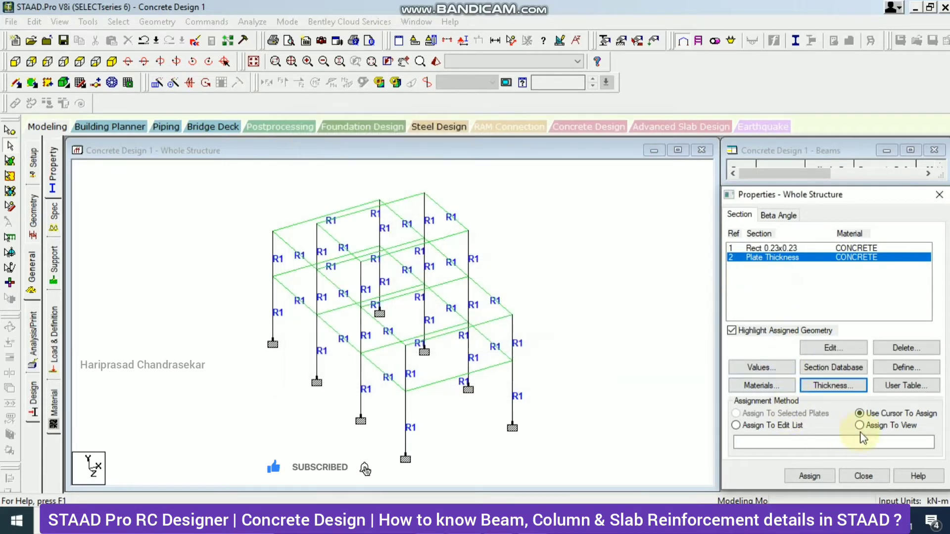
- Assign the plate thickness to all slab plates in the view
left_click(859, 425)
left_click(809, 476)
left_click(856, 372)
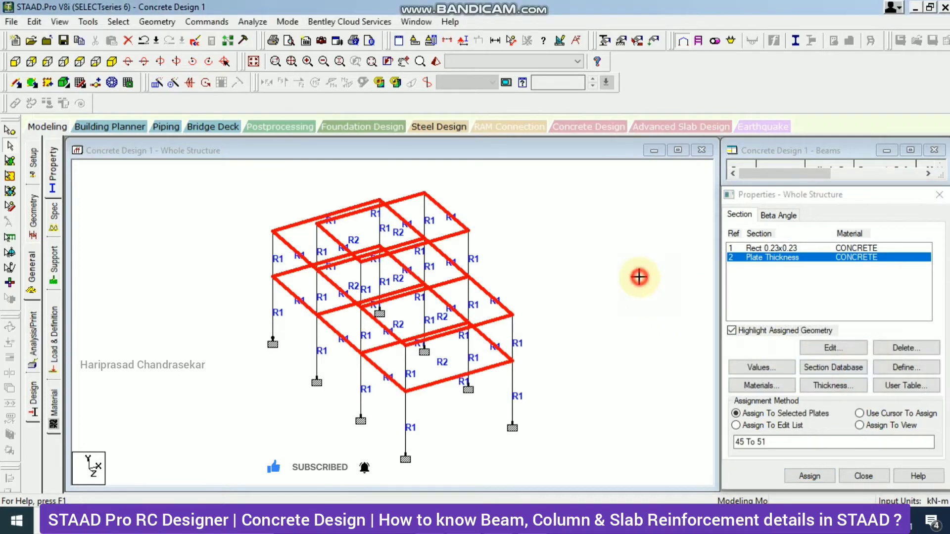
- Examine the frame and its slabs in the 3D rendered view, and close that view
left_click(436, 61)
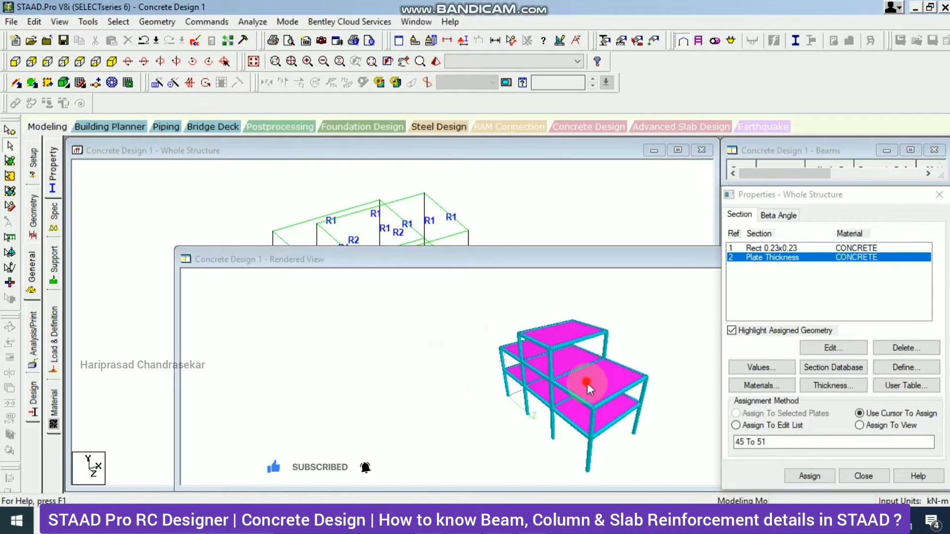
left_click_drag(607, 260, 397, 172)
left_click_drag(406, 279, 541, 244)
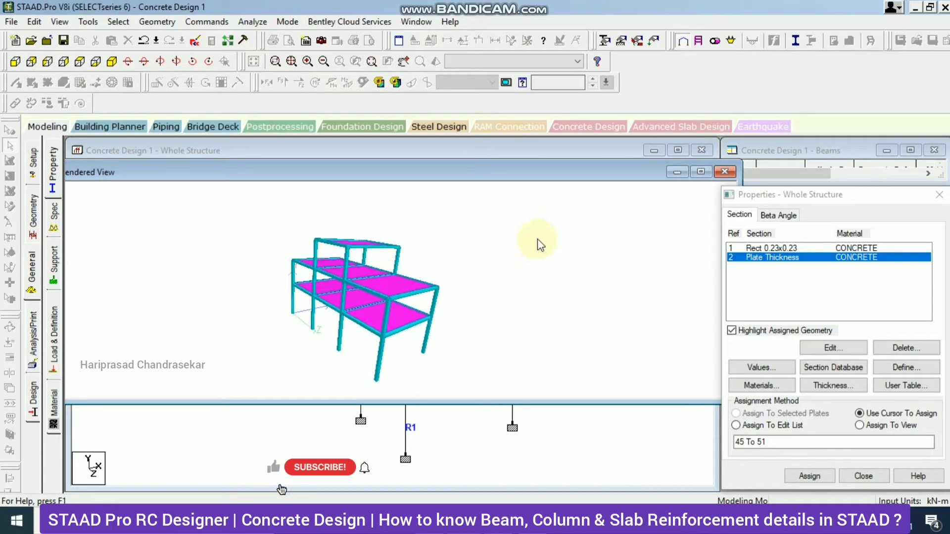
left_click(724, 171)
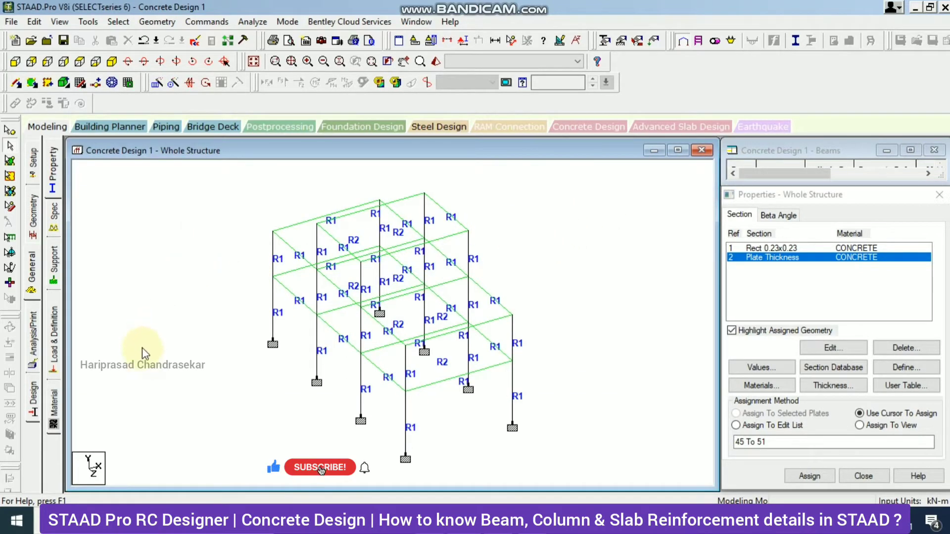
- Create primary load case 1 with loading type Dead and the title DL
left_click(63, 341)
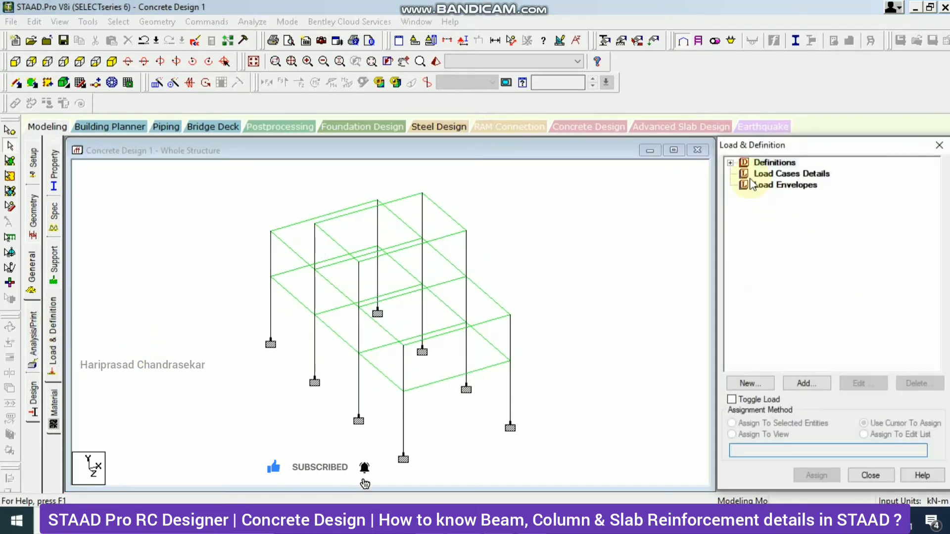
left_click(807, 384)
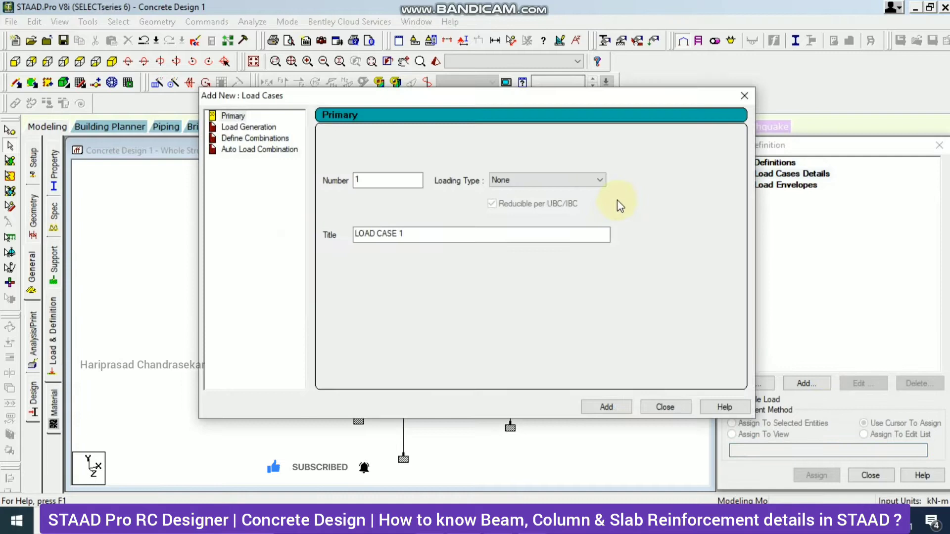
left_click(512, 182)
left_click(504, 193)
left_click_drag(439, 229, 277, 191)
type("DL")
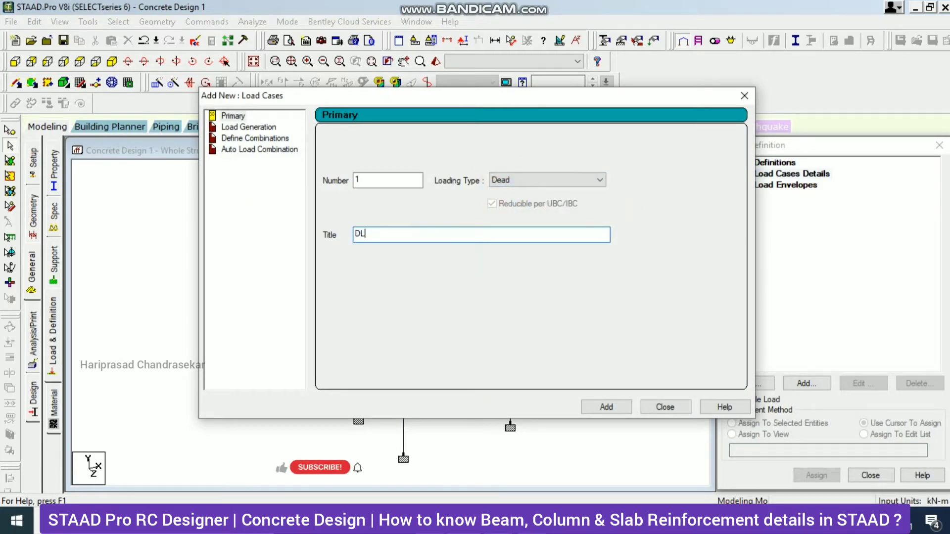
left_click(624, 407)
- Create primary load case 2 with loading type Live and the title LL
left_click(558, 181)
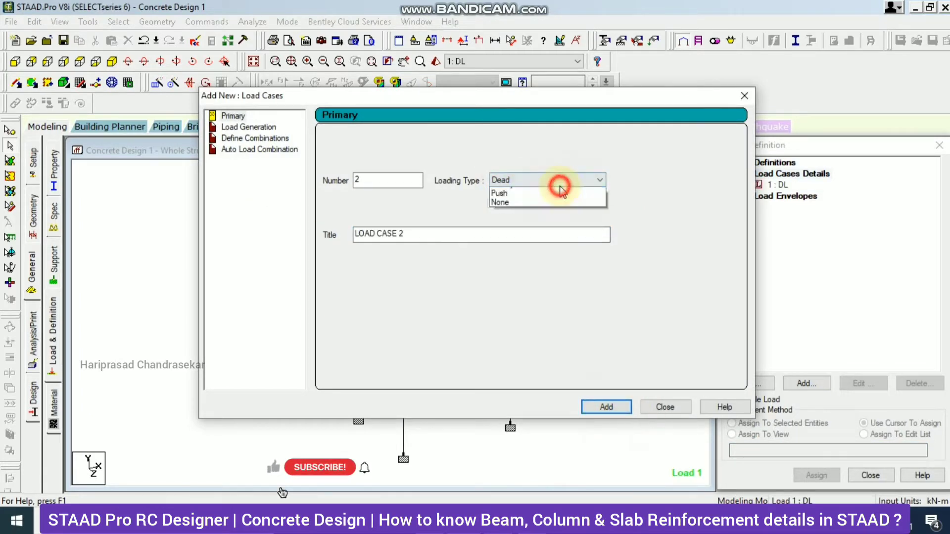
left_click(498, 202)
left_click_drag(439, 229, 297, 186)
type("LL")
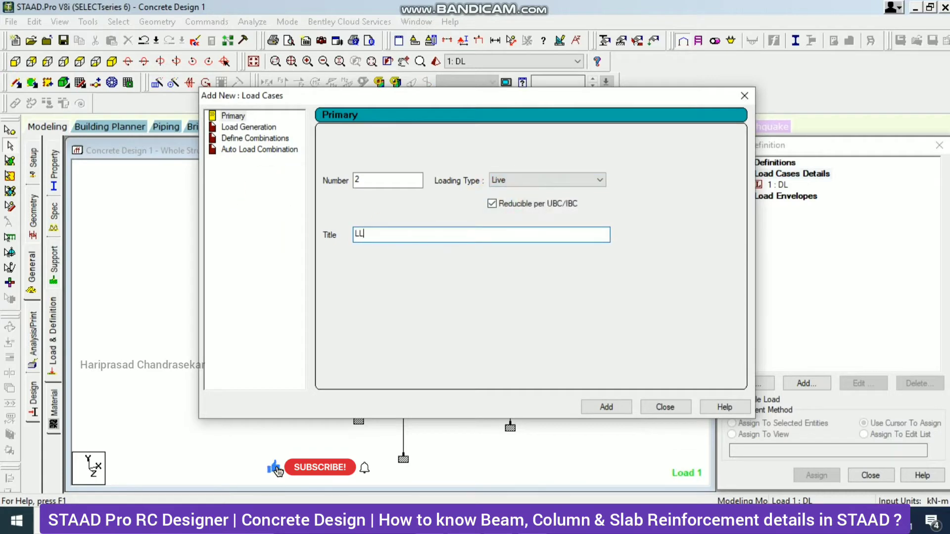
left_click(606, 407)
left_click(664, 407)
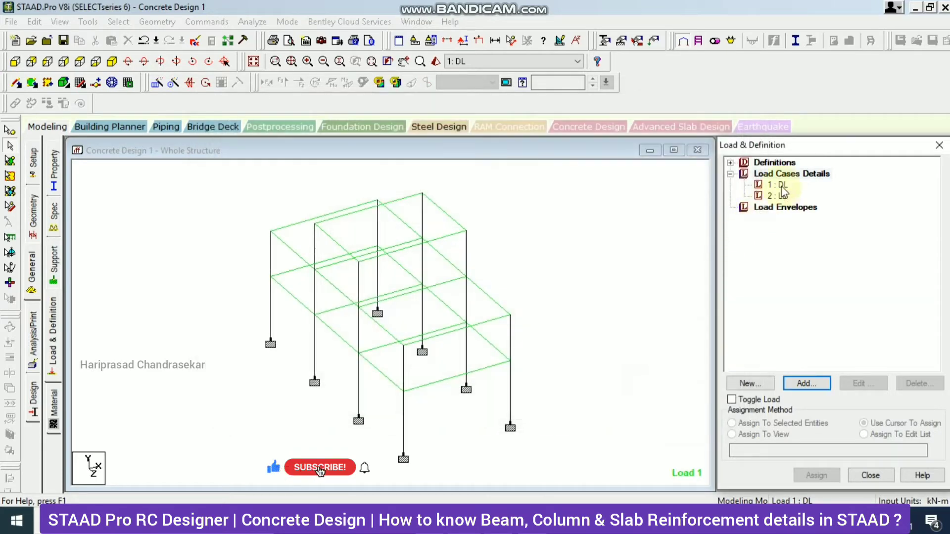
- Add a selfweight load in the Y direction with factor -1 to load case DL
left_click(816, 385)
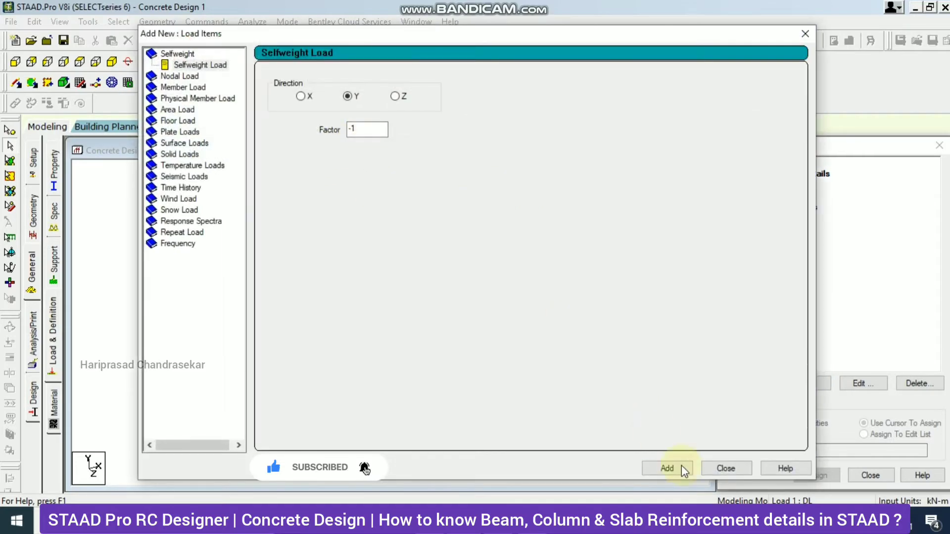
left_click(684, 470)
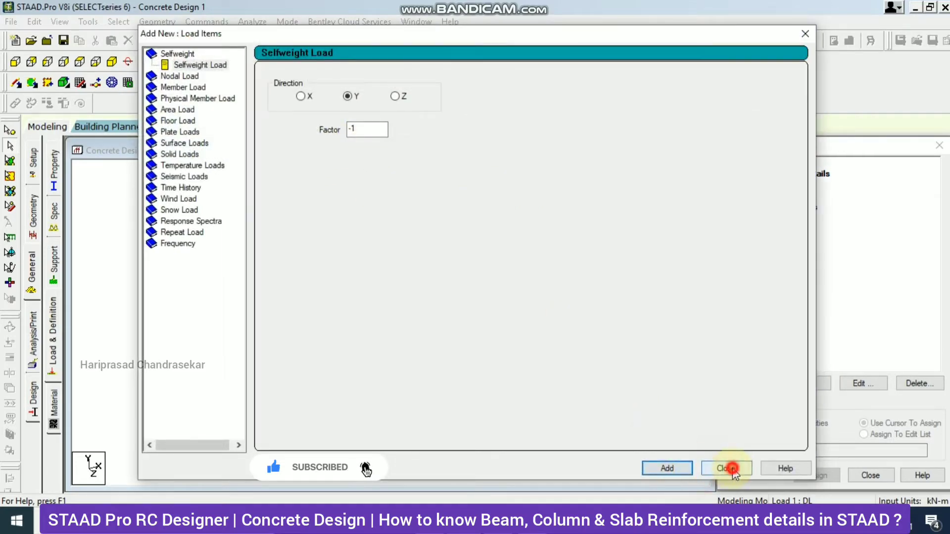
left_click(726, 468)
left_click(778, 185)
left_click(820, 383)
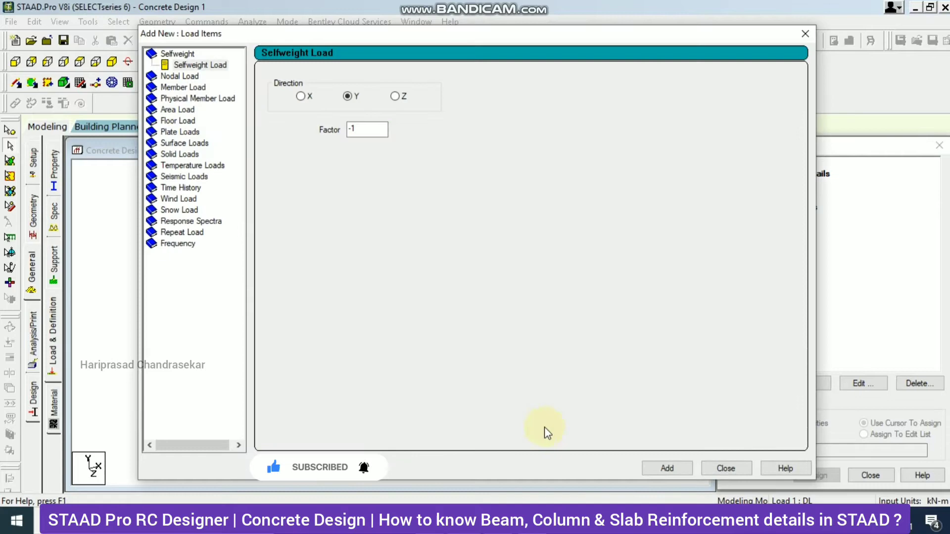
left_click(667, 468)
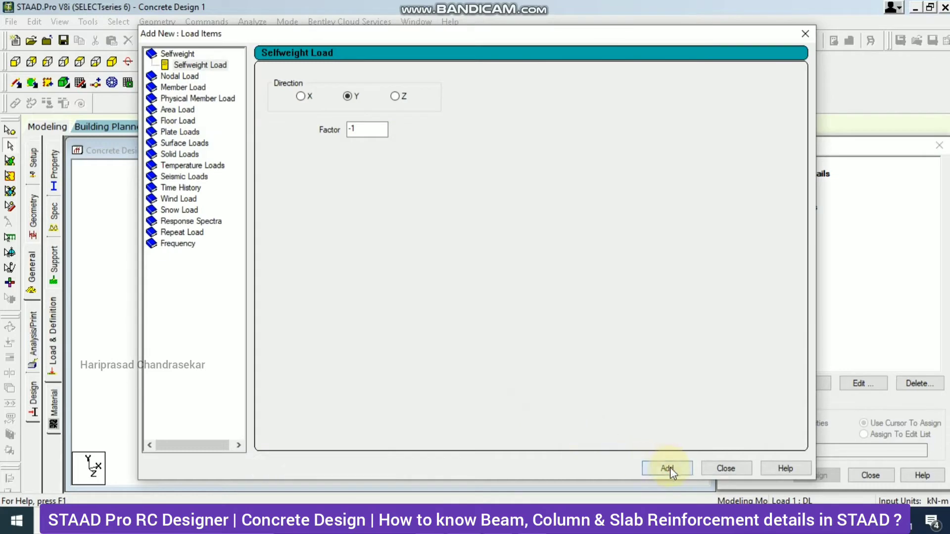
left_click(725, 469)
- Assign the selfweight load to the whole structure in the view
left_click(816, 196)
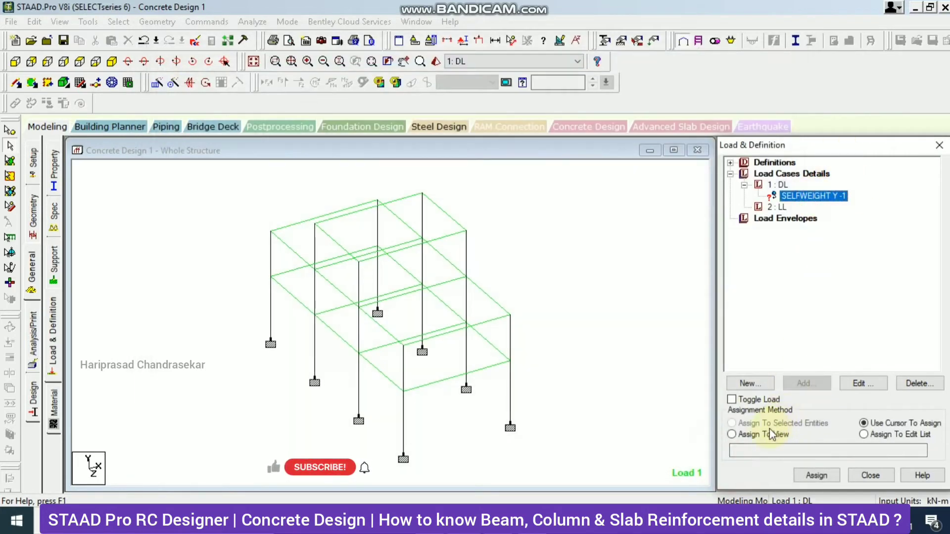
left_click(771, 434)
left_click(816, 475)
left_click(865, 352)
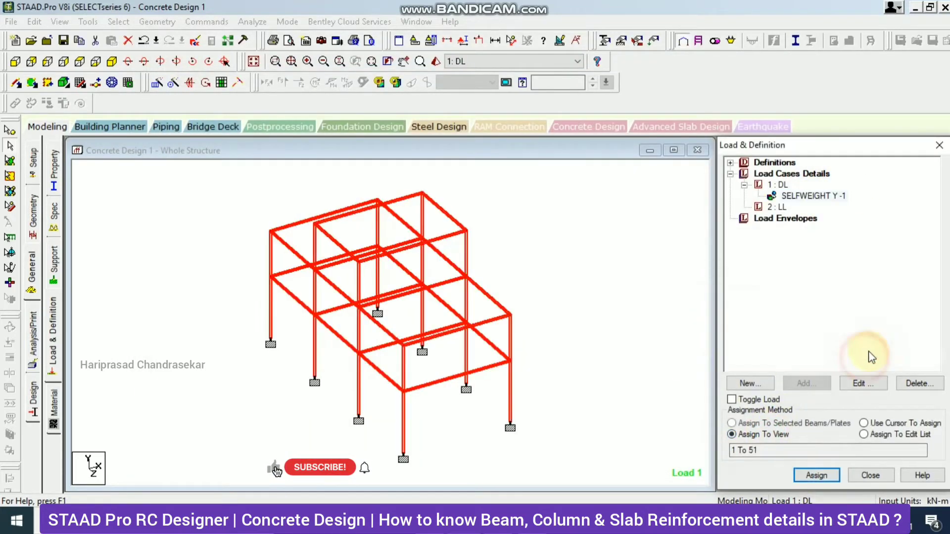
- Add a uniform member force of -19 kN/m in the GY direction to load case LL
left_click(776, 207)
left_click(807, 384)
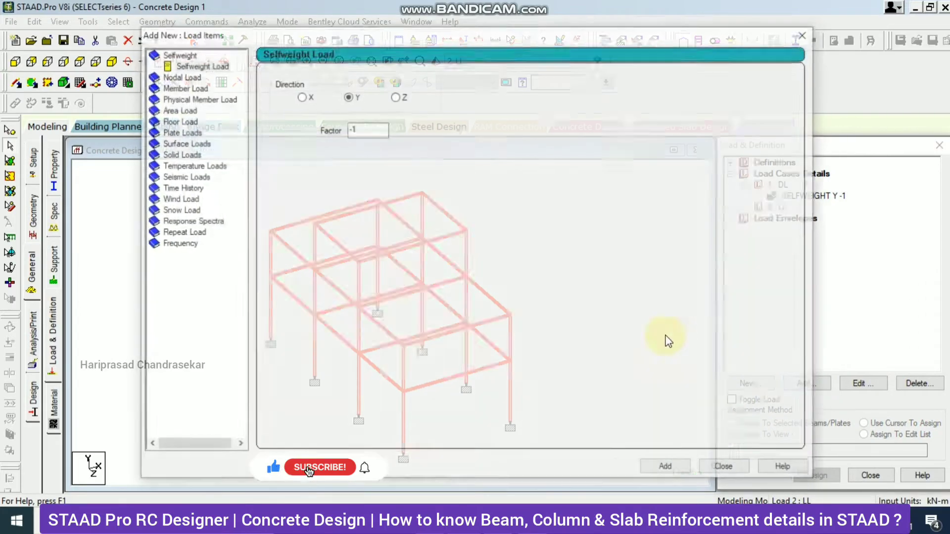
left_click(189, 89)
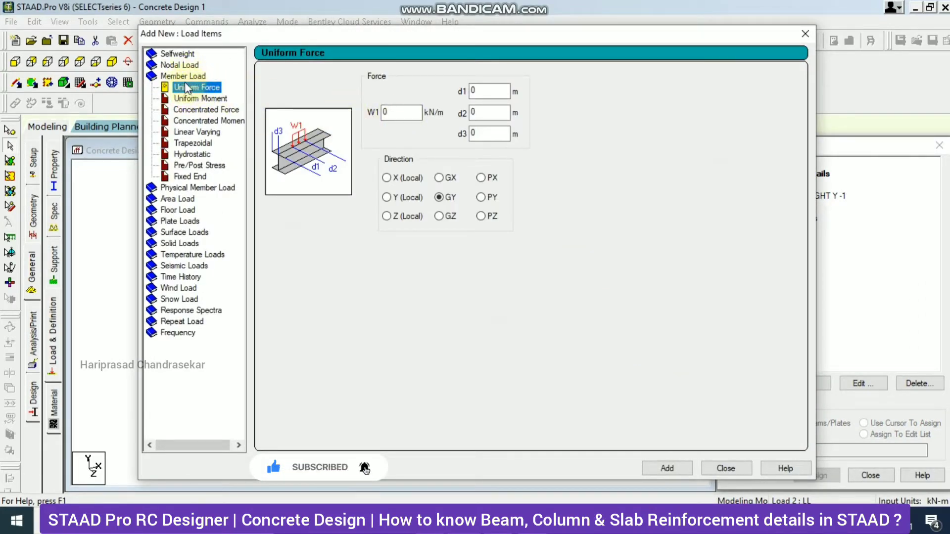
double_click(409, 112)
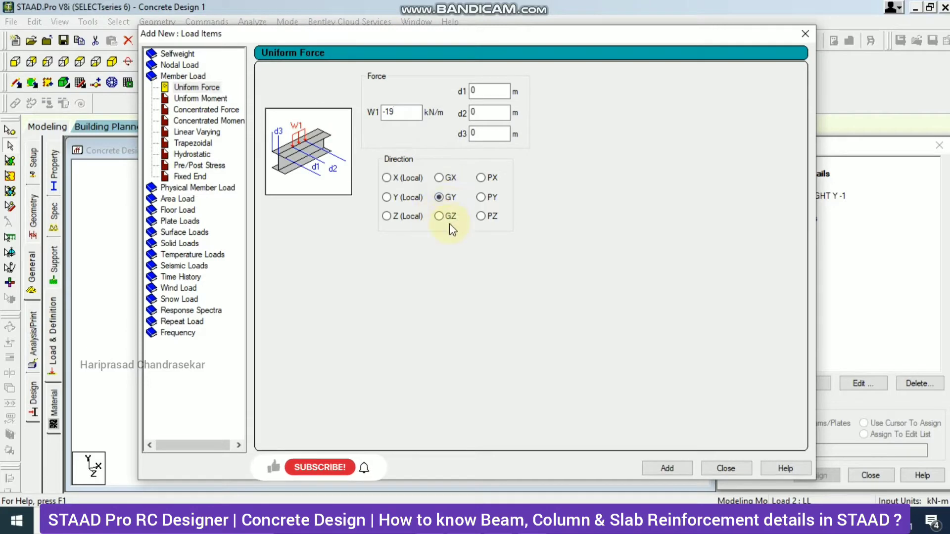
left_click(667, 468)
left_click(725, 468)
- Select the -19 kN/m uniform load item under load case LL and accept the auto save of the file
left_click(825, 221)
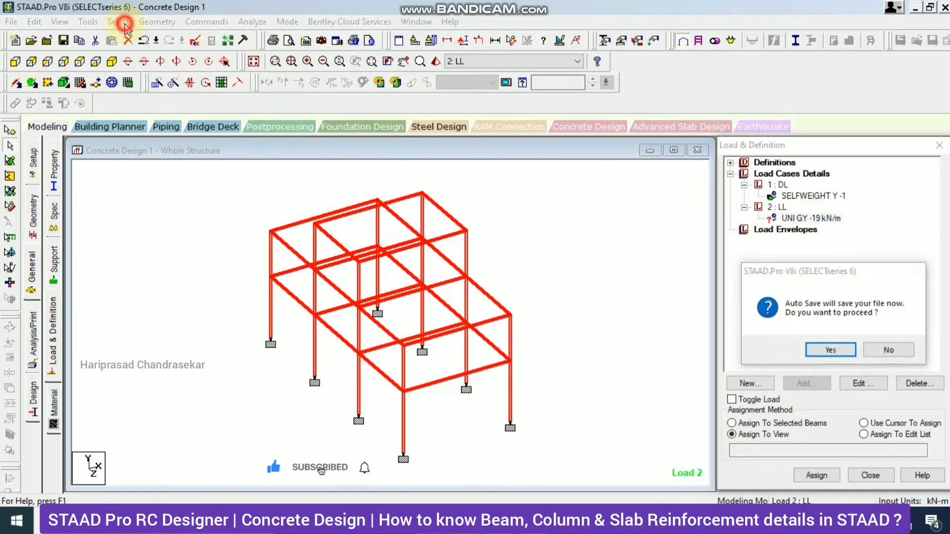
left_click(831, 349)
left_click(414, 278)
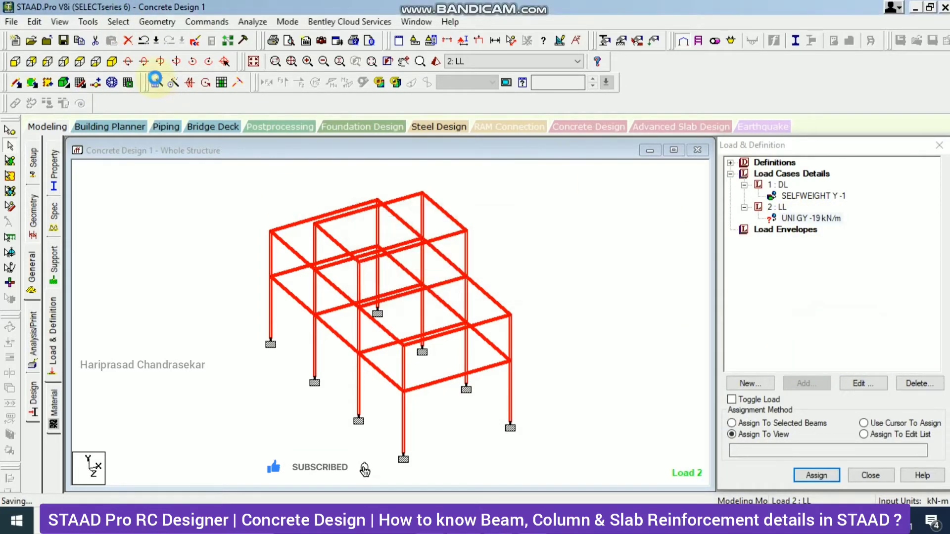
- Select all horizontal beams of the frame by choosing the beams parallel to X and to Z
left_click(118, 21)
mouse_move(173, 272)
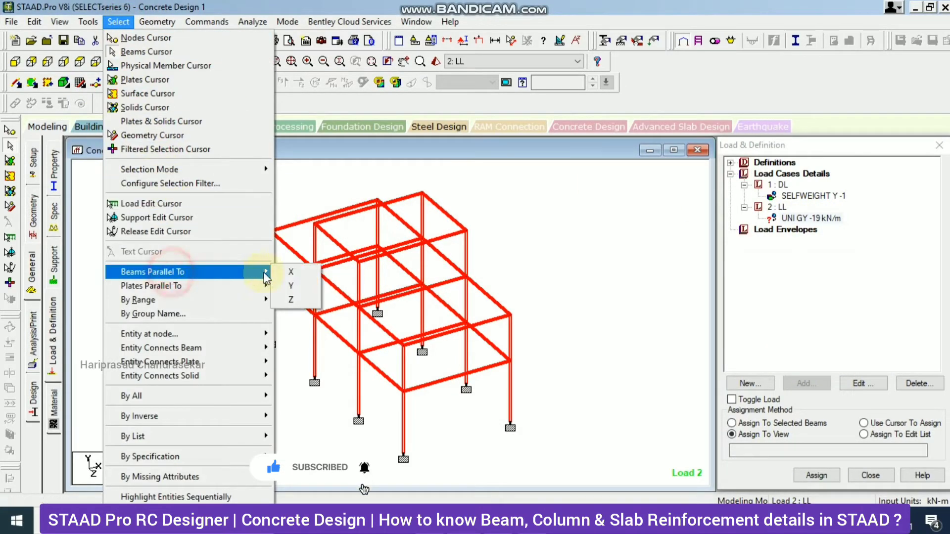
left_click(289, 271)
left_click(117, 21)
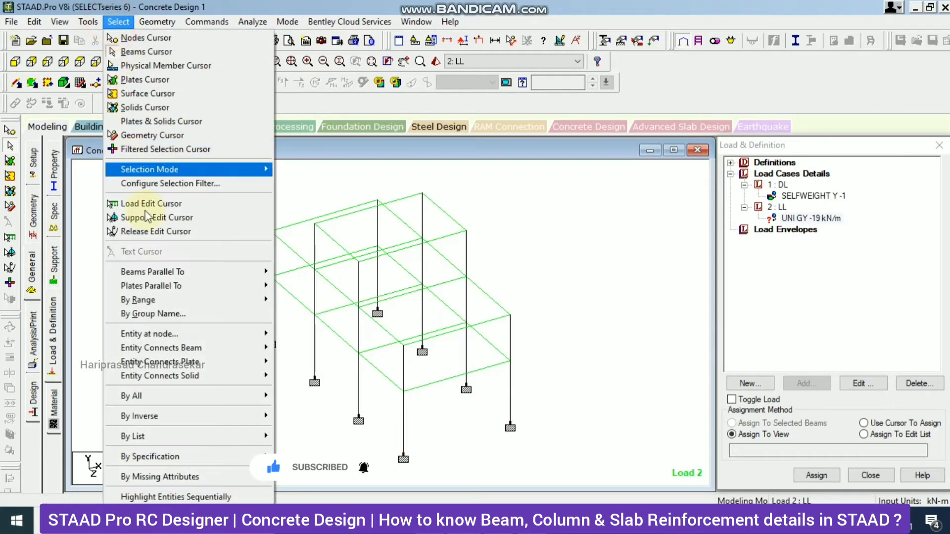
mouse_move(191, 270)
left_click(283, 273)
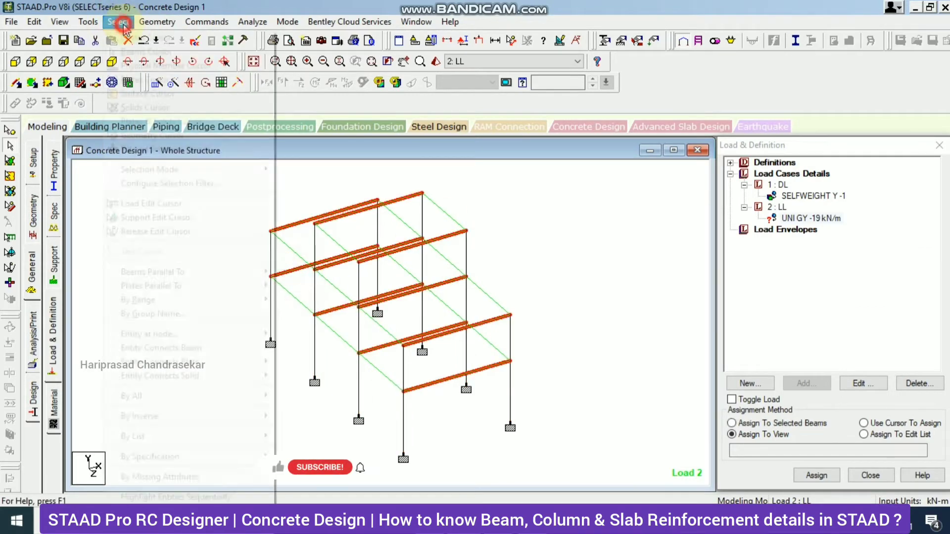
left_click(118, 21)
mouse_move(264, 272)
left_click(294, 300)
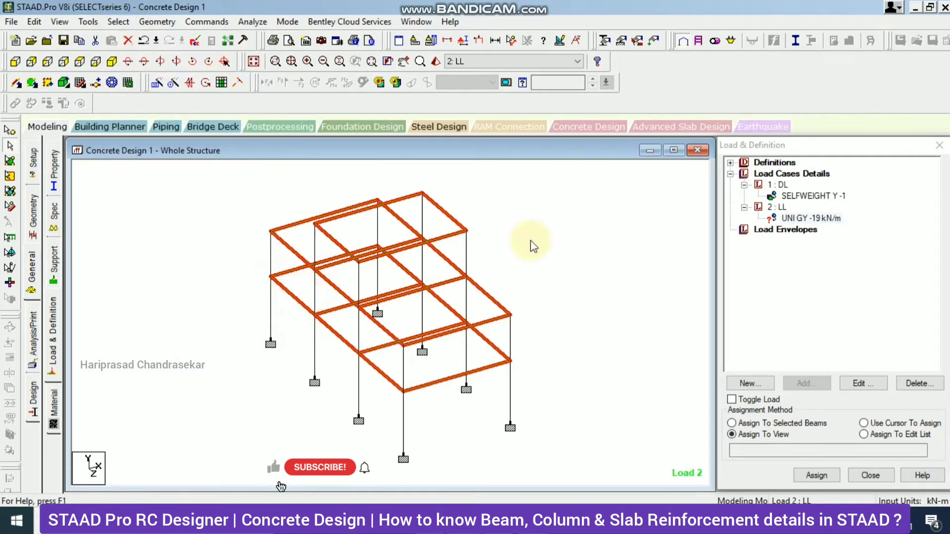
- Assign the -19 kN/m uniform load of load case LL to the selected beams
left_click(813, 218)
left_click(732, 424)
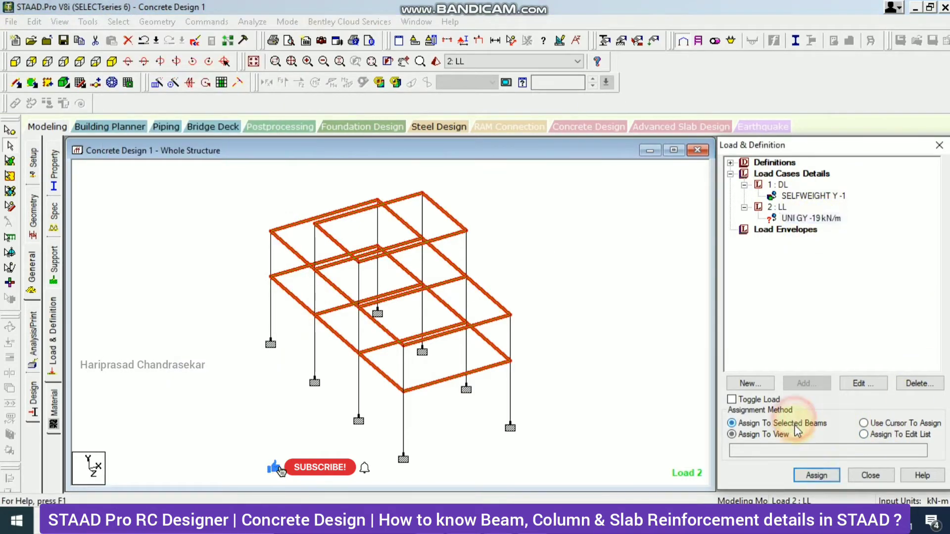
left_click(816, 475)
left_click(856, 351)
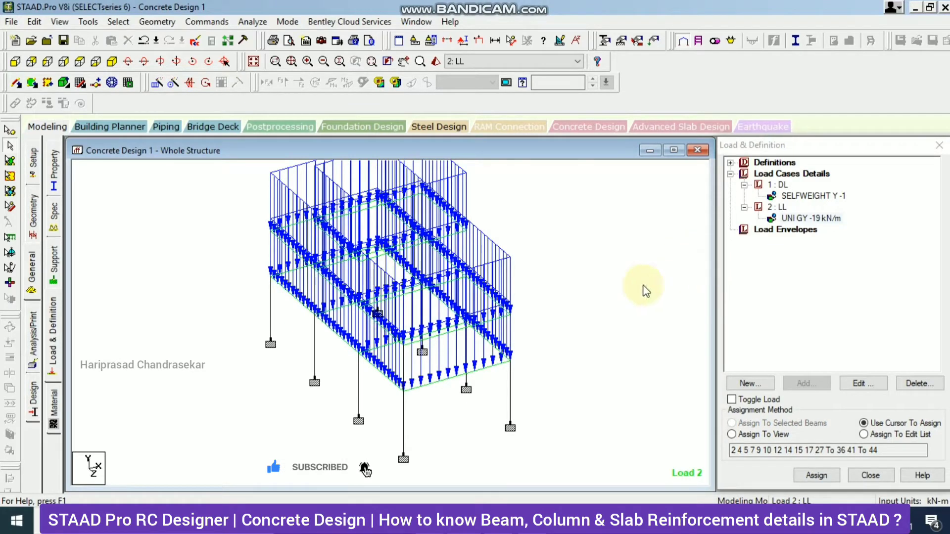
- Set the distributed force display scale to 40 kN/m per m
left_click(15, 62)
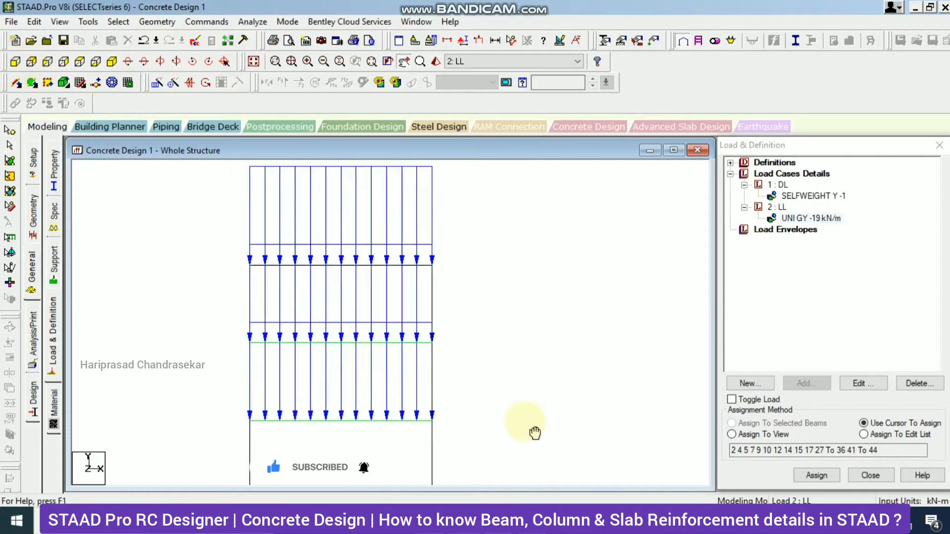
left_click(113, 62)
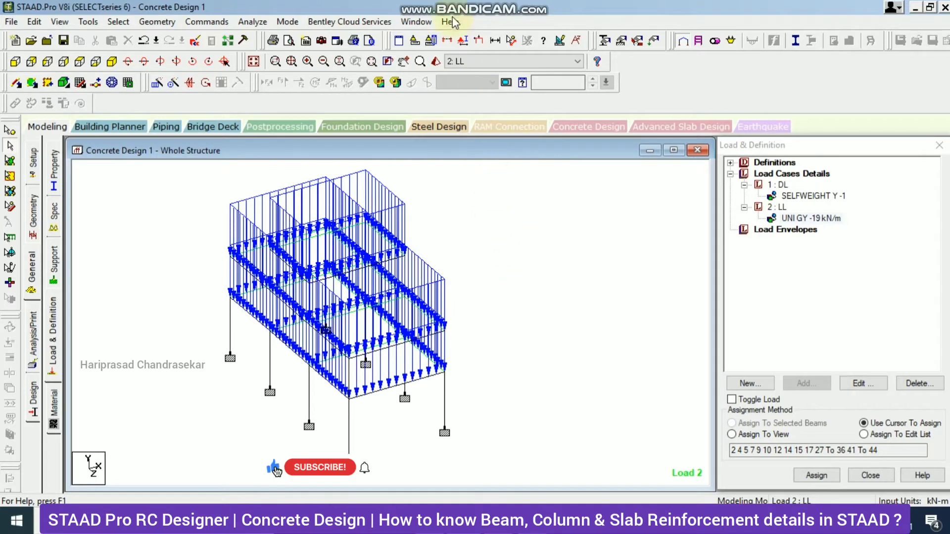
left_click(463, 42)
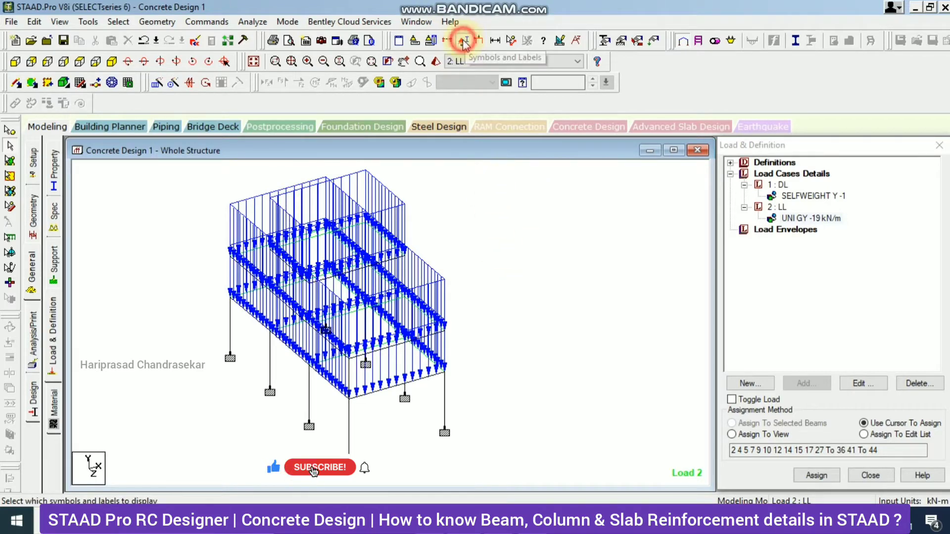
left_click(624, 45)
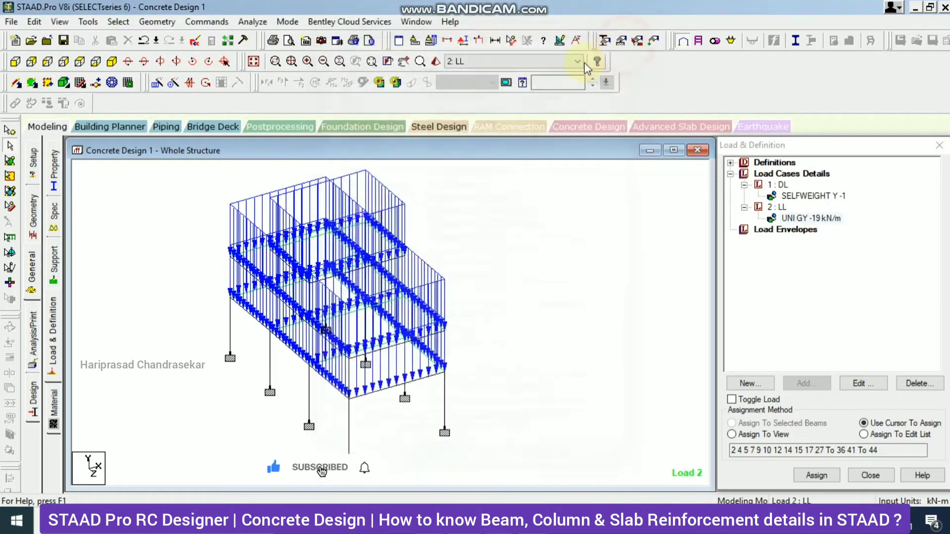
left_click(562, 40)
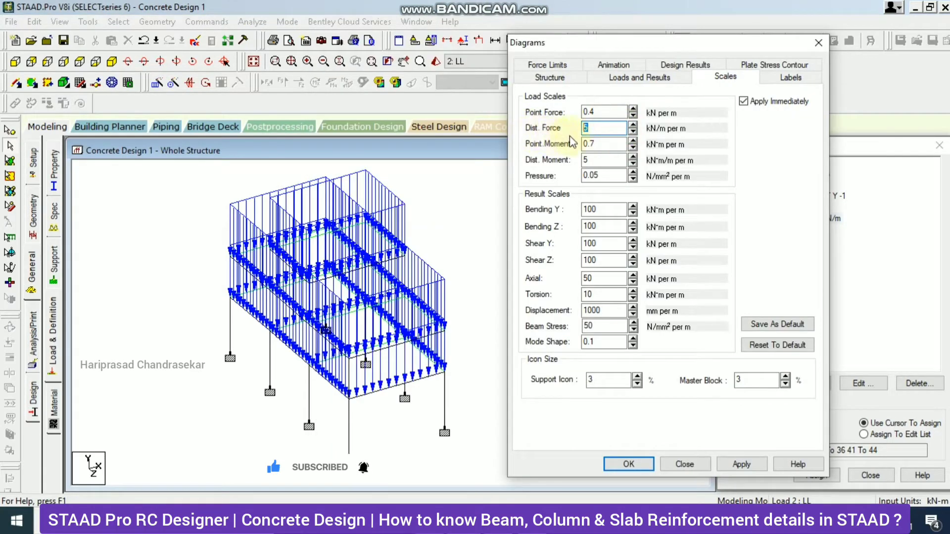
left_click(633, 131)
left_click(633, 131)
left_click(634, 125)
left_click(633, 125)
left_click(634, 125)
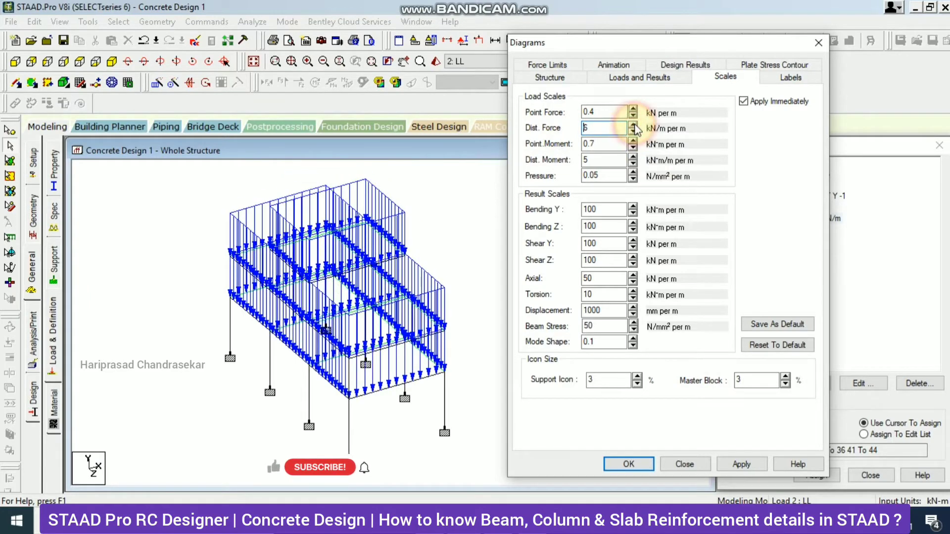
left_click_drag(634, 126, 636, 128)
left_click(628, 464)
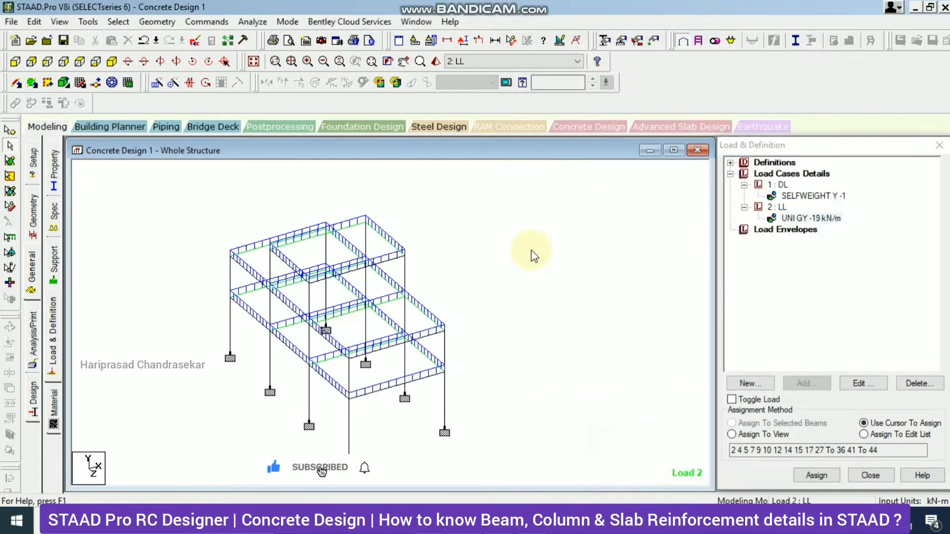
- Start a floor load item in load case LL using YRANGE with a Global Y pressure of -3.5 kN/m2
left_click(777, 207)
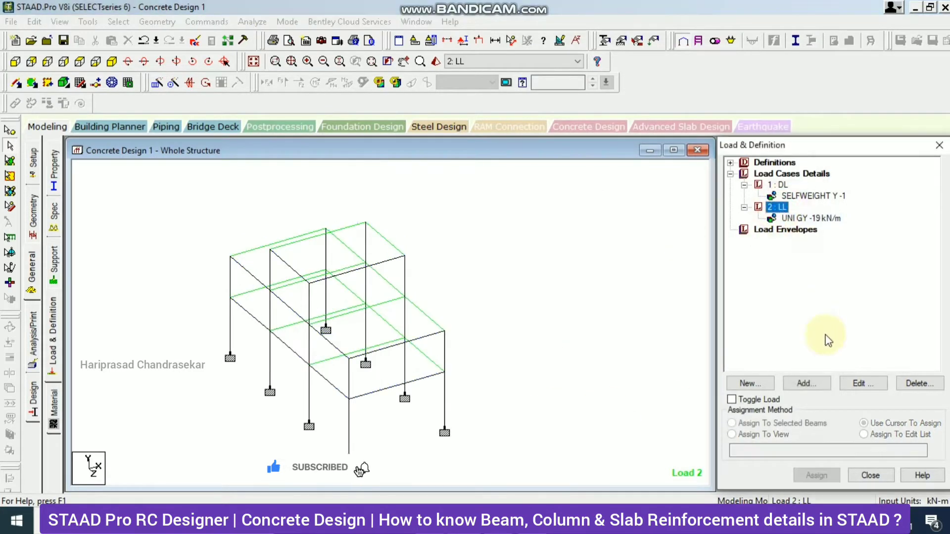
left_click(803, 384)
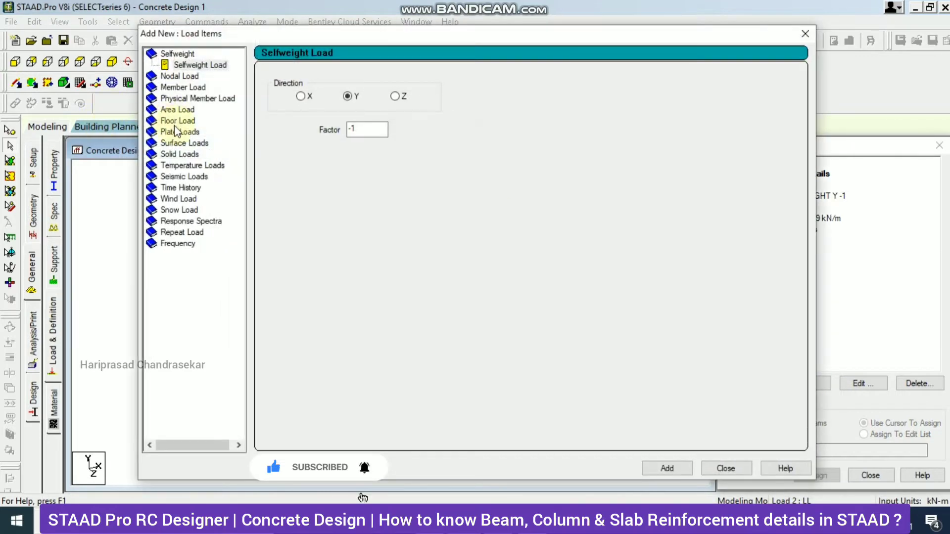
left_click(178, 121)
double_click(344, 143)
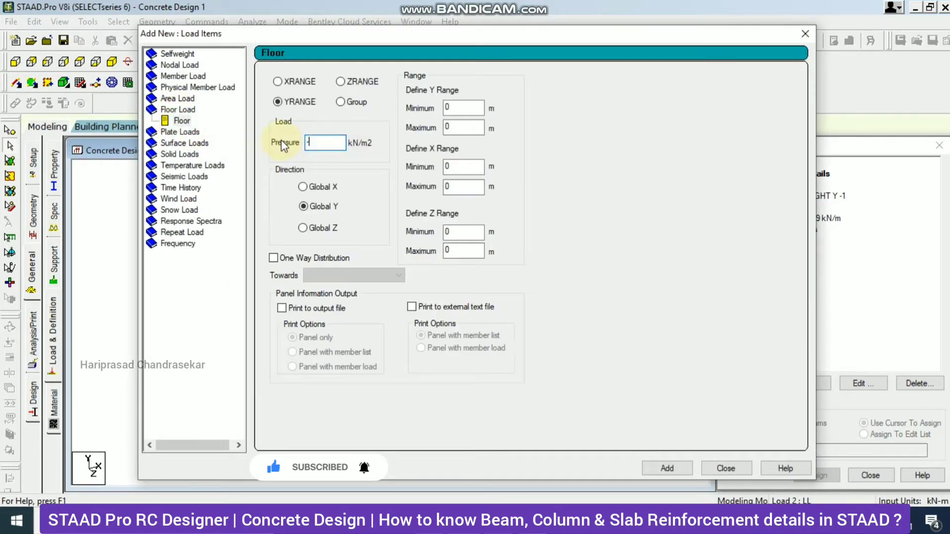
type("-3.")
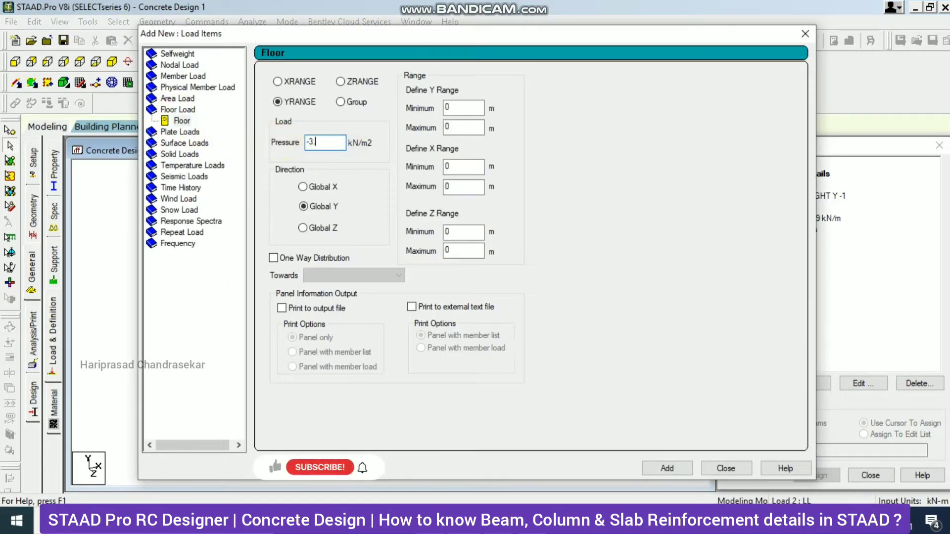
type("5")
- Look up the coordinates of the first-floor rear corner node and set the floor load's minimum Y range to 4 m
left_click_drag(479, 33, 789, 9)
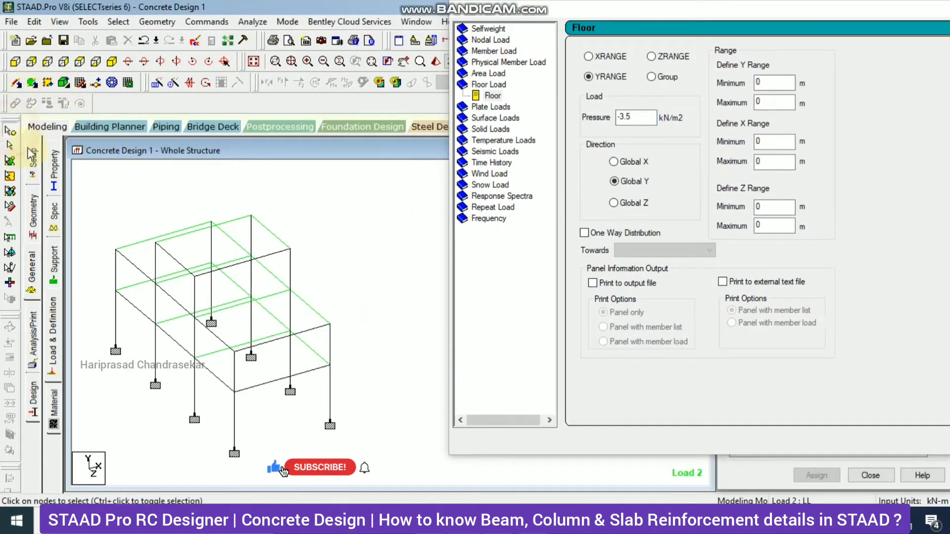
left_click(117, 292)
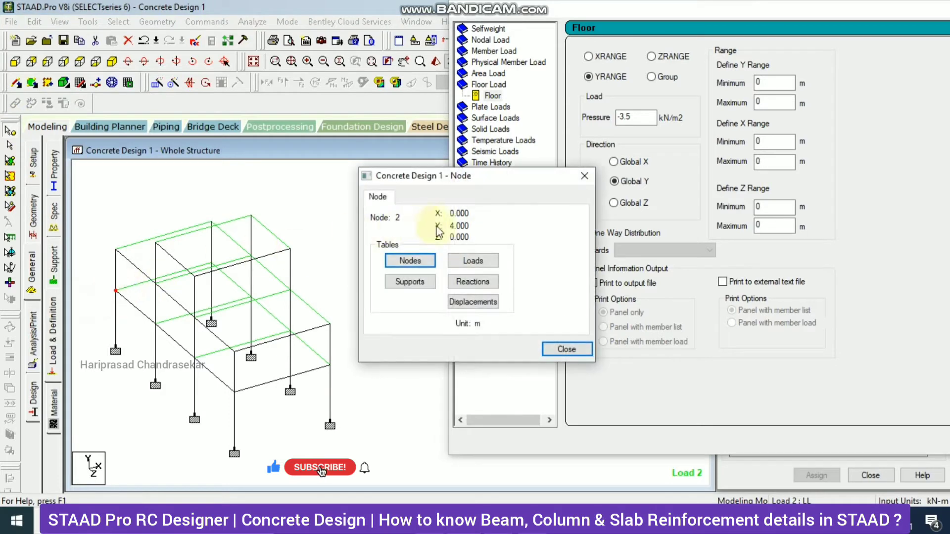
left_click_drag(473, 179, 357, 109)
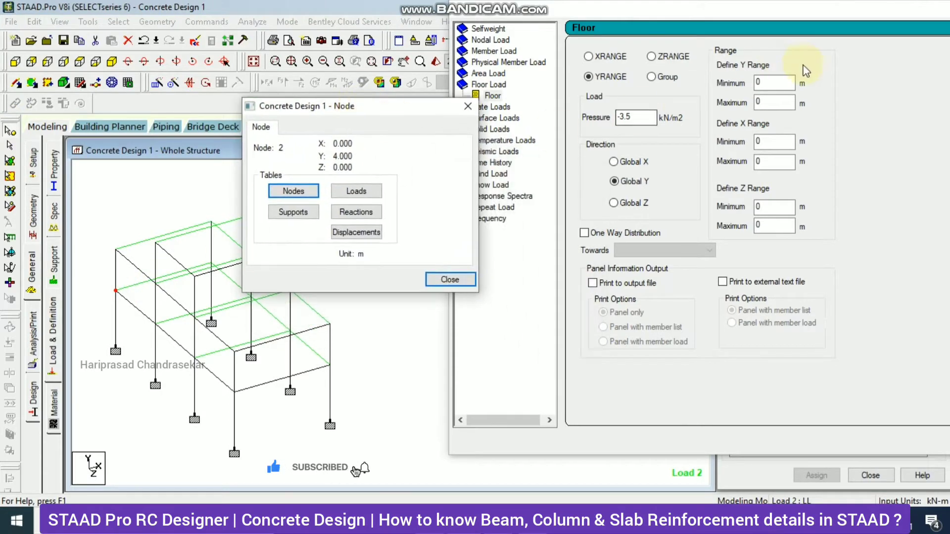
left_click(771, 84)
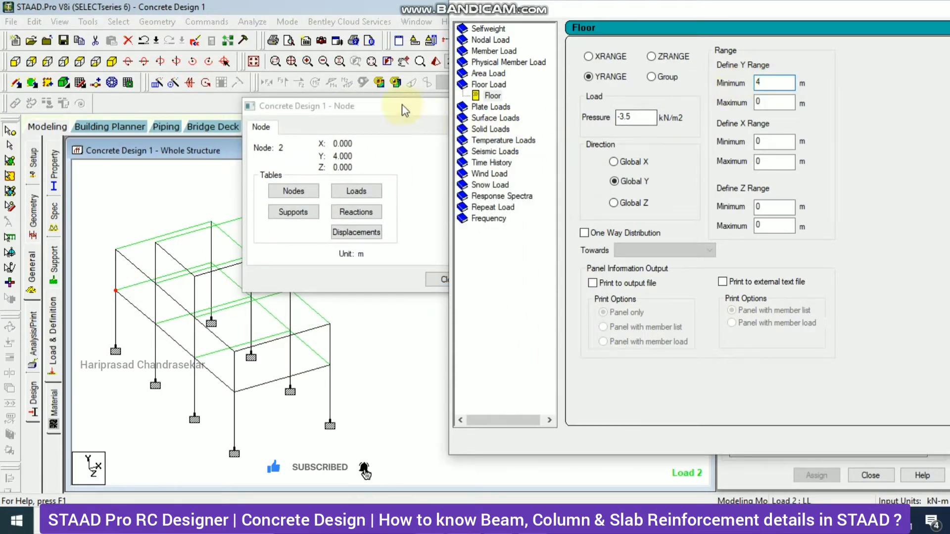
- Look up the second-floor front corner node's coordinates and set the floor load's maximum ranges to Y 7, X 7 and Z 15 m
middle_click_drag(333, 341, 262, 349)
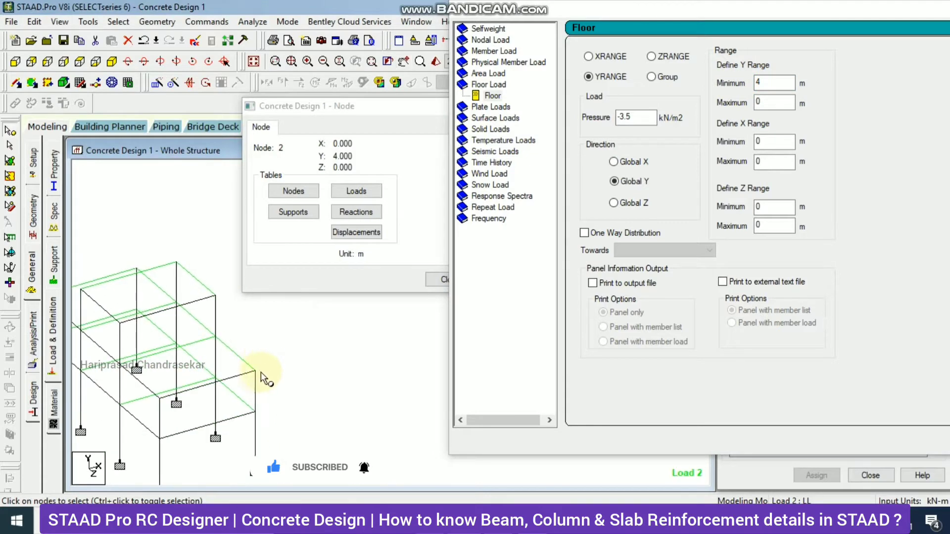
left_click(256, 372)
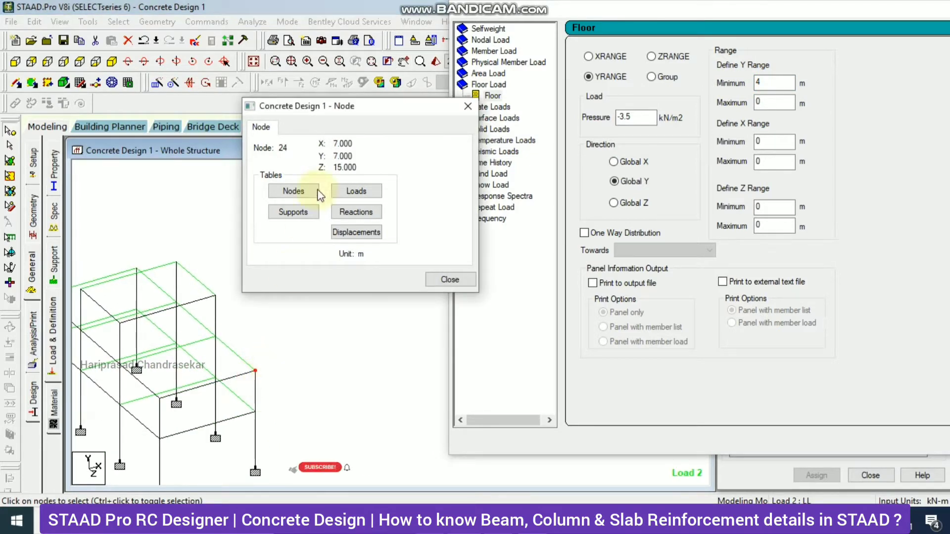
left_click_drag(781, 107, 743, 105)
type("7")
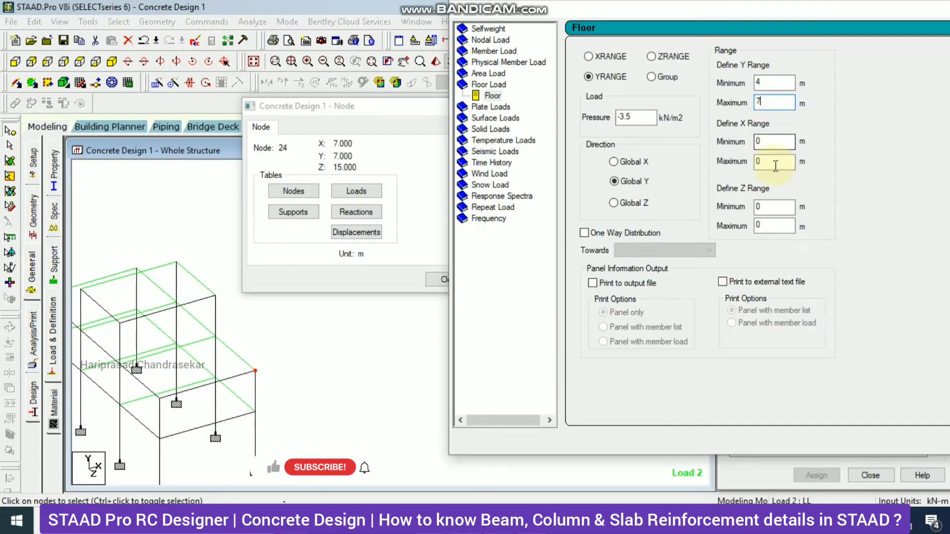
left_click_drag(775, 165, 738, 170)
type("7")
left_click_drag(772, 230, 712, 232)
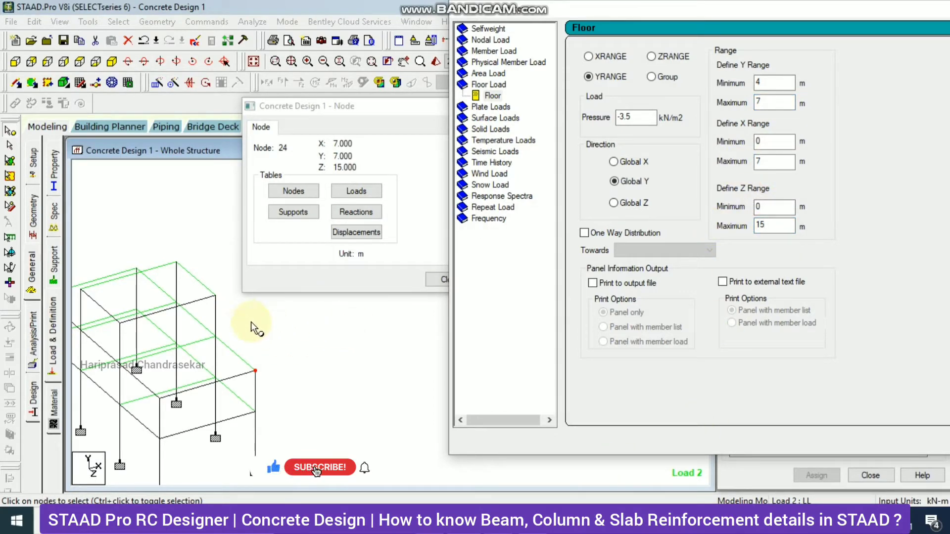
- Check the roof corner node's coordinates, set the maximum Y range to 10 m, and add the floor load to load case LL
left_click(216, 297)
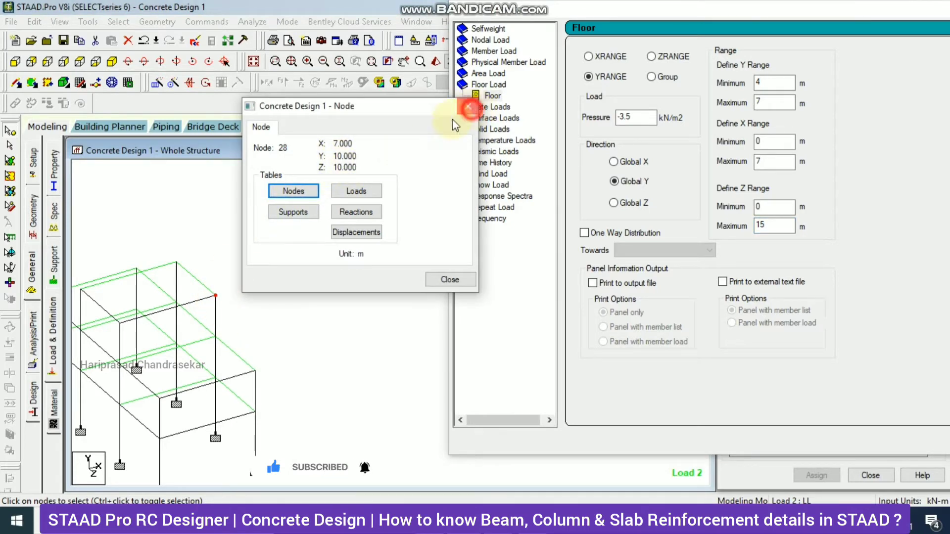
left_click(468, 107)
double_click(767, 101)
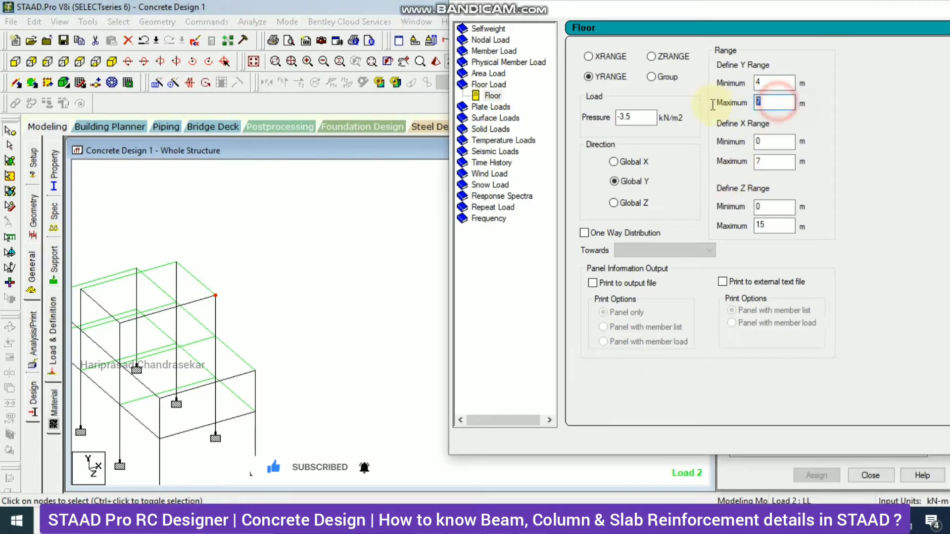
type("10")
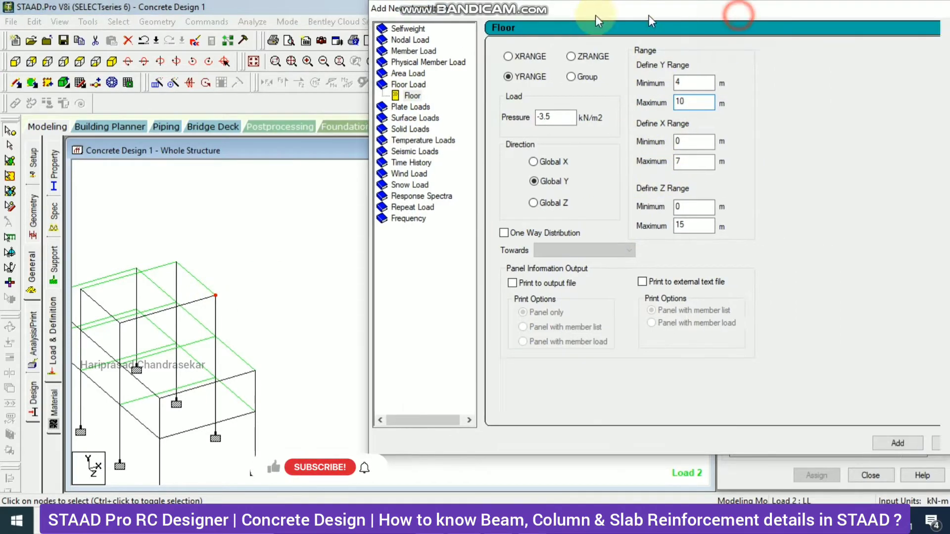
left_click(801, 440)
left_click(861, 441)
left_click(833, 229)
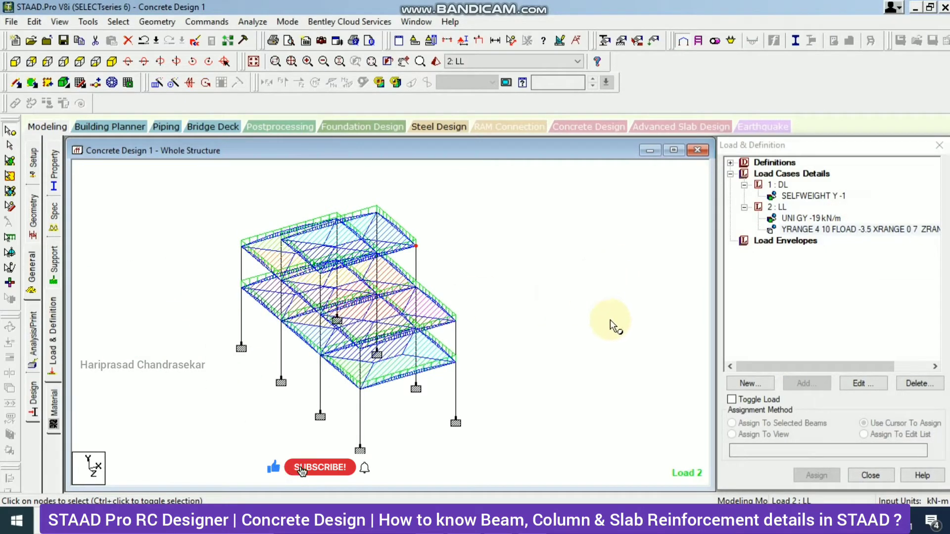
- Set the distributed force display scale to 10 kN/m per m with immediate application and view the load diagrams in isometric
left_click(30, 62)
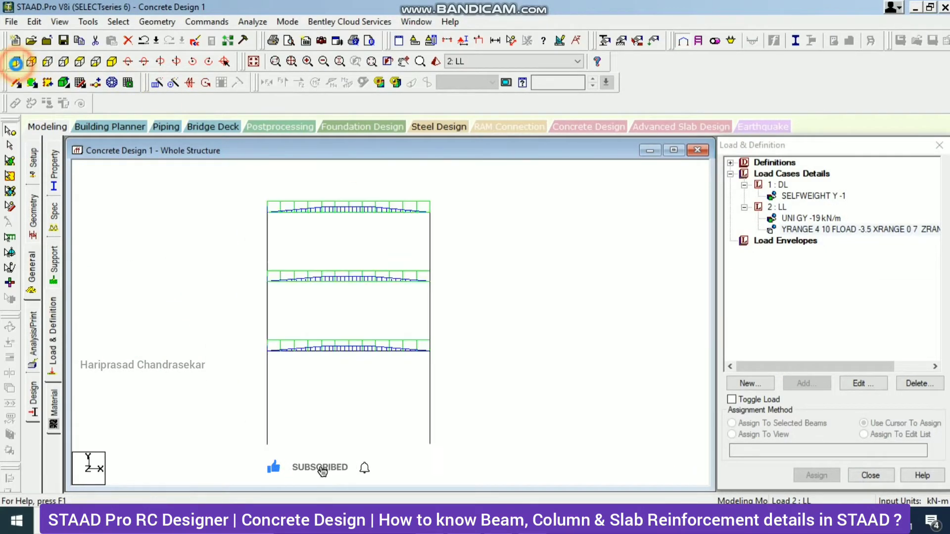
scroll(341, 177, "up", 2)
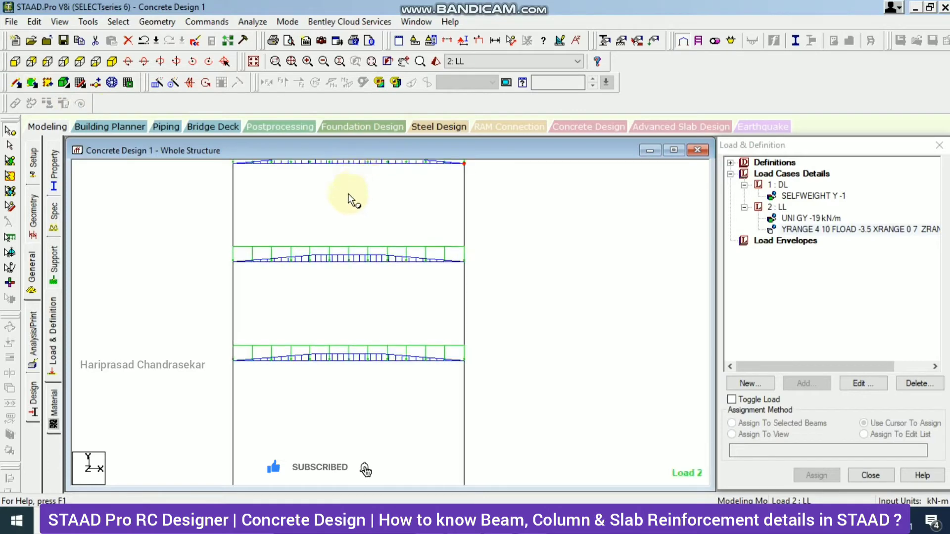
middle_click_drag(350, 193, 356, 243)
scroll(317, 245, "up", 1)
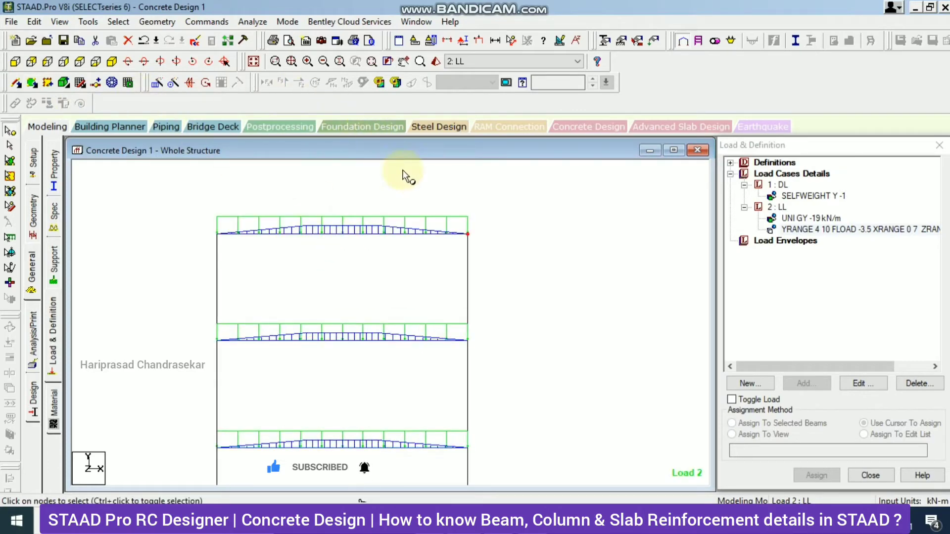
left_click(560, 40)
left_click_drag(624, 36, 650, 33)
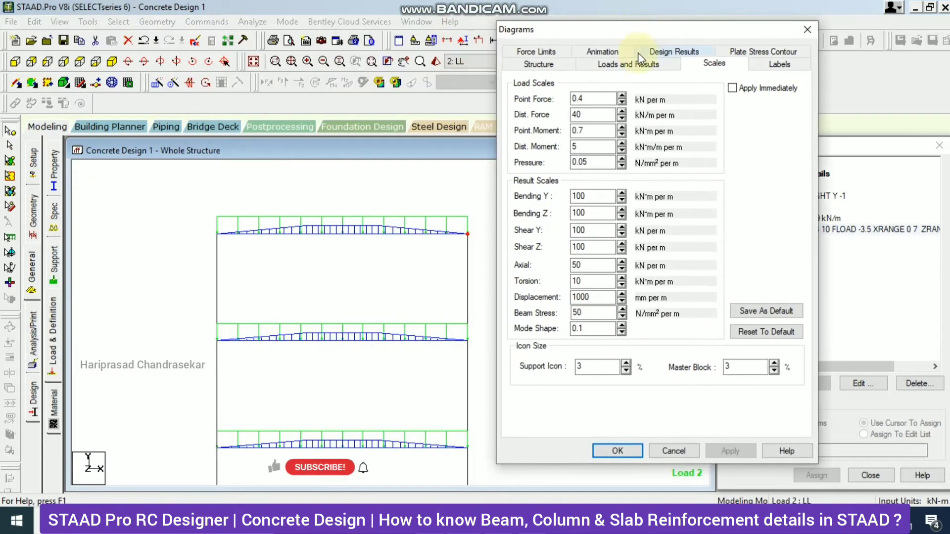
left_click(732, 88)
left_click(621, 119)
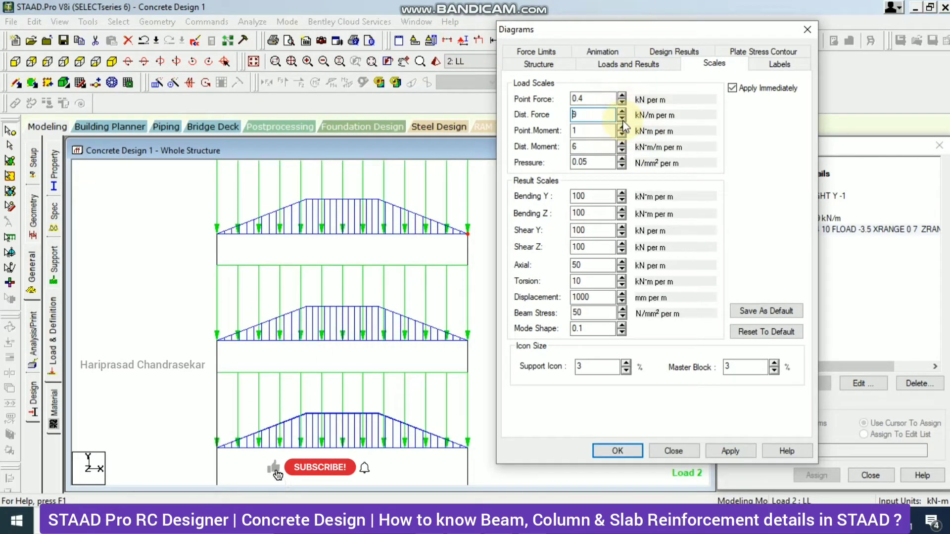
left_click(622, 111)
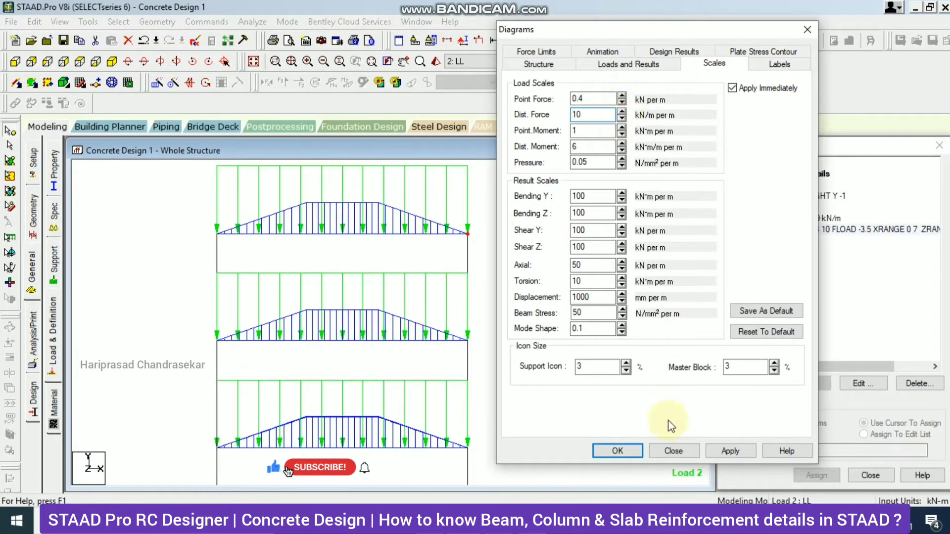
left_click(638, 452)
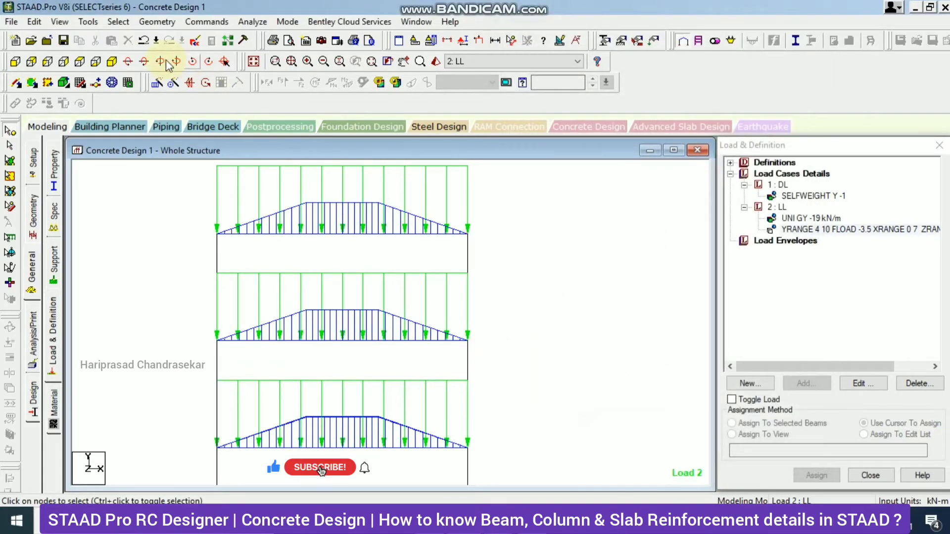
left_click(112, 61)
middle_click_drag(540, 268, 516, 218)
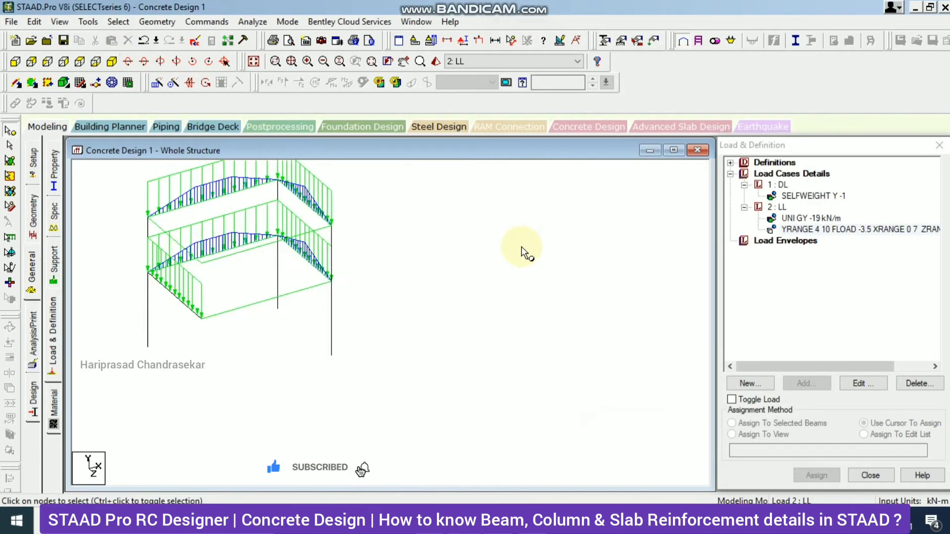
scroll(534, 229, "down", 1)
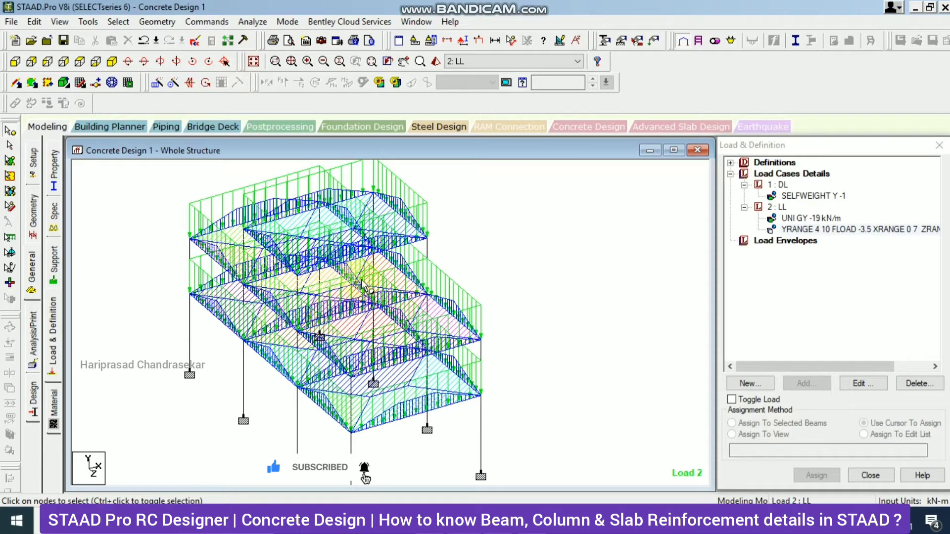
- Add a normal load combination as load case 3 that includes DL and LL, each with a factor of 1.5
left_click(800, 229)
left_click(781, 174)
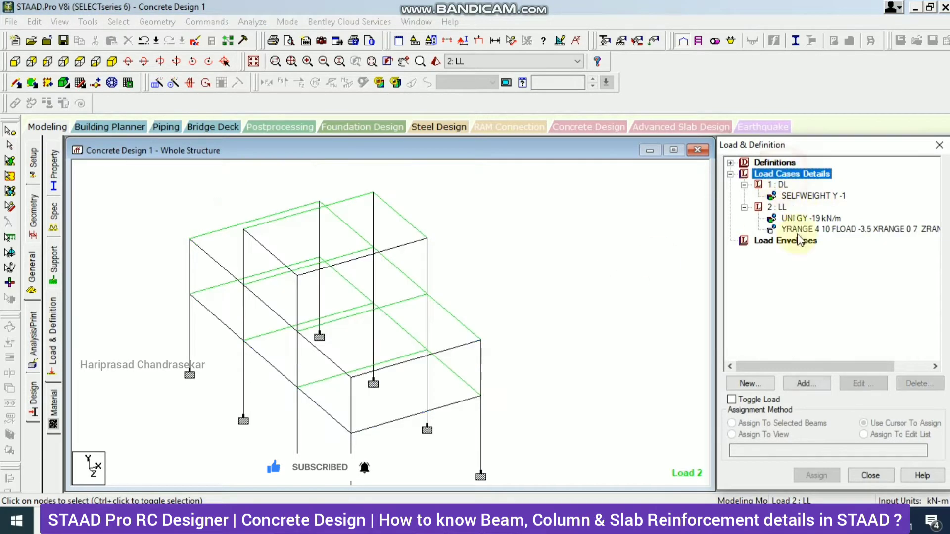
left_click(806, 383)
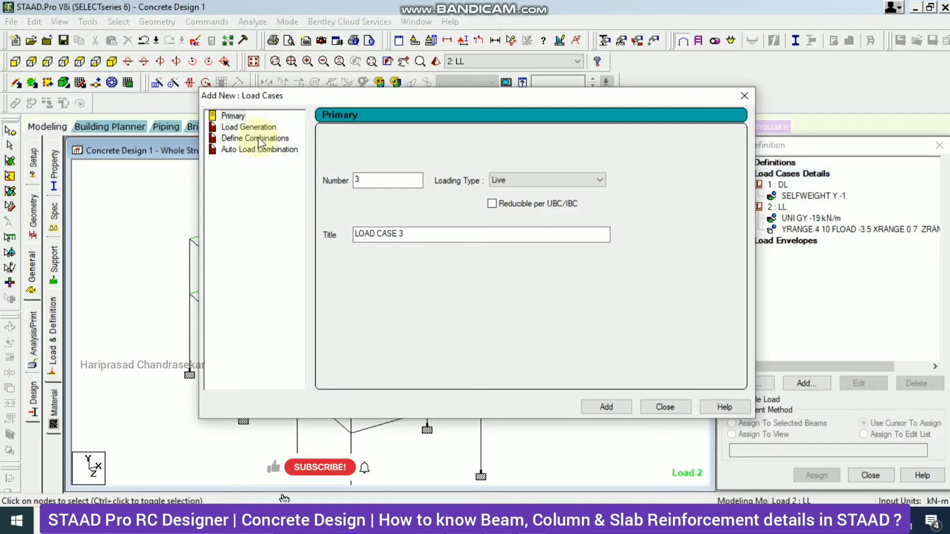
left_click(257, 139)
left_click(489, 208)
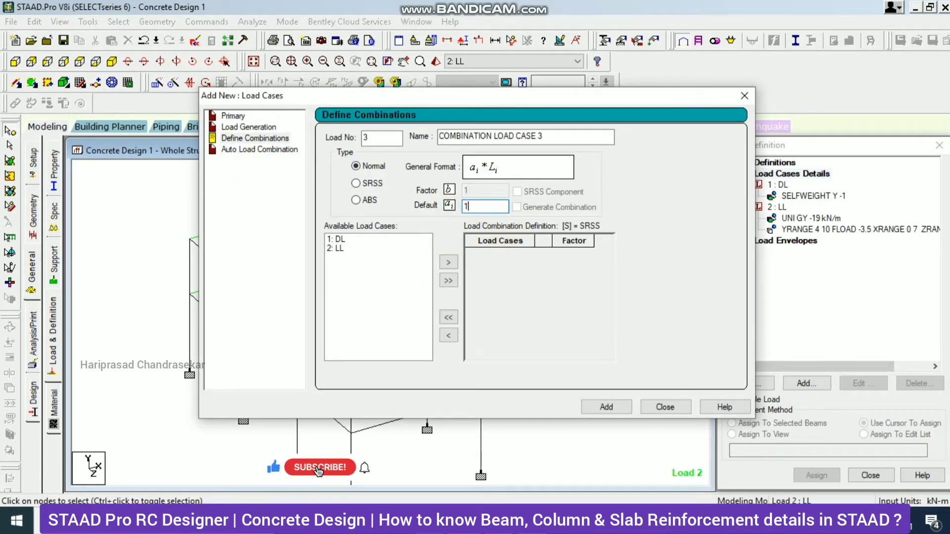
type(".5")
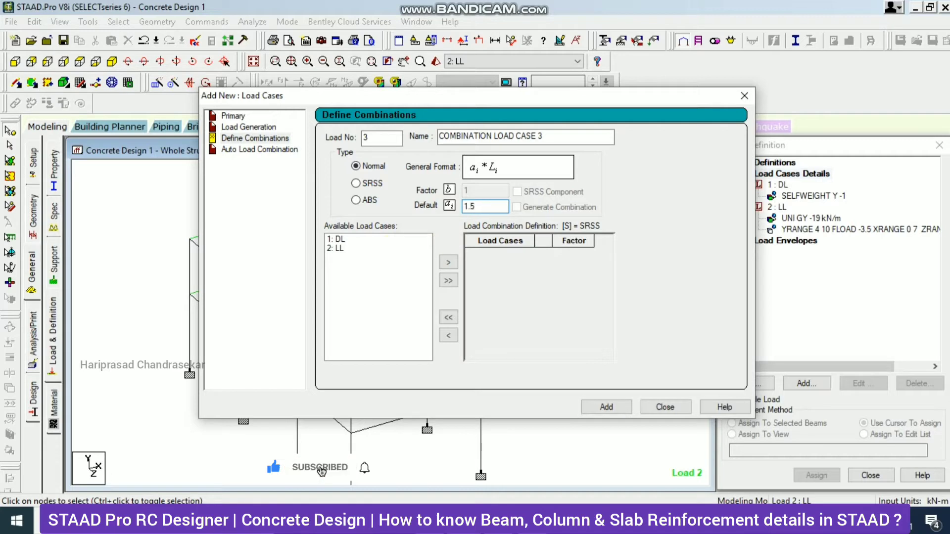
left_click(448, 281)
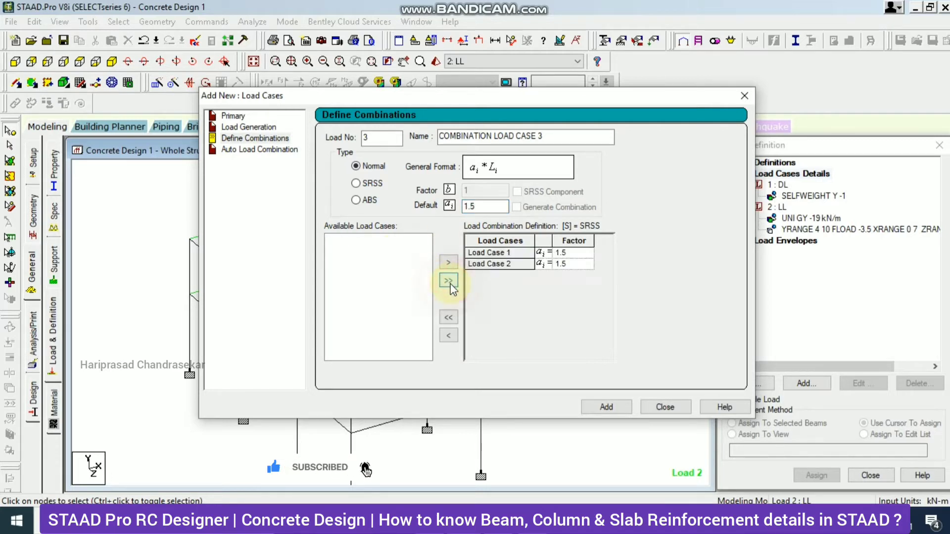
left_click(606, 407)
left_click(665, 407)
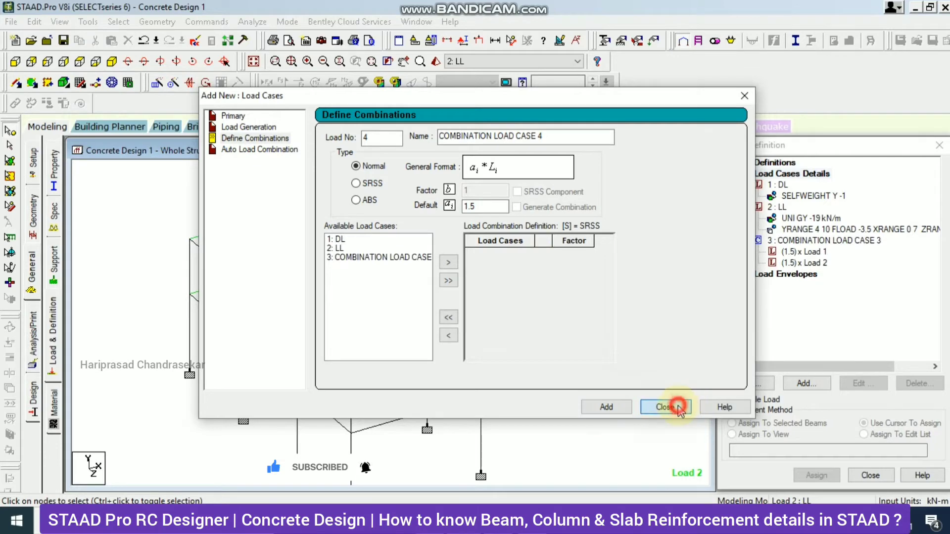
- Review the combination components and the selfweight, uniform and floor load items on the frame, allowing the auto save
left_click(821, 252)
left_click(818, 263)
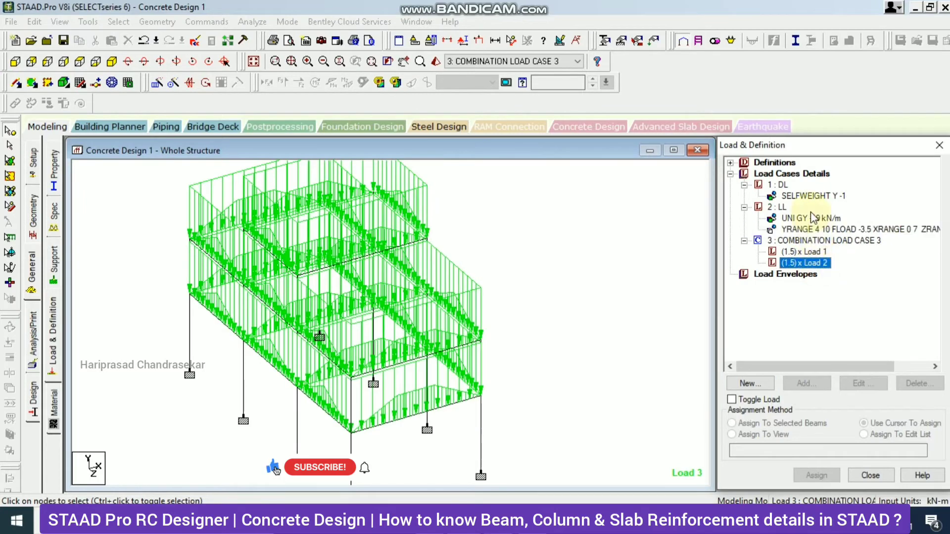
left_click(810, 219)
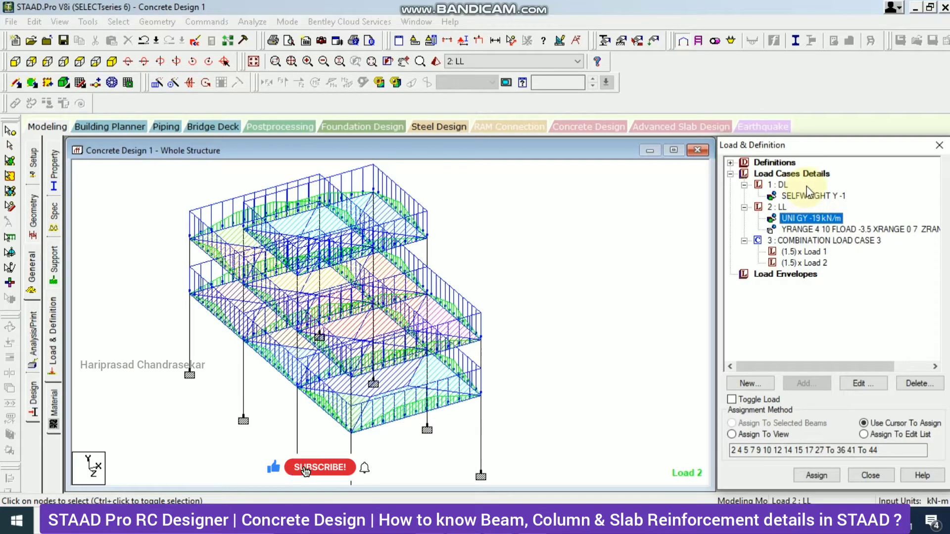
left_click(801, 196)
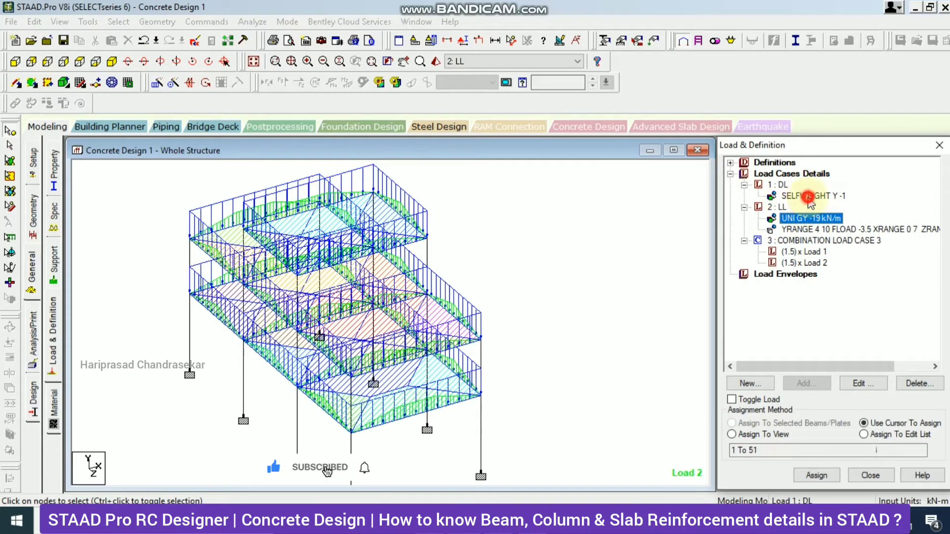
left_click(813, 218)
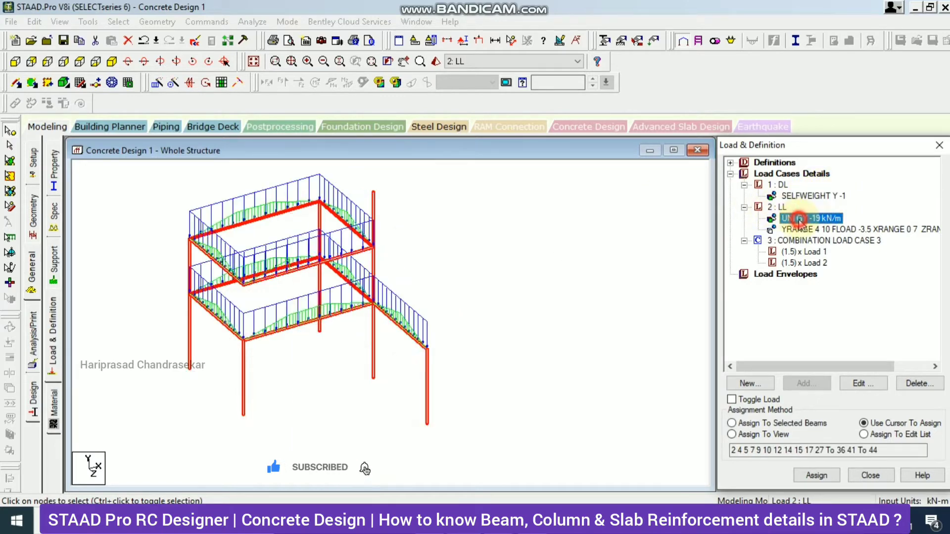
left_click(831, 230)
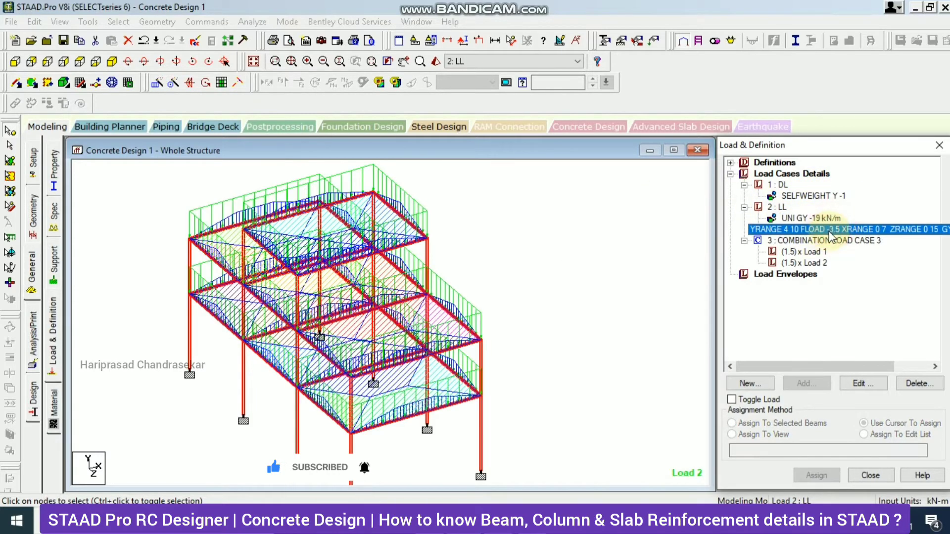
left_click(795, 253)
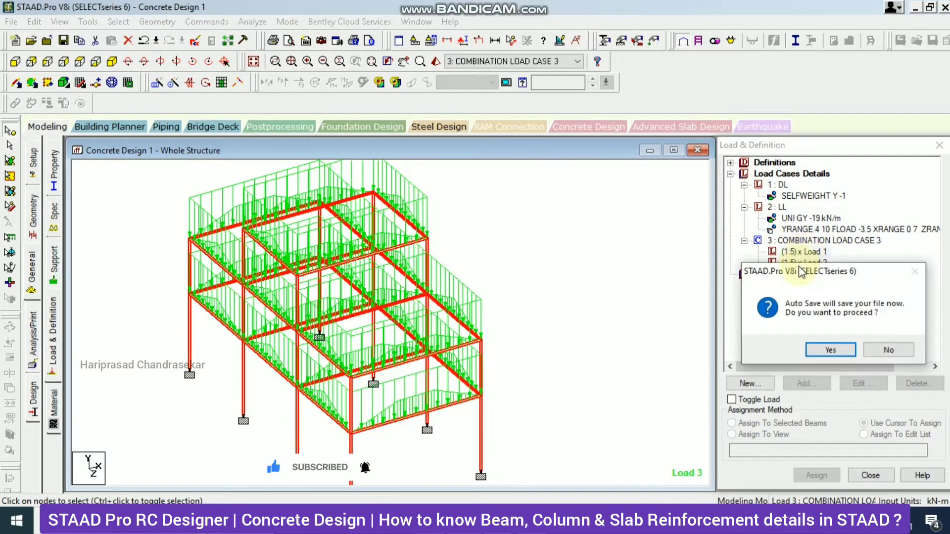
left_click(830, 350)
left_click(390, 276)
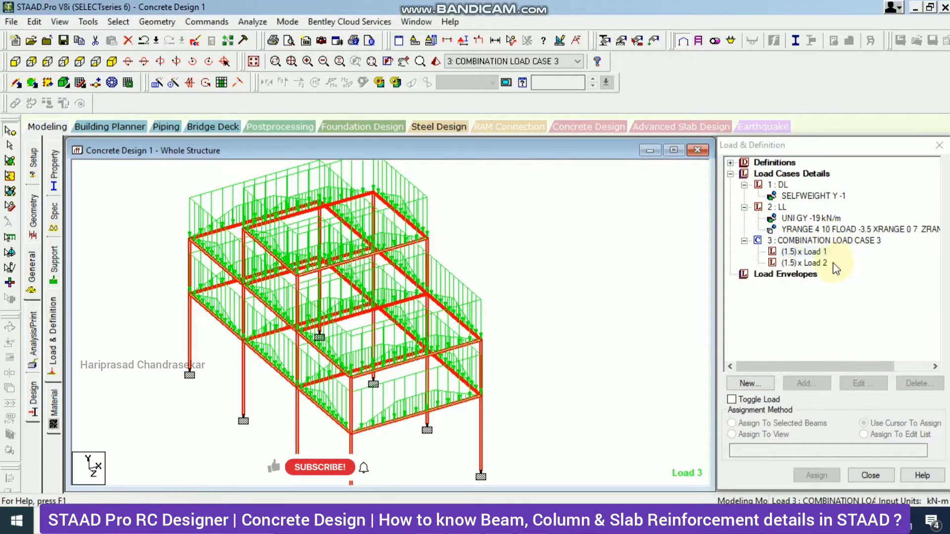
- Open the definition of combination load case 3 to check its load cases and factors, and close it without changes
left_click(809, 263)
left_click(821, 240)
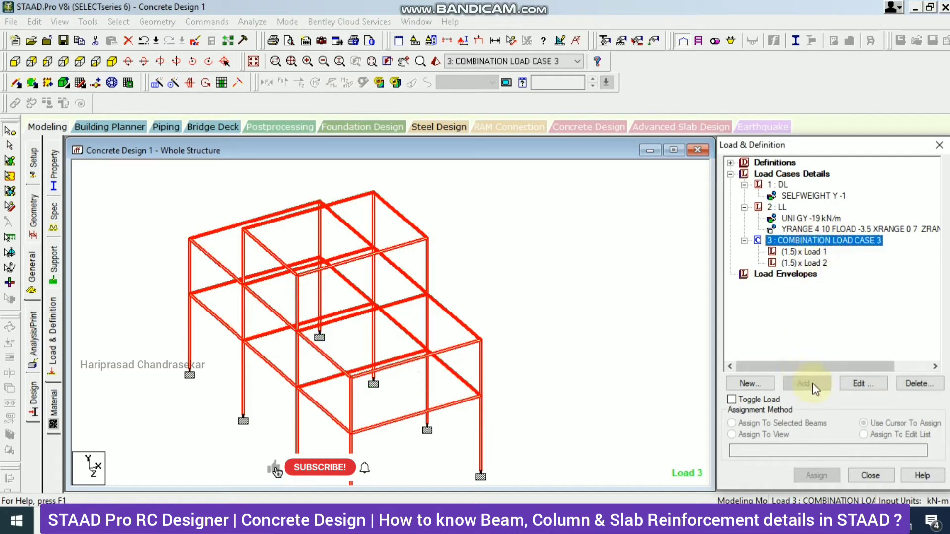
left_click(859, 384)
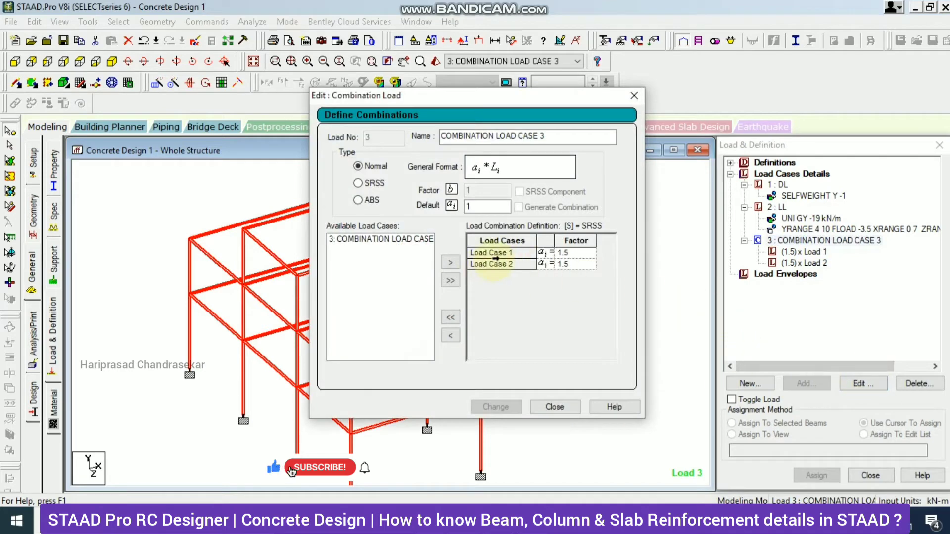
left_click(498, 252)
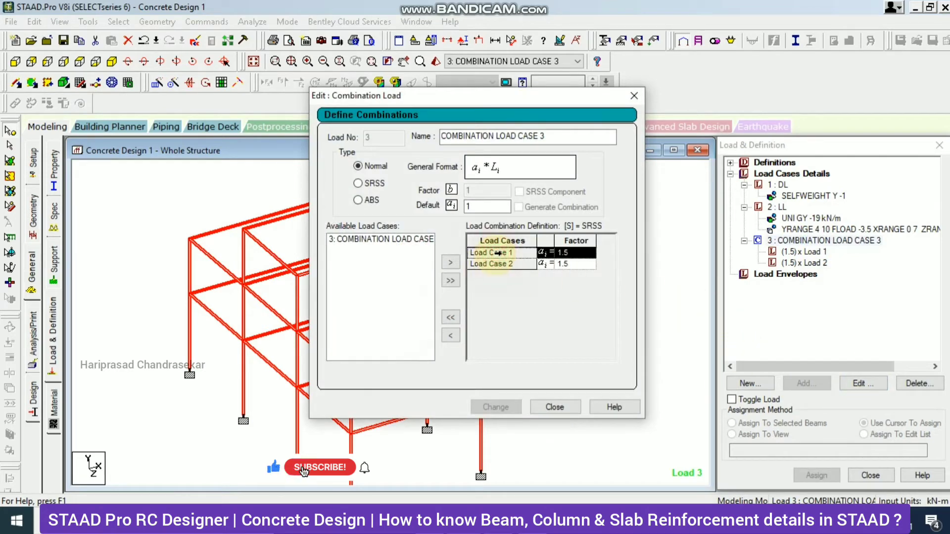
left_click(555, 407)
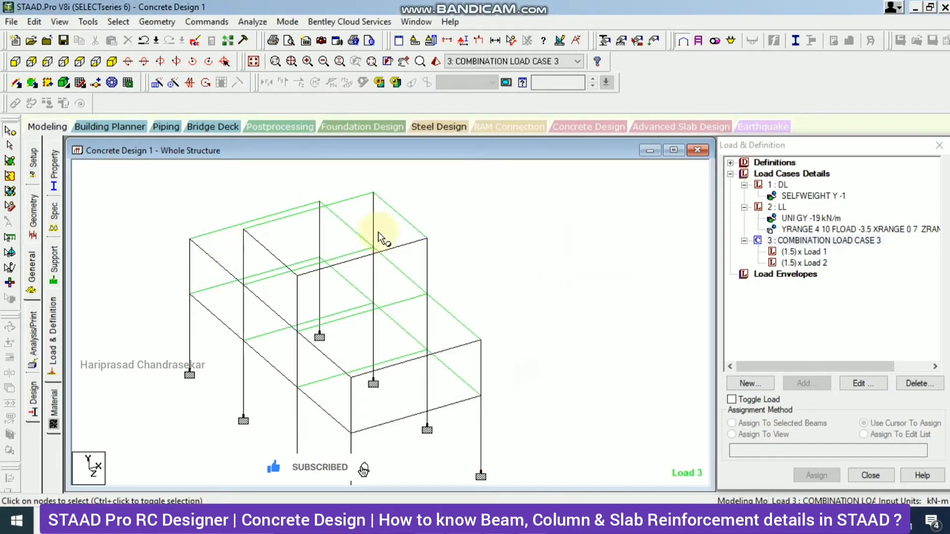
- Add a Perform Analysis command with the print option All
left_click(35, 365)
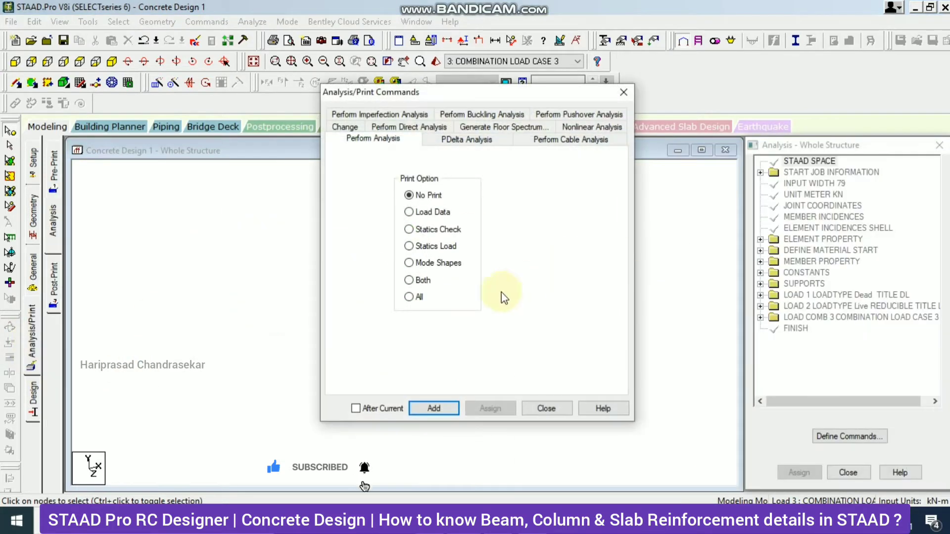
left_click(409, 296)
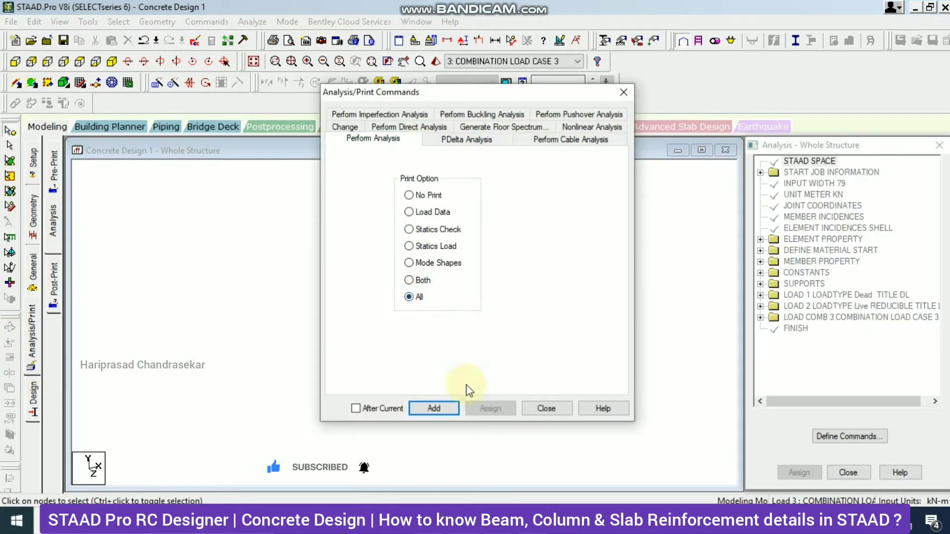
left_click(446, 408)
left_click(546, 408)
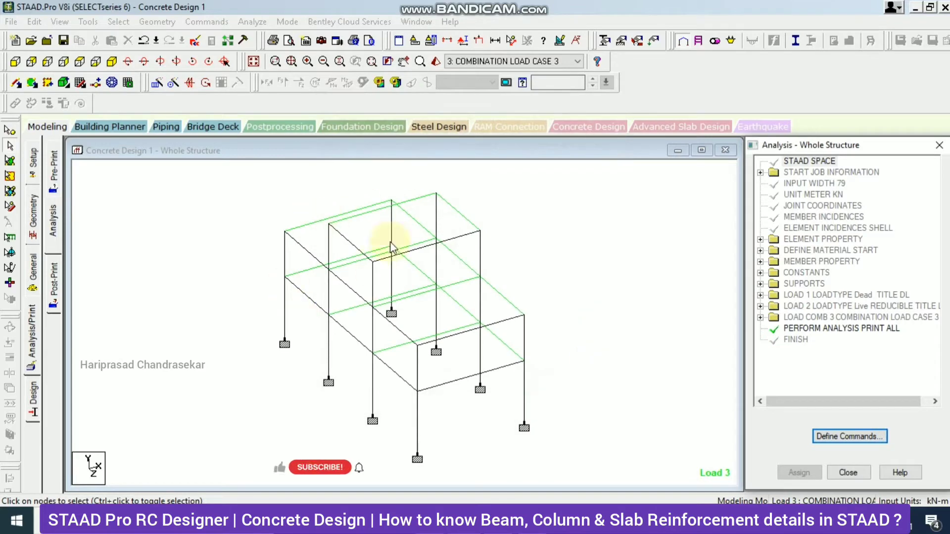
- Run the analysis, view the output file with its results list, and close the output viewer
left_click(253, 22)
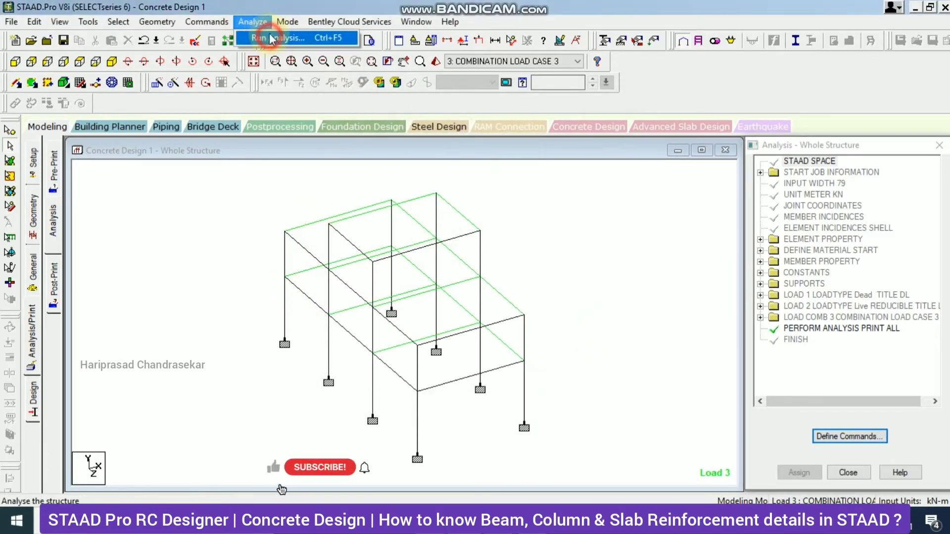
left_click(271, 38)
left_click(397, 276)
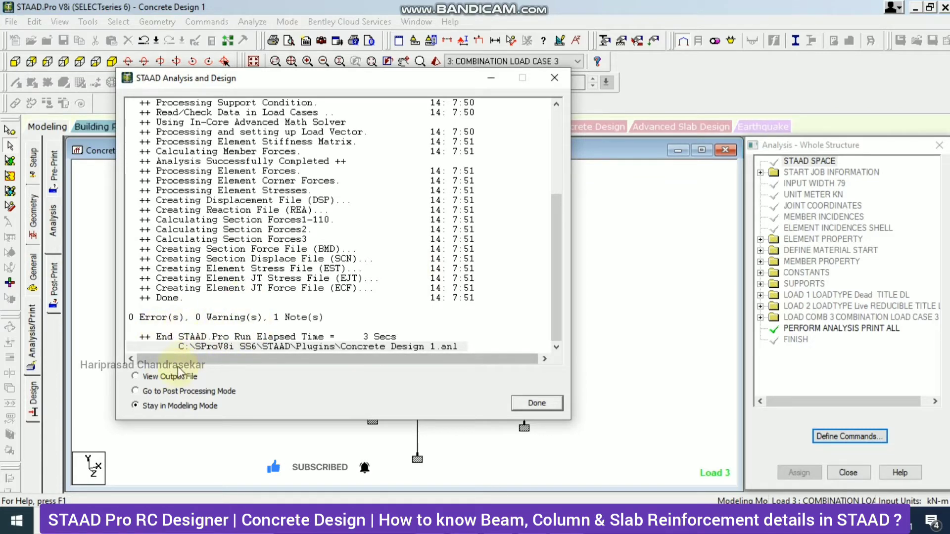
left_click(536, 403)
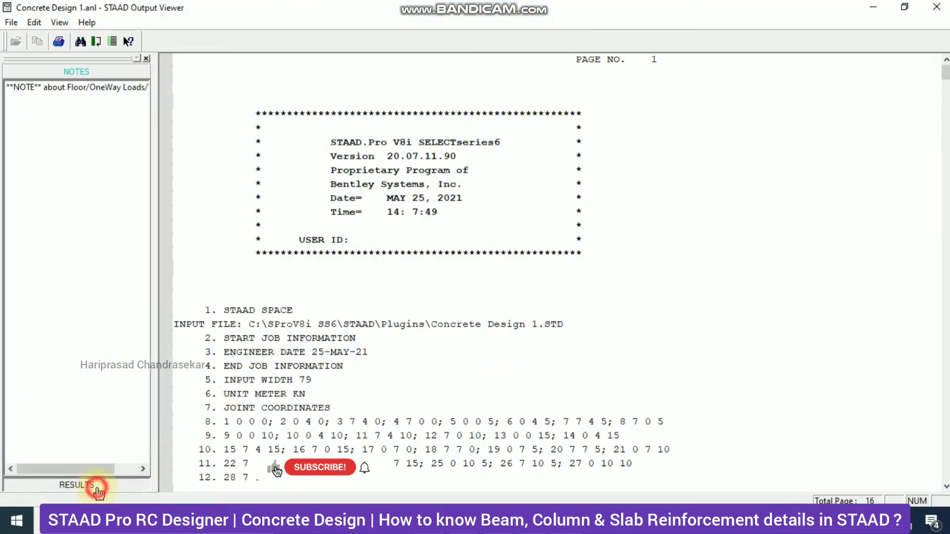
left_click(74, 484)
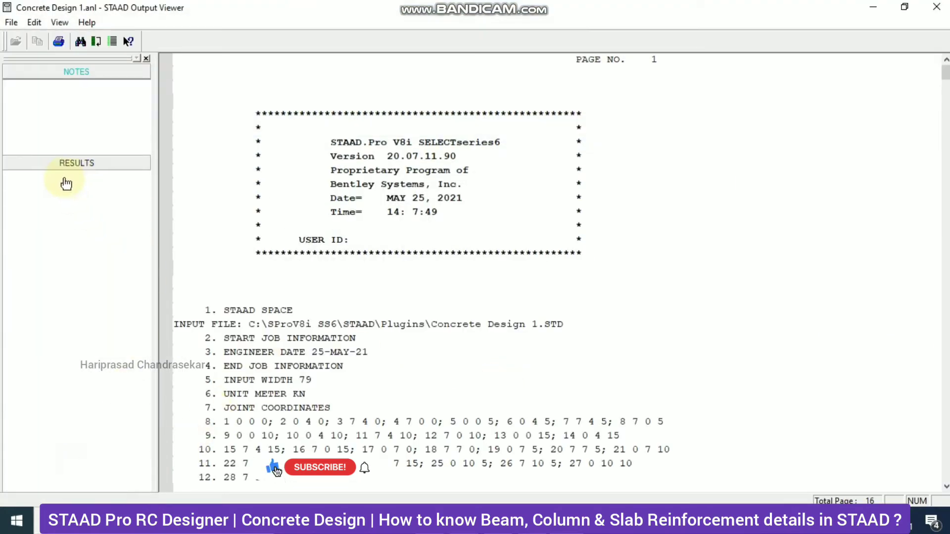
left_click(935, 7)
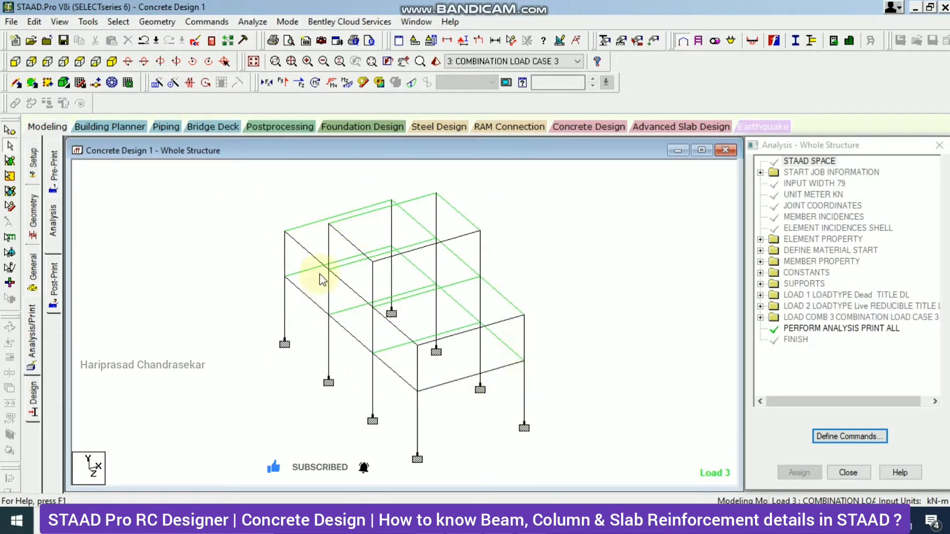
- Switch to the Concrete Design mode to load the analysed frame in STAAD.Pro RC Designer
left_click(598, 126)
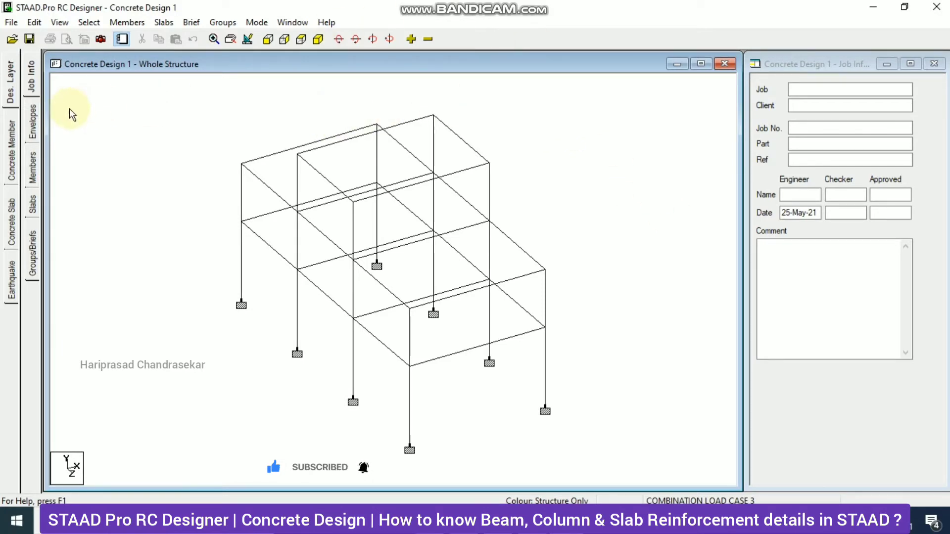
- Create a new design envelope named RC Design
left_click(35, 124)
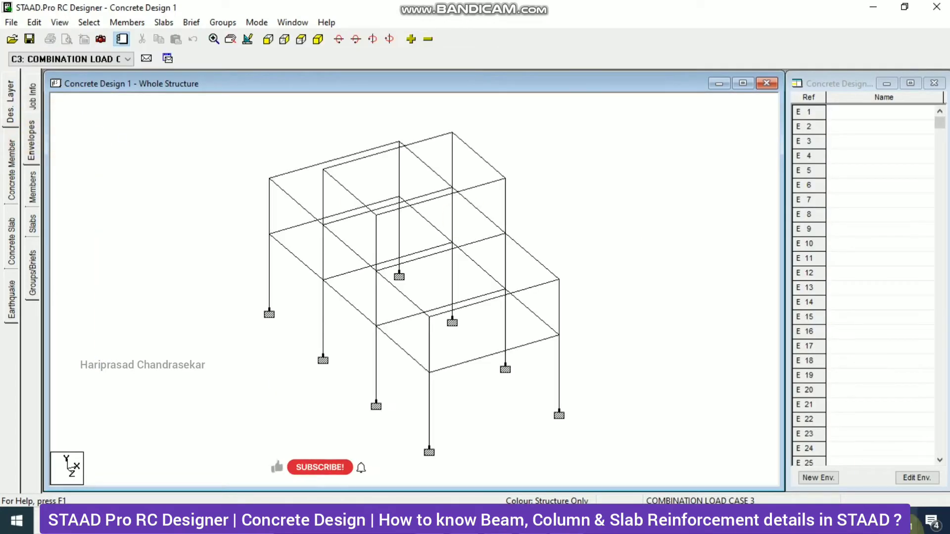
left_click(819, 477)
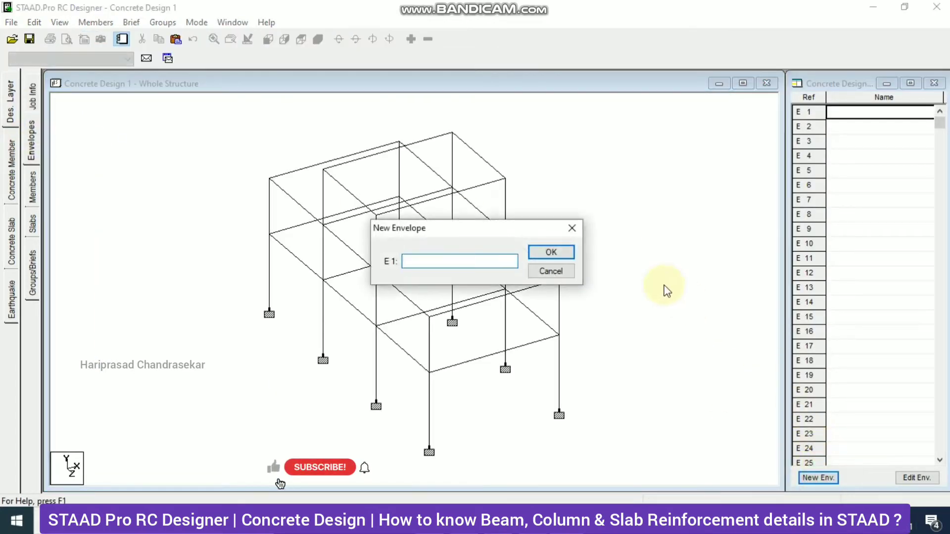
left_click(569, 223)
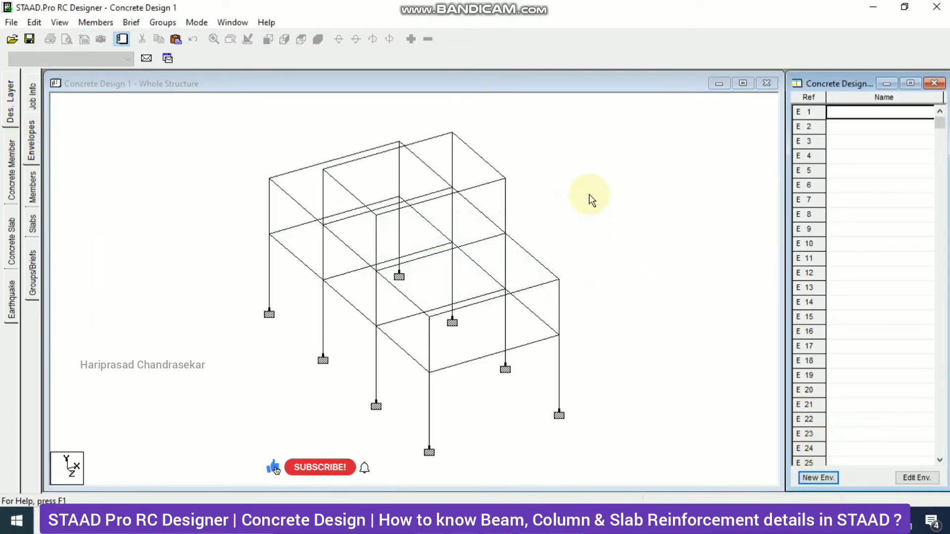
left_click(574, 152)
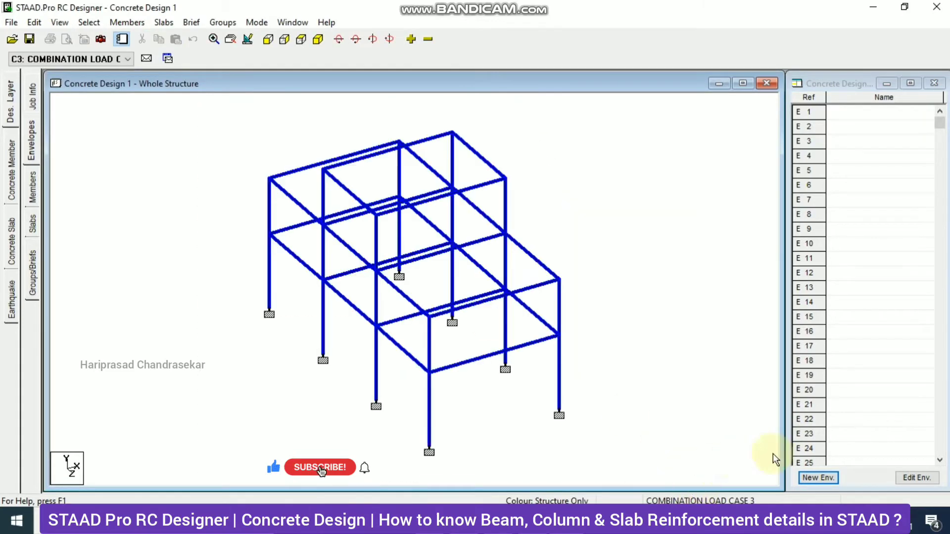
left_click(818, 478)
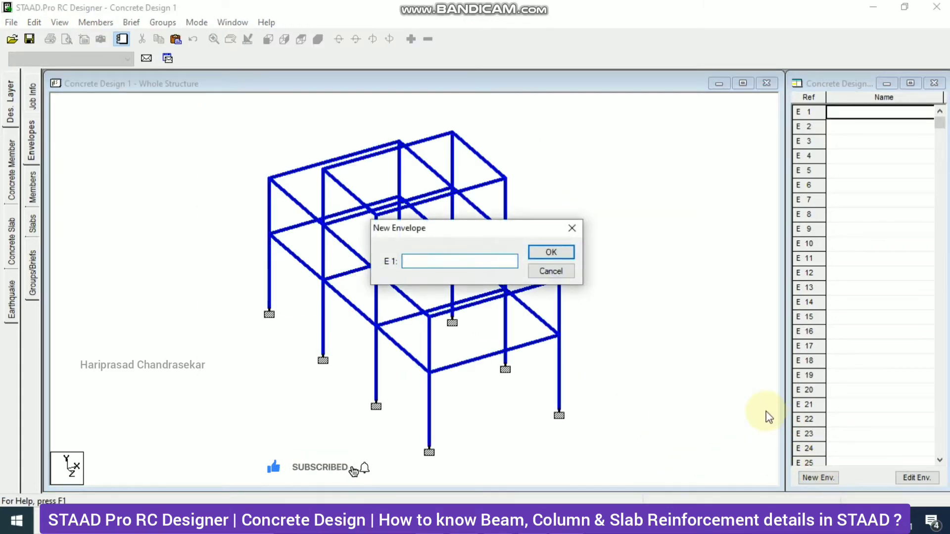
type("C Design")
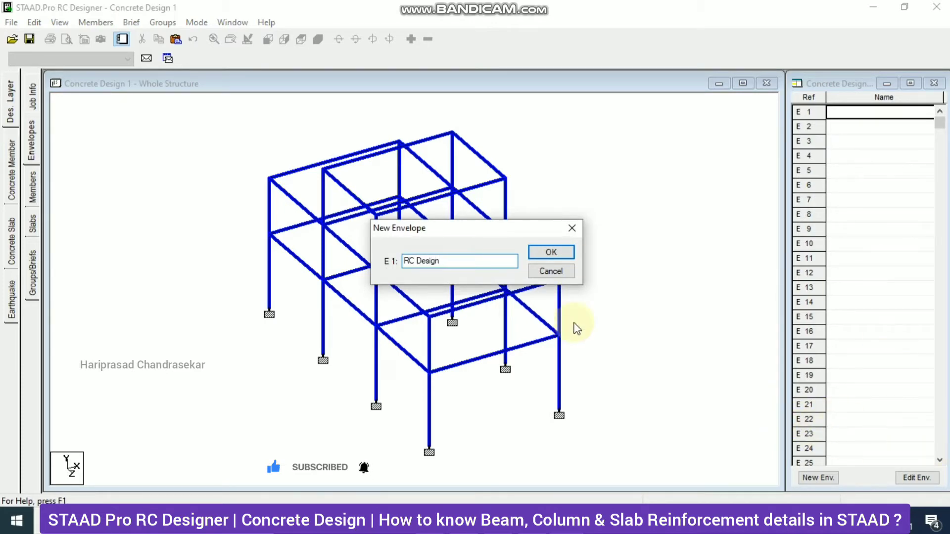
left_click(564, 251)
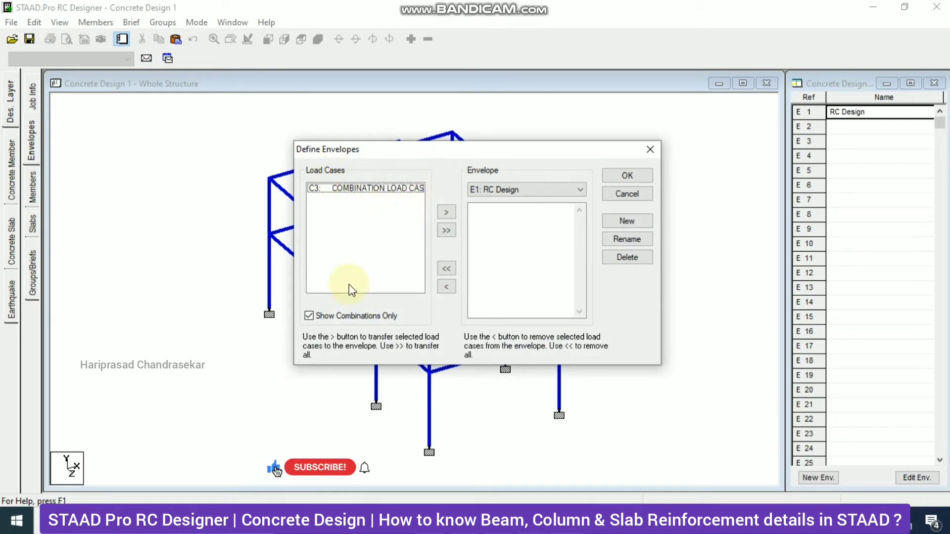
- Add combination load case C3 to the RC Design envelope, listing combinations only, and accept the envelope definition
left_click(309, 316)
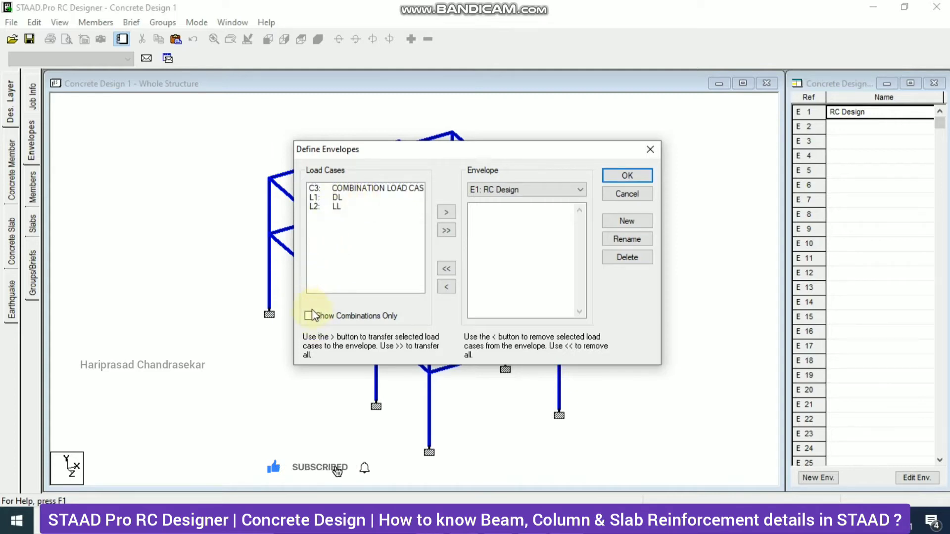
left_click(309, 316)
left_click(319, 188)
left_click(446, 212)
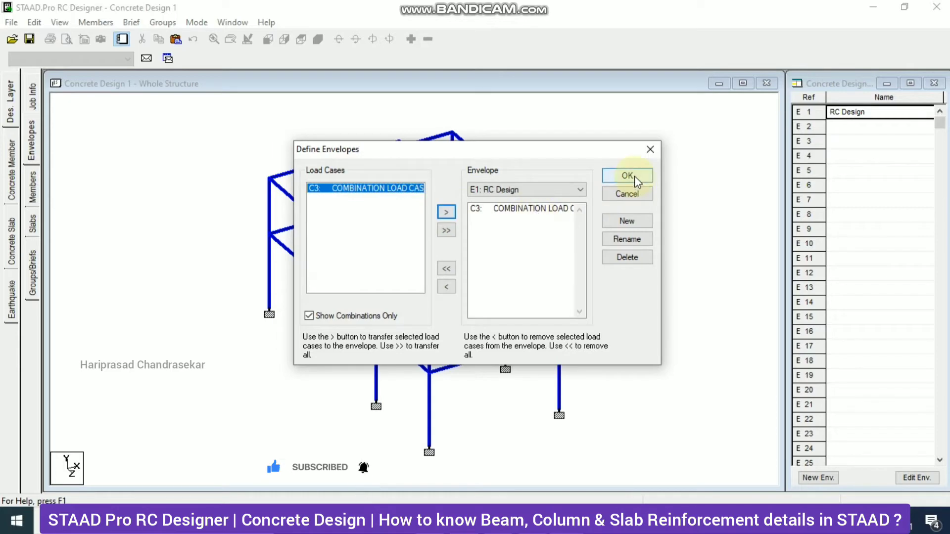
left_click(627, 176)
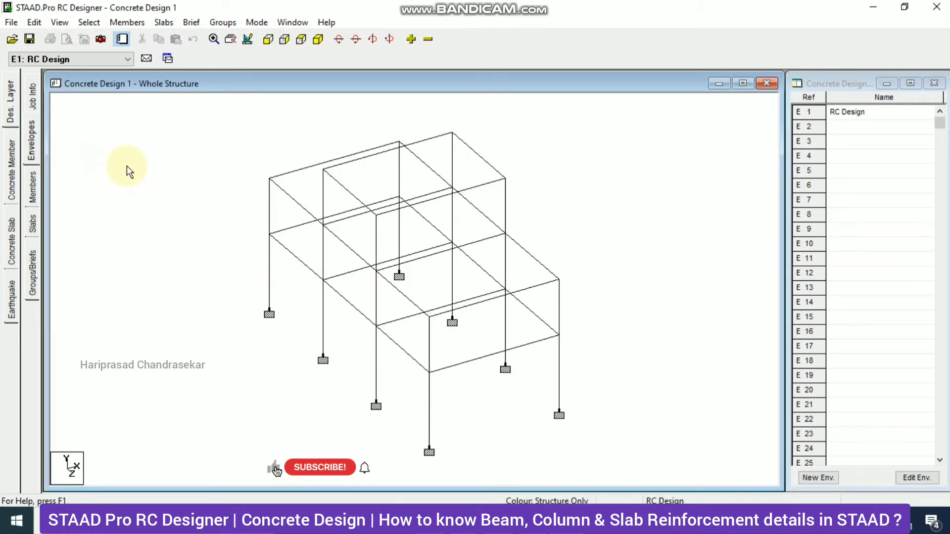
- Select the whole frame and form its design members automatically, then clear the selection
left_click(33, 195)
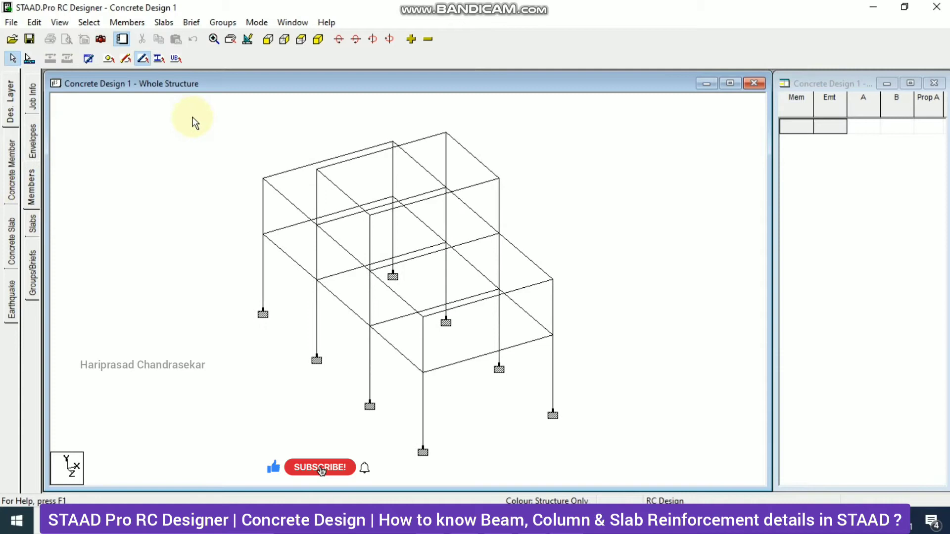
left_click(293, 173)
left_click_drag(227, 132, 633, 460)
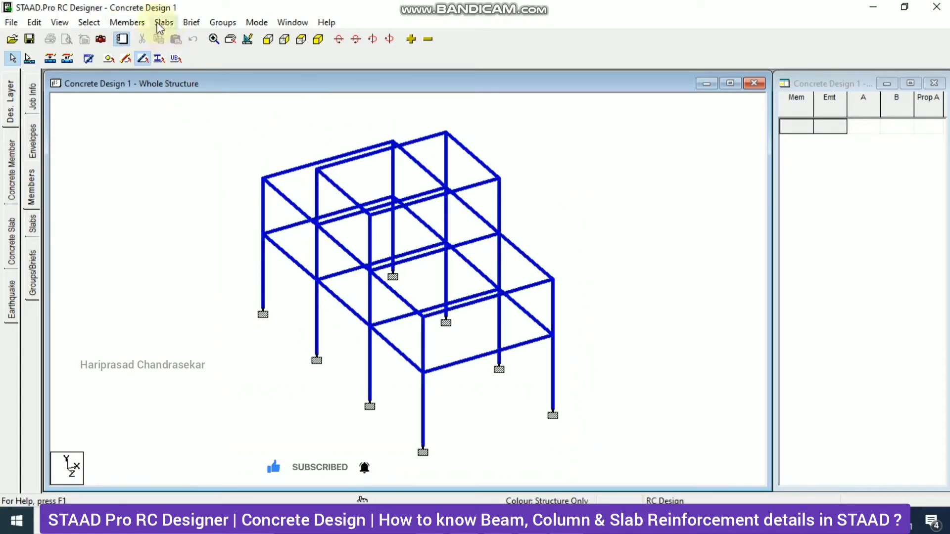
left_click(127, 22)
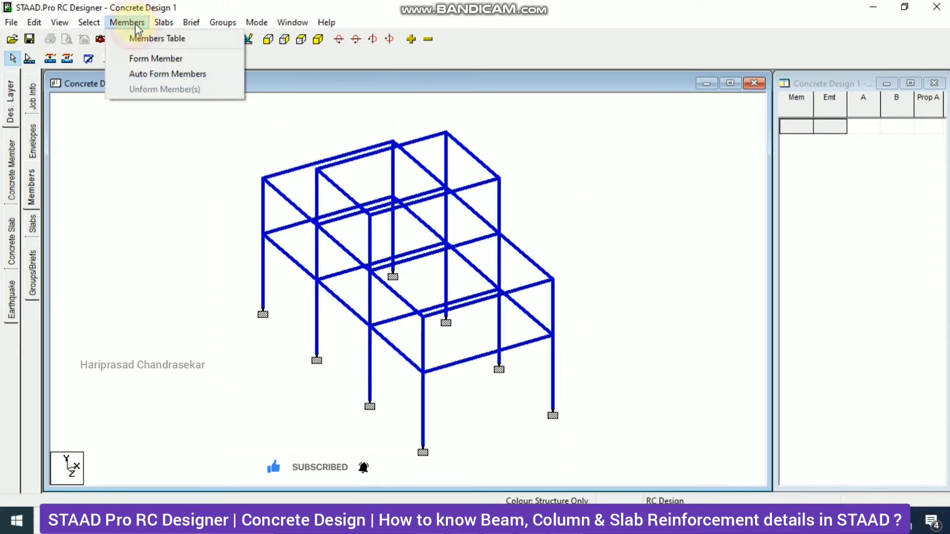
left_click(152, 74)
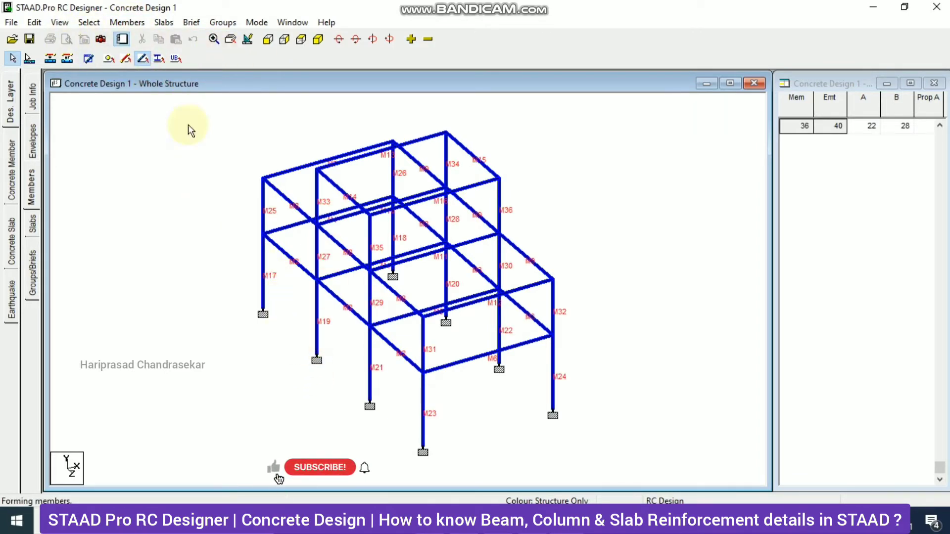
left_click(265, 123)
- Examine how the individual beam elements along the front edges are grouped into members M8 and M2
scroll(355, 231, "up", 3)
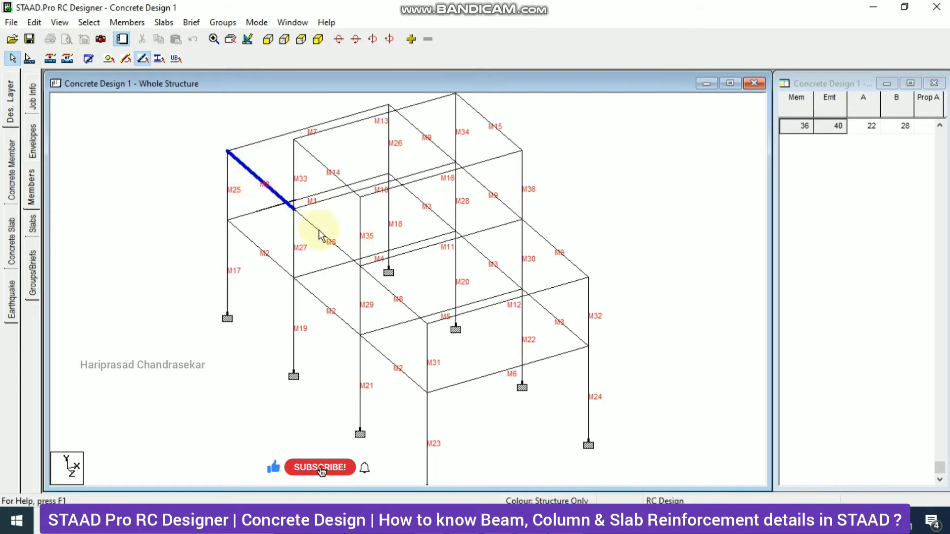
left_click(395, 299)
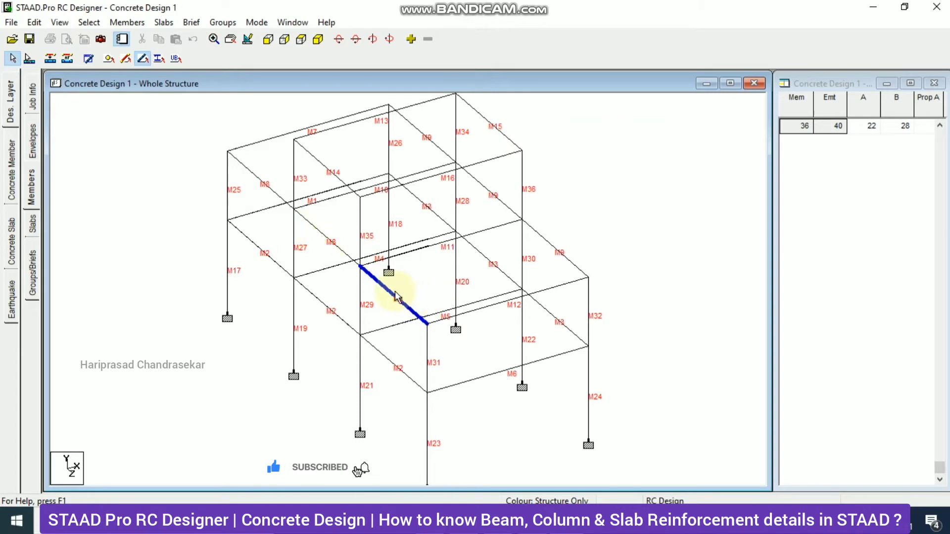
left_click(266, 189)
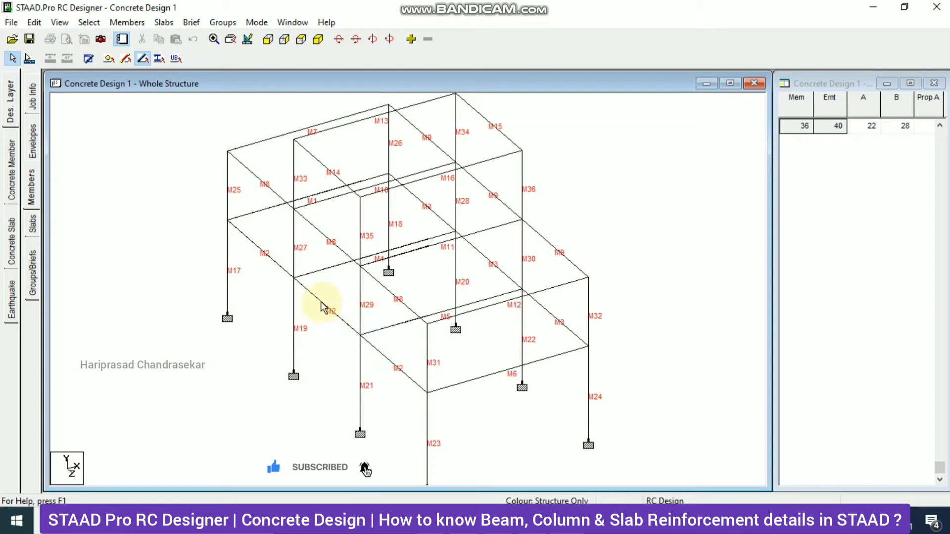
left_click(378, 352)
left_click(329, 308)
left_click(258, 249)
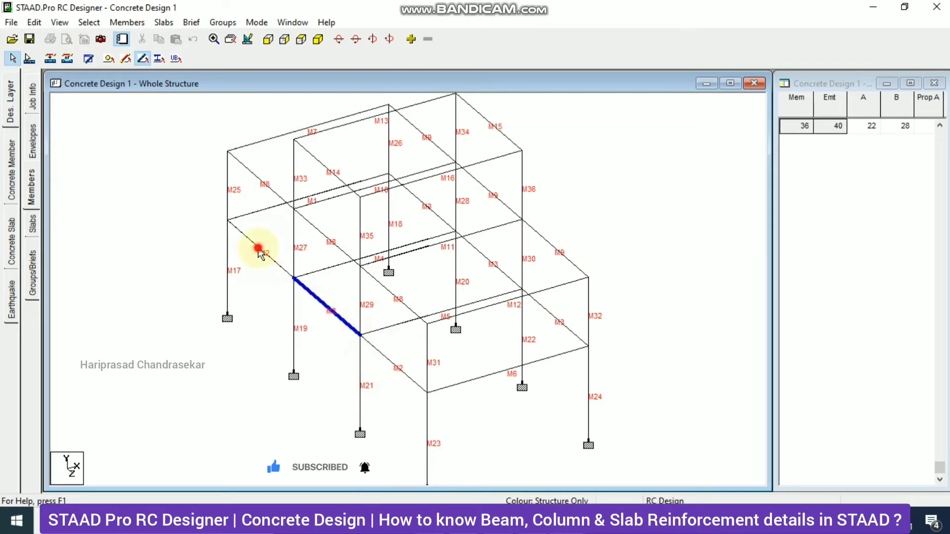
left_click(328, 308, "ctrl")
left_click(392, 366, "ctrl")
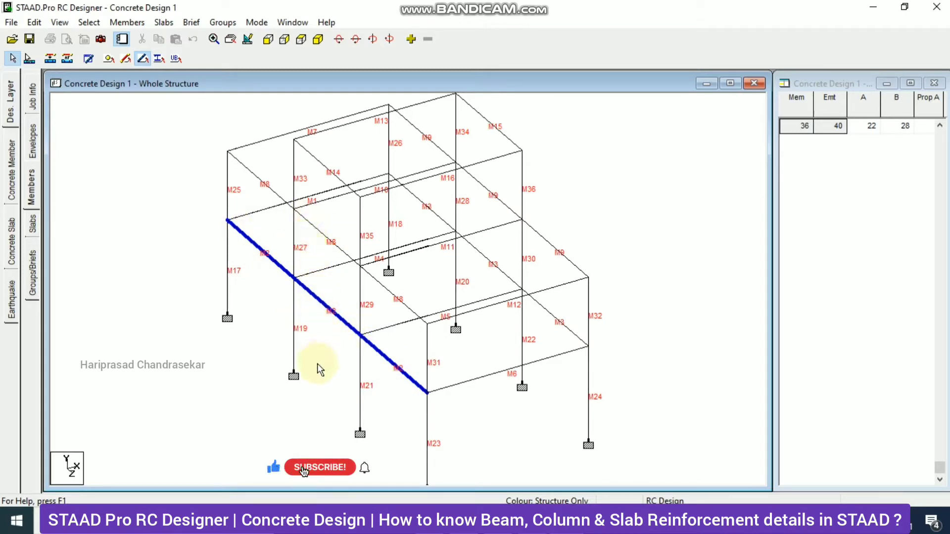
left_click(313, 342)
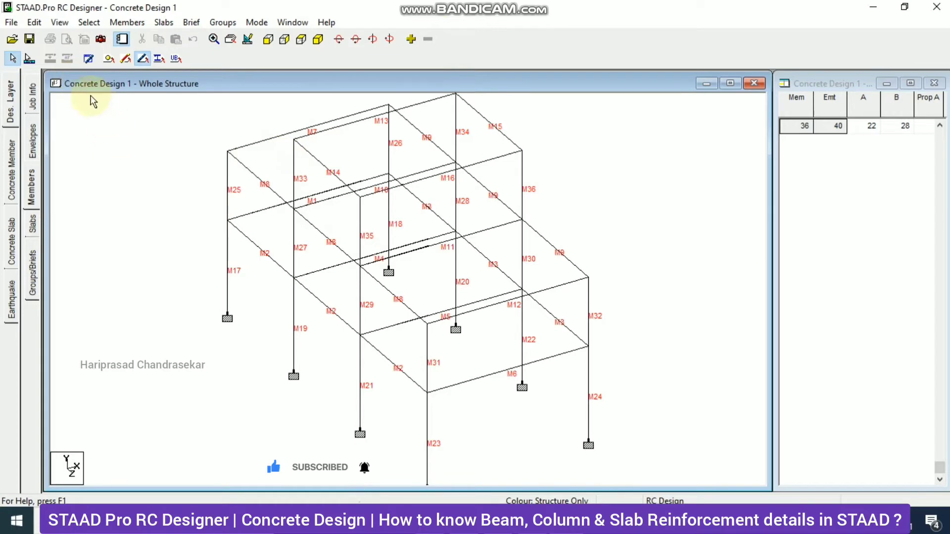
- Select all the floor plates together and form a slab from them, then clear the selection
left_click(89, 23)
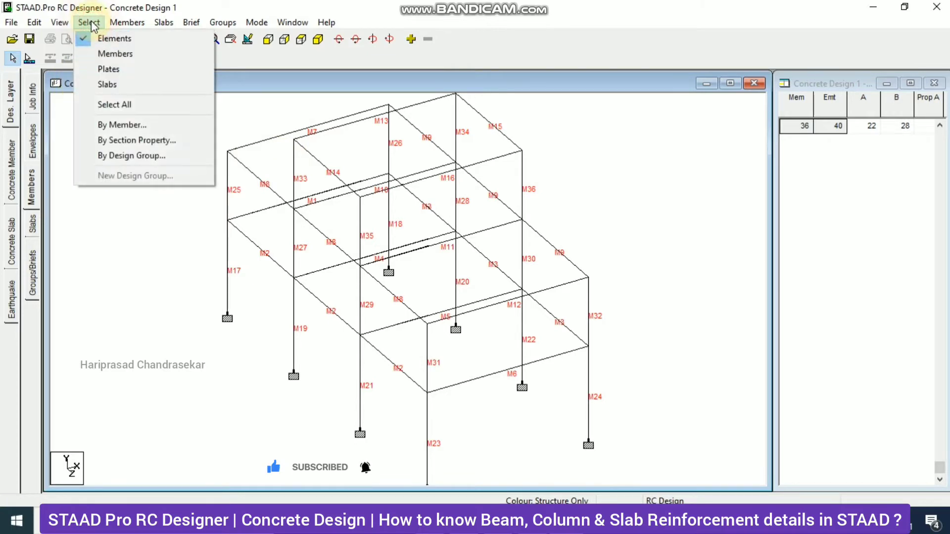
left_click(110, 69)
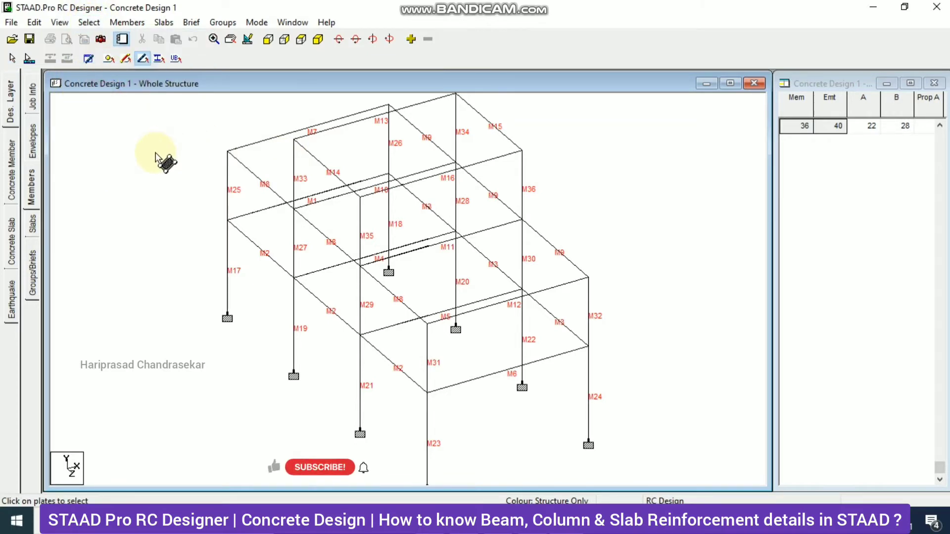
scroll(161, 129, "down", 1)
left_click_drag(186, 107, 658, 461)
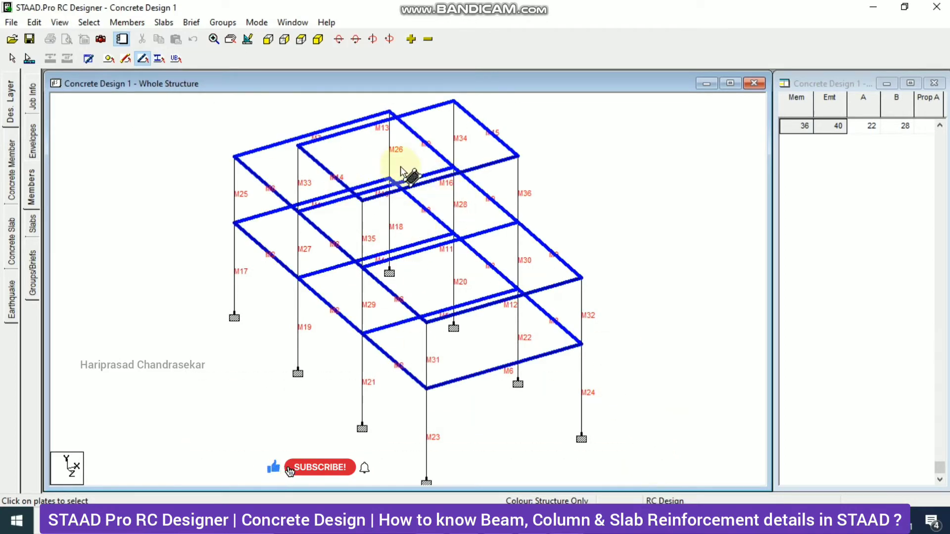
left_click(164, 22)
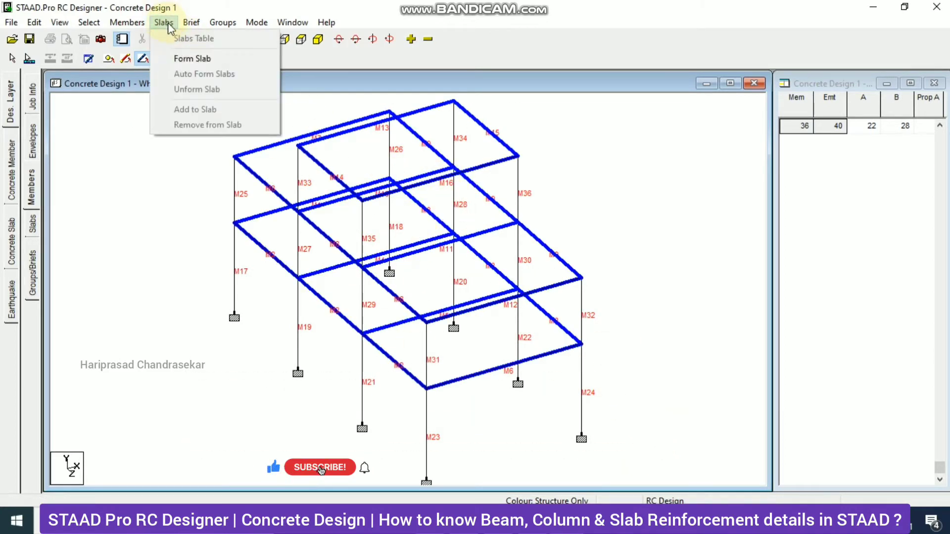
left_click(193, 60)
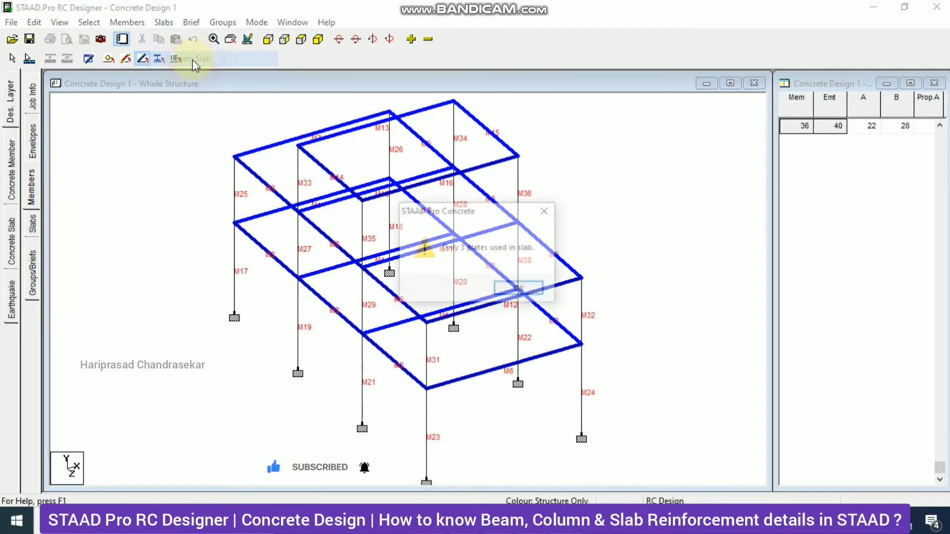
left_click(519, 289)
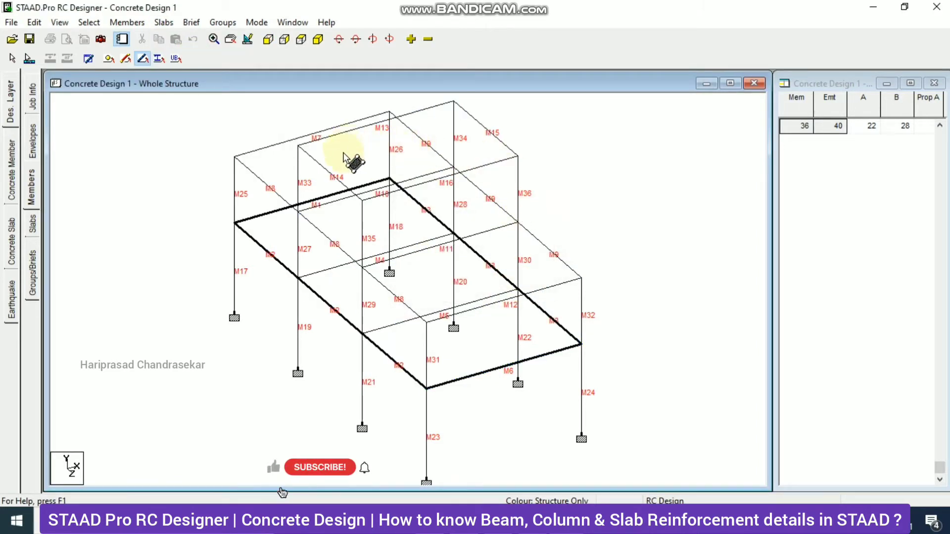
left_click(201, 134)
- Select the formed slab at the lowest floor level to check its extent, then clear the selection
left_click(89, 22)
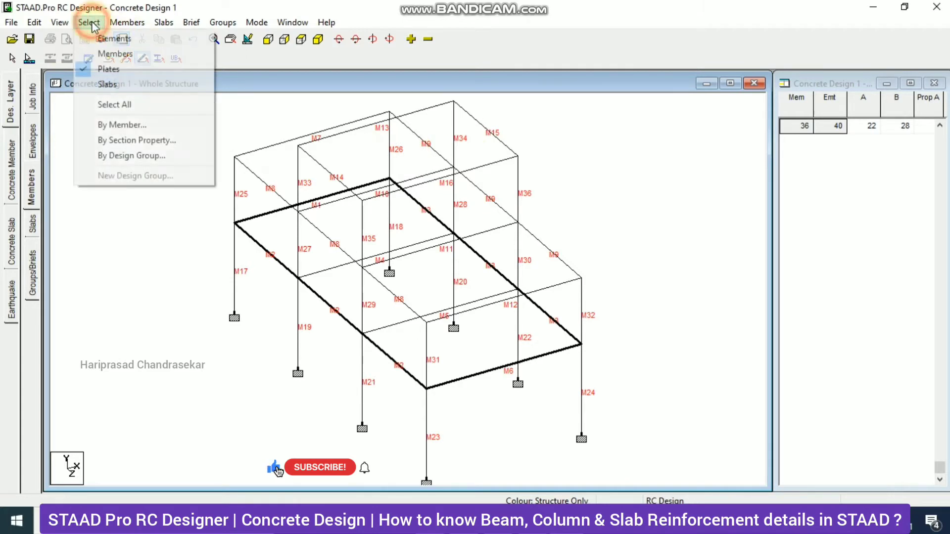
left_click(127, 84)
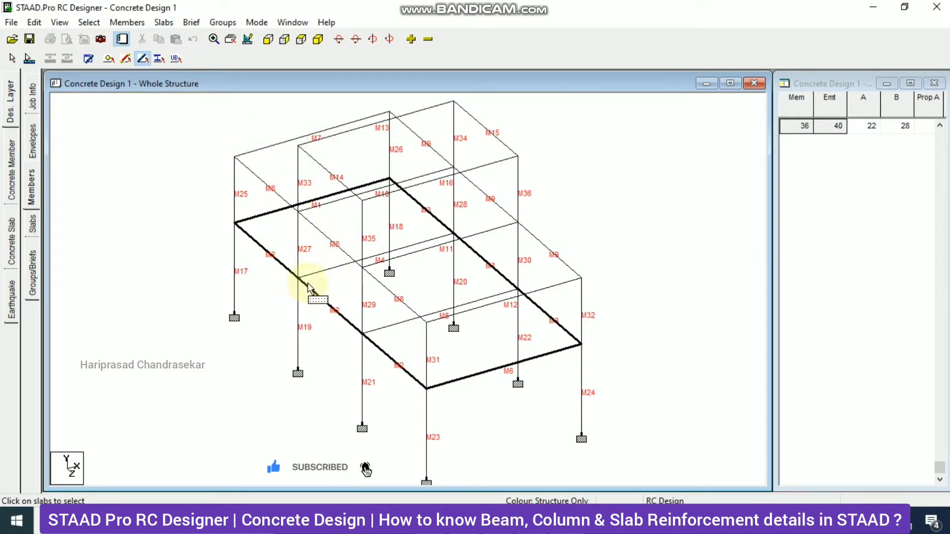
left_click(264, 231)
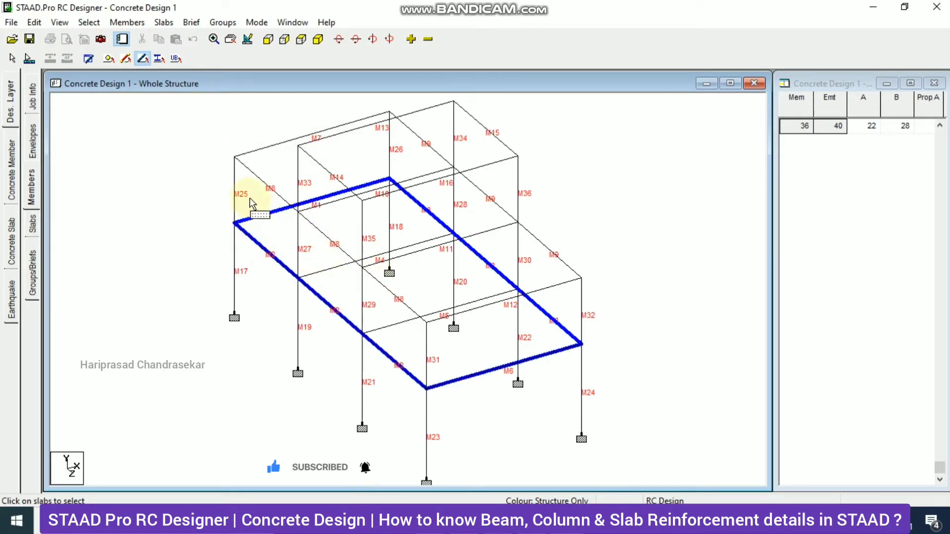
left_click(231, 136)
left_click(156, 23)
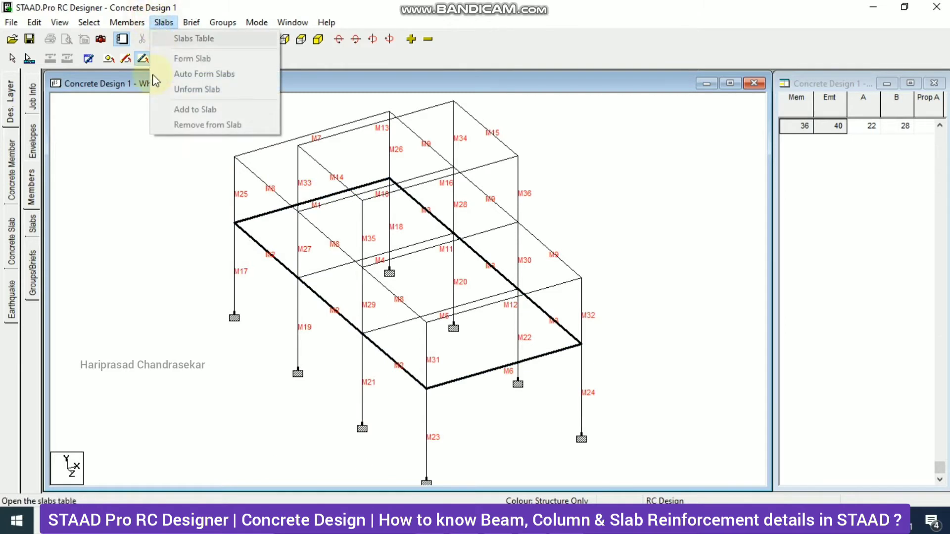
left_click(134, 154)
- Form a slab from the three plates of the middle floor level
left_click(89, 22)
left_click(107, 69)
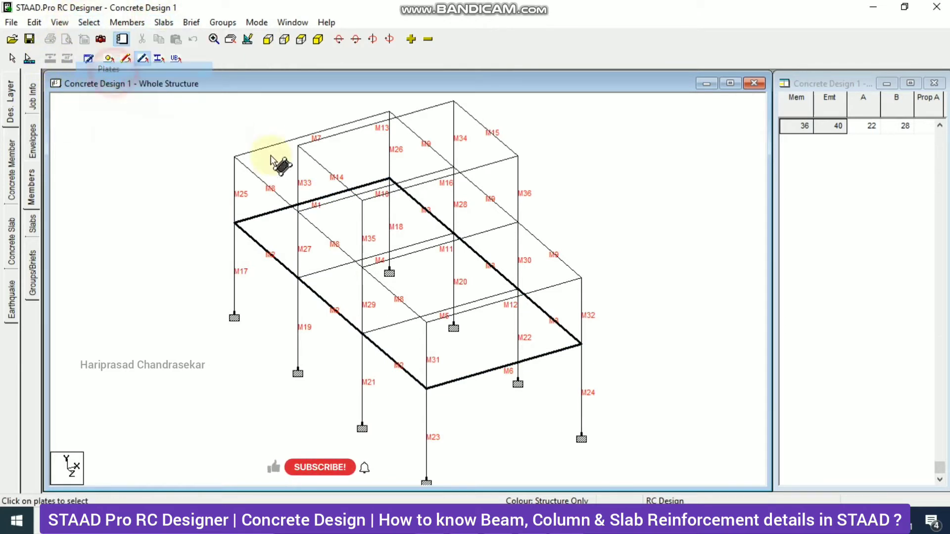
left_click(273, 161)
left_click(358, 234)
left_click(467, 292)
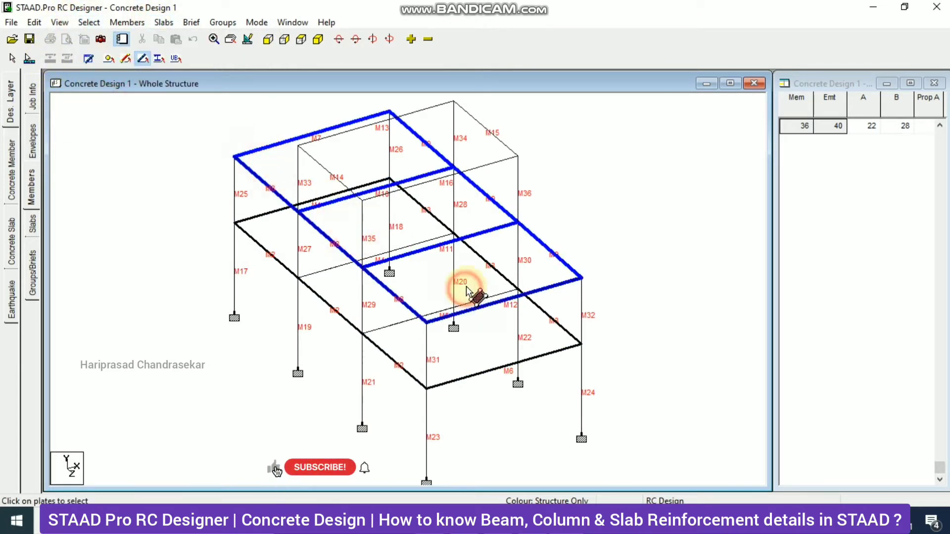
left_click(164, 22)
left_click(190, 58)
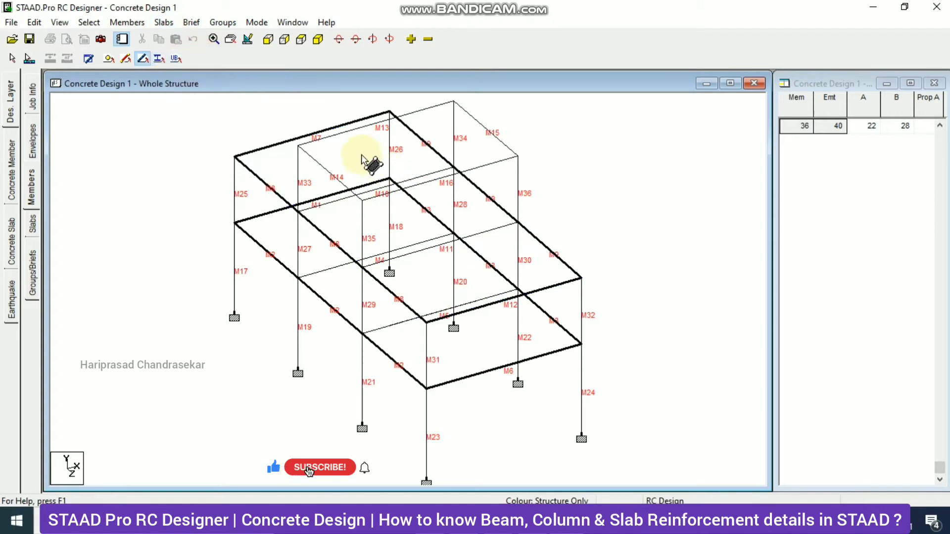
- Form a slab from the single plate at the roof level, then list all the formed slabs
left_click(89, 22)
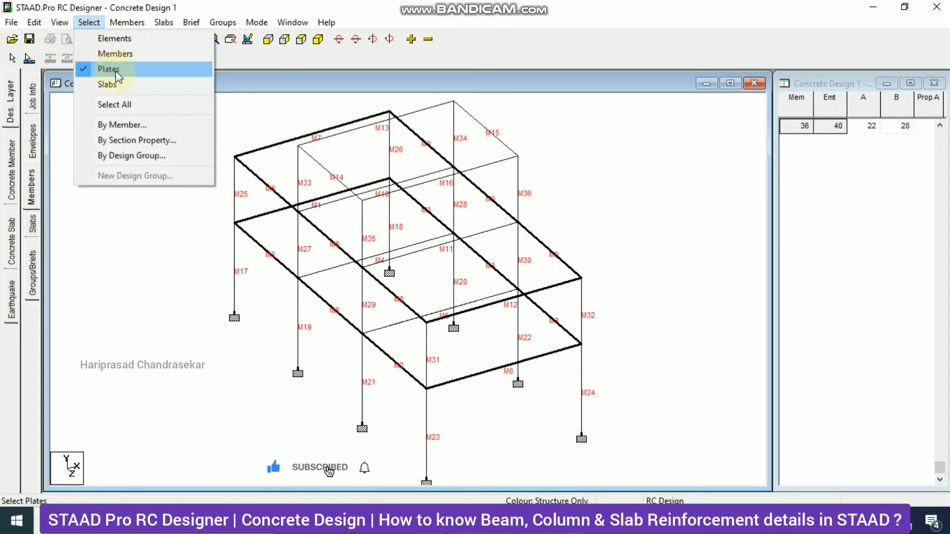
left_click(107, 68)
left_click(436, 135)
left_click(164, 22)
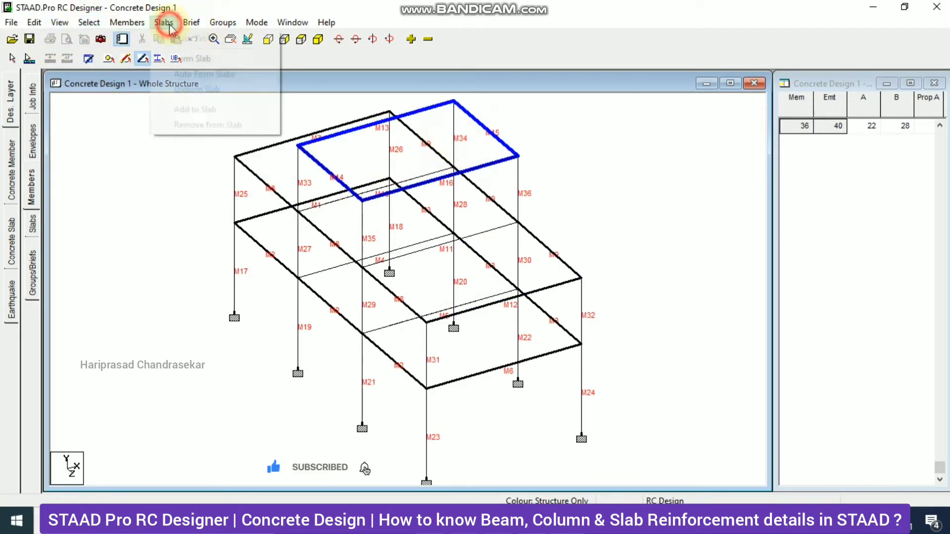
left_click(191, 58)
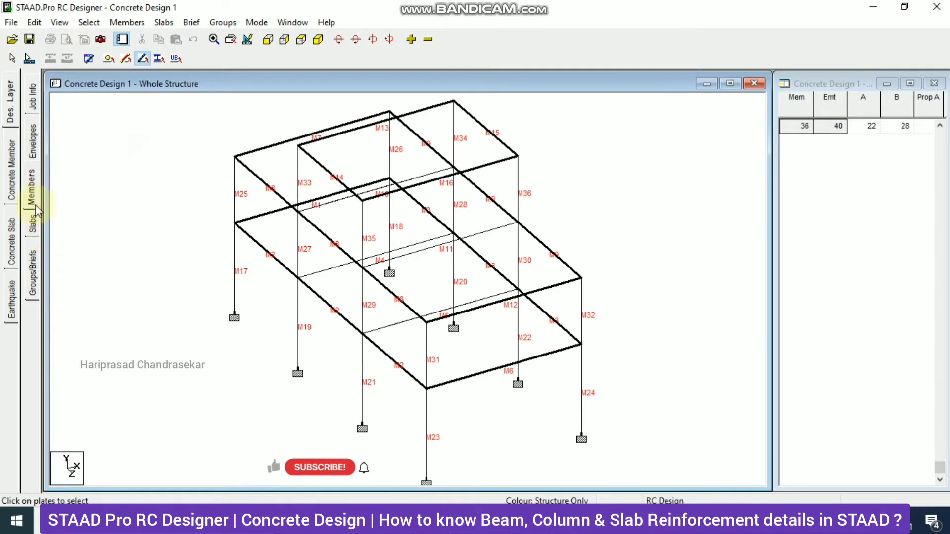
left_click(33, 225)
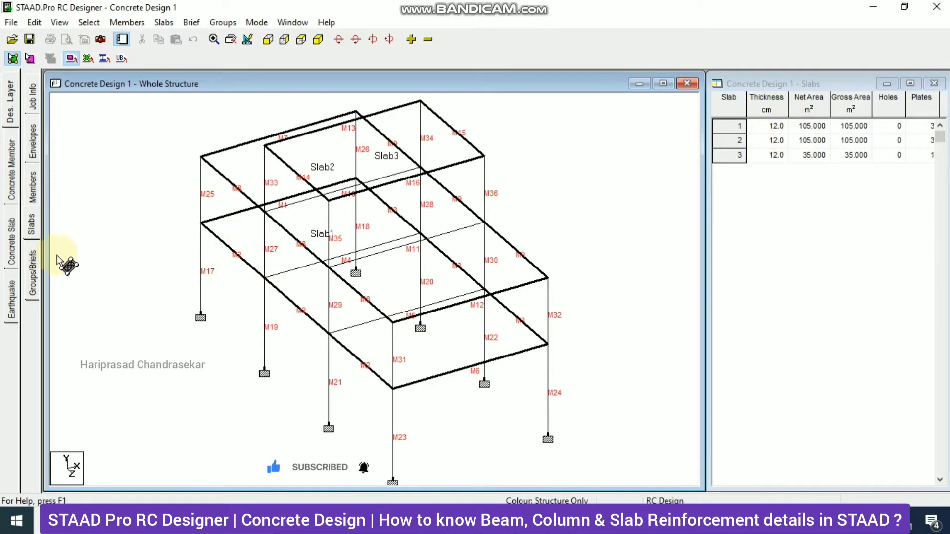
- Create a new design brief named Beam Brief with design code BS8110 and design type Beam
left_click(34, 272)
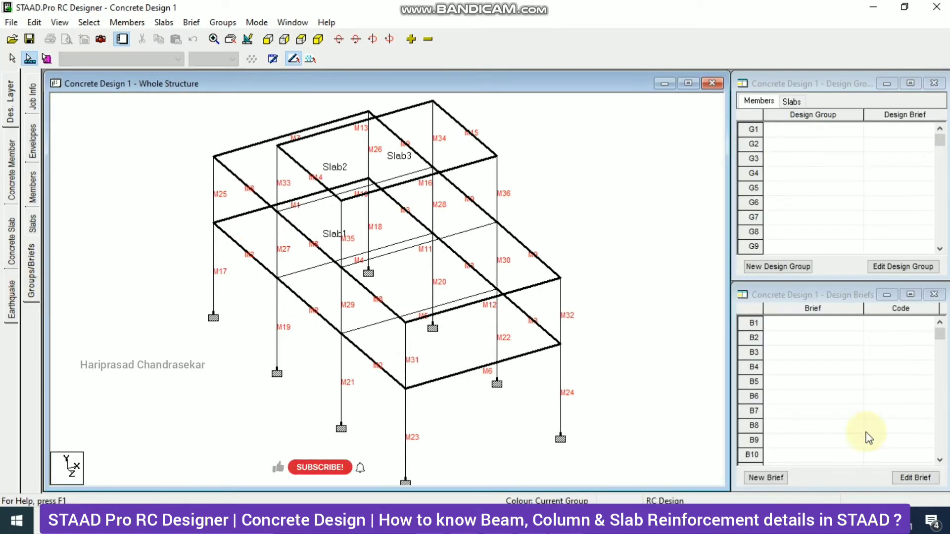
left_click(774, 478)
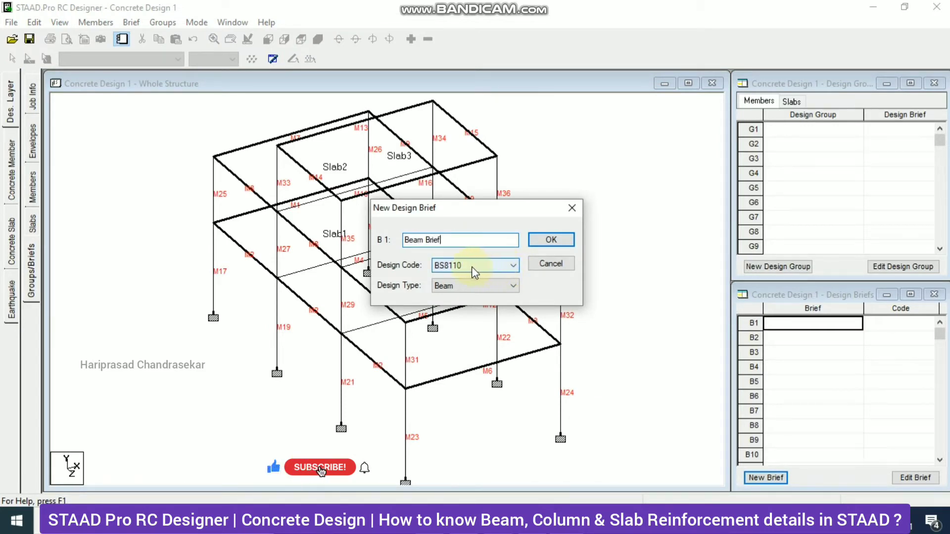
left_click(472, 288)
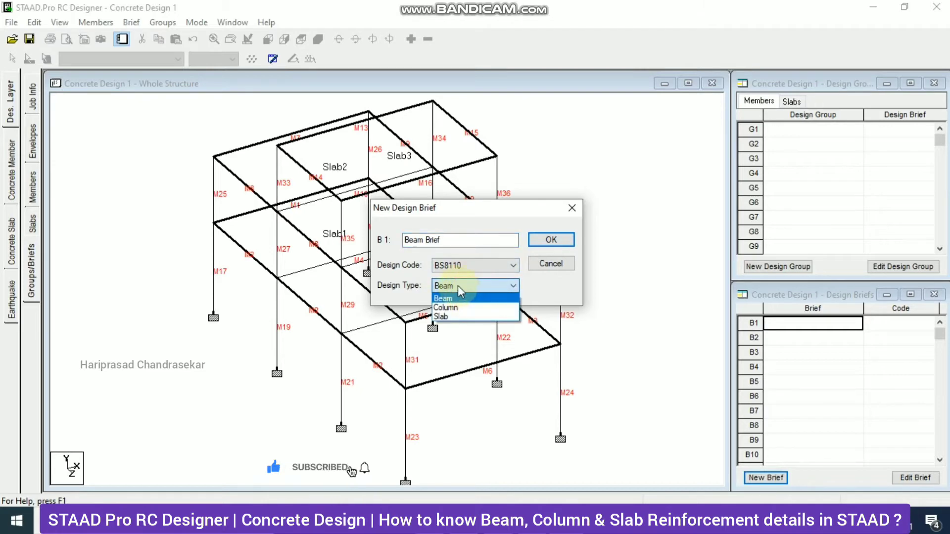
left_click(470, 286)
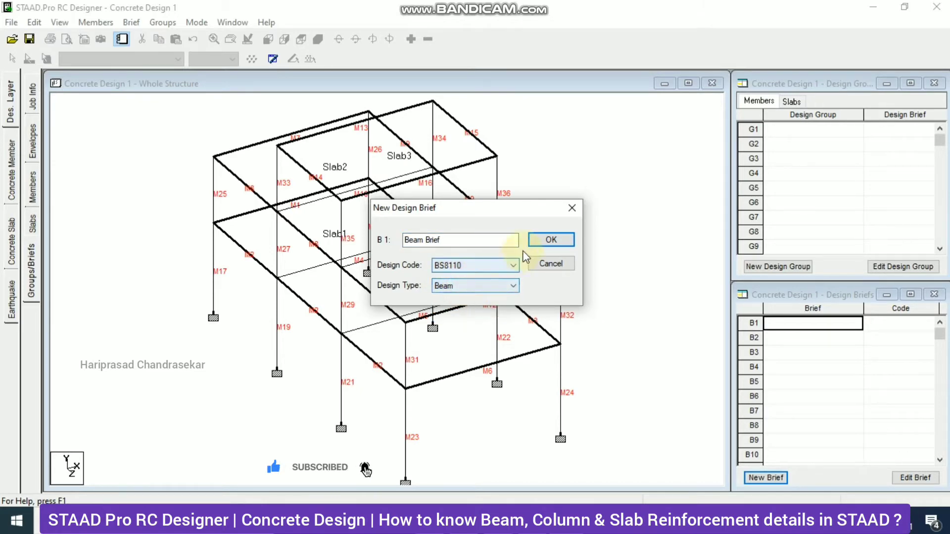
left_click(547, 239)
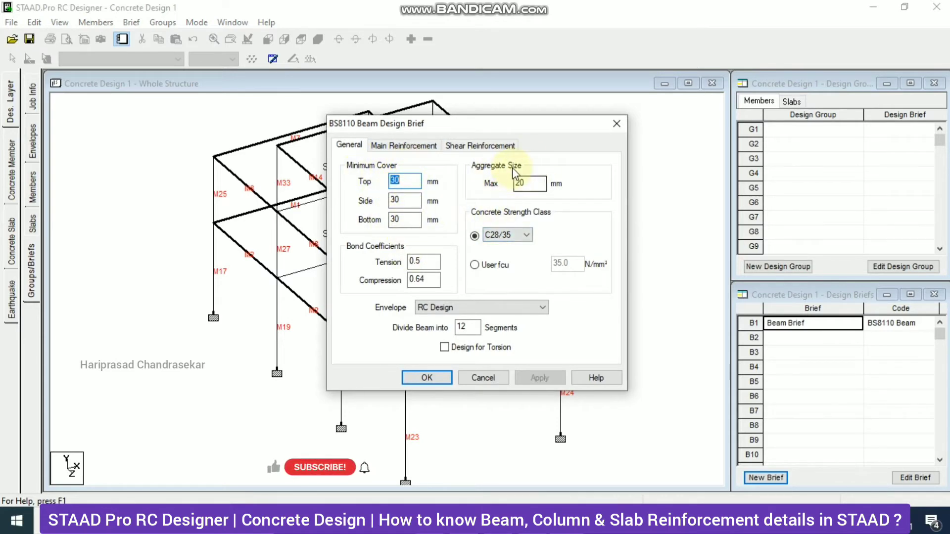
- Set the beam brief's concrete strength class to C20/25, review its main and shear reinforcement settings, and accept the brief
left_click(513, 236)
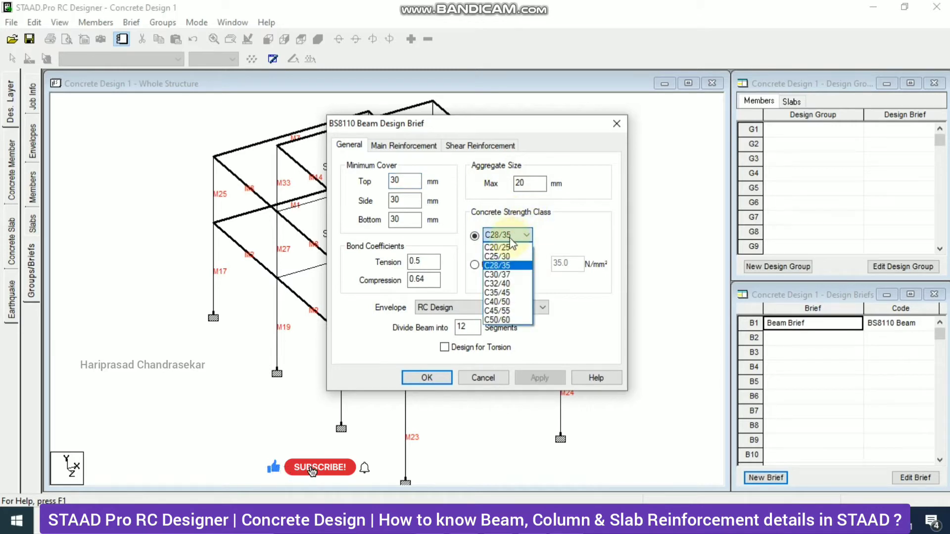
left_click(503, 248)
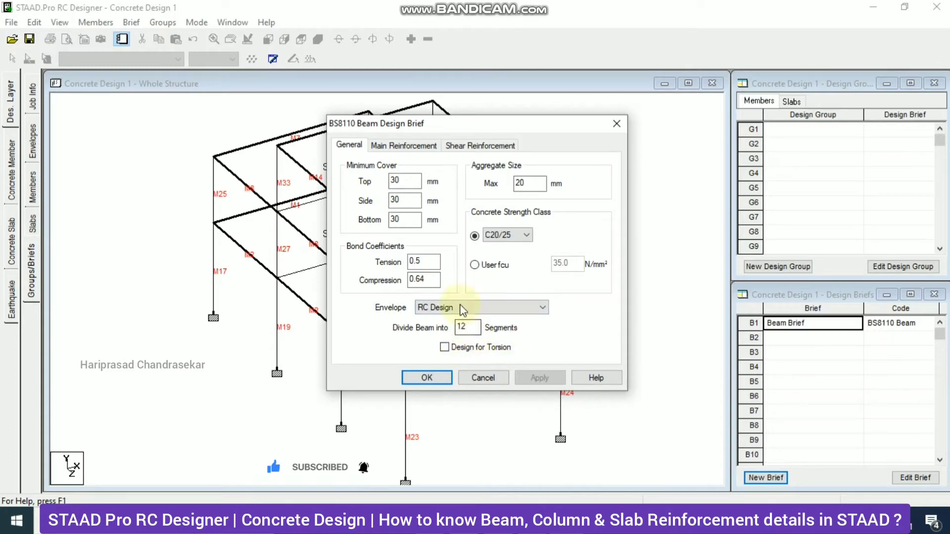
left_click(404, 146)
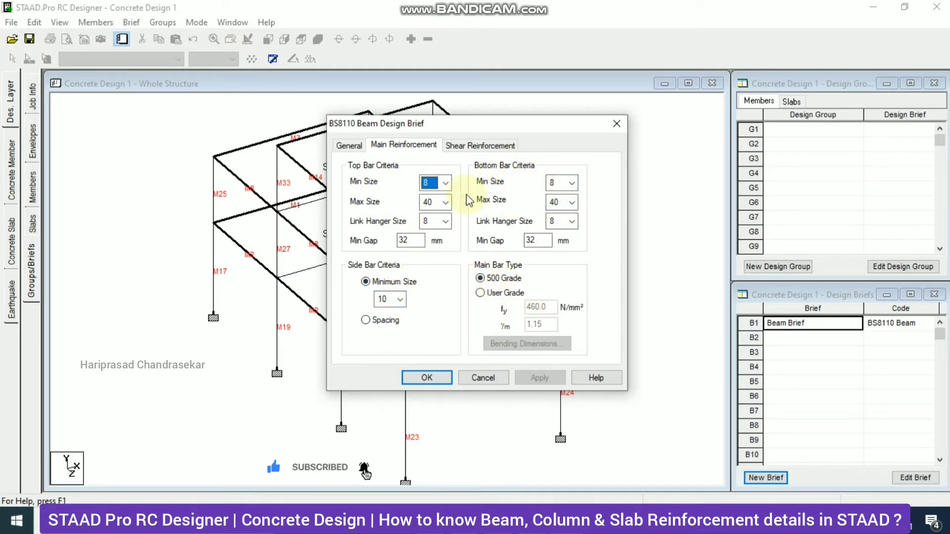
left_click(478, 144)
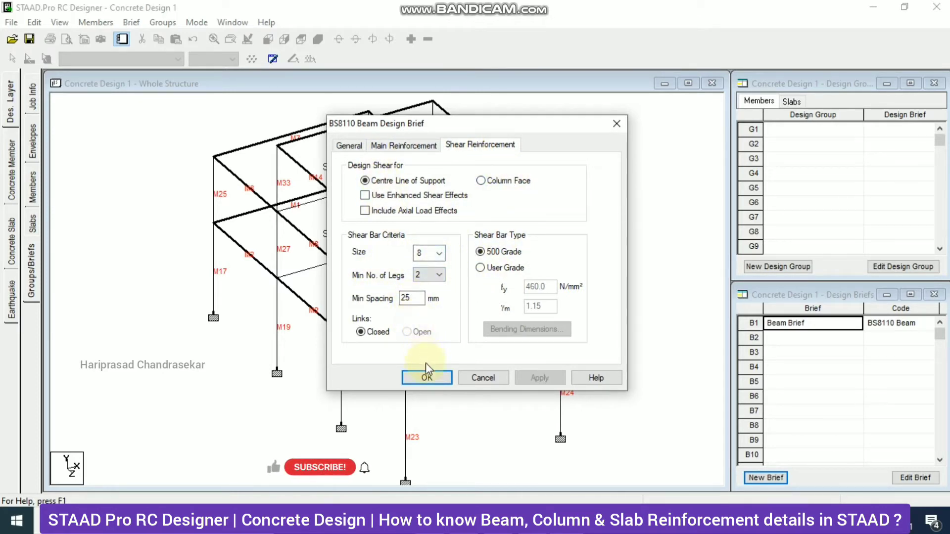
left_click(434, 376)
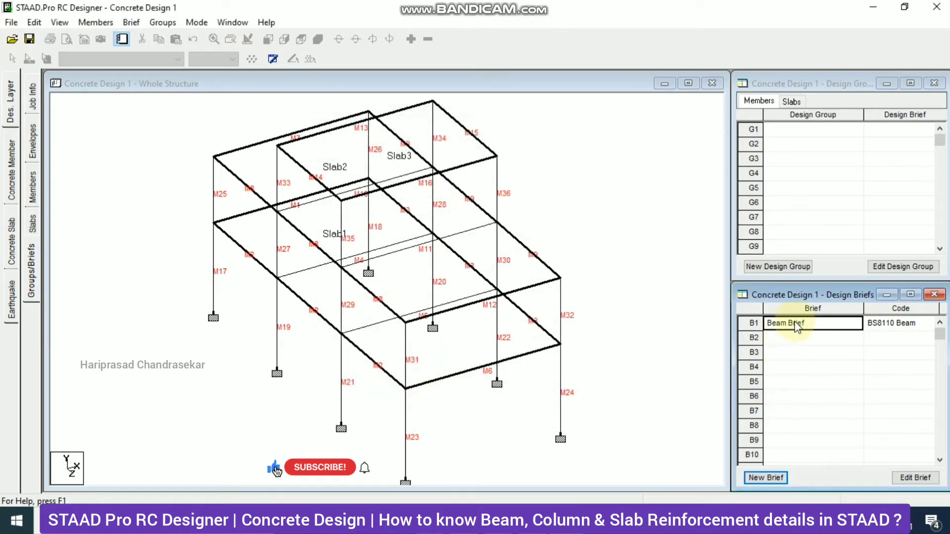
- Create a second design brief named Column Brief with design code BS8110 and design type Column
left_click(771, 478)
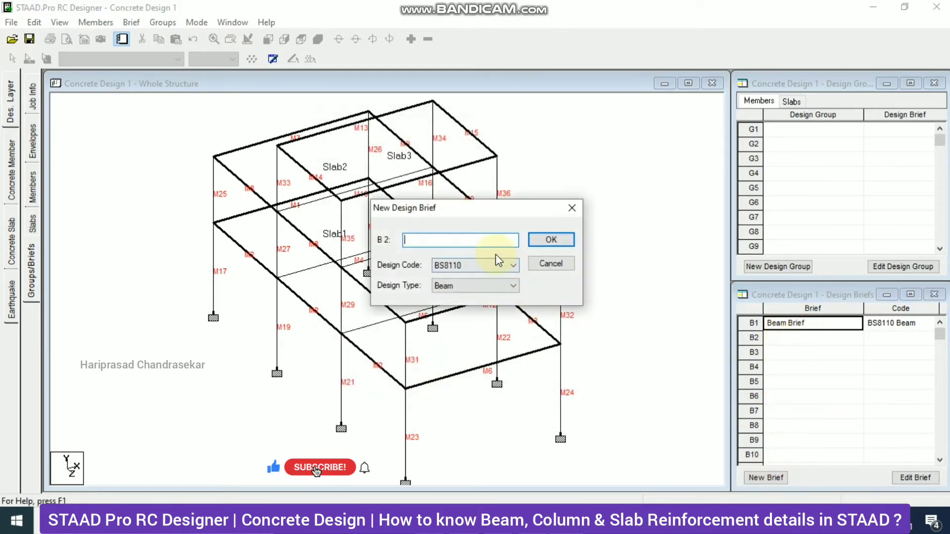
type("Column Brief")
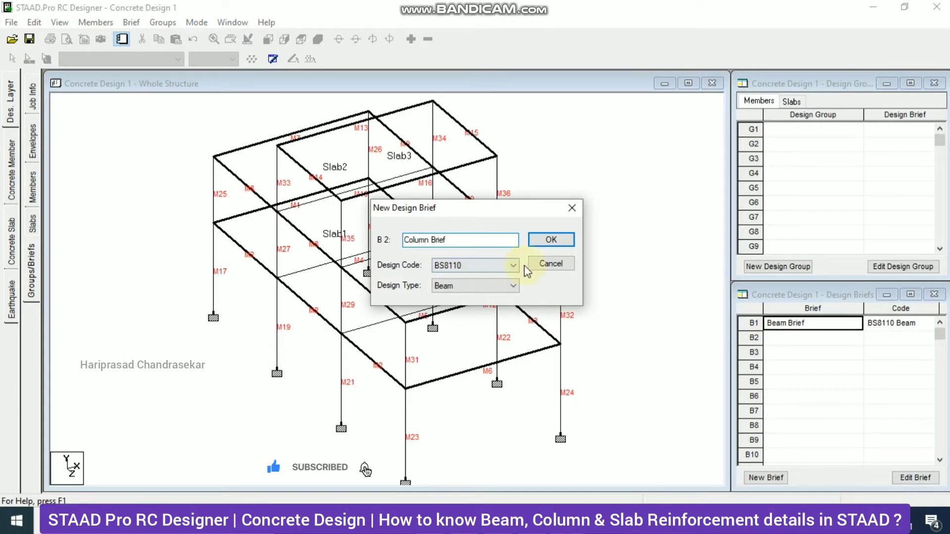
left_click(478, 286)
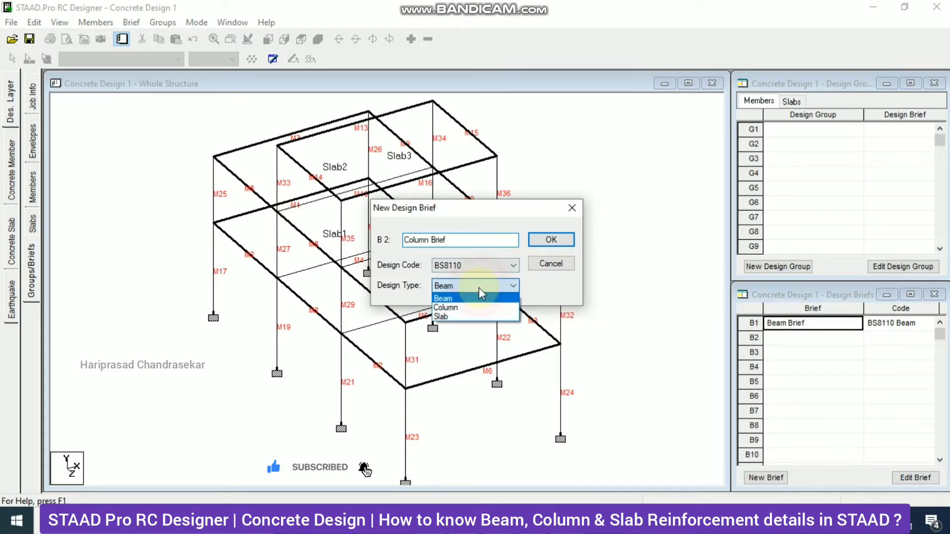
left_click(475, 308)
left_click(549, 241)
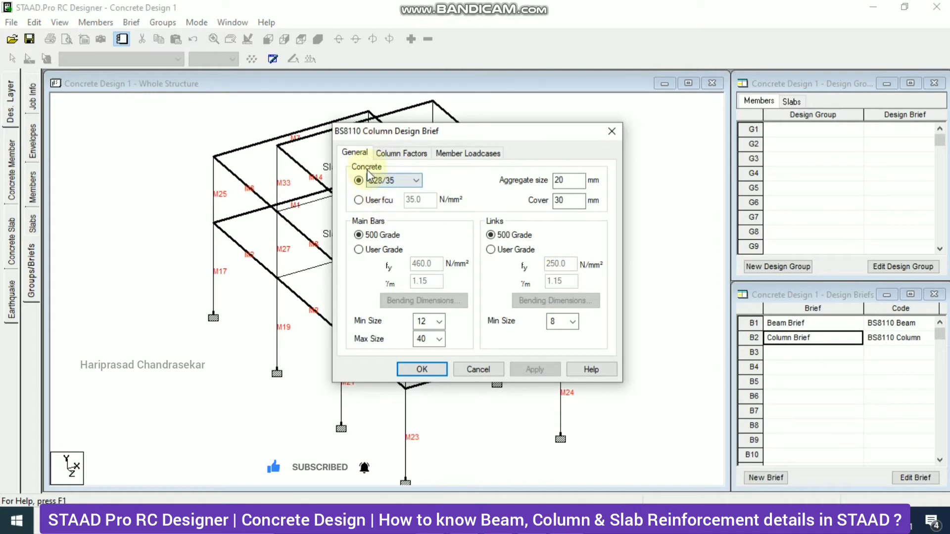
- Set the column brief's concrete to C25/30, assign combination load case C3 to it, and accept the brief
left_click(409, 180)
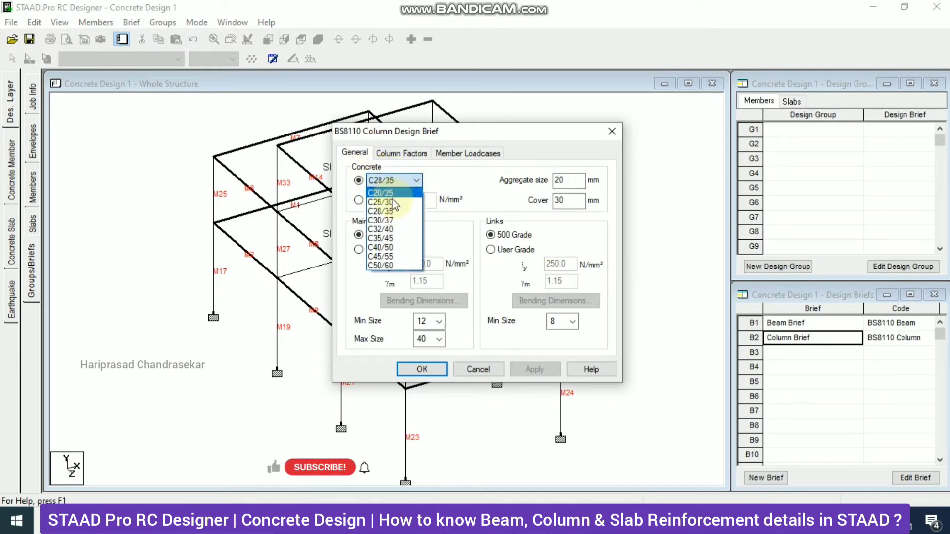
left_click(394, 203)
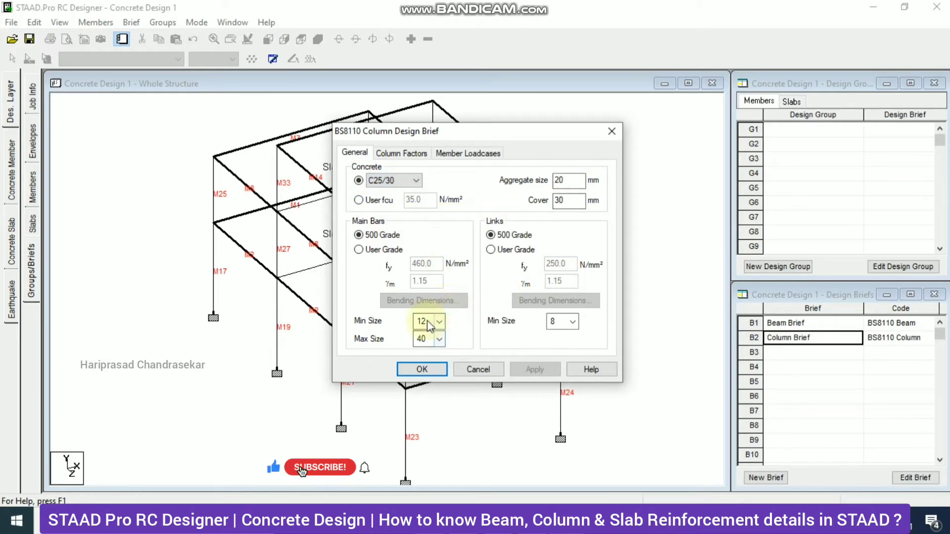
left_click(402, 153)
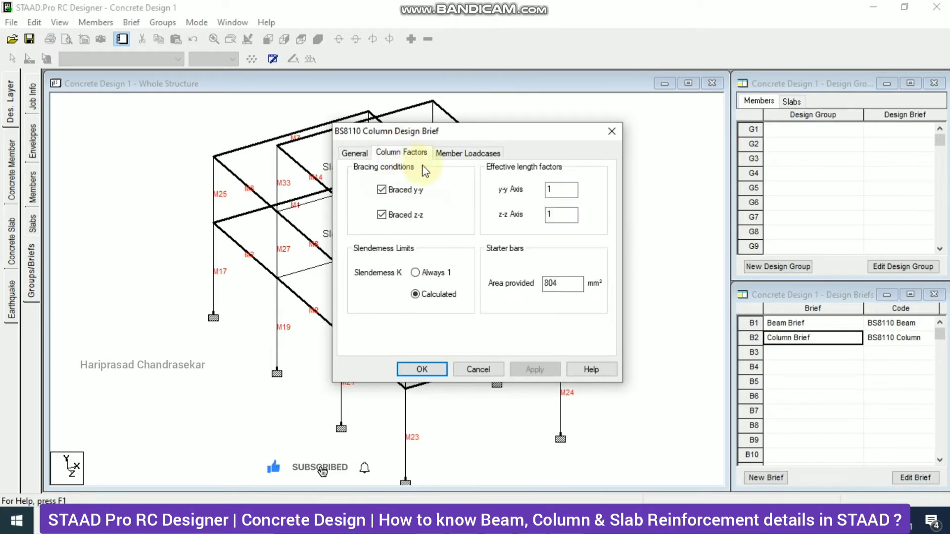
left_click(473, 154)
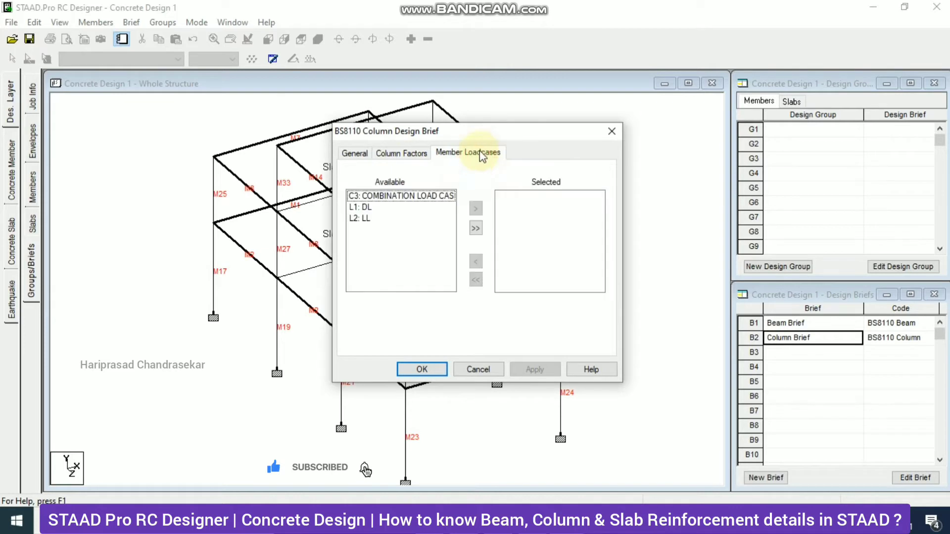
left_click(393, 196)
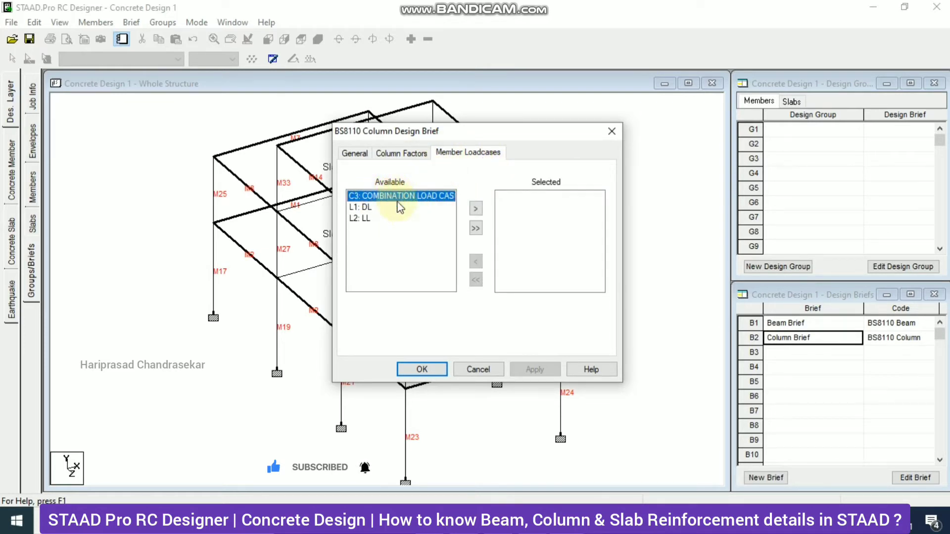
left_click(476, 209)
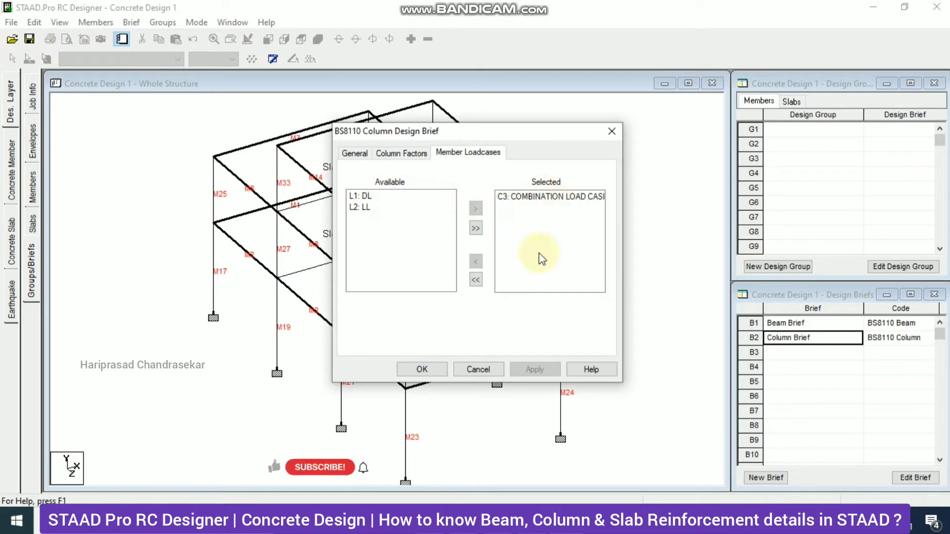
left_click(438, 368)
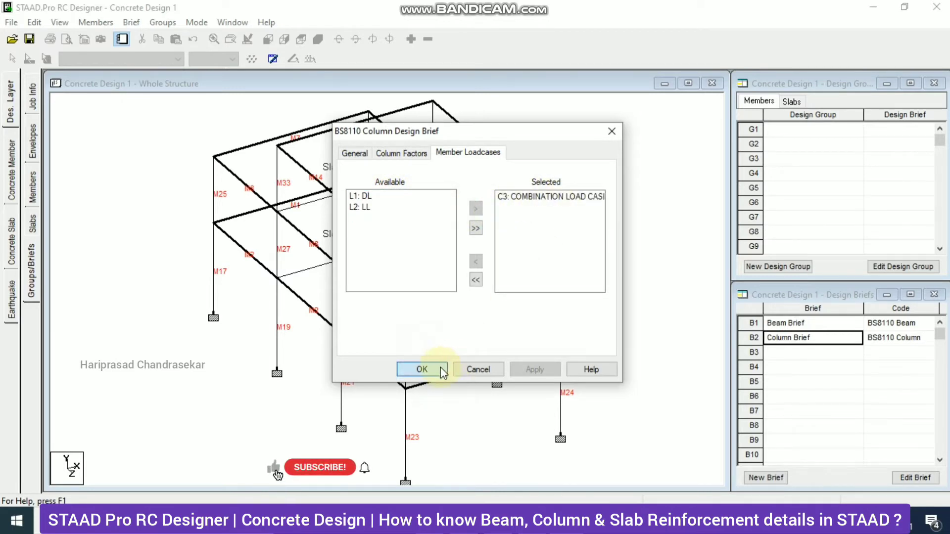
- Create a third design brief named Slab Brief with design code BS8110 and design type Slab
left_click(769, 478)
type("S")
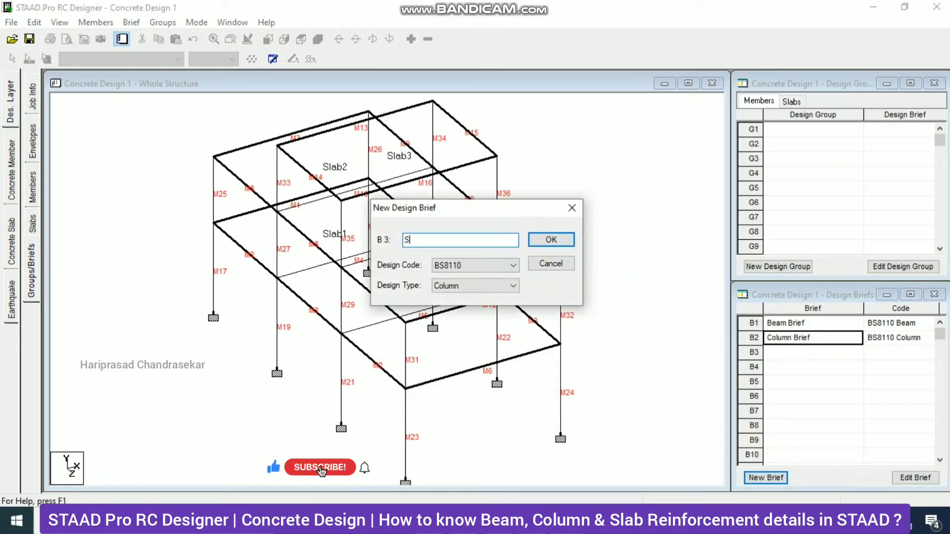
type("lab Brief")
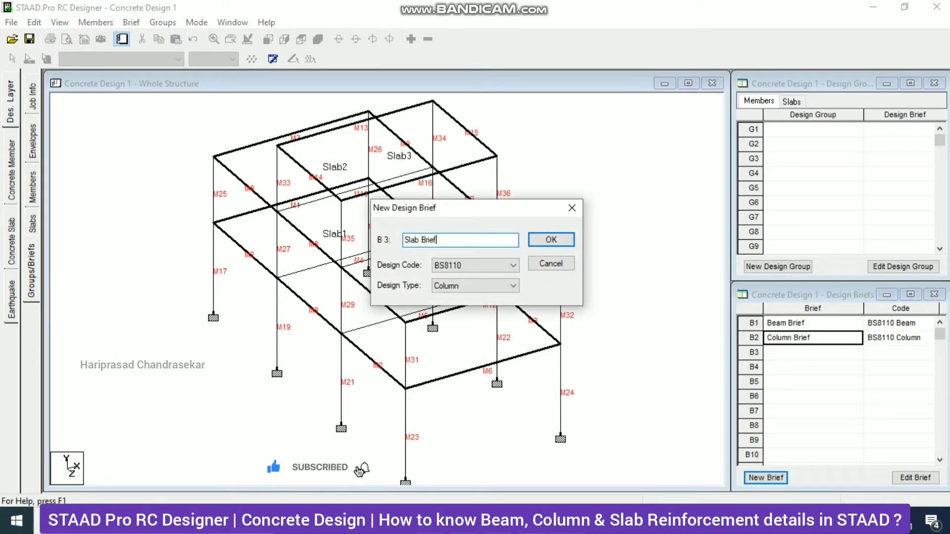
left_click(480, 287)
left_click(470, 317)
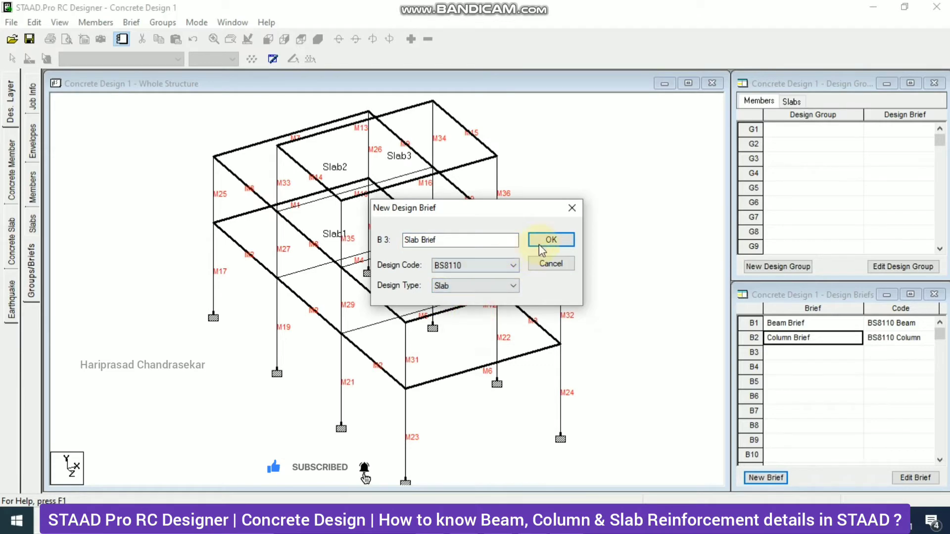
left_click(550, 240)
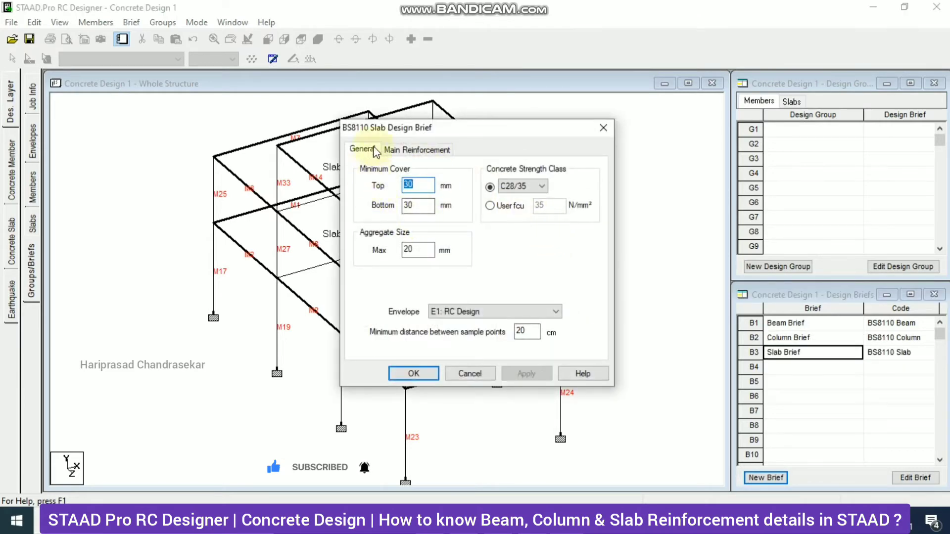
- Set the slab brief's concrete strength class to C20/25 and choose X as the outer bar direction for the top bars
left_click(538, 193)
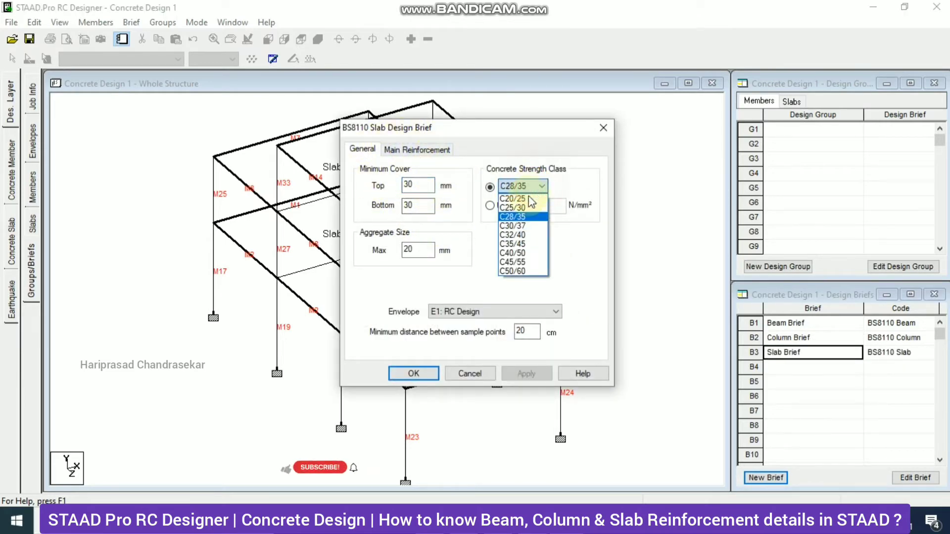
left_click(526, 202)
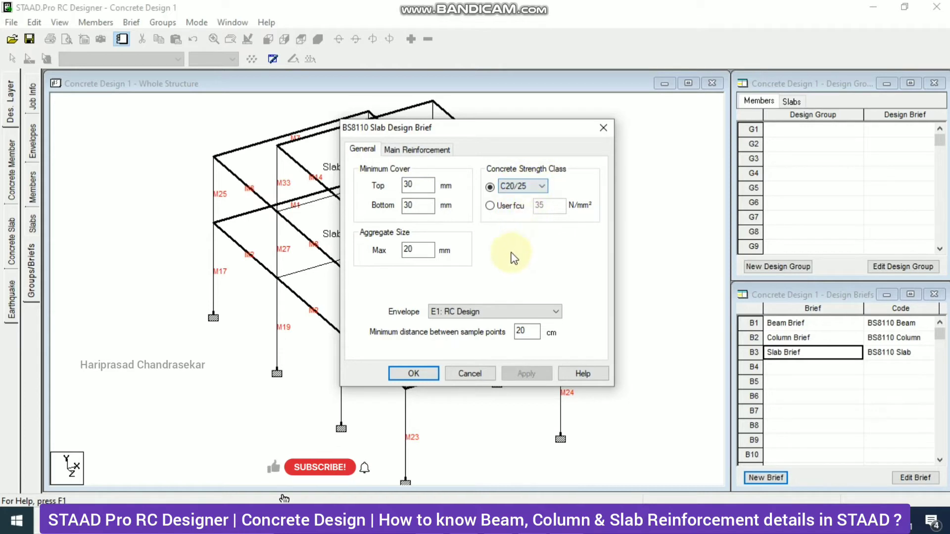
left_click(416, 150)
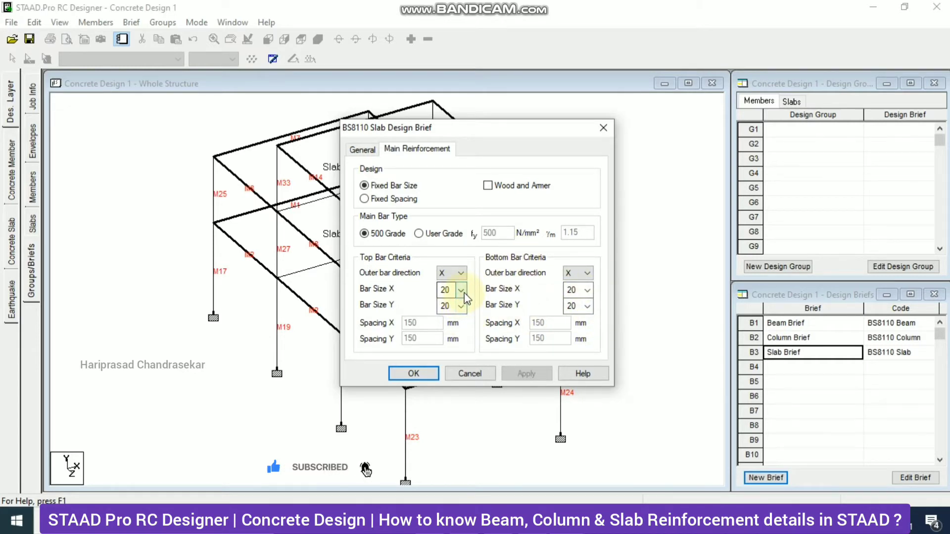
left_click(448, 295)
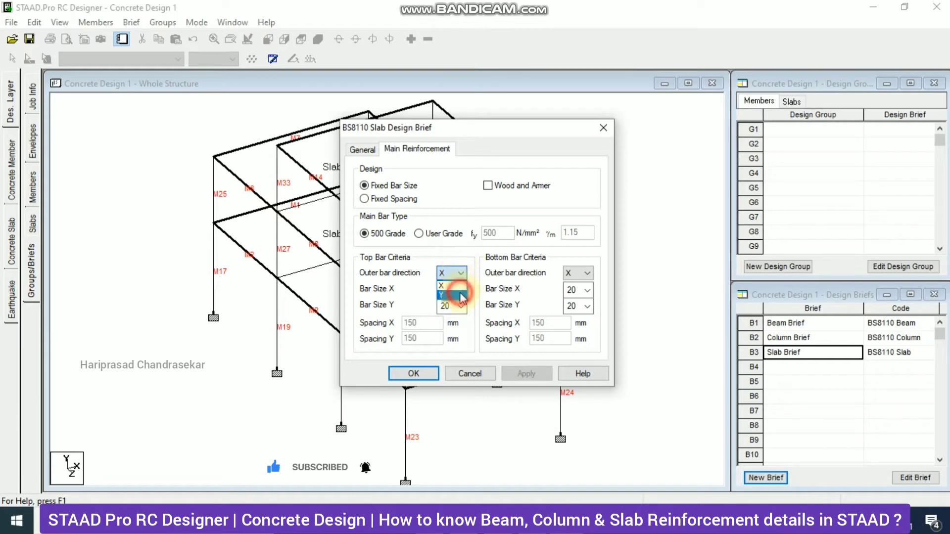
left_click(449, 273)
left_click(448, 285)
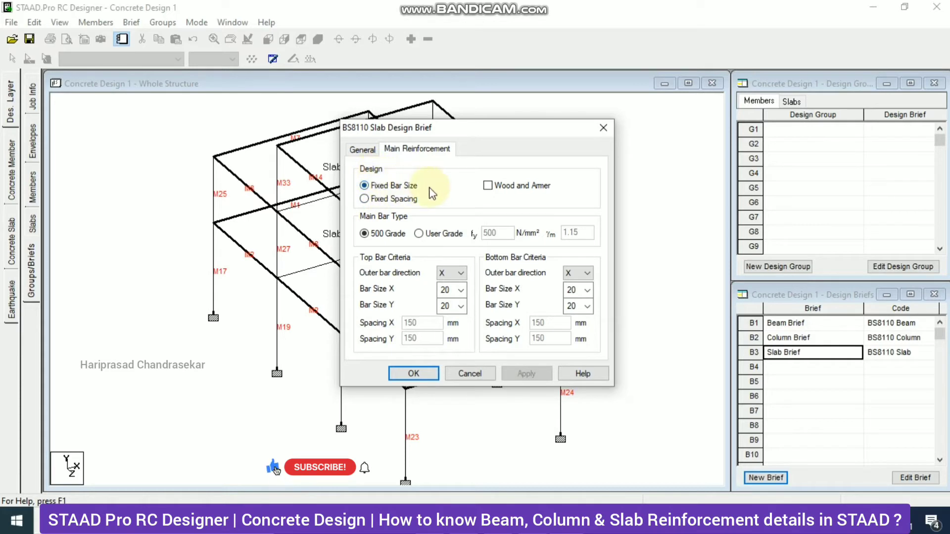
- Review the slab brief's spacing, bar size and cover options, keep the design on Fixed Bar Size, and accept the brief
left_click(385, 199)
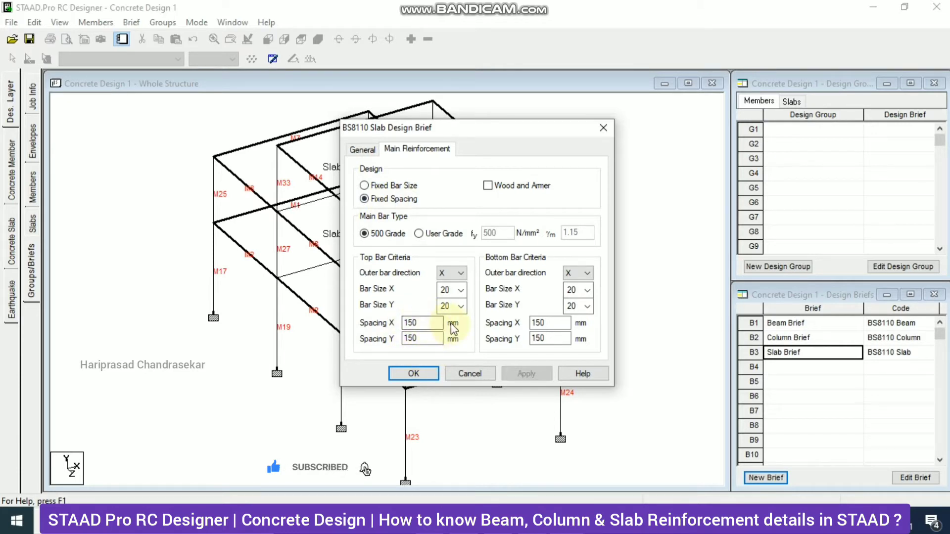
left_click(387, 186)
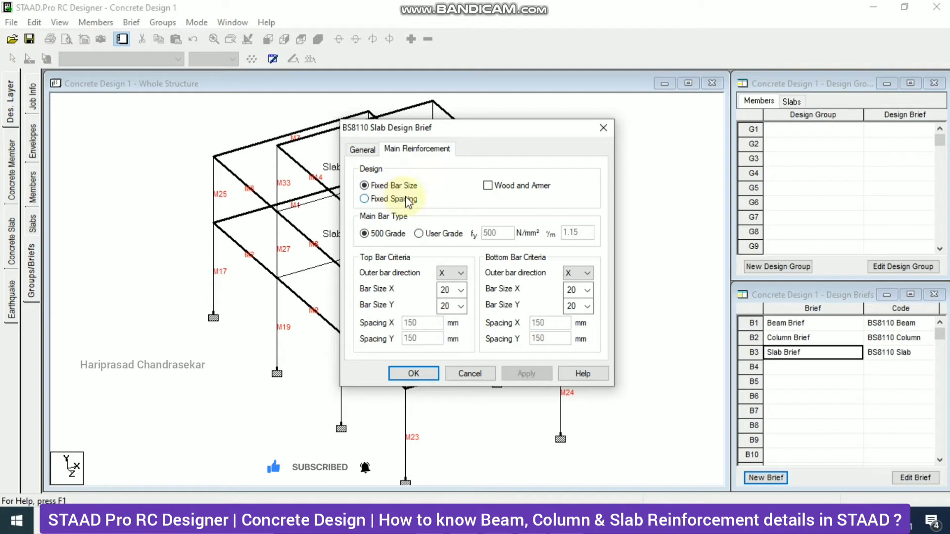
left_click(461, 290)
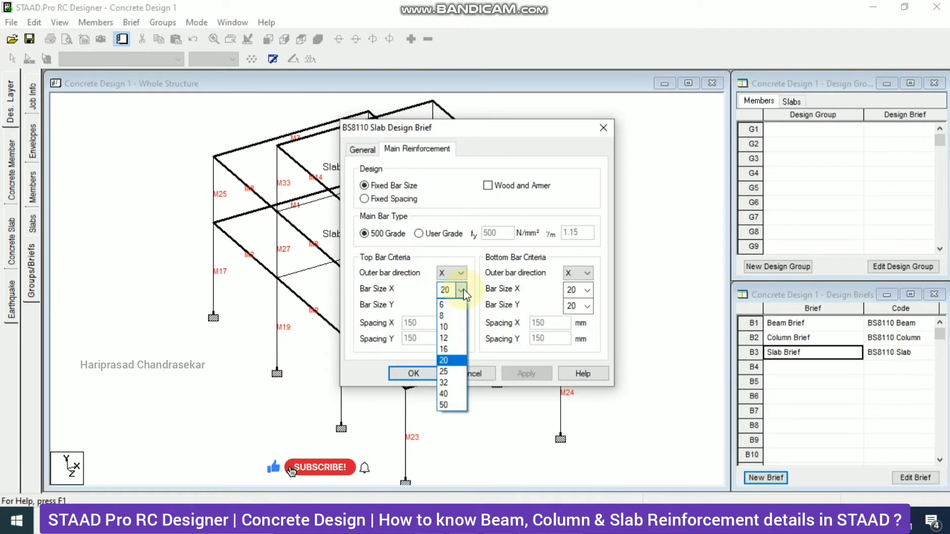
left_click(362, 149)
left_click(362, 149)
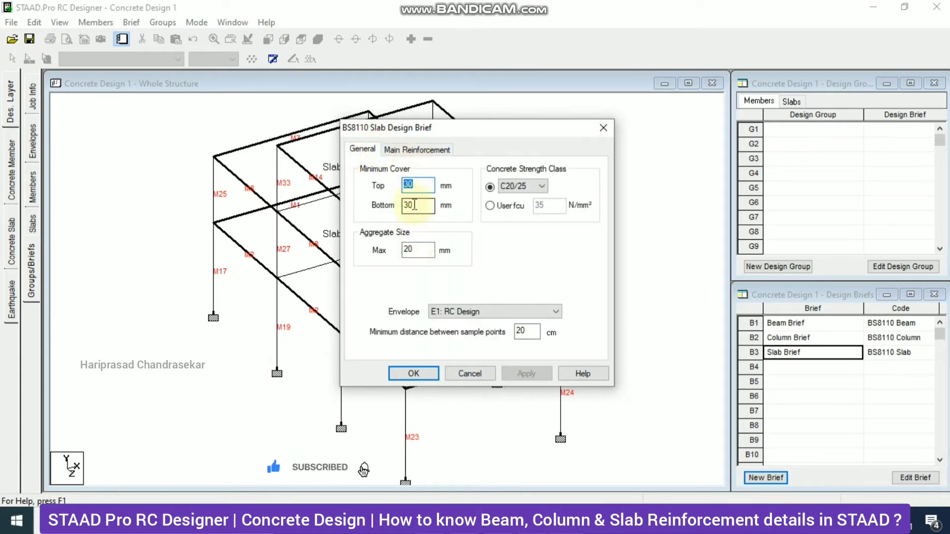
left_click(402, 149)
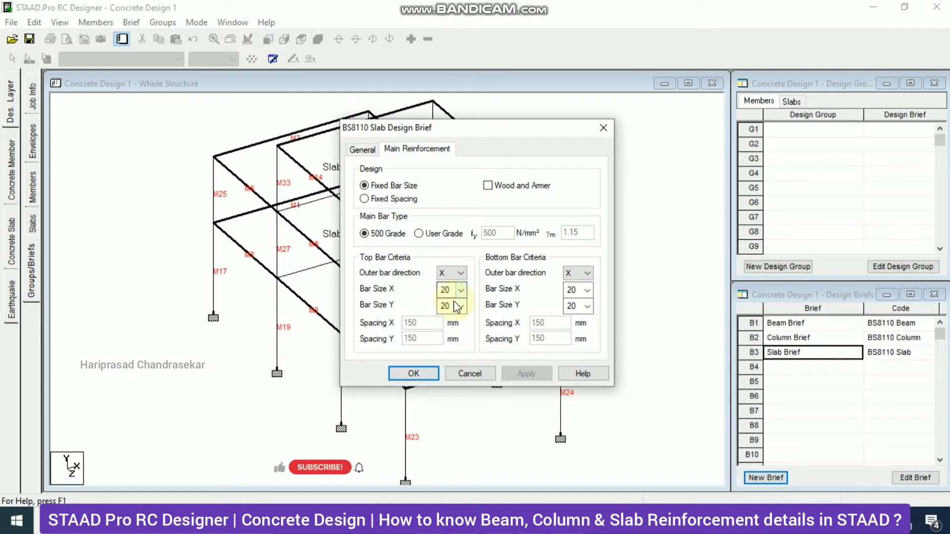
left_click(425, 374)
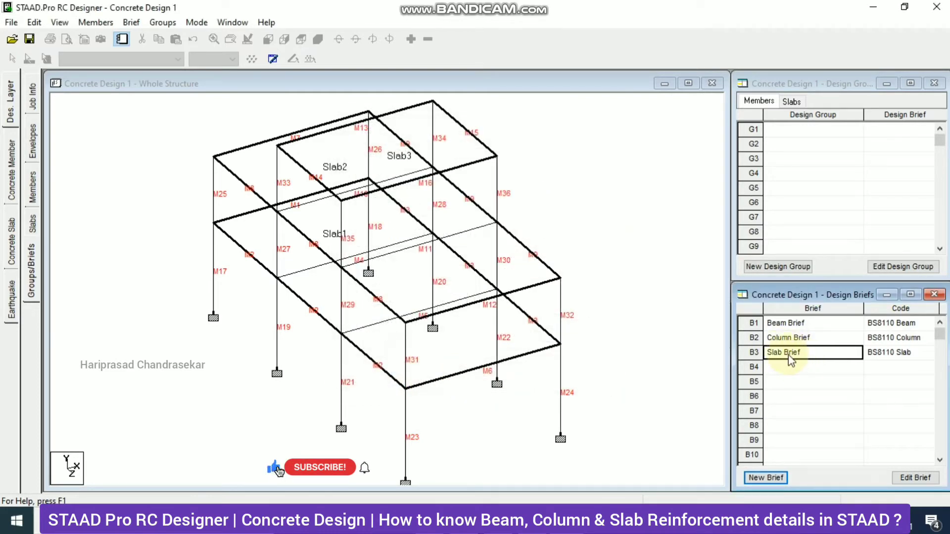
left_click_drag(790, 358, 613, 228)
left_click_drag(668, 183, 680, 245)
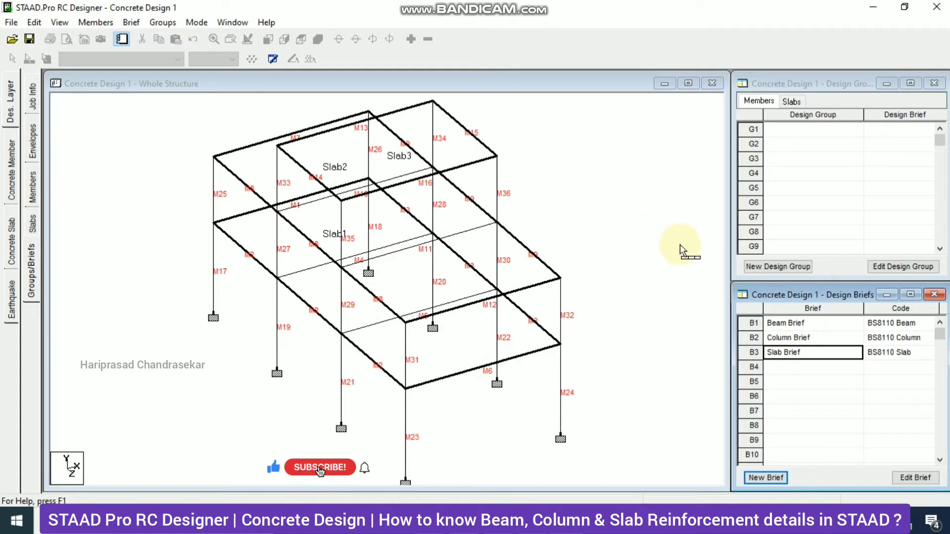
- Create a member design group named Beams and assign the Beam Brief to it
left_click(782, 266)
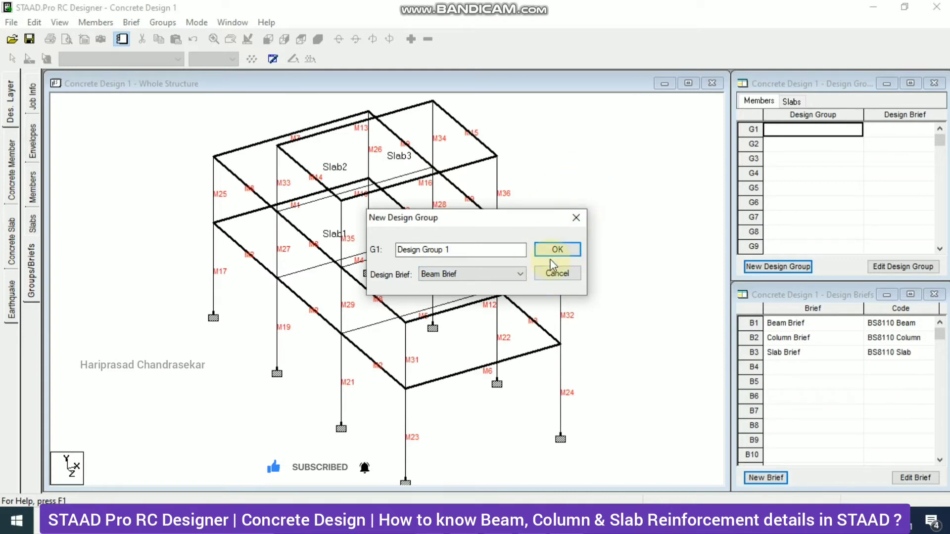
left_click_drag(494, 250, 332, 235)
type("Beams")
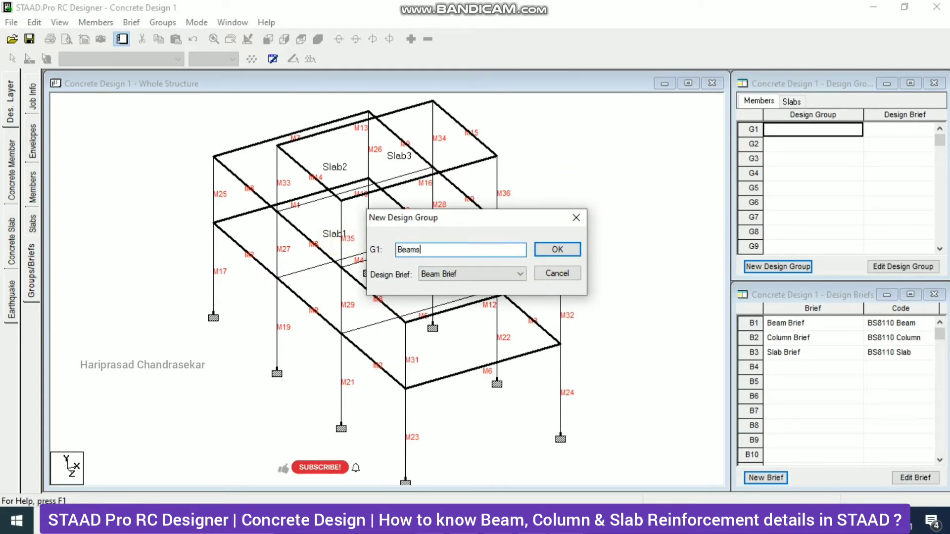
left_click(462, 274)
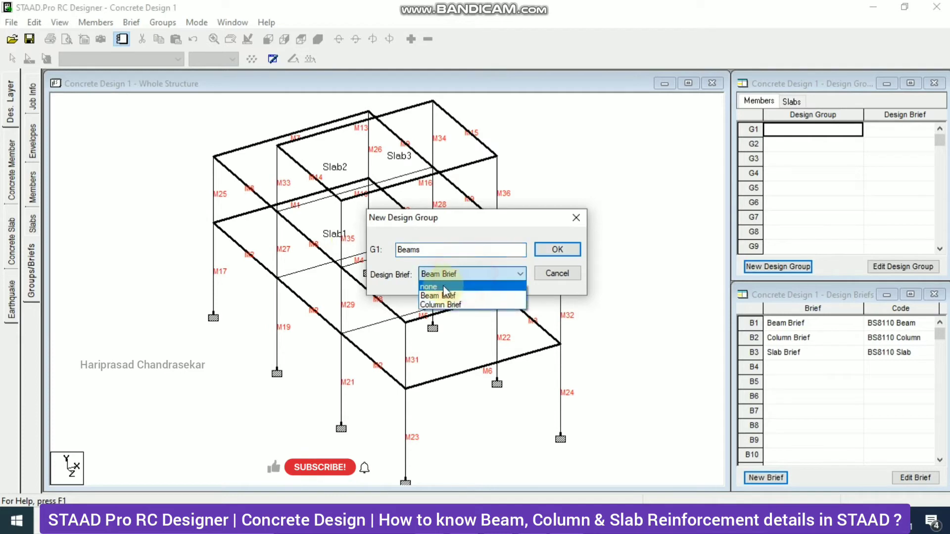
left_click(443, 295)
left_click(557, 250)
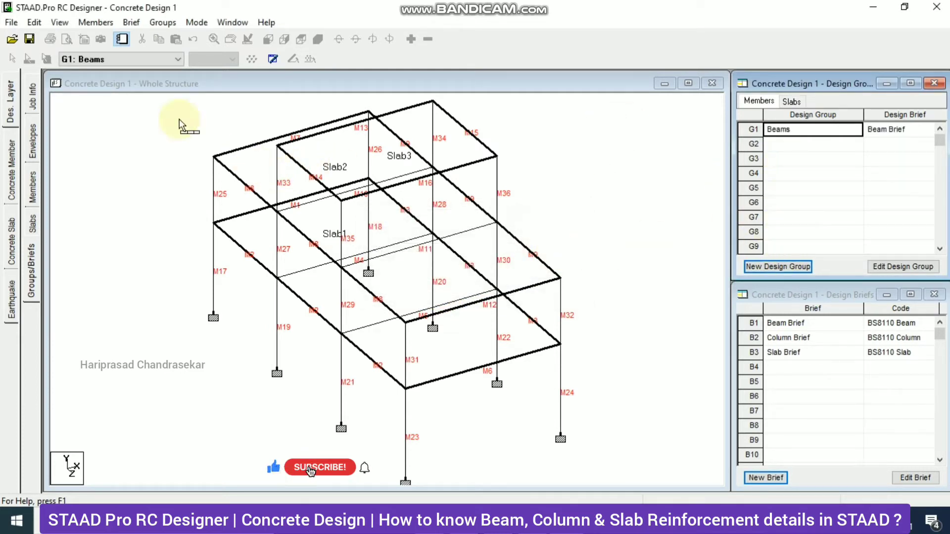
- Select the beams at all three floor levels in the front elevation, add them to the Beams design group, and clear the selection
left_click(170, 163)
left_click(274, 55)
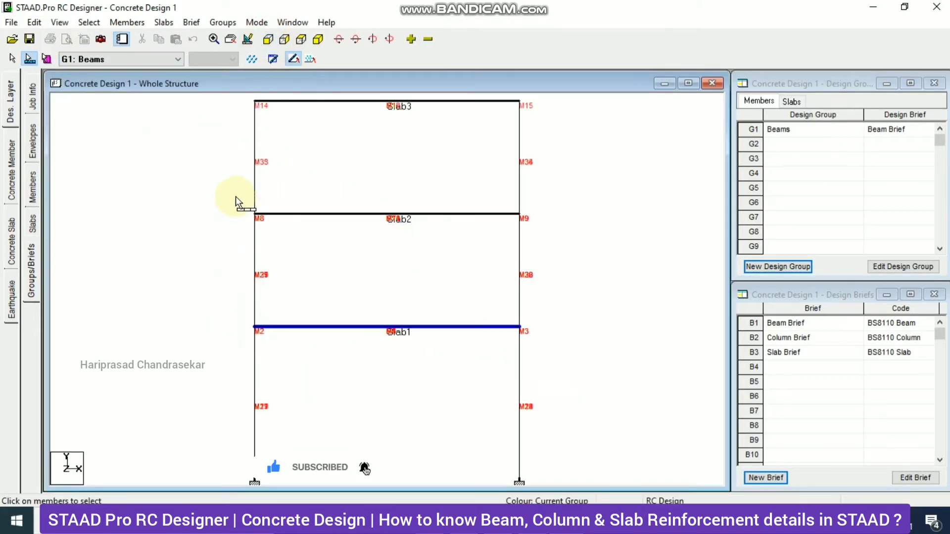
left_click(252, 216)
left_click(253, 101)
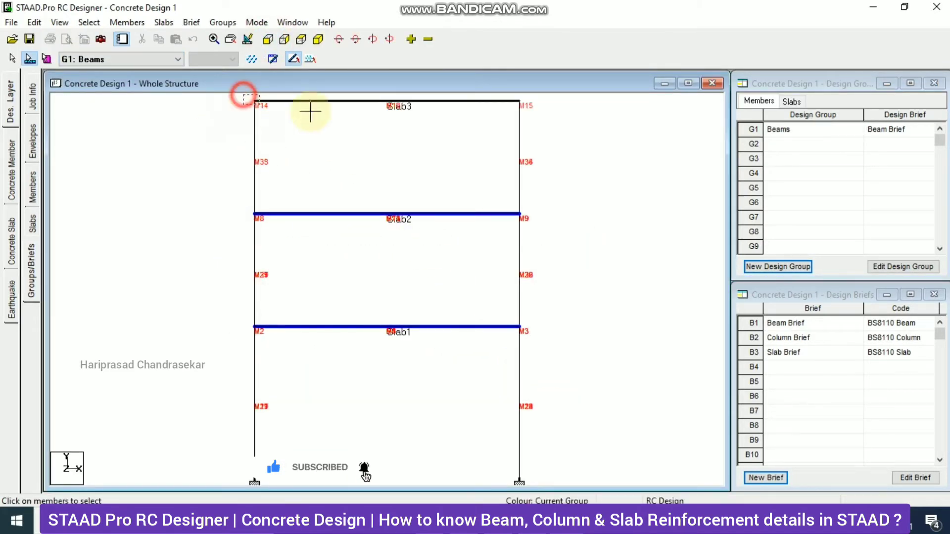
right_click(450, 107)
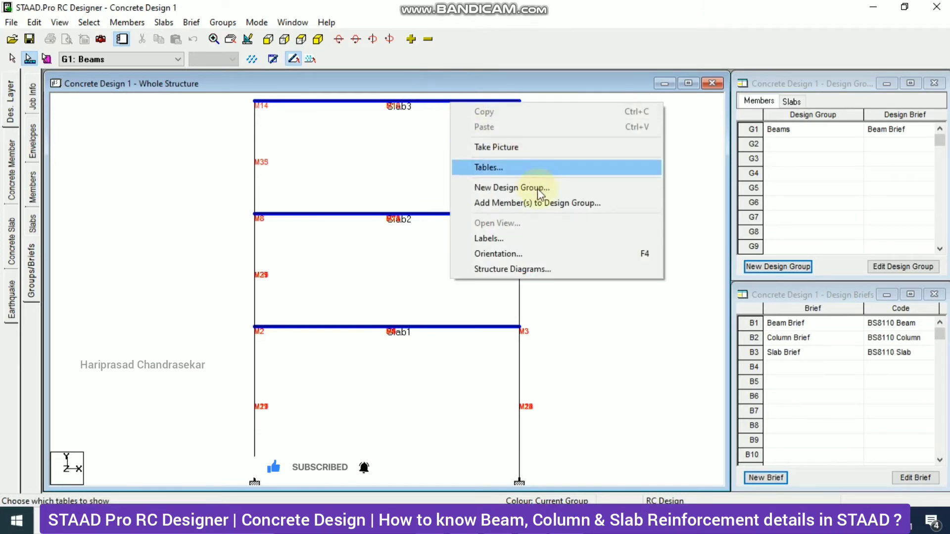
left_click(539, 203)
left_click(509, 221)
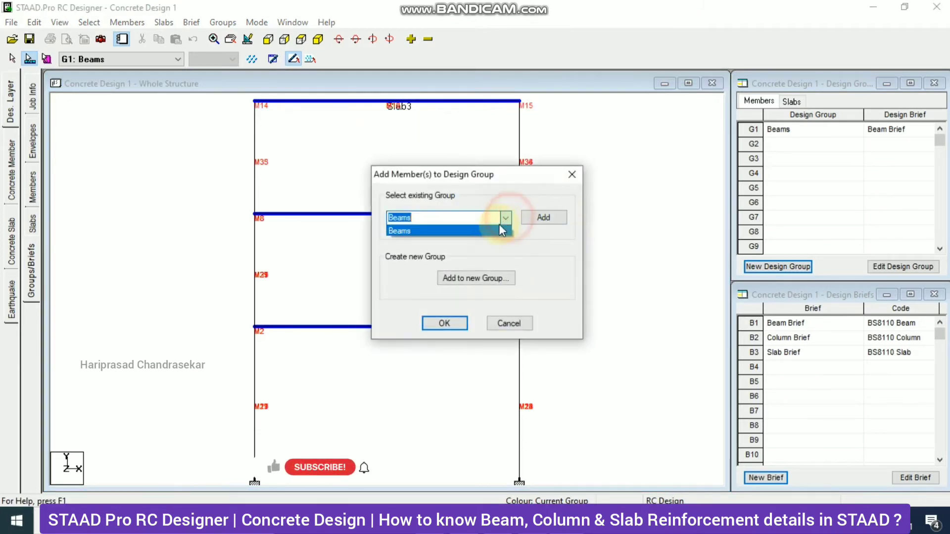
left_click(470, 230)
left_click(459, 325)
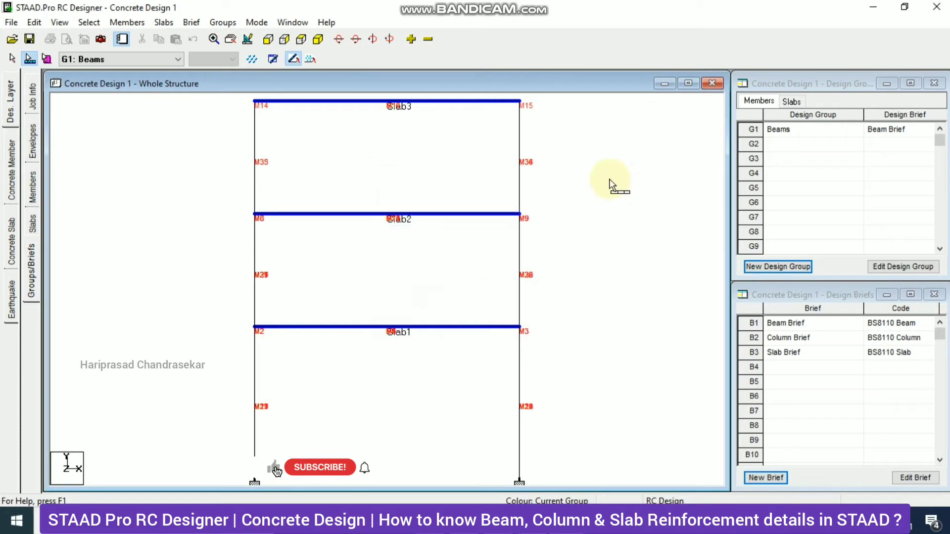
left_click(602, 159)
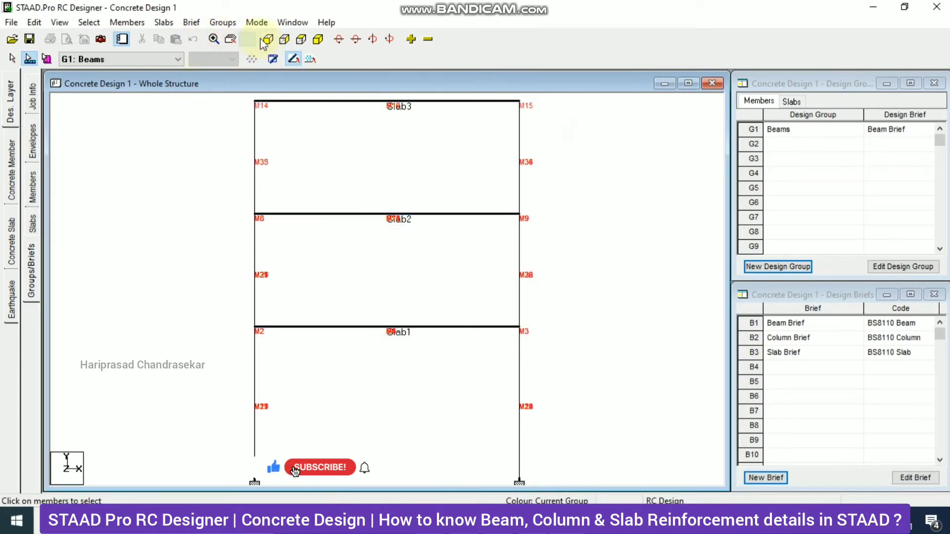
- Delete the existing Beams design group G1 from the member design groups
left_click(318, 39)
left_click(777, 129)
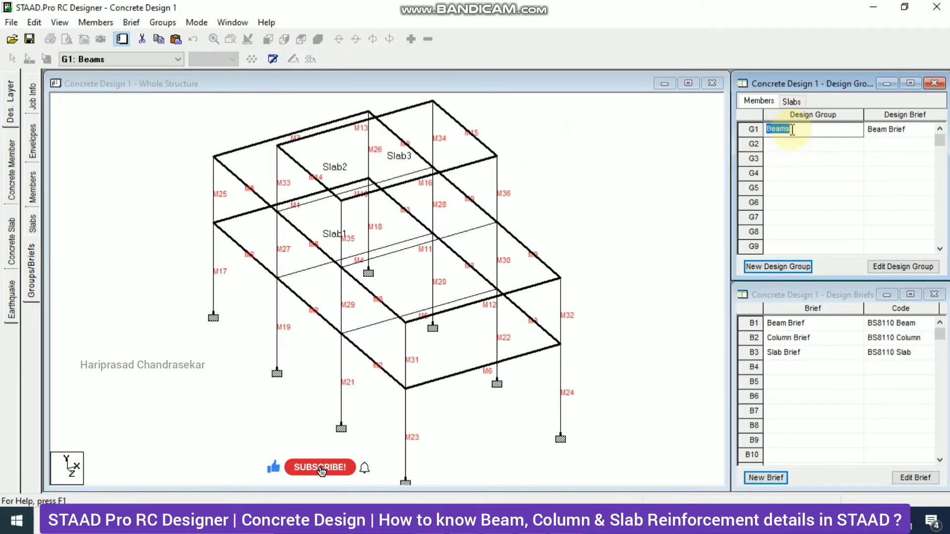
left_click(755, 132)
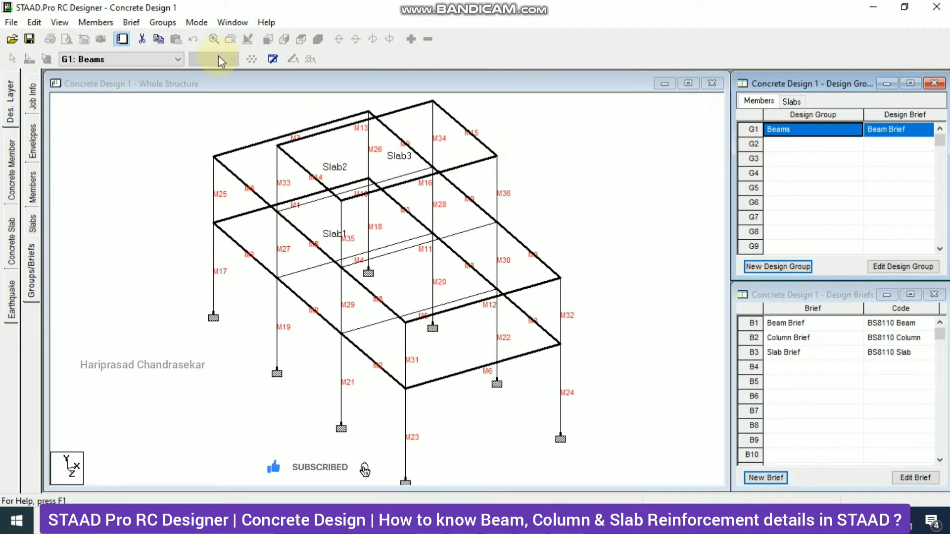
left_click(777, 130)
key("Delete")
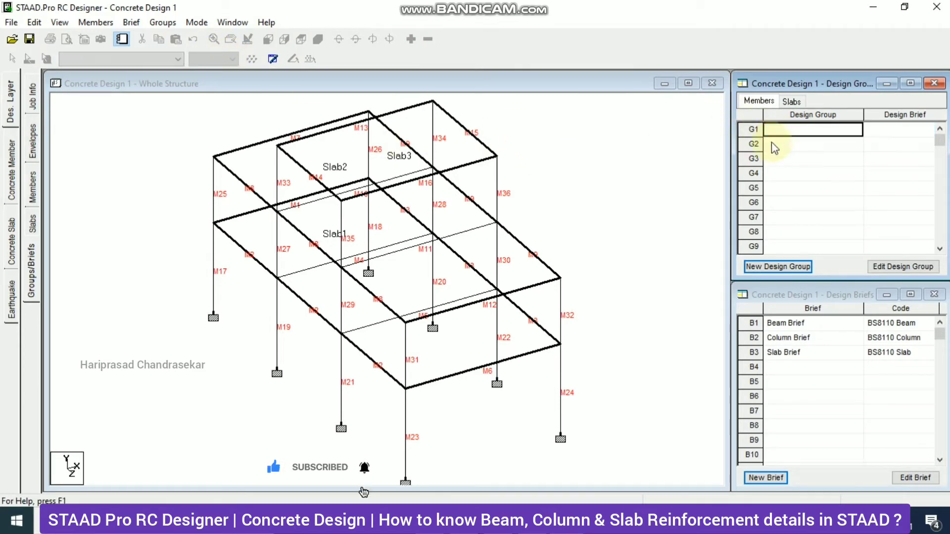
left_click(173, 137)
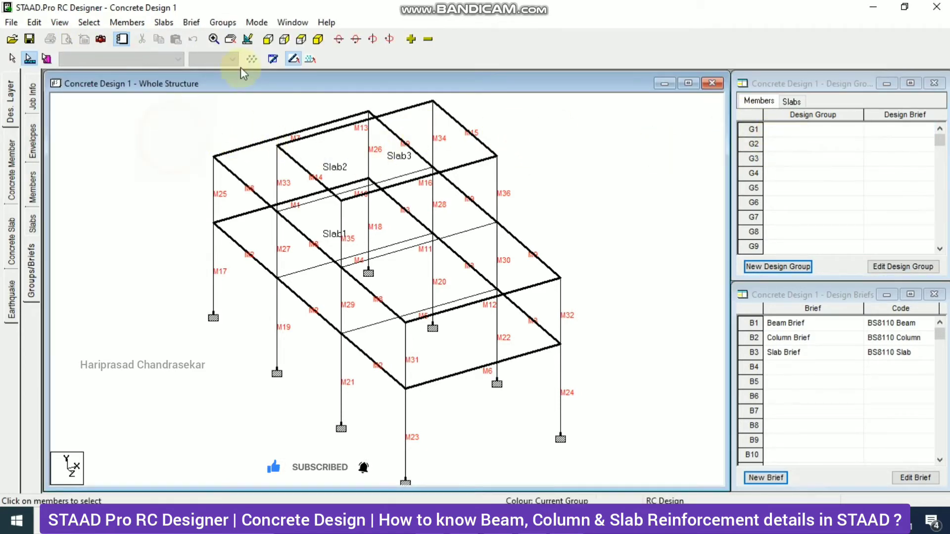
- Create a design group named Beams with the Beam Brief from the beams at all three slab levels
left_click(268, 40)
left_click_drag(246, 103, 557, 127)
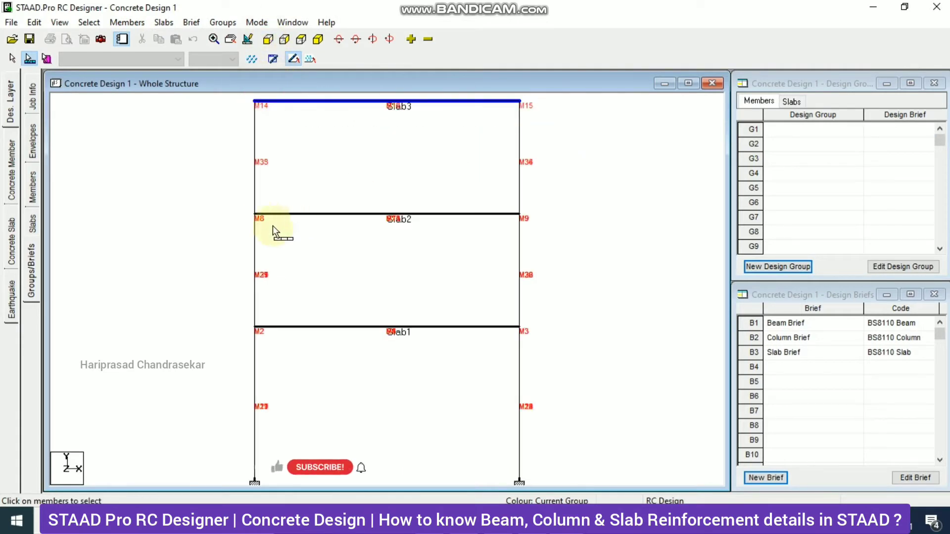
left_click_drag(244, 206, 579, 247)
left_click_drag(218, 314, 581, 341)
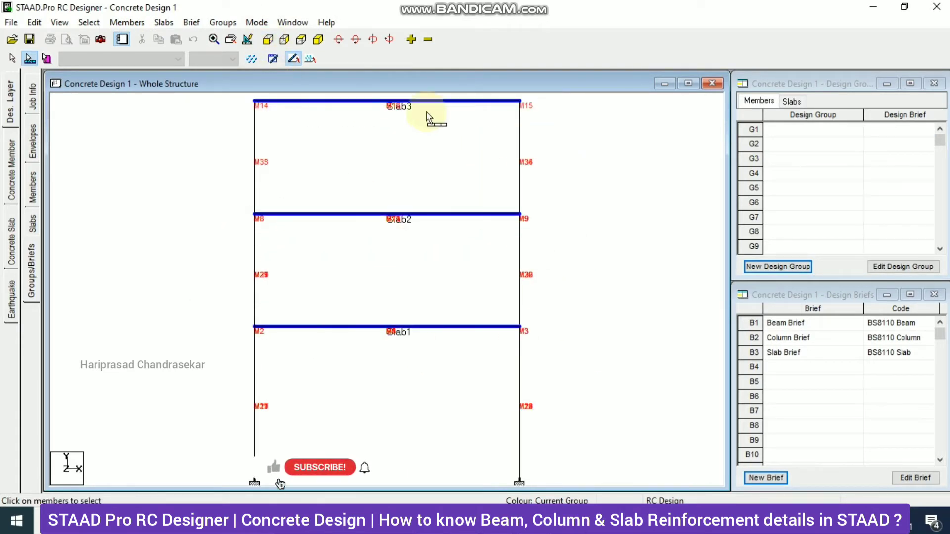
left_click(317, 39)
right_click(527, 144)
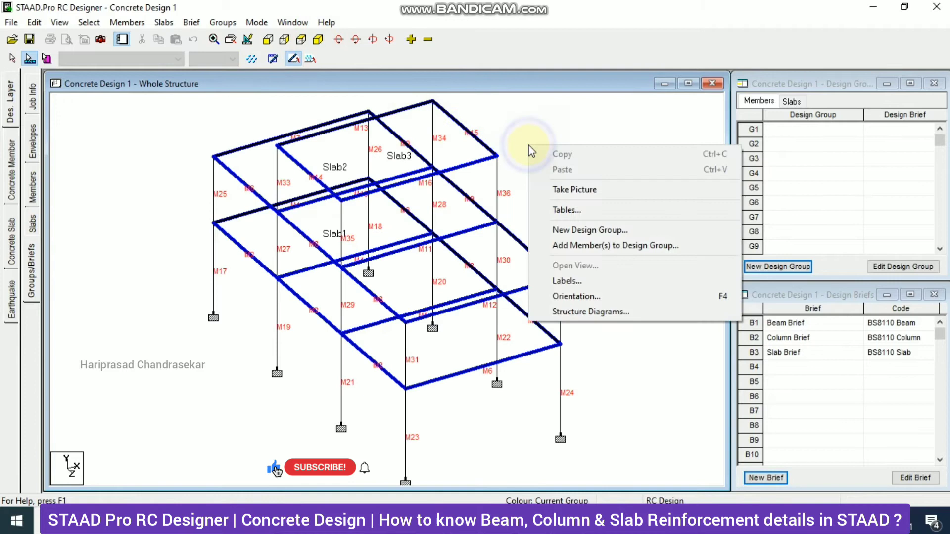
left_click(593, 231)
type("Bdeams")
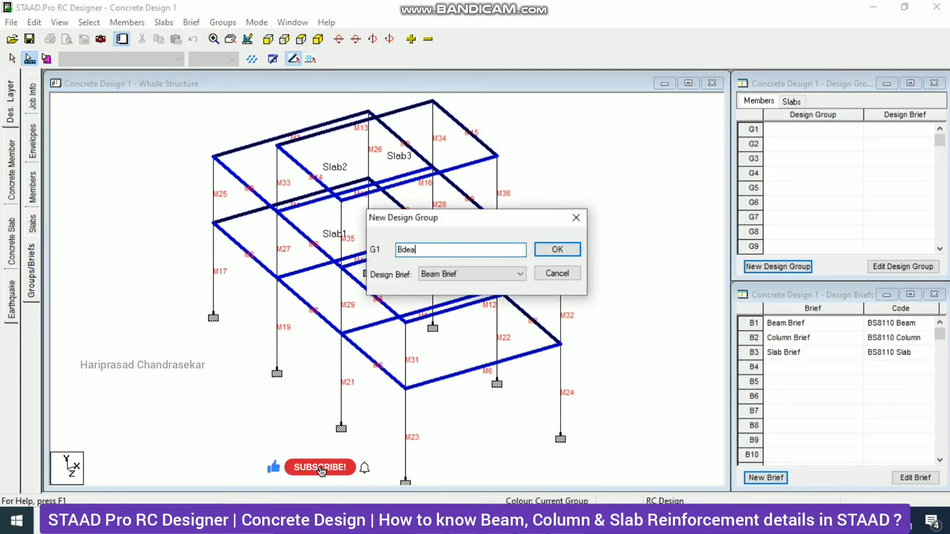
left_click(408, 247)
key("BackSpace")
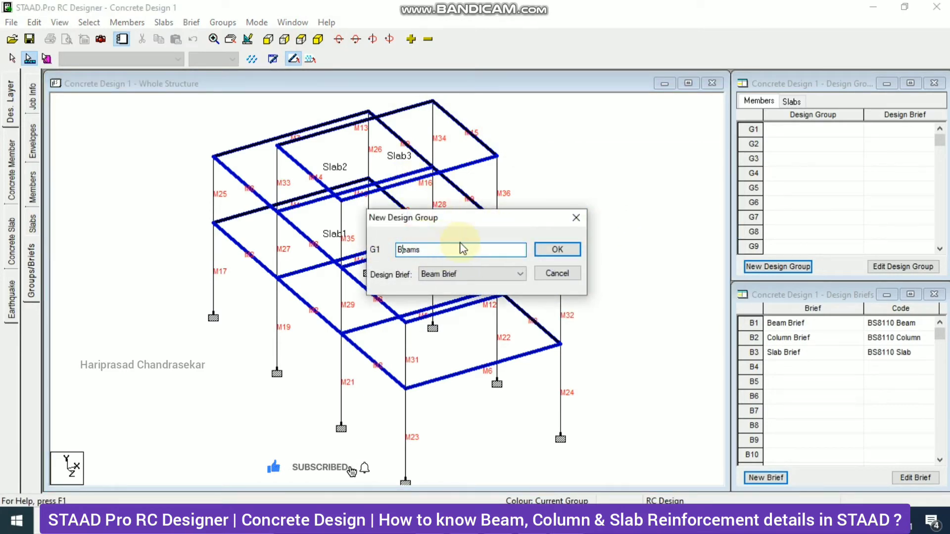
left_click(557, 250)
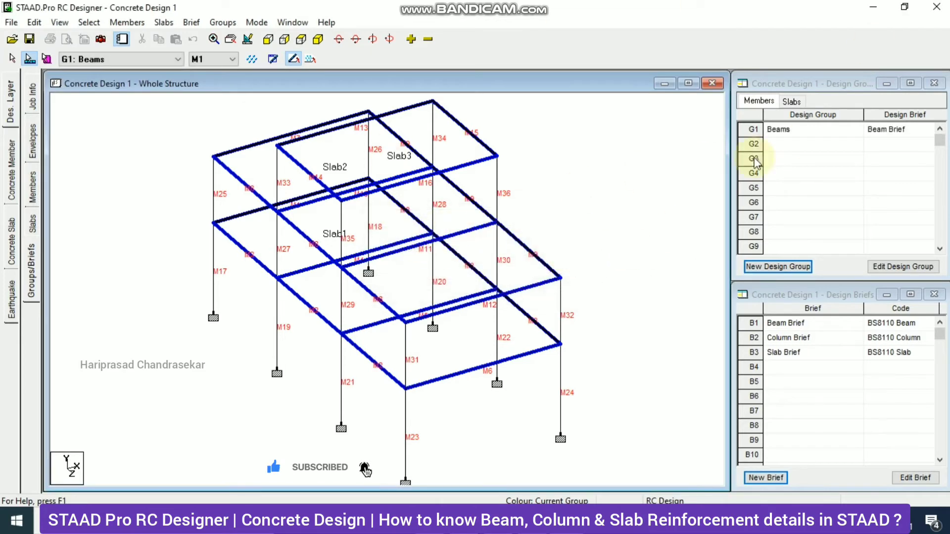
- Check which members belong to the Beams group and clear the selection in the model
left_click(230, 59)
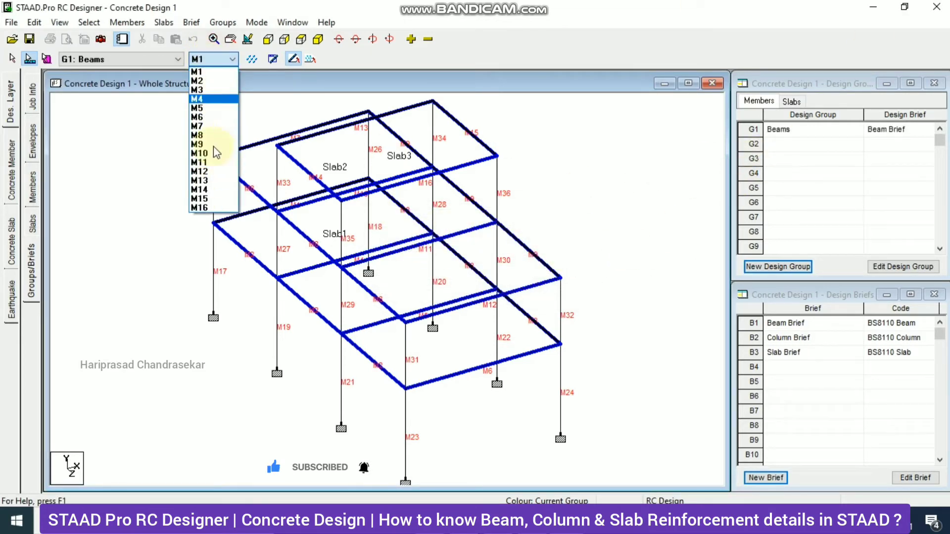
left_click(555, 193)
left_click(605, 173)
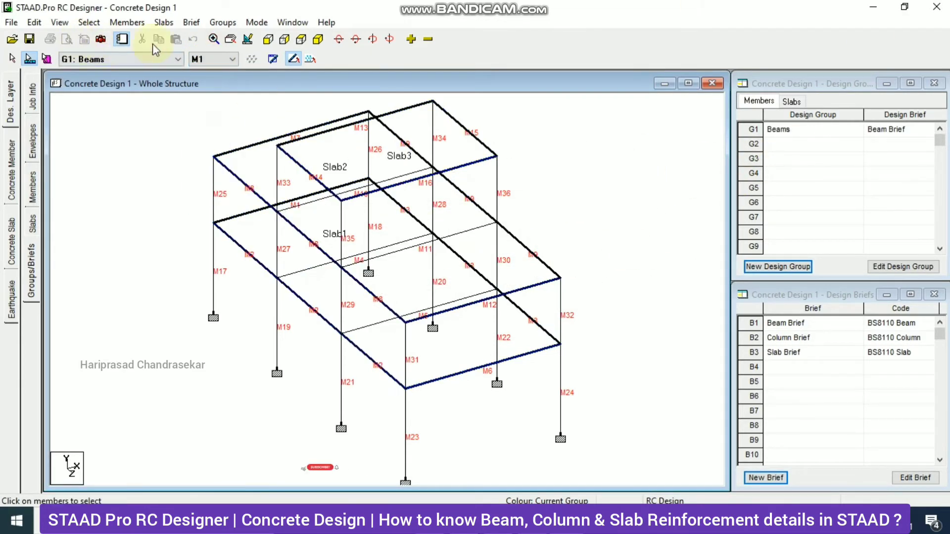
- Create a design group named Columns with the Column Brief from the columns of all three storeys
left_click(274, 41)
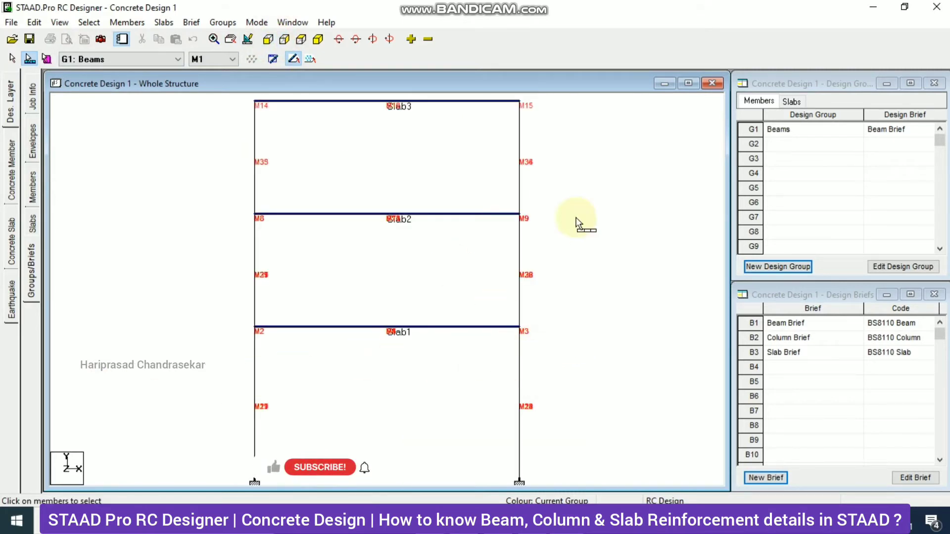
scroll(575, 196, "down", 1)
left_click_drag(559, 161, 90, 186)
left_click_drag(543, 261, 233, 297)
left_click_drag(543, 361, 233, 381)
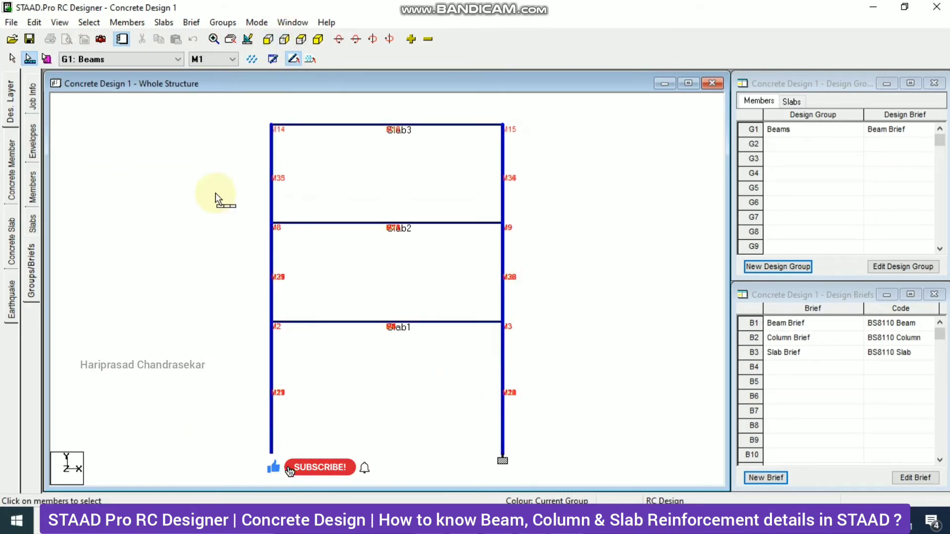
left_click(318, 39)
right_click(573, 168)
left_click(611, 253)
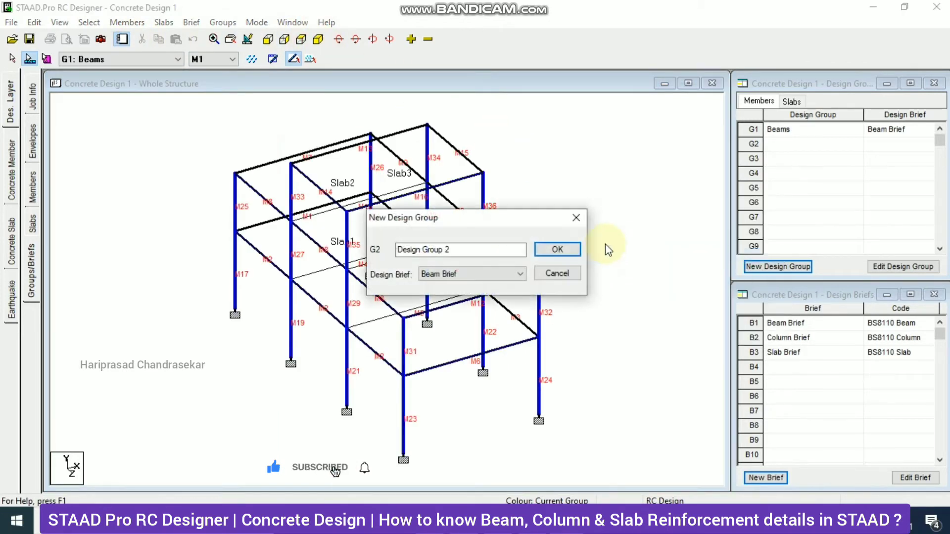
left_click_drag(471, 249, 212, 250)
type("Column")
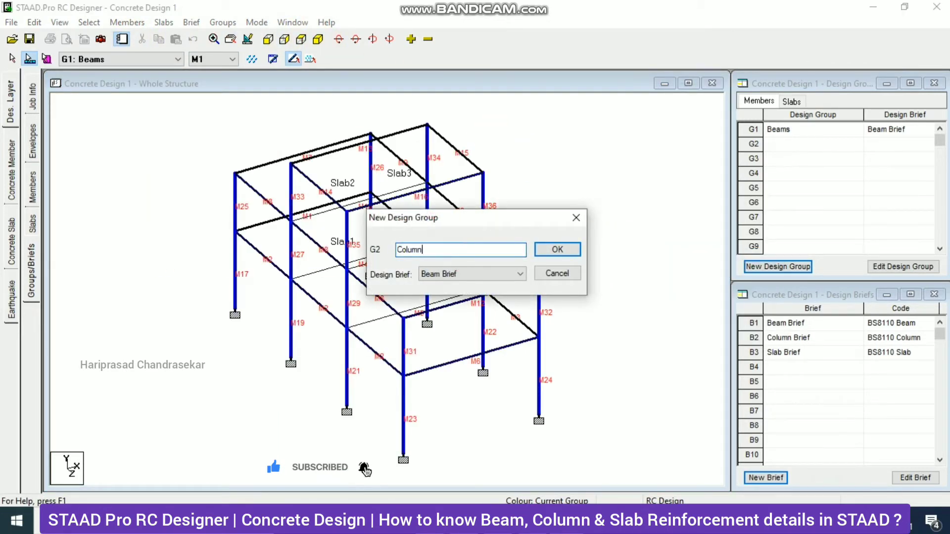
type("s")
left_click(475, 274)
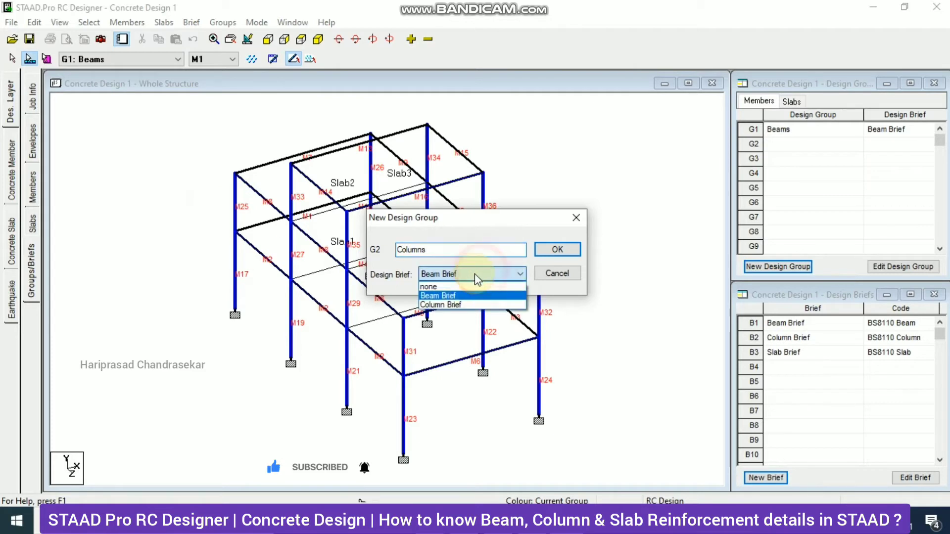
left_click(448, 305)
left_click(557, 249)
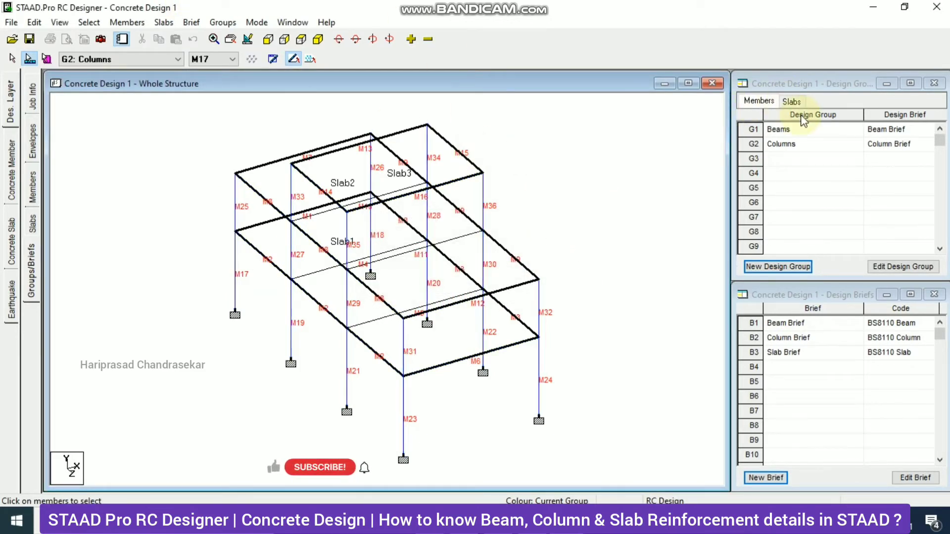
- Show the list of slab designs and switch the structure view to slab selection
left_click(791, 101)
left_click(788, 129)
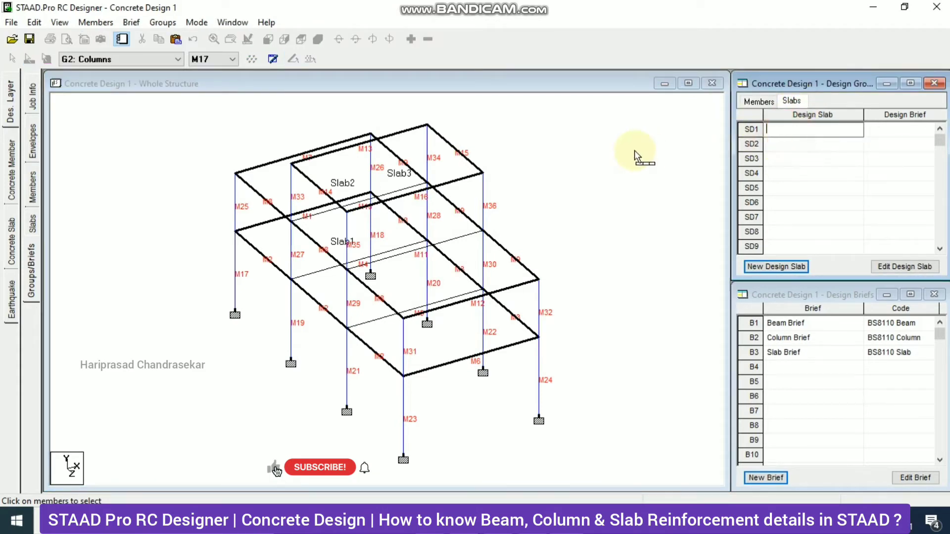
left_click(556, 148)
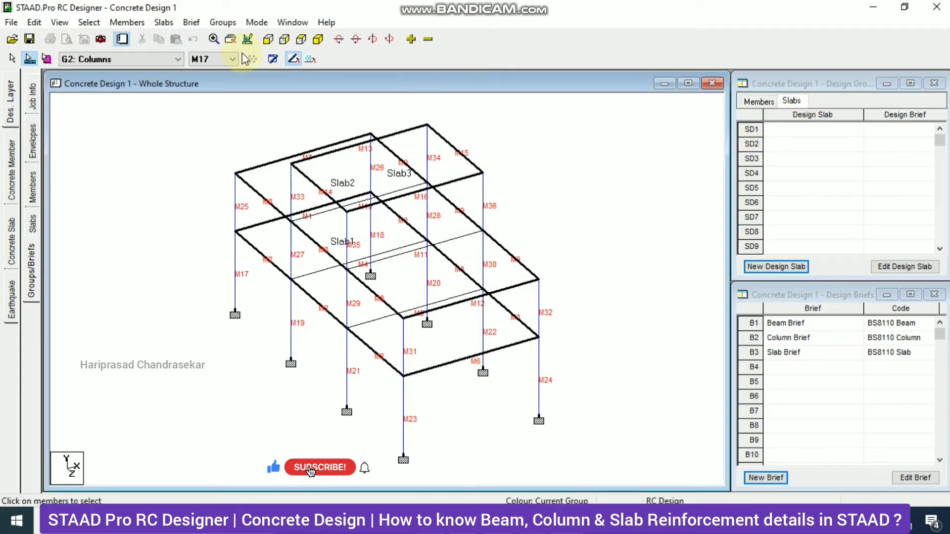
left_click(47, 59)
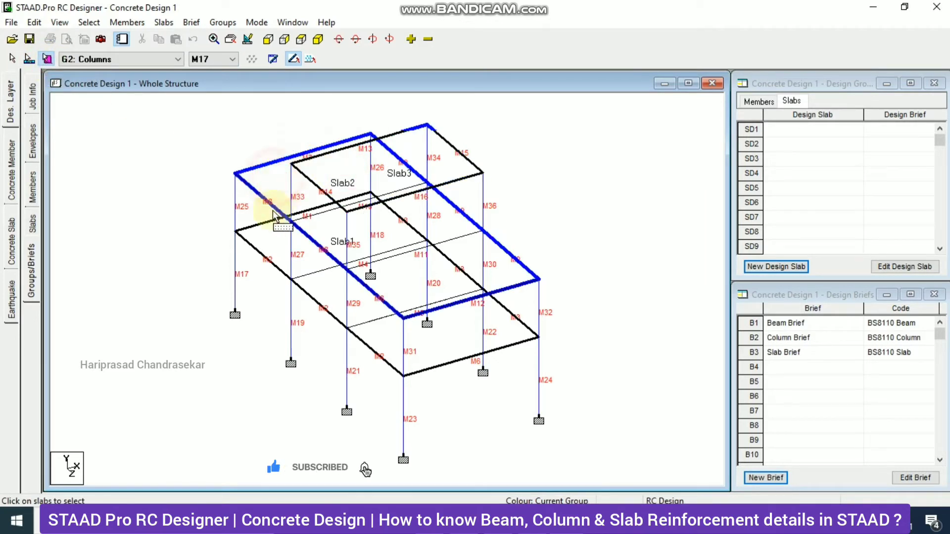
- Try selecting Slab1, Slab2 and Slab3 one after another in both the isometric and front views
left_click(285, 236)
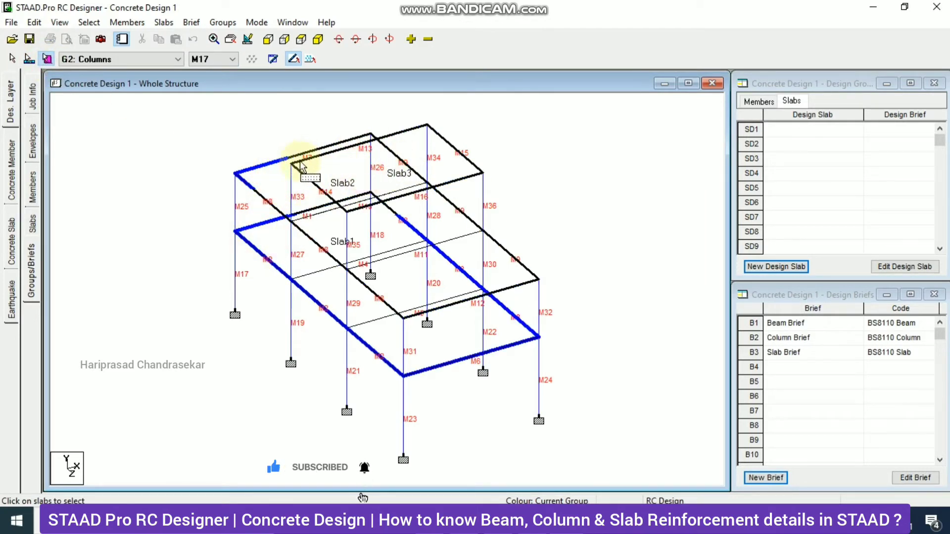
left_click(438, 160)
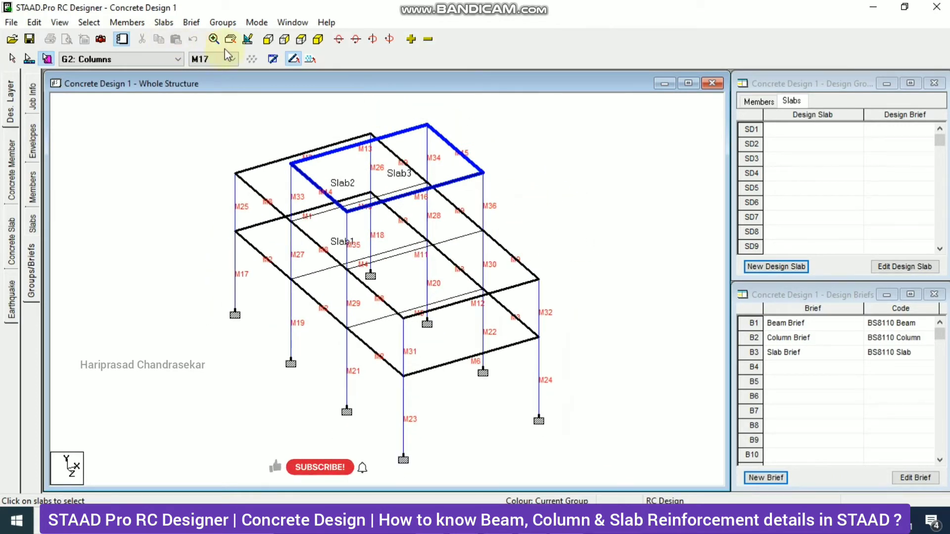
left_click(267, 39)
left_click(292, 59)
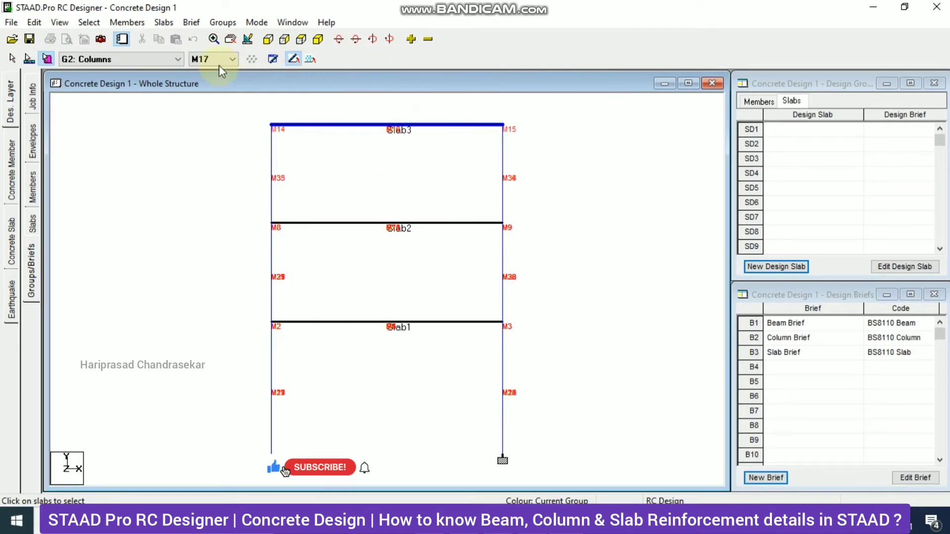
left_click(466, 222)
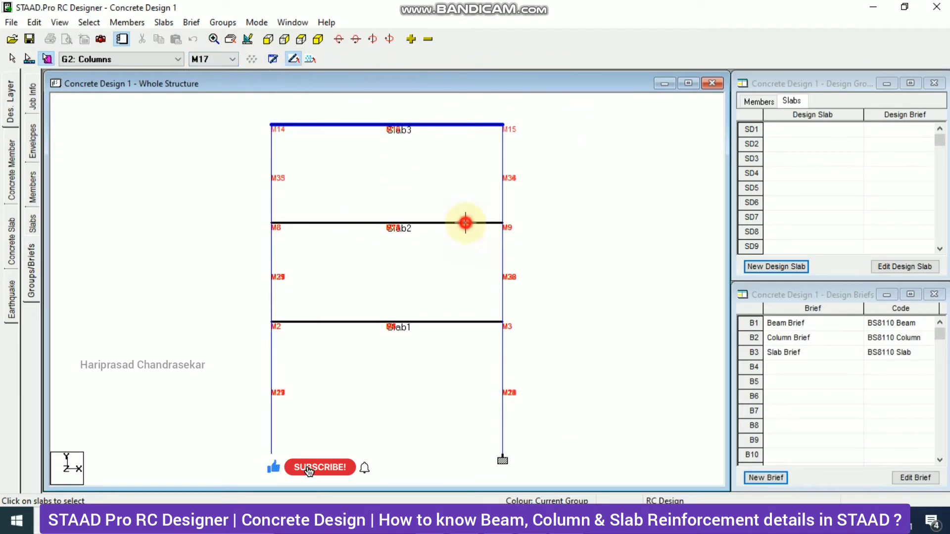
left_click(318, 38)
left_click(512, 272)
left_click(508, 327)
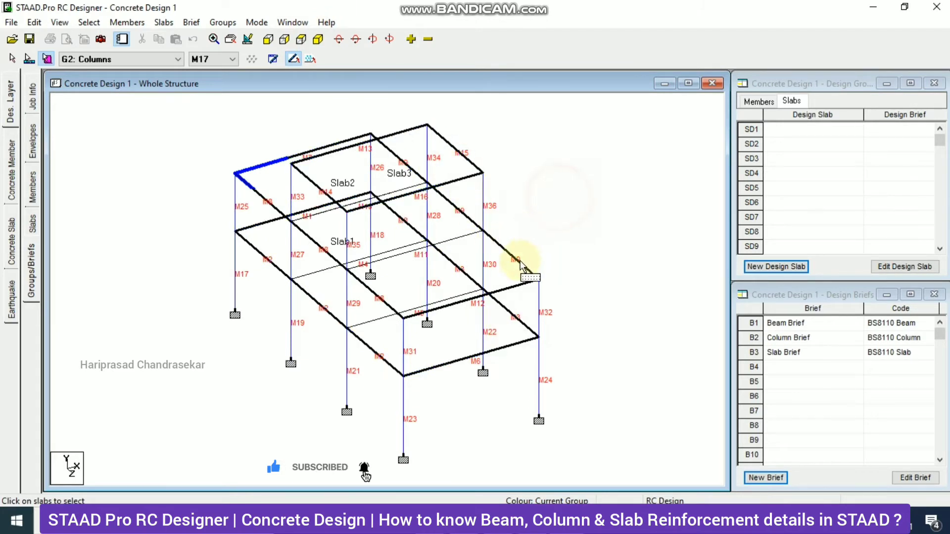
left_click(504, 275)
left_click(445, 172)
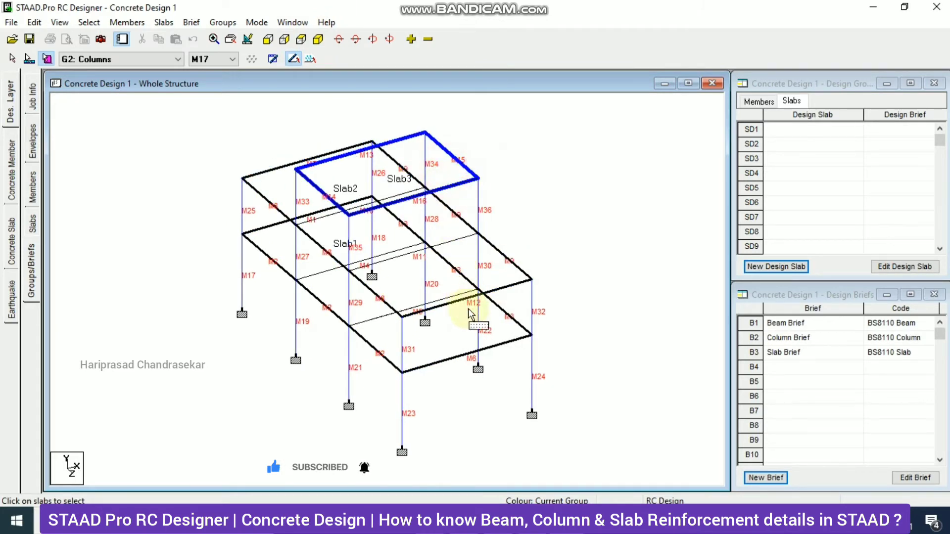
left_click(498, 334)
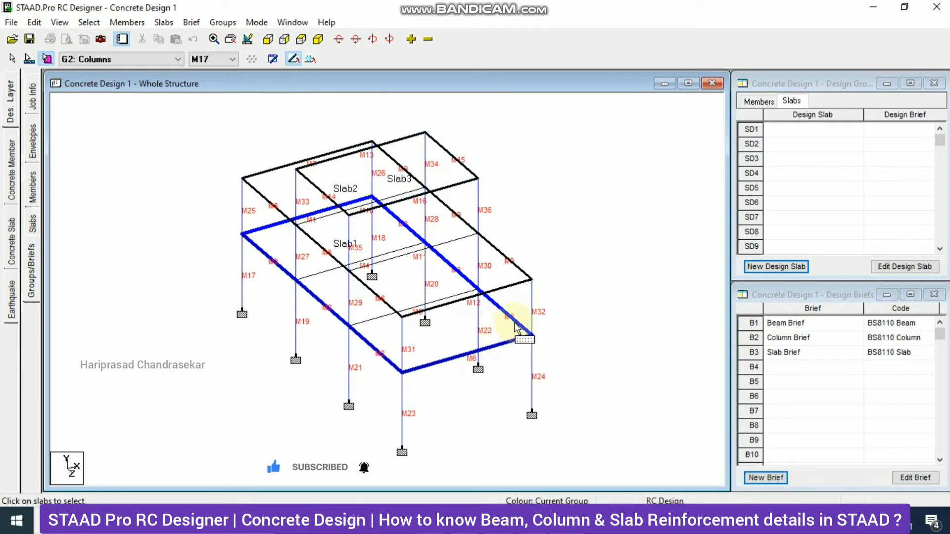
left_click(506, 272)
left_click(459, 173)
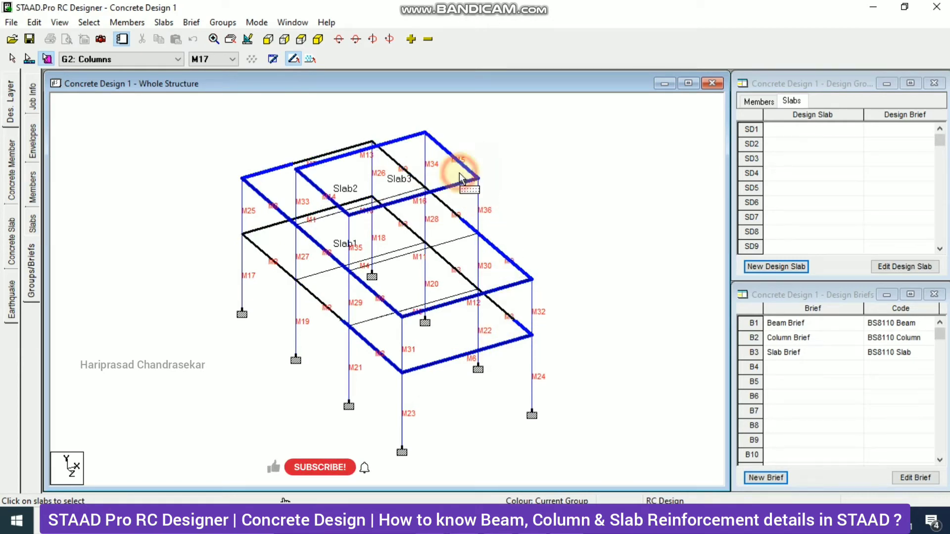
left_click(268, 39)
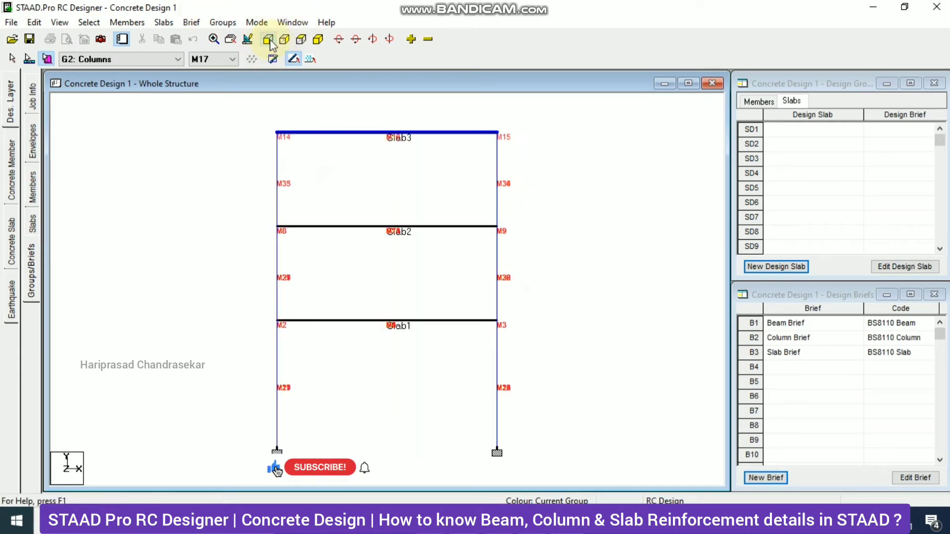
left_click(317, 39)
- Create the design slab Slab Design 1 for slab 1 with the Slab Brief
left_click(489, 324)
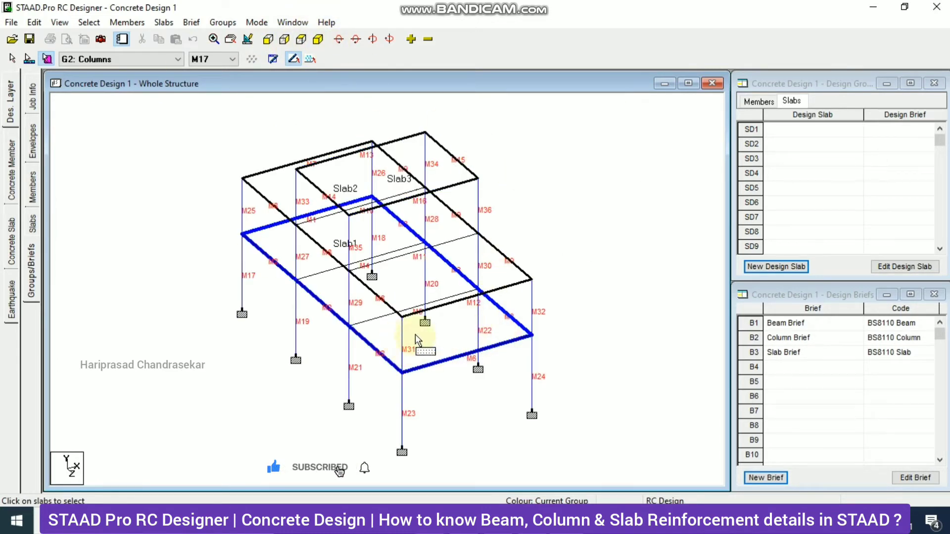
right_click(487, 324)
left_click(526, 414)
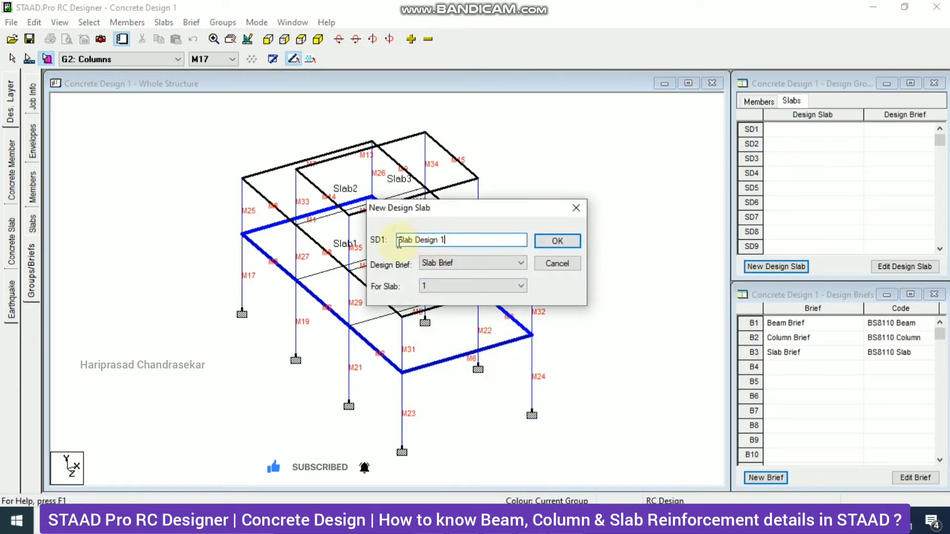
left_click(426, 287)
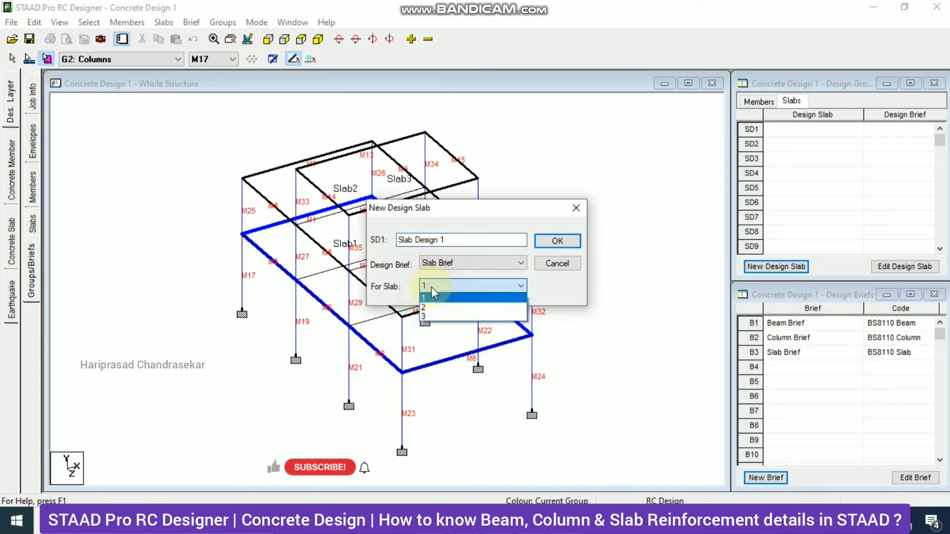
left_click(436, 296)
left_click(554, 240)
- Create the design slab Slab Design 2 for slab 2 with the Slab Brief
left_click(468, 275)
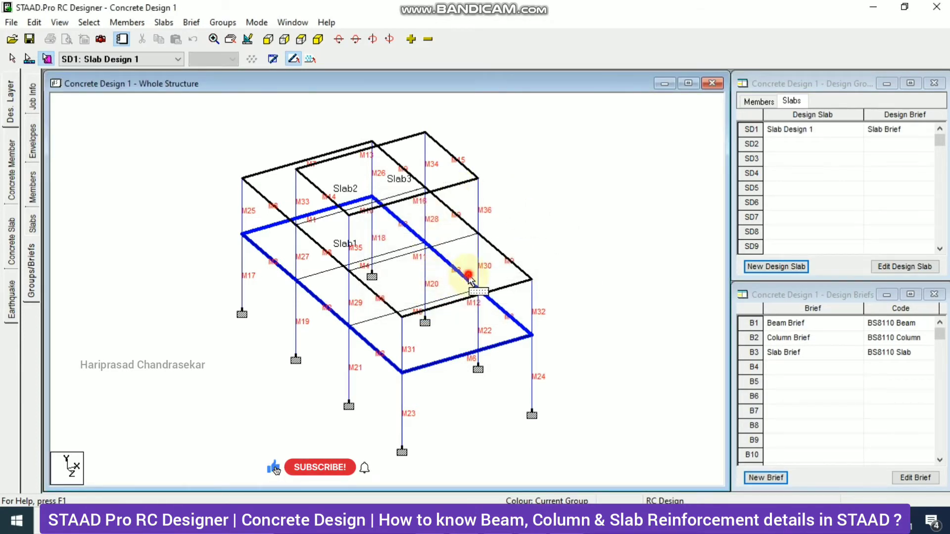
right_click(500, 269)
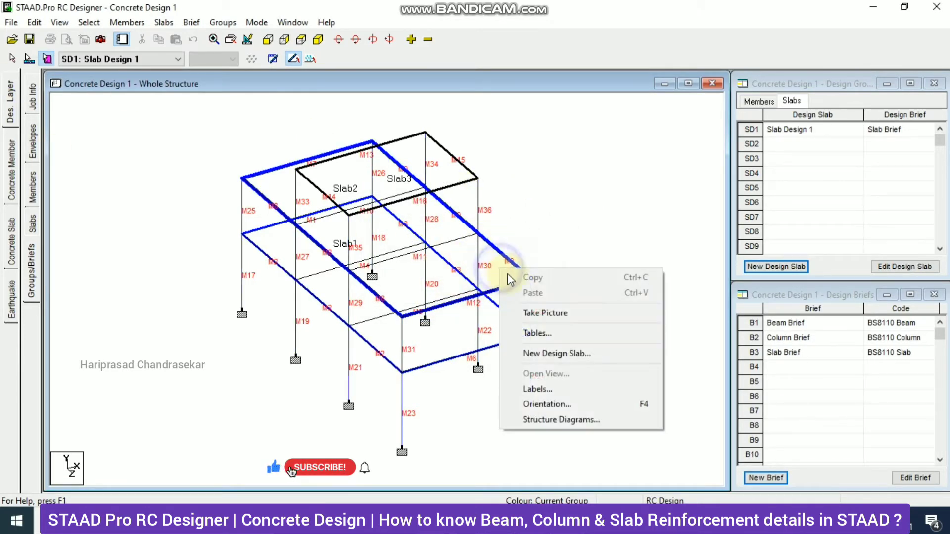
left_click(584, 354)
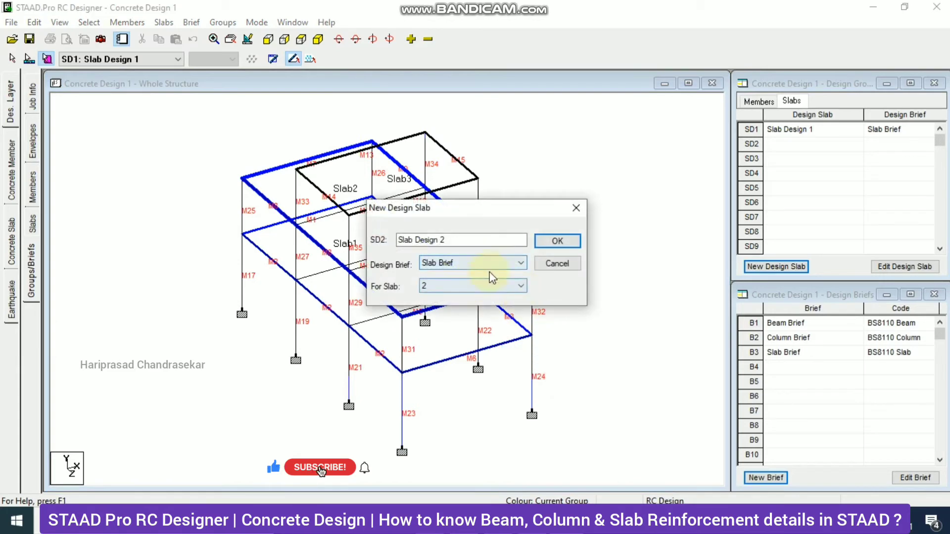
left_click(556, 243)
- Create the design slab Slab Design 3 for slab 3 with the Slab Brief
left_click(452, 171)
right_click(461, 169)
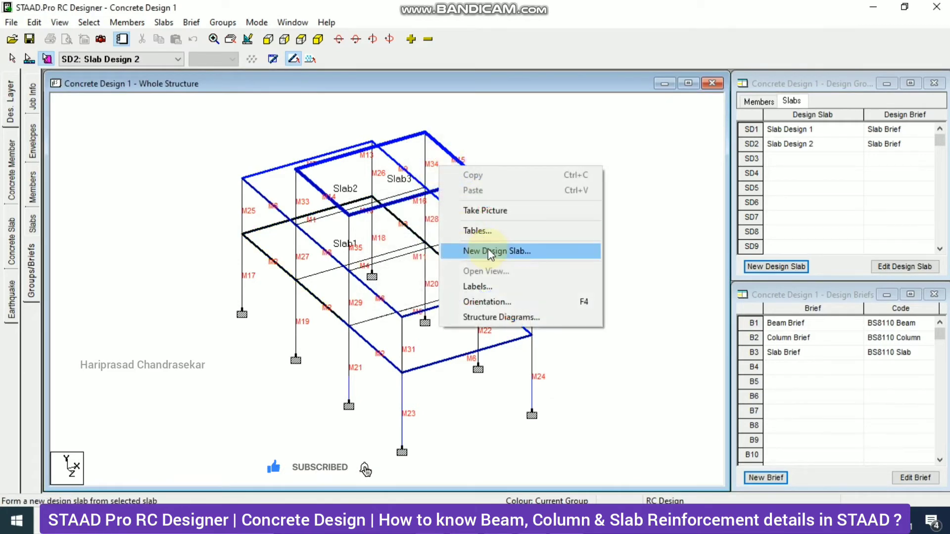
left_click(499, 250)
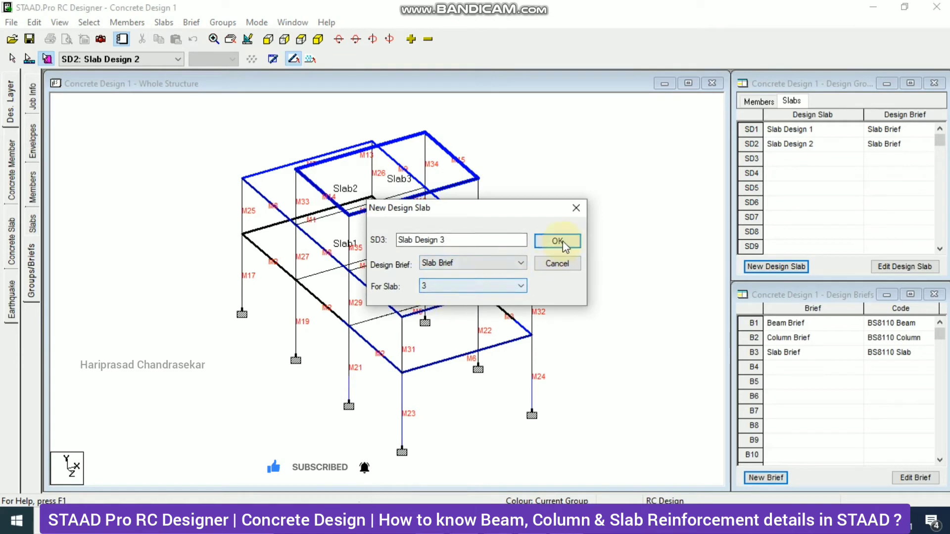
left_click(561, 243)
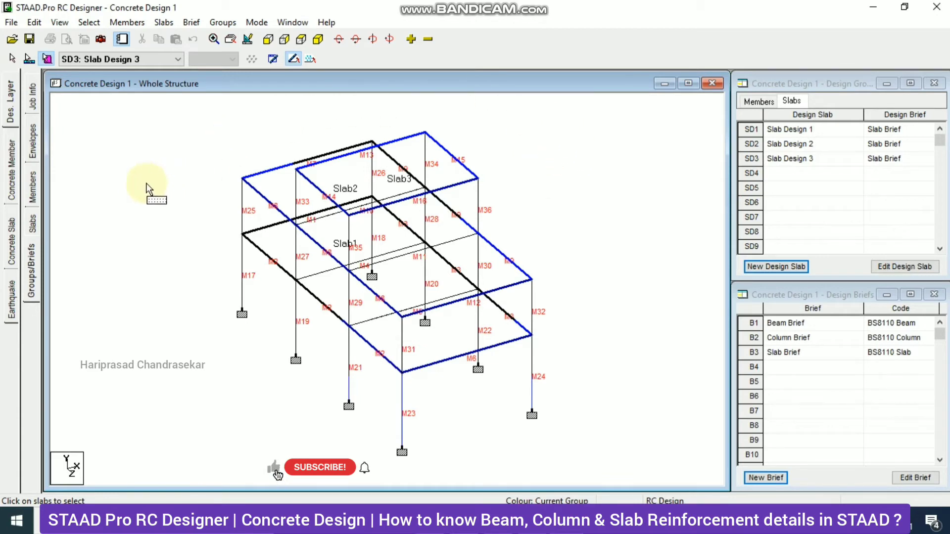
- Review the member table, the slab table and the list of design groups and briefs
left_click(34, 187)
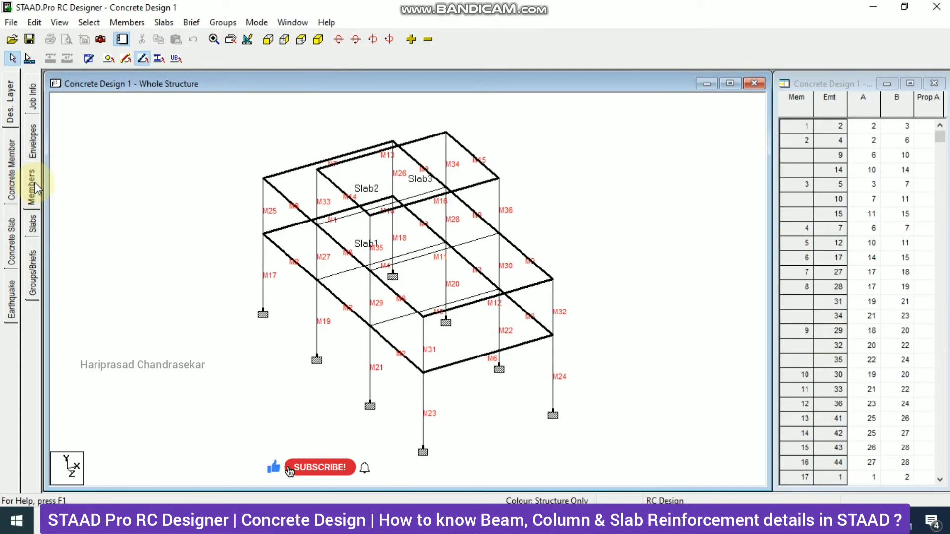
left_click(33, 225)
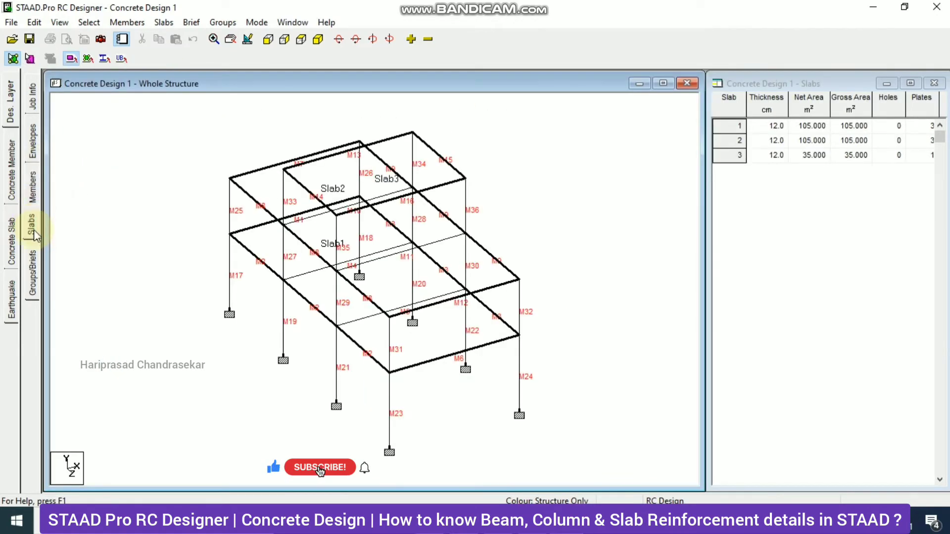
left_click(32, 269)
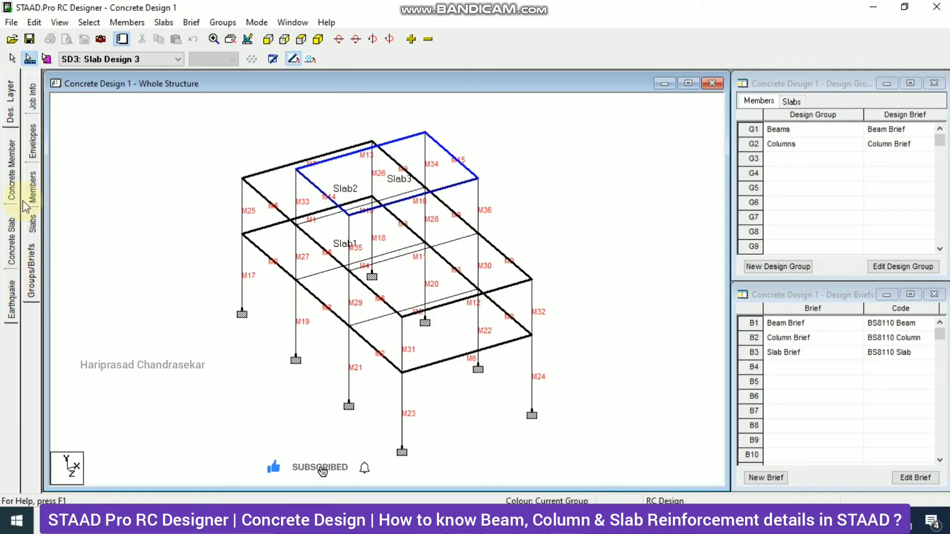
- Run the concrete member design for all members of the Beams group and view the design summary
left_click(13, 163)
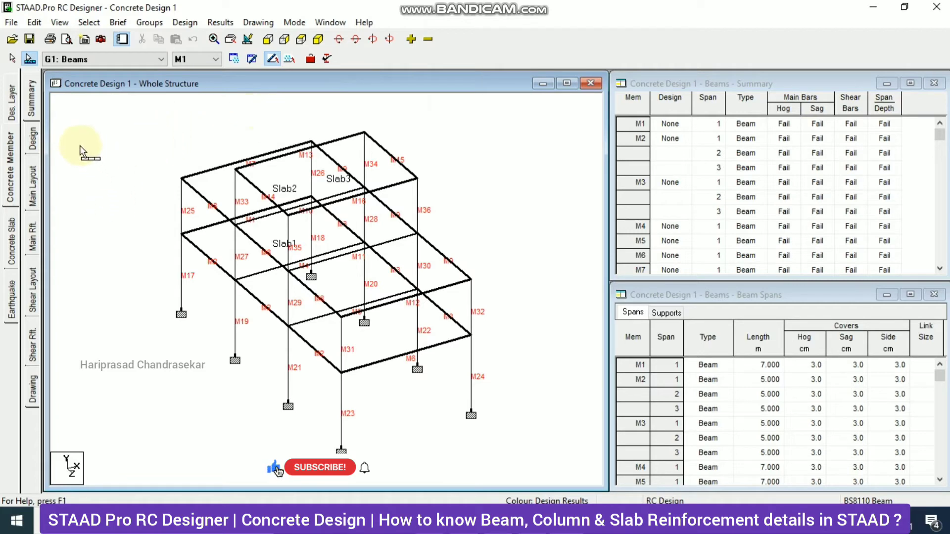
left_click(33, 139)
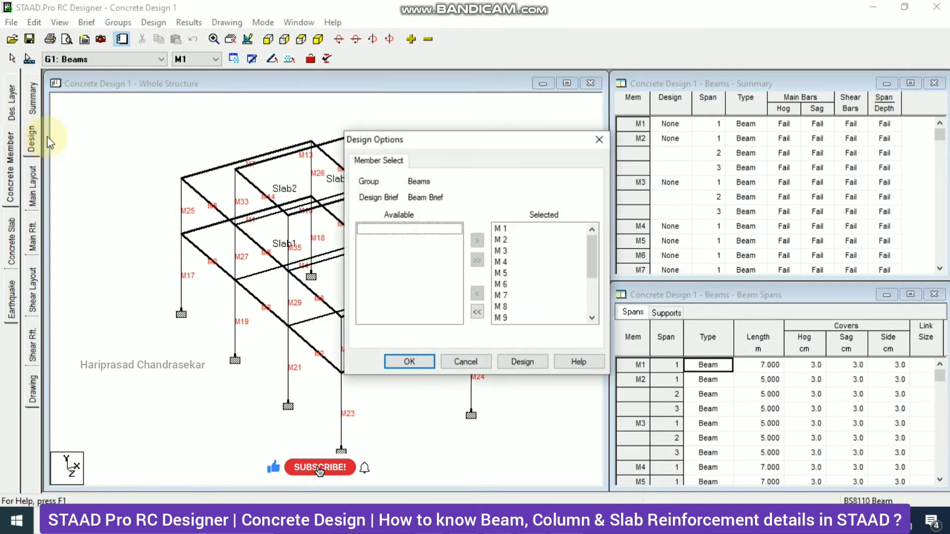
left_click(523, 362)
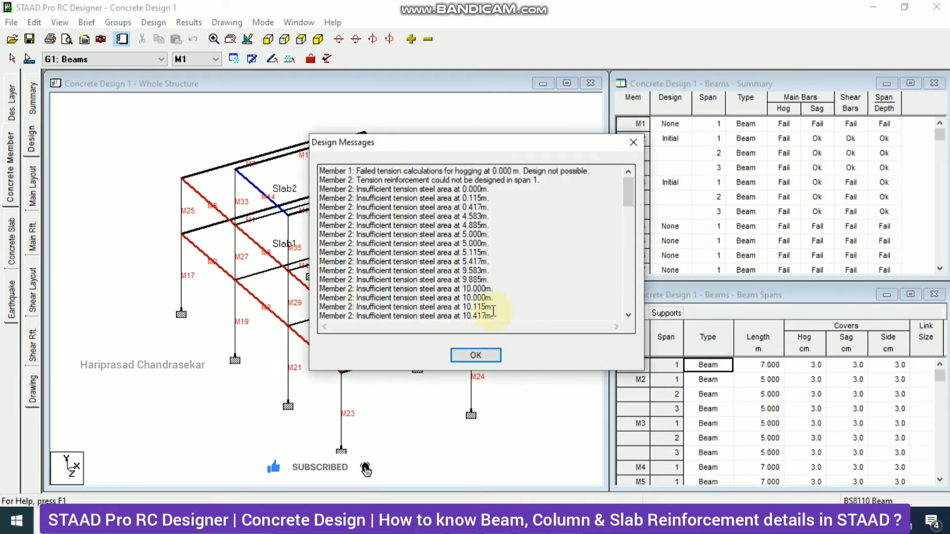
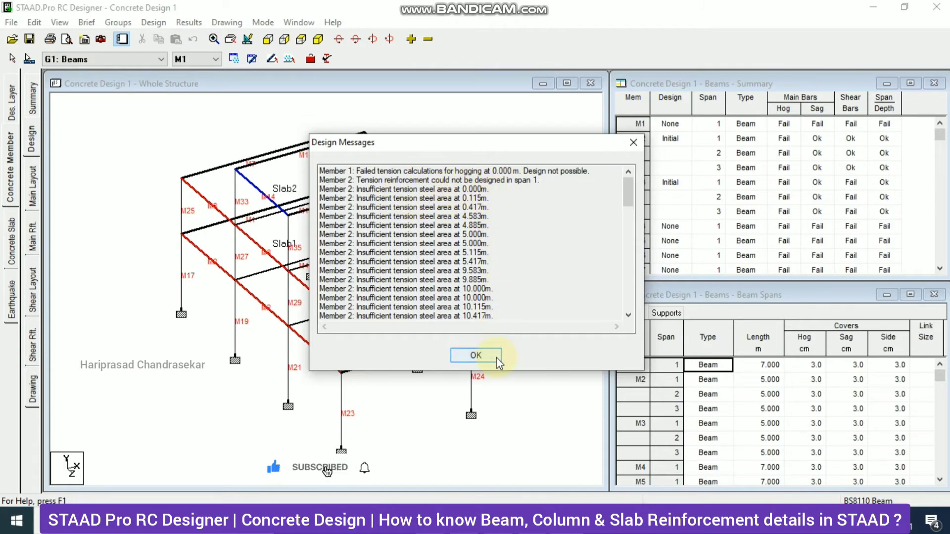
left_click(476, 355)
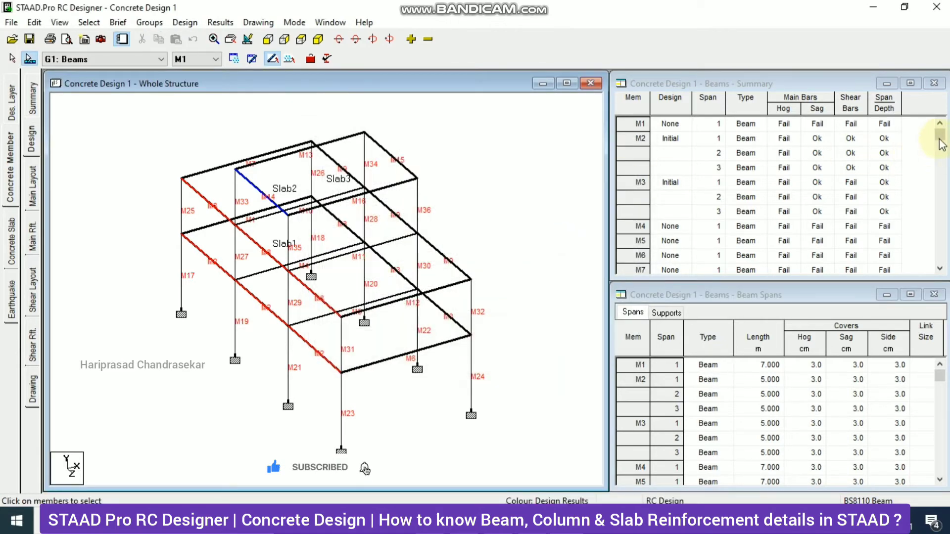
left_click_drag(941, 144, 942, 125)
left_click(473, 142)
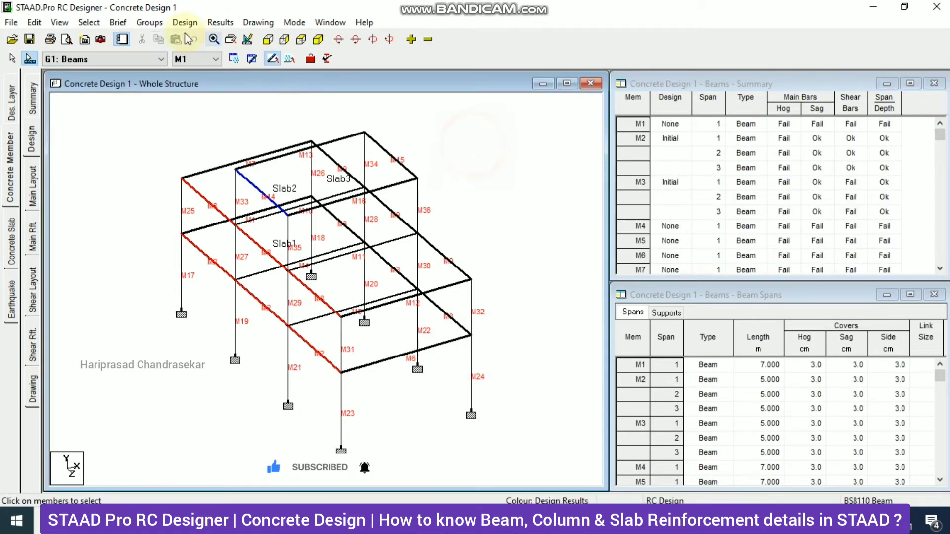
- View beam M1's main bar layout, main reinforcement table and shear layout
left_click(35, 180)
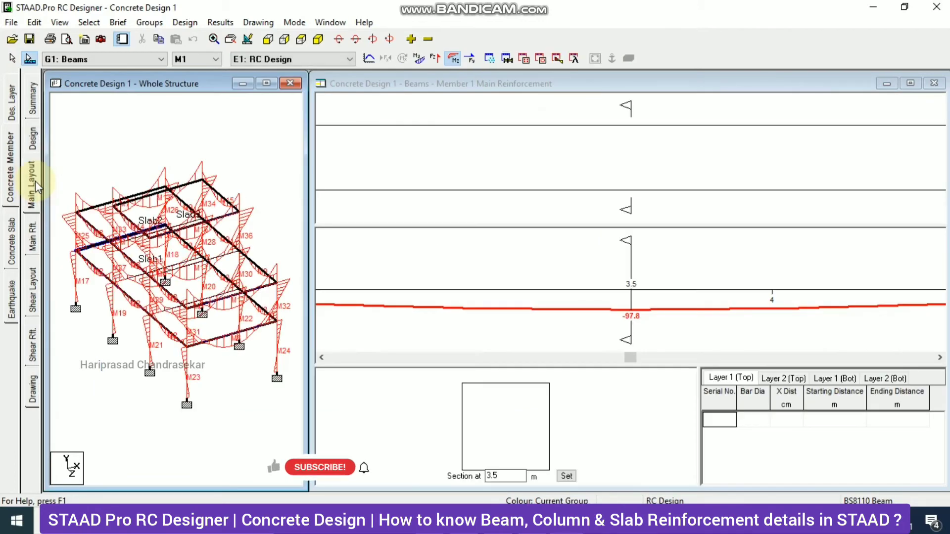
left_click(31, 239)
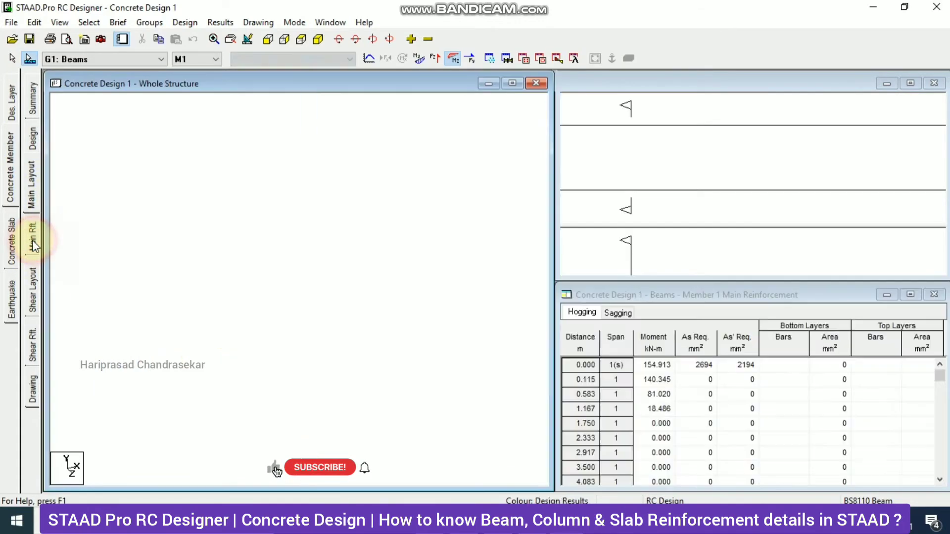
left_click(37, 298)
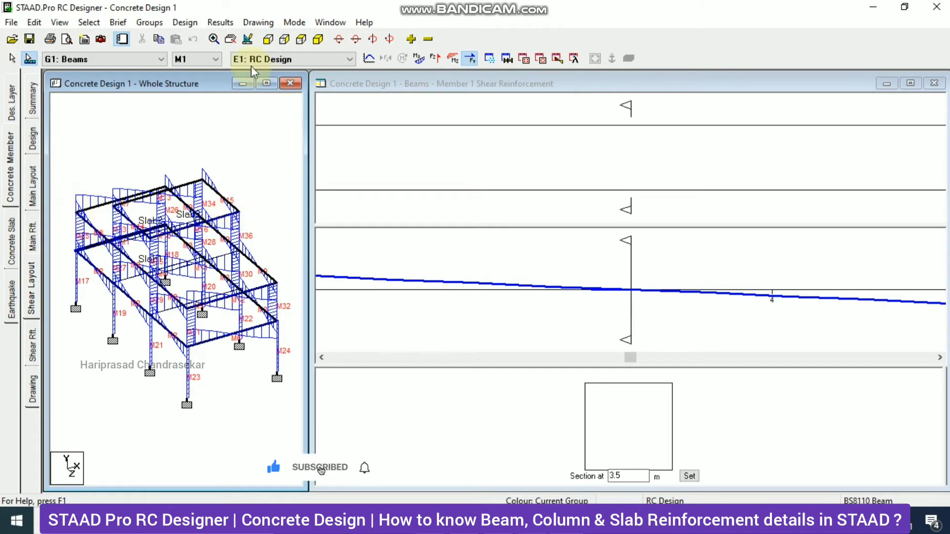
- Go through the shear layouts of several beams, including M6 and M14, and settle on beam M2
left_click(213, 59)
left_click(201, 118)
left_click(184, 65)
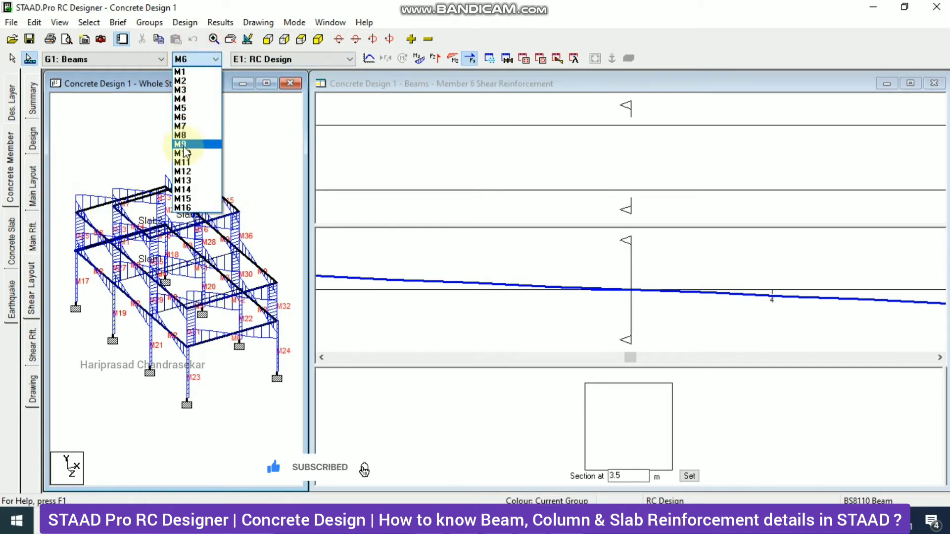
left_click(197, 151)
left_click(198, 59)
left_click(199, 190)
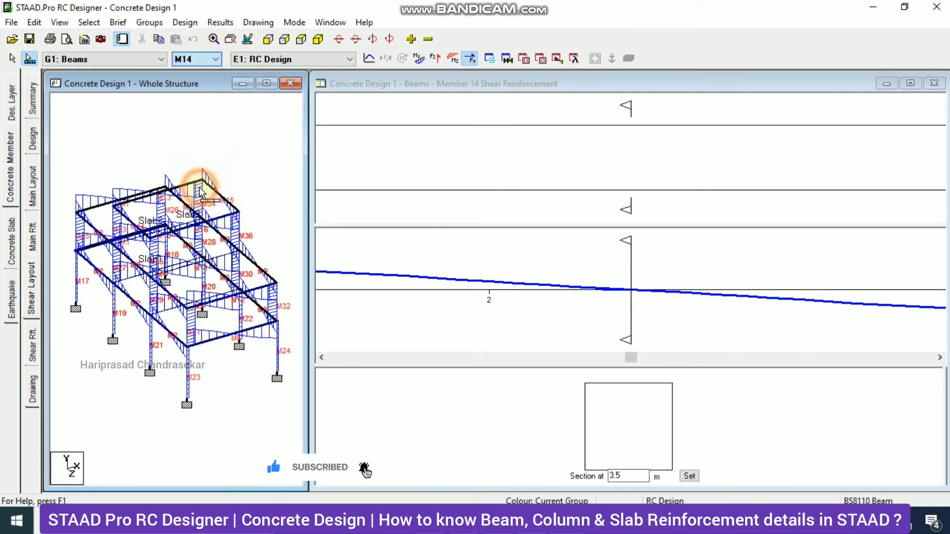
left_click(196, 59)
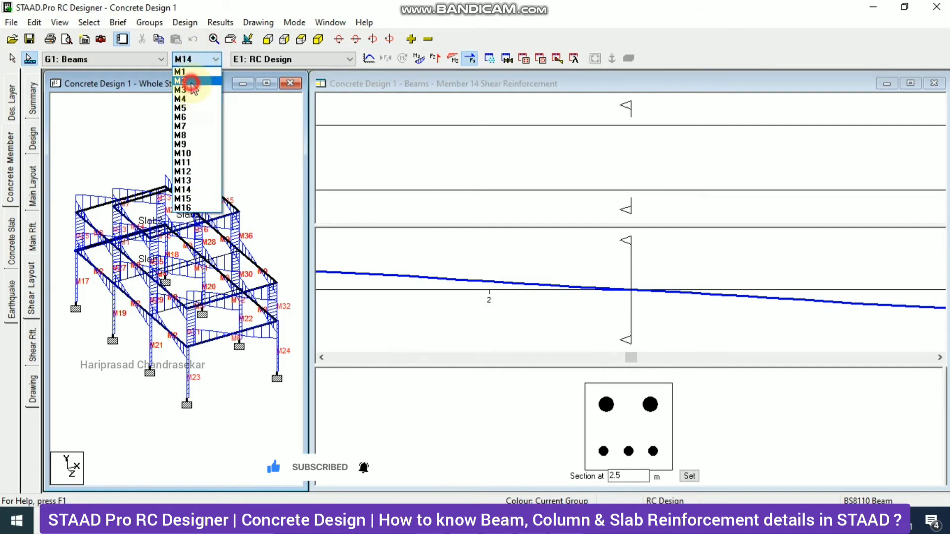
left_click(191, 81)
left_click(193, 67)
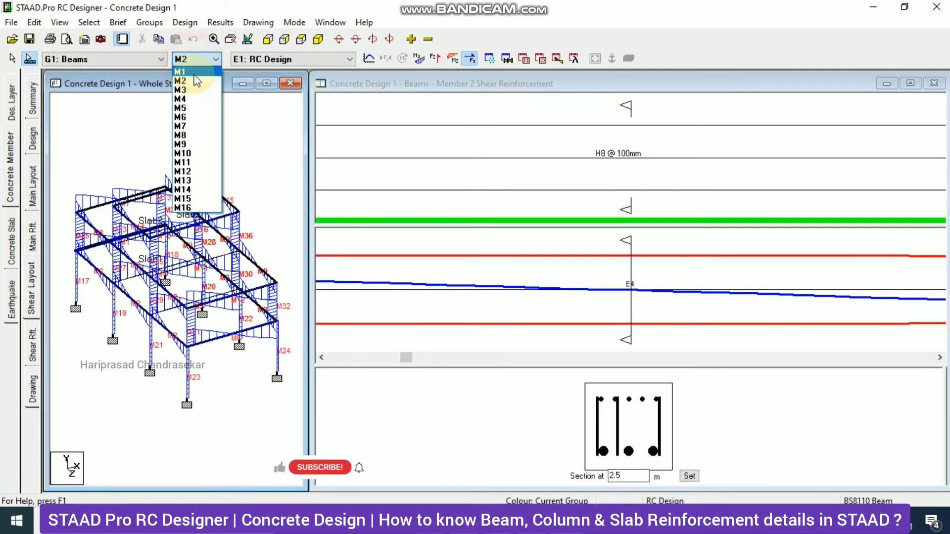
left_click(194, 66)
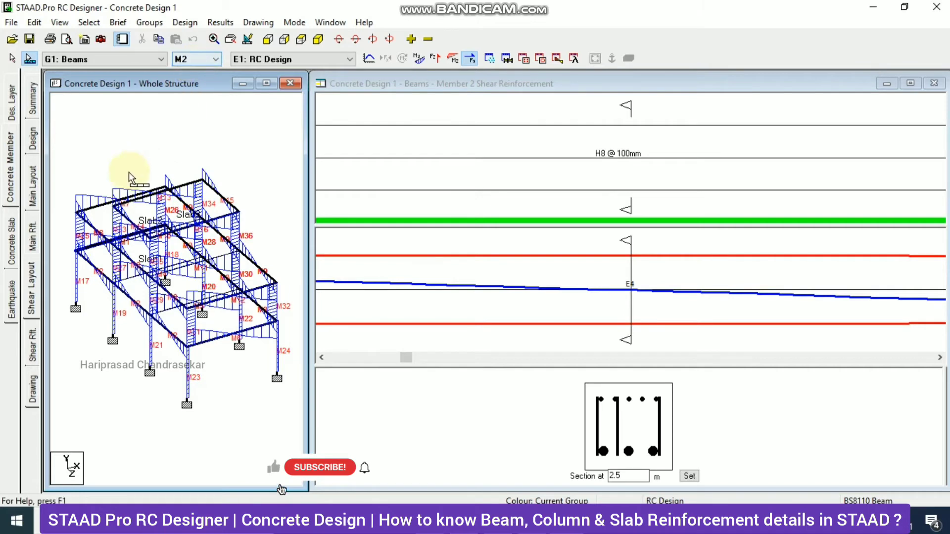
- Show beam M2's main bar layout and move the section cut to 1.885 m
left_click(34, 191)
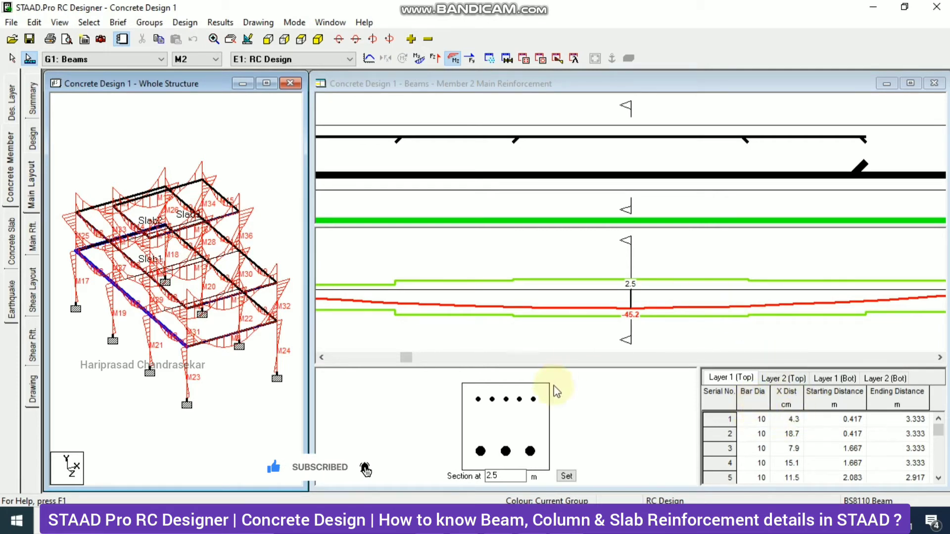
left_click_drag(630, 245, 451, 248)
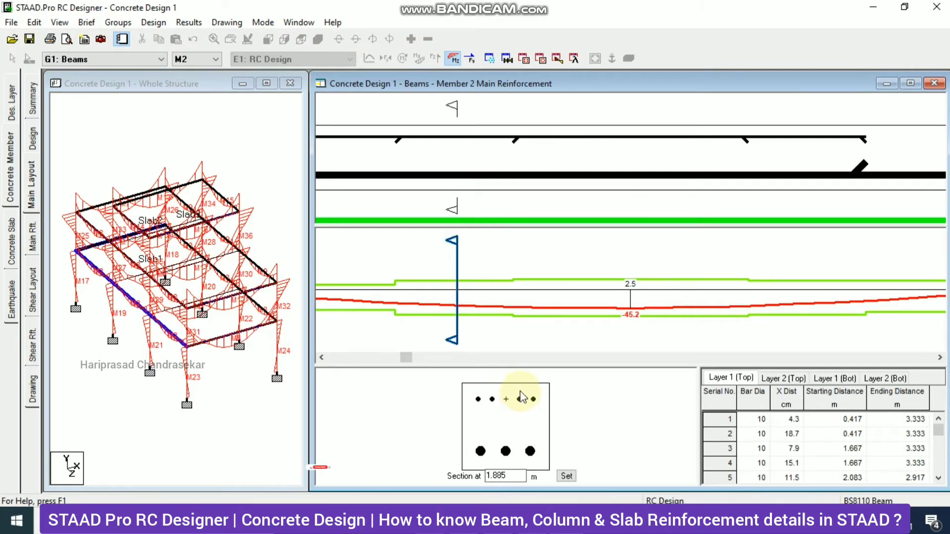
- Show beam M2's main reinforcement table and widen its window to reveal all columns
left_click(32, 236)
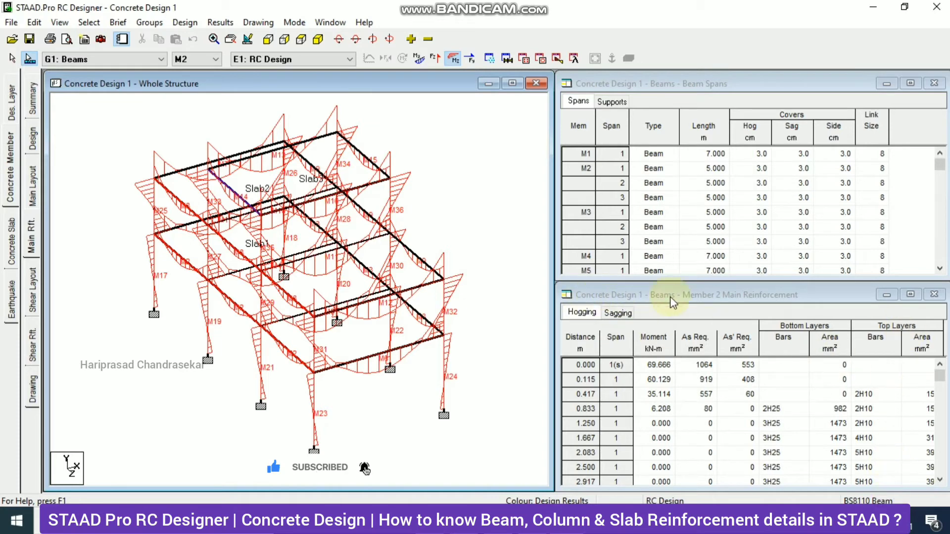
left_click(912, 296)
left_click_drag(434, 257, 194, 229)
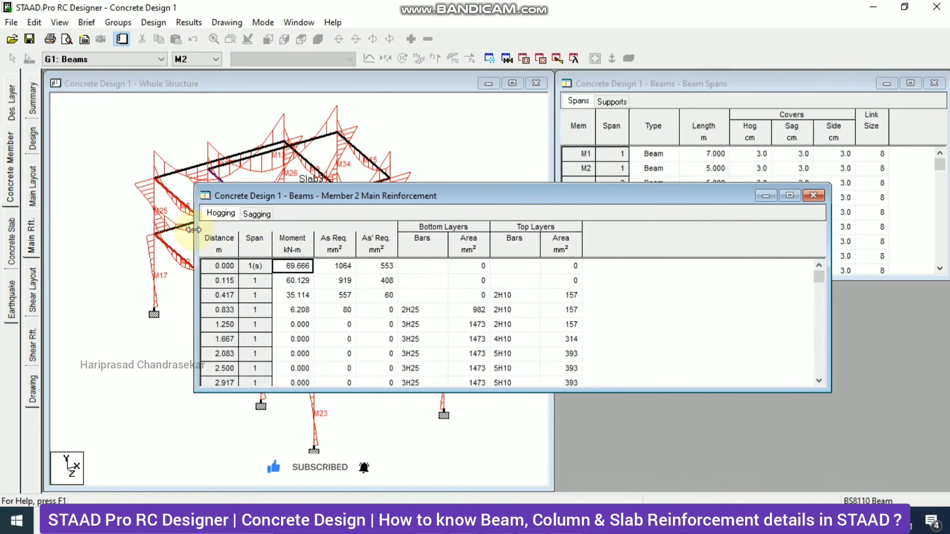
- Examine the bottom and top layer bars in M2's hogging table, and fit the table window back beneath the Beam Spans table
scroll(452, 308, "down", 2)
left_click(414, 281)
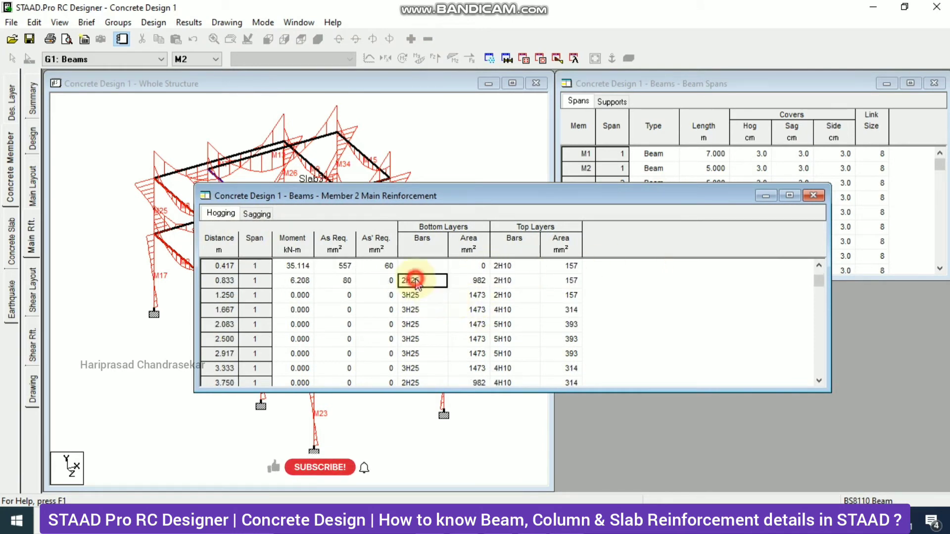
left_click(509, 280)
scroll(511, 290, "up", 1)
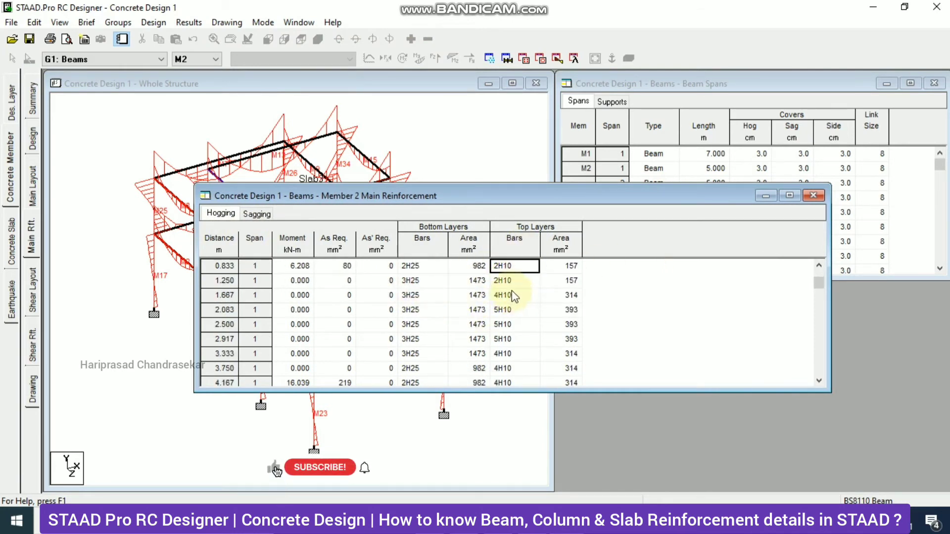
scroll(502, 314, "down", 9)
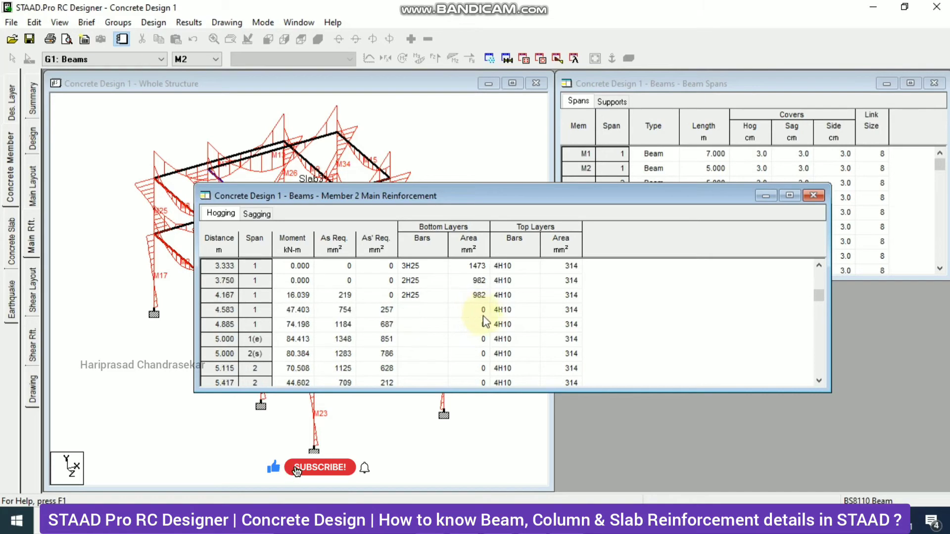
scroll(492, 319, "up", 6)
scroll(496, 324, "up", 4)
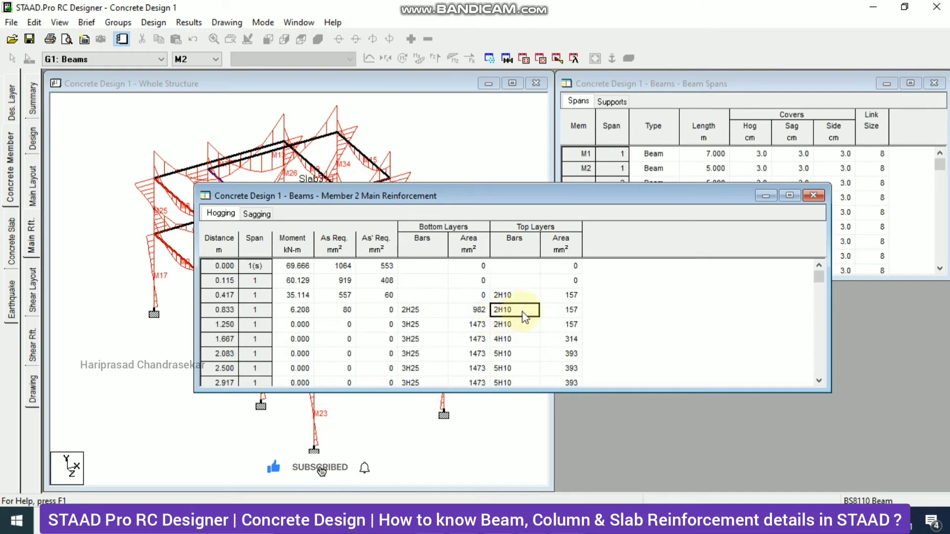
left_click_drag(667, 194, 815, 288)
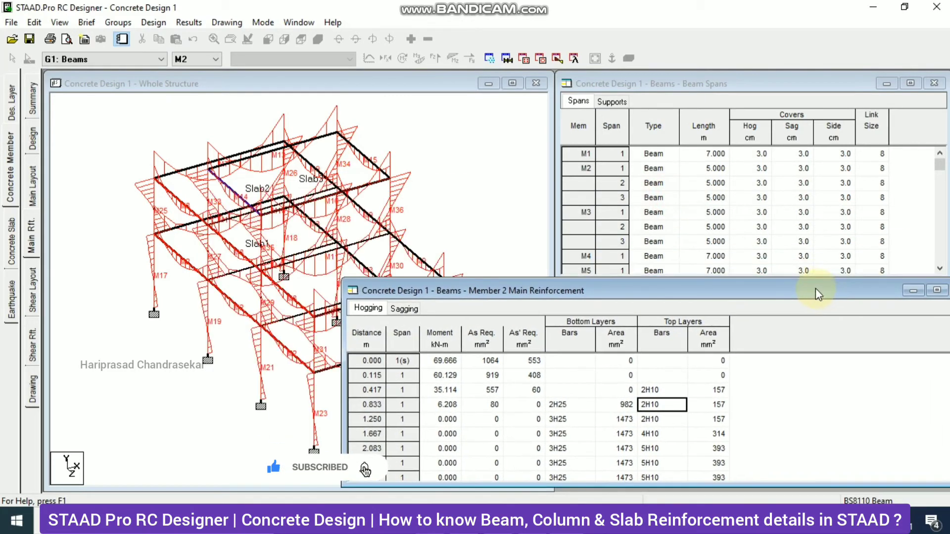
left_click_drag(345, 338, 556, 338)
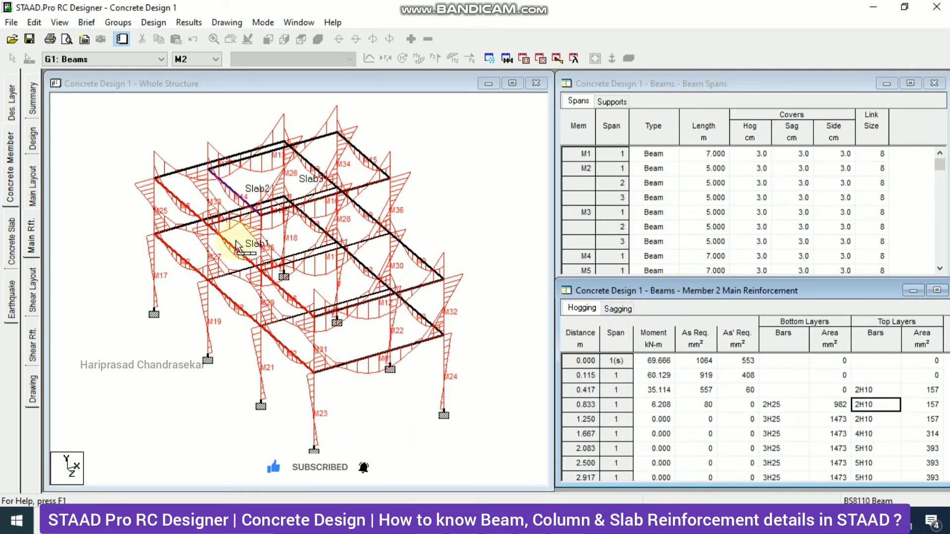
- Show beam M2's shear layout and move the section cut to 2.775 m
left_click(31, 290)
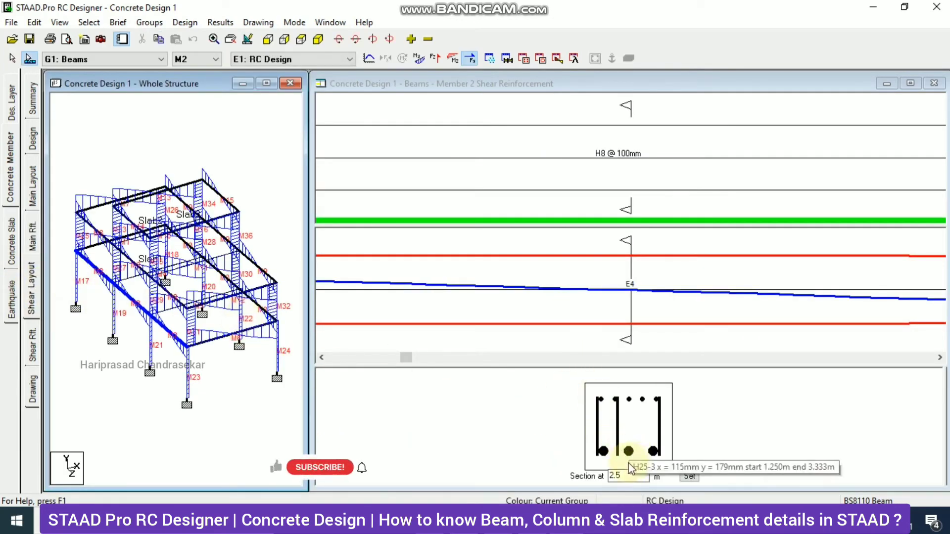
mouse_move(629, 248)
left_mouse_down()
mouse_move(437, 265)
mouse_move(704, 240)
left_mouse_up()
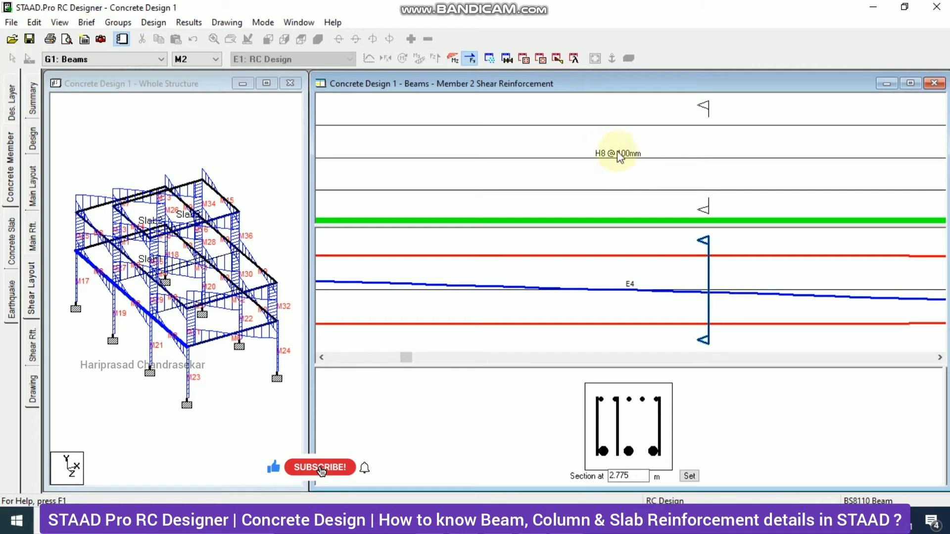
- Show beam M2's shear reinforcement tables and clear the member selection in the model
left_click(32, 344)
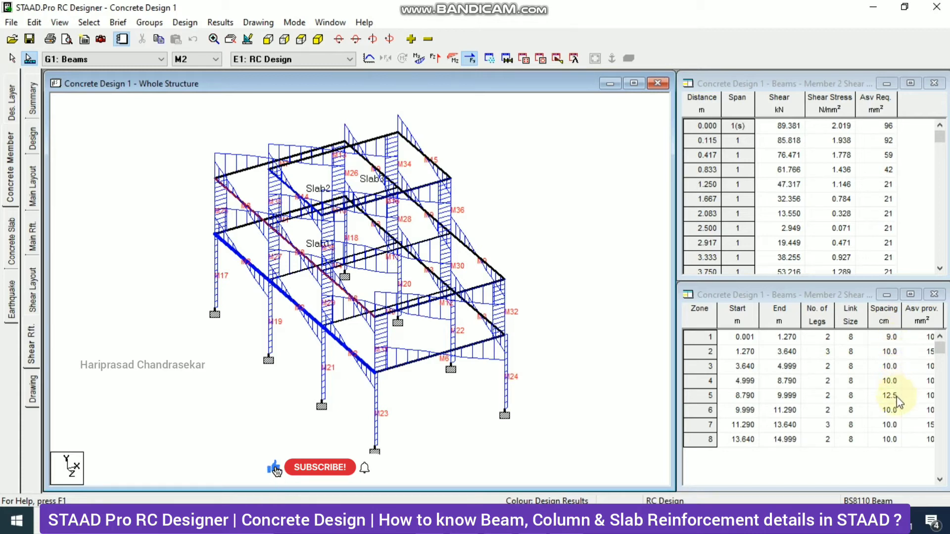
left_click(589, 260)
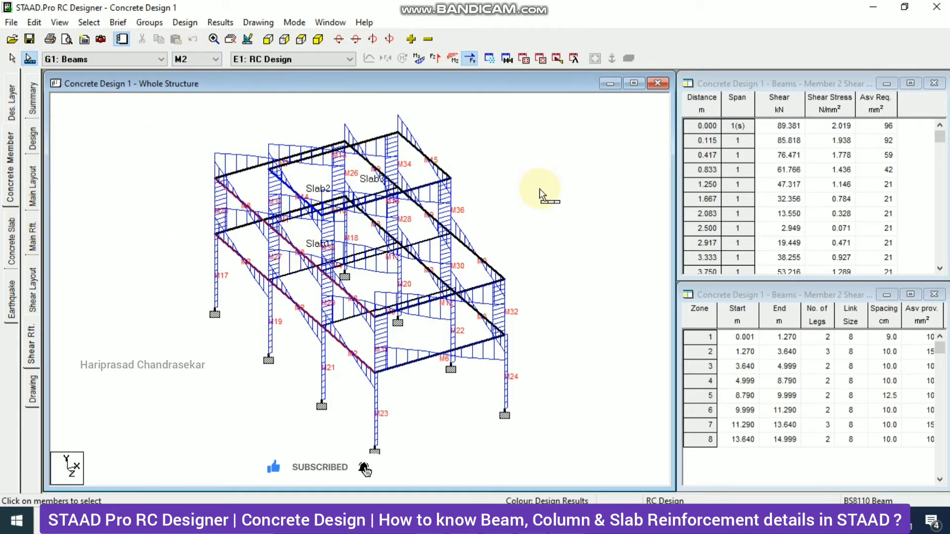
left_click(94, 23)
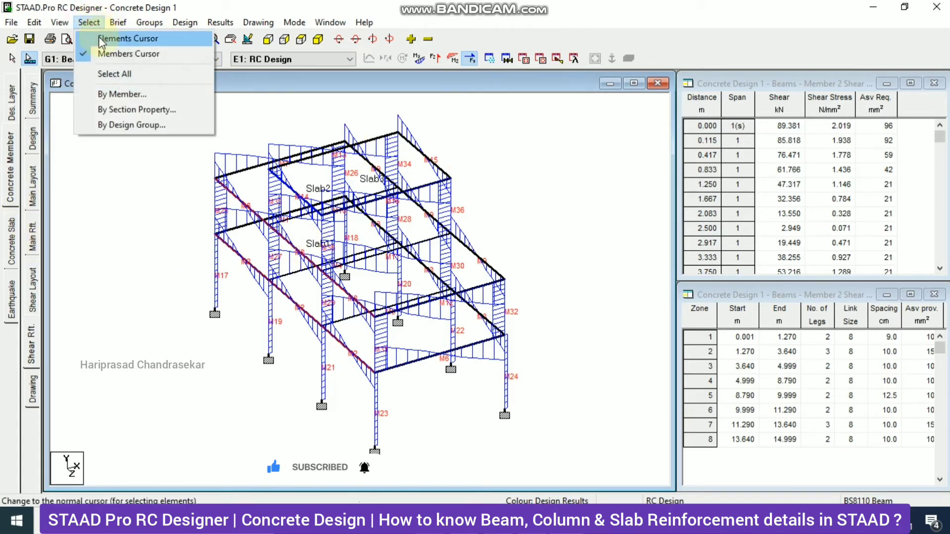
left_click(126, 92)
left_click(410, 228)
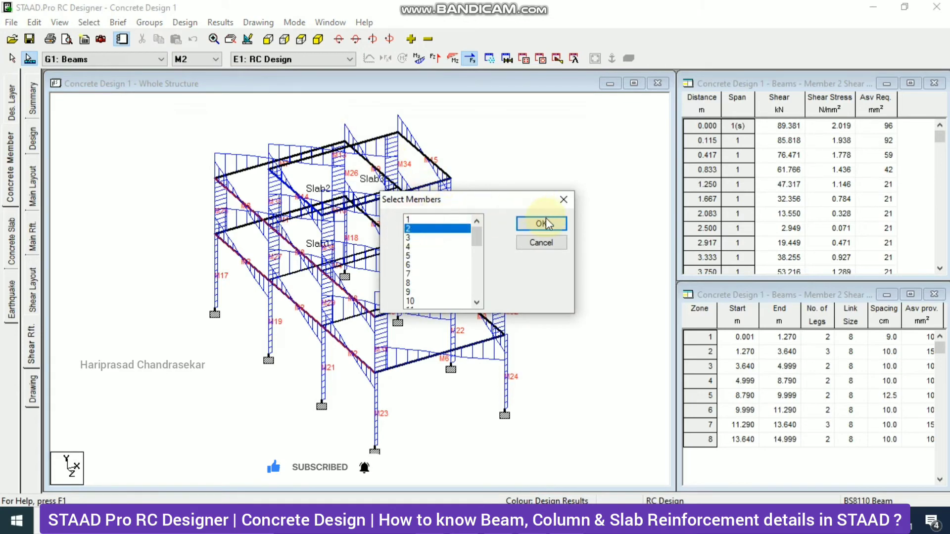
left_click(542, 224)
left_click(525, 168)
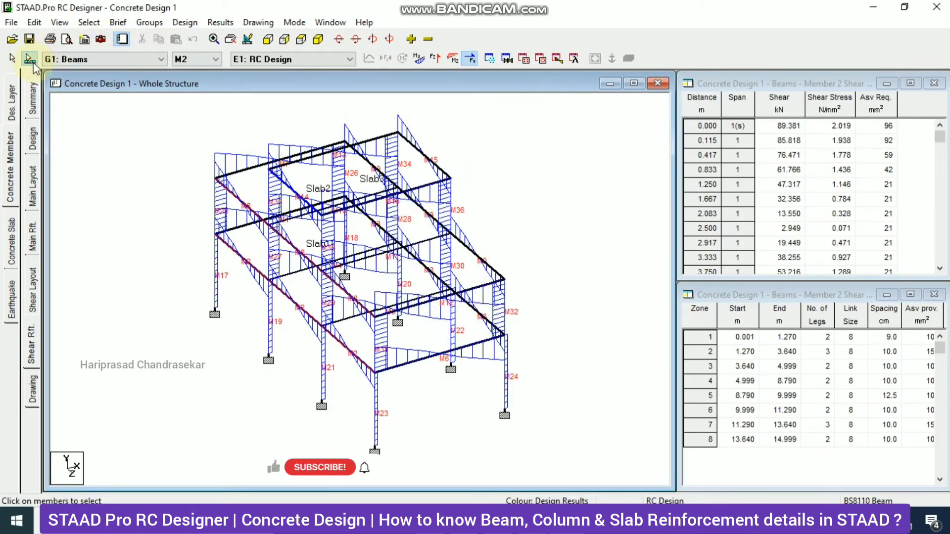
left_click(12, 59)
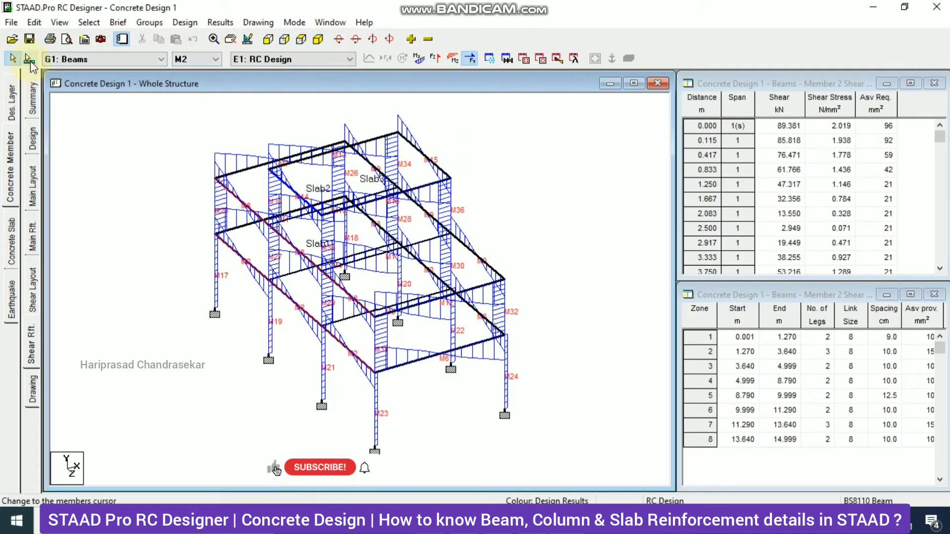
left_click(79, 59)
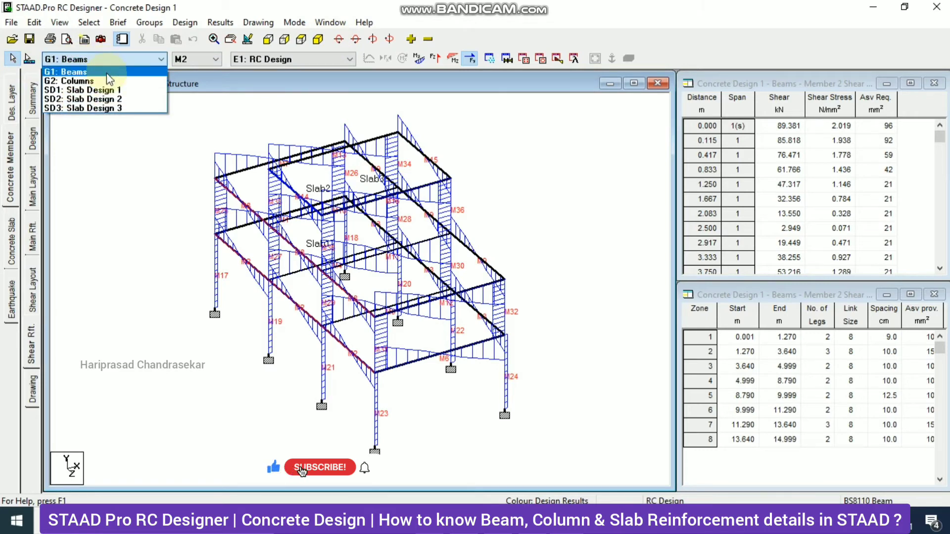
left_click(147, 165)
- Switch to the G2: Columns group, run the design for all its members and dismiss the design messages
left_click(120, 62)
left_click(93, 80)
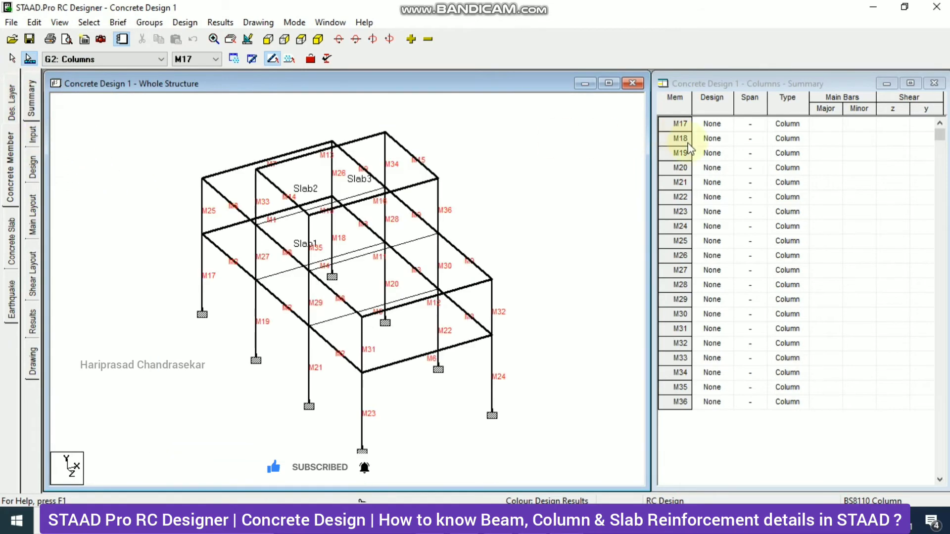
left_click(33, 167)
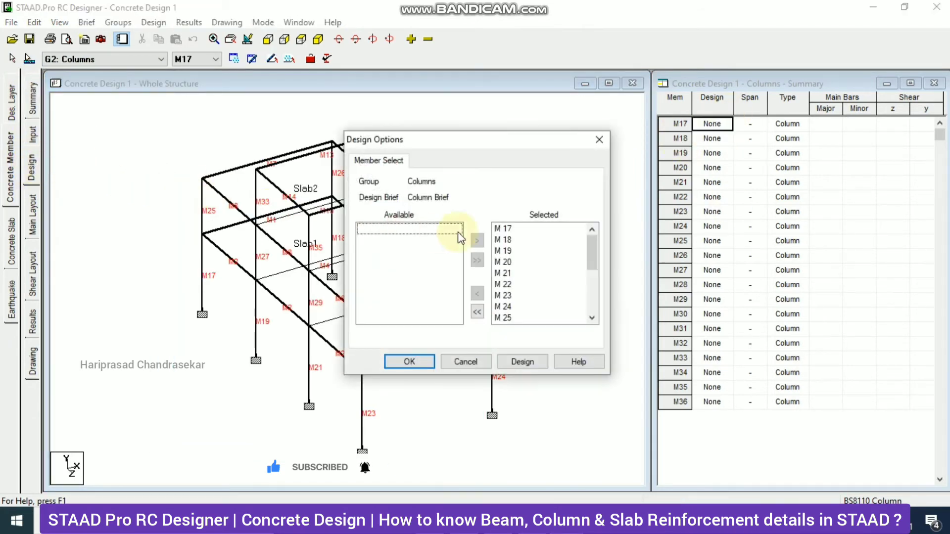
left_click(535, 362)
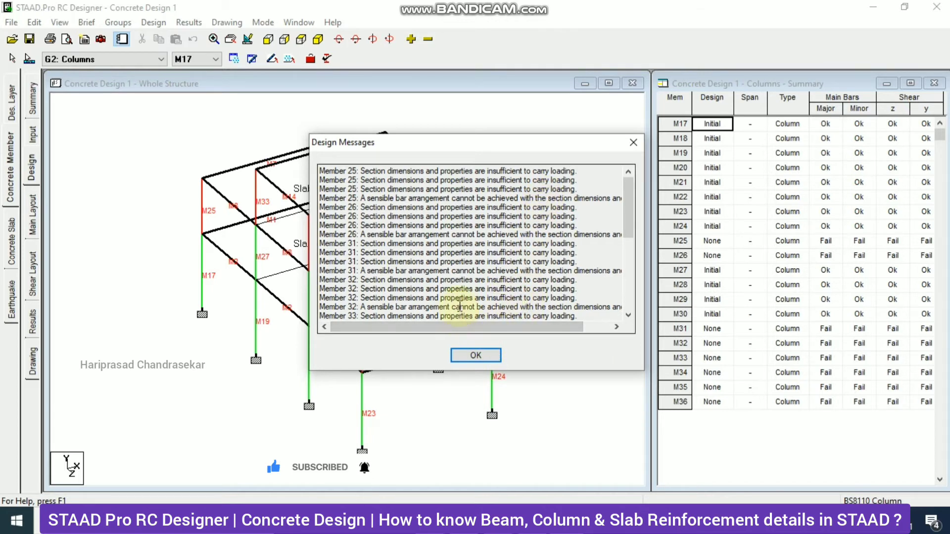
left_click(476, 355)
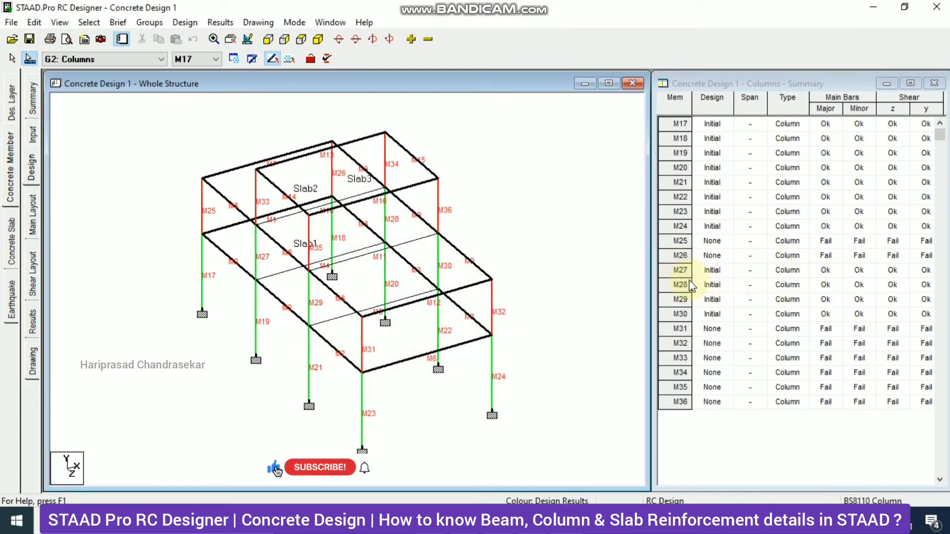
- Select column M27 and view its main and shear reinforcement layouts, followed by the column results tables
left_click(197, 59)
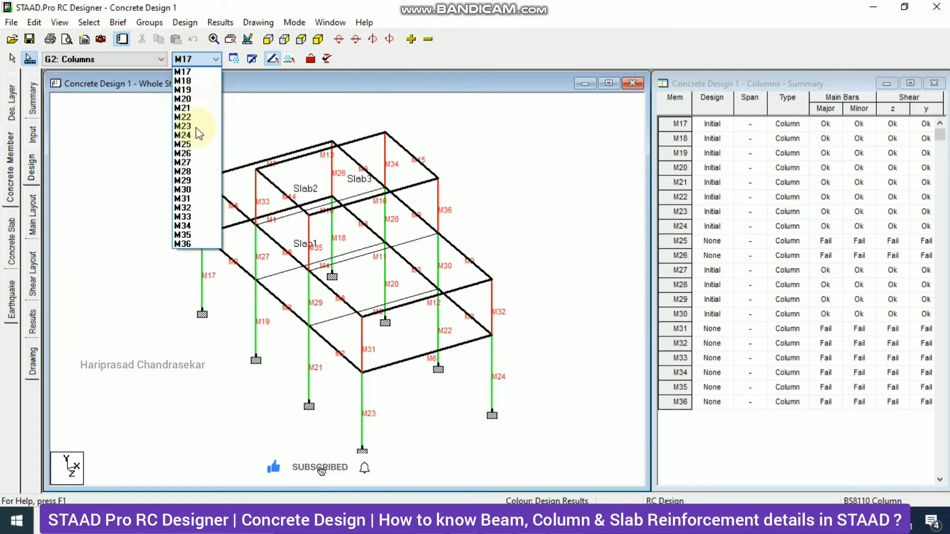
left_click(184, 162)
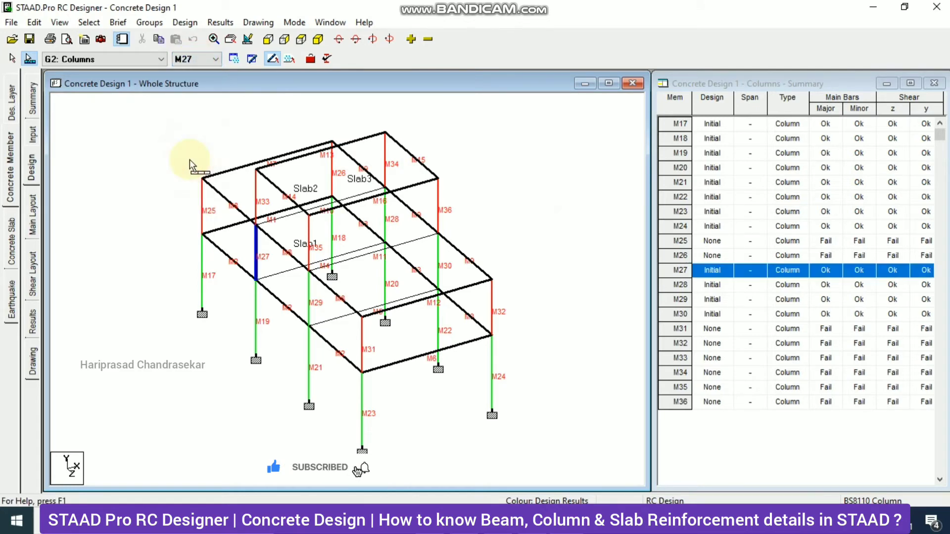
left_click(32, 214)
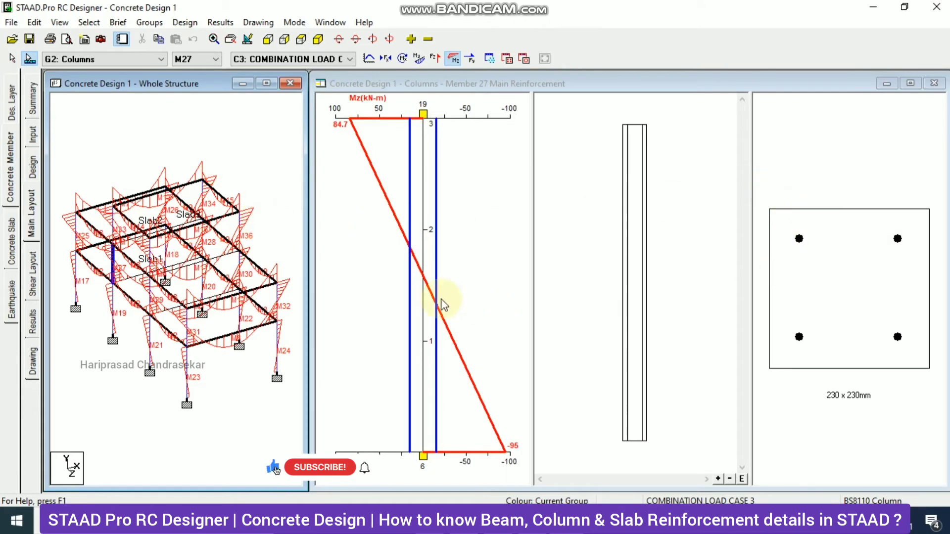
left_click(30, 275)
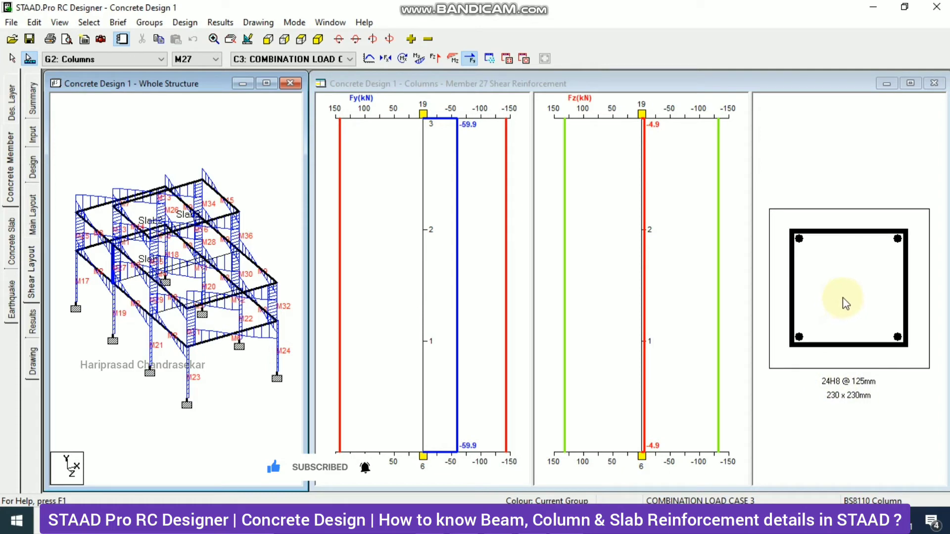
left_click(33, 322)
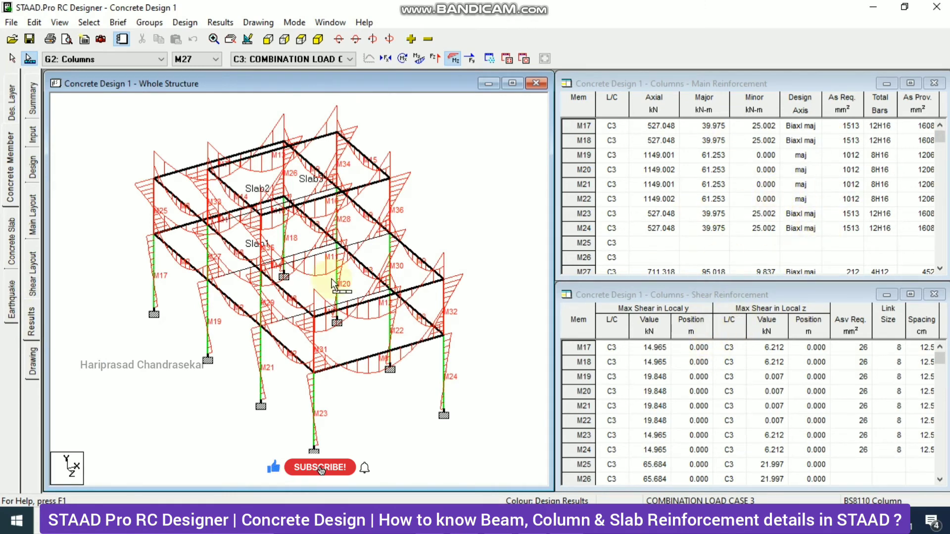
- Open column M27's drawing export options, check the available export formats, and cancel the export
left_click(34, 359)
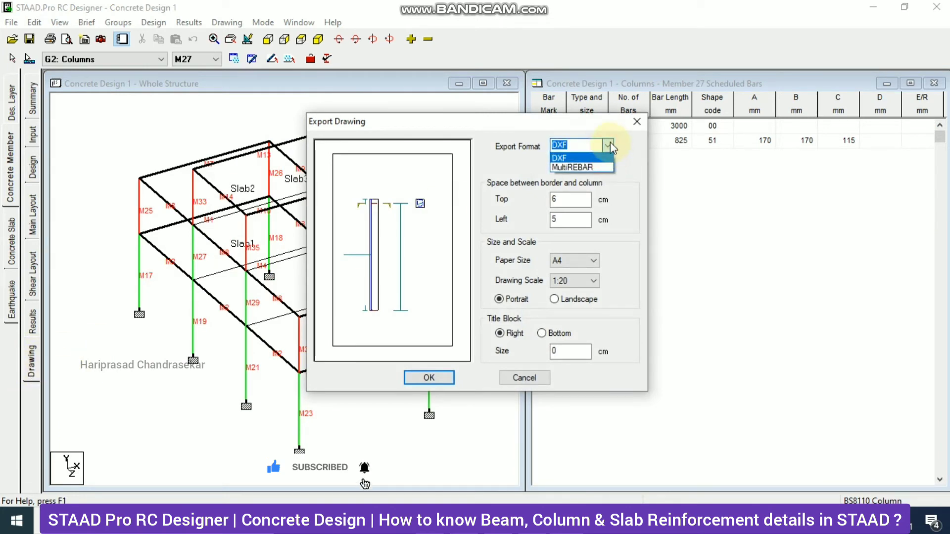
left_click(627, 152)
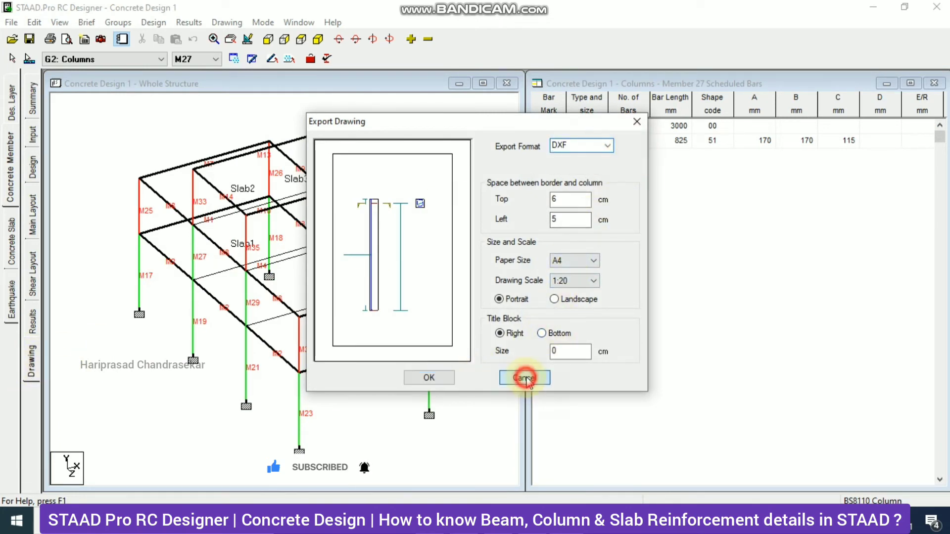
left_click(524, 378)
- Switch back to the G1: Beams group, check beams M7 and M8, and select beam M2 from the beam summary
left_click(108, 59)
left_click(111, 77)
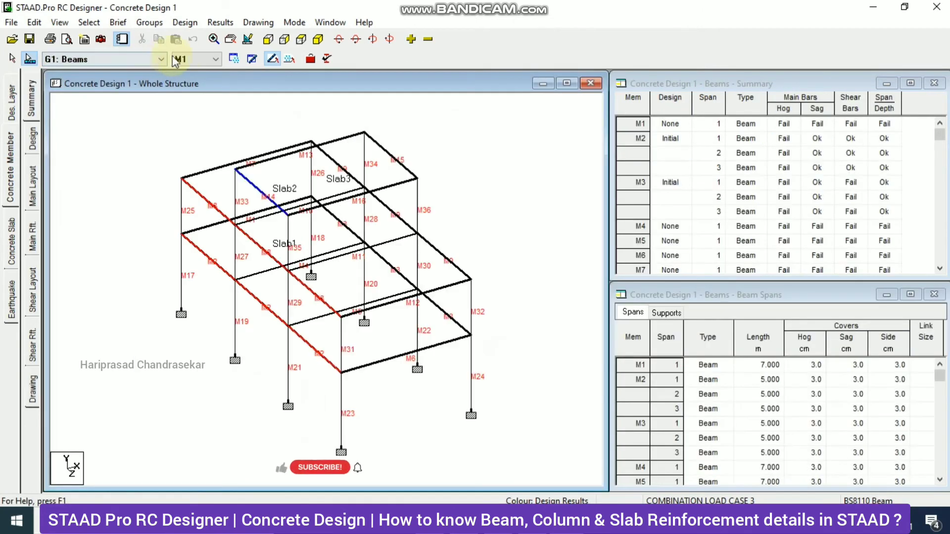
left_click(174, 61)
left_click(185, 144)
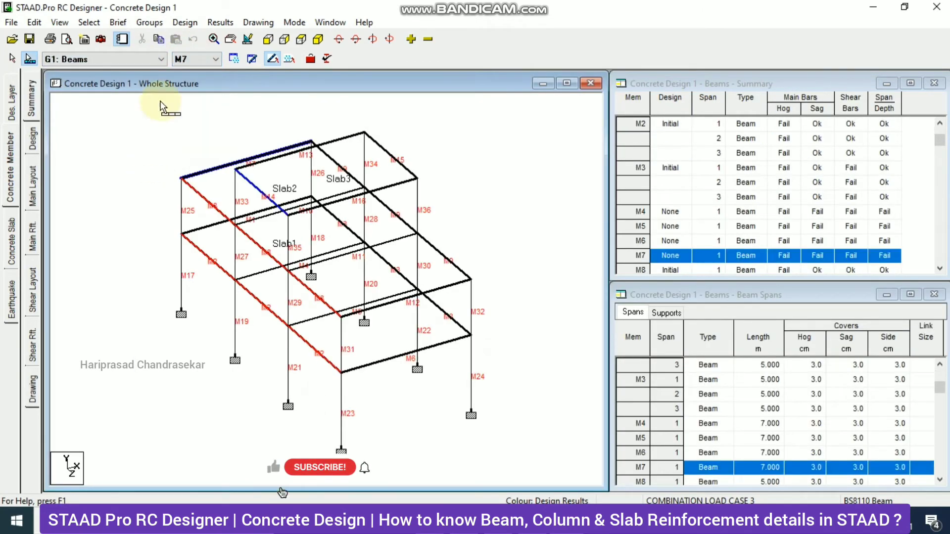
left_click(214, 58)
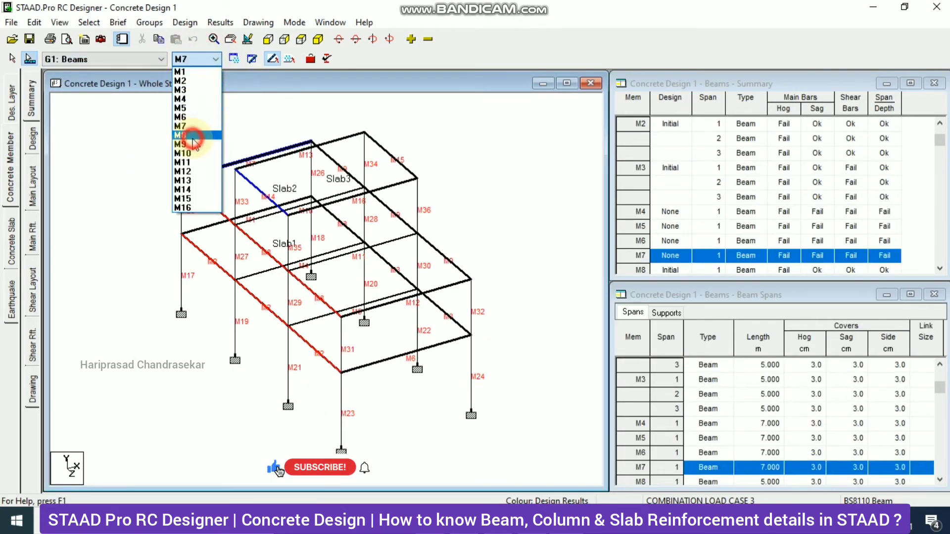
left_click(193, 135)
scroll(788, 201, "down", 5)
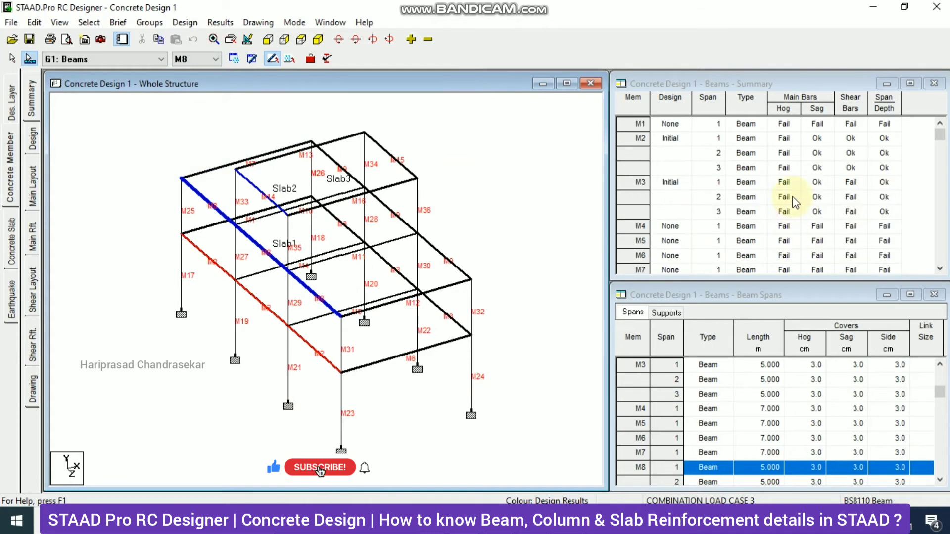
scroll(794, 195, "up", 3)
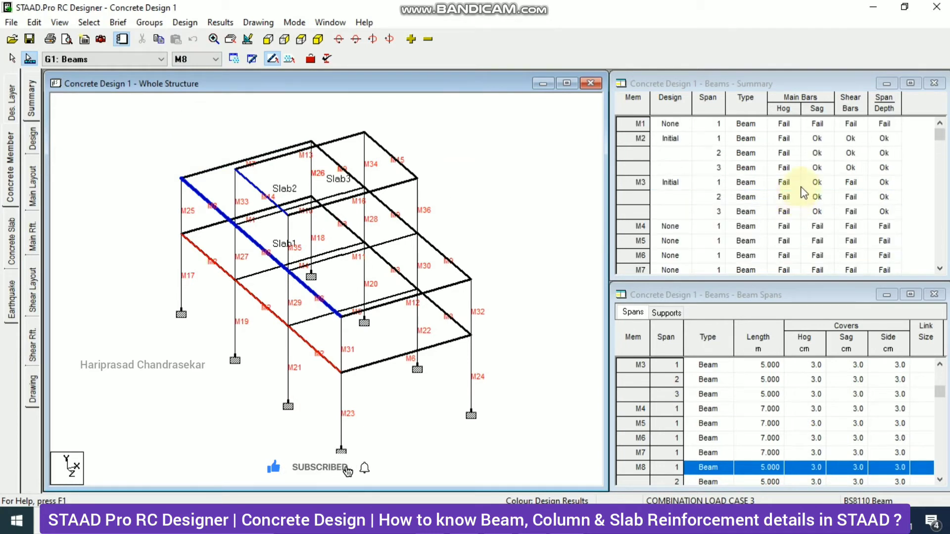
left_click(817, 138)
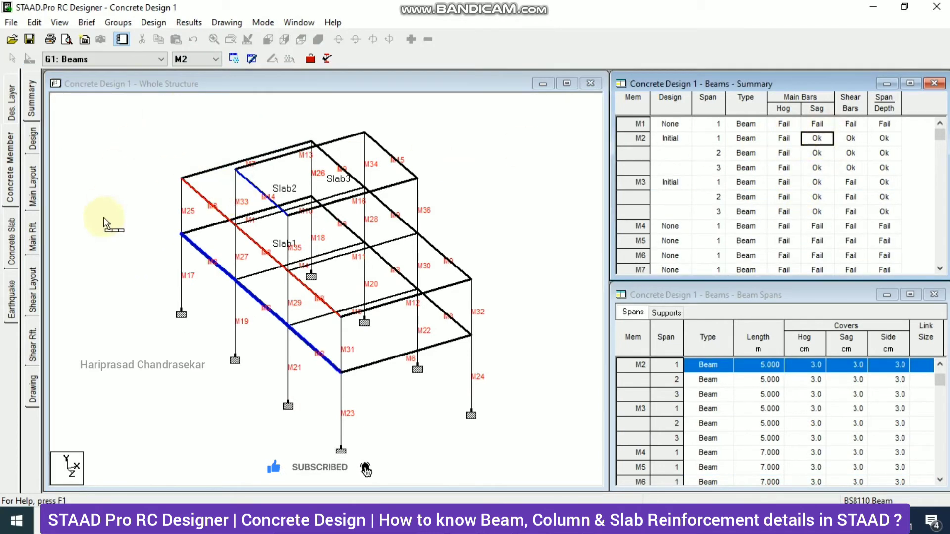
- Preview beam M2's DXF drawing with cuts after Span 1 and Span 2, proceed to saving, and cancel the export
left_click(38, 390)
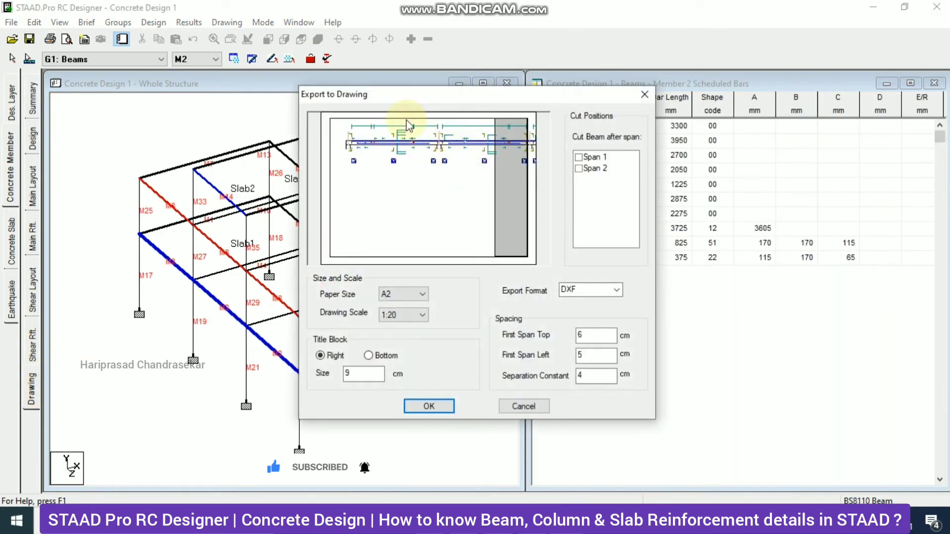
left_click(579, 157)
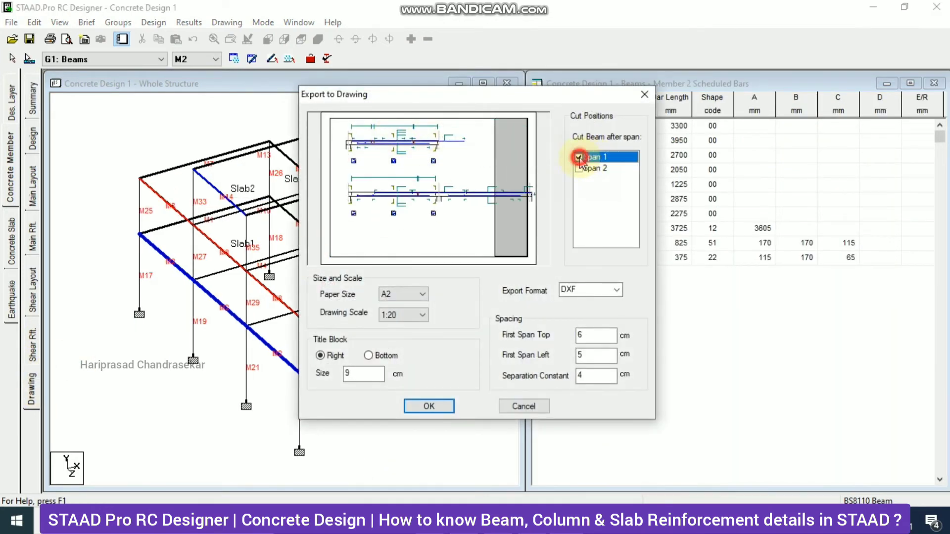
left_click(579, 168)
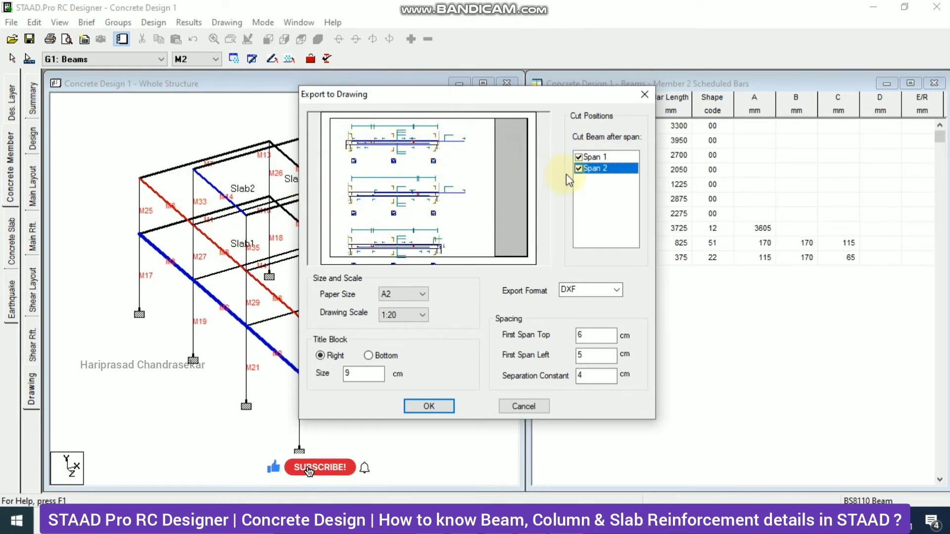
left_click(578, 157)
left_click(578, 169)
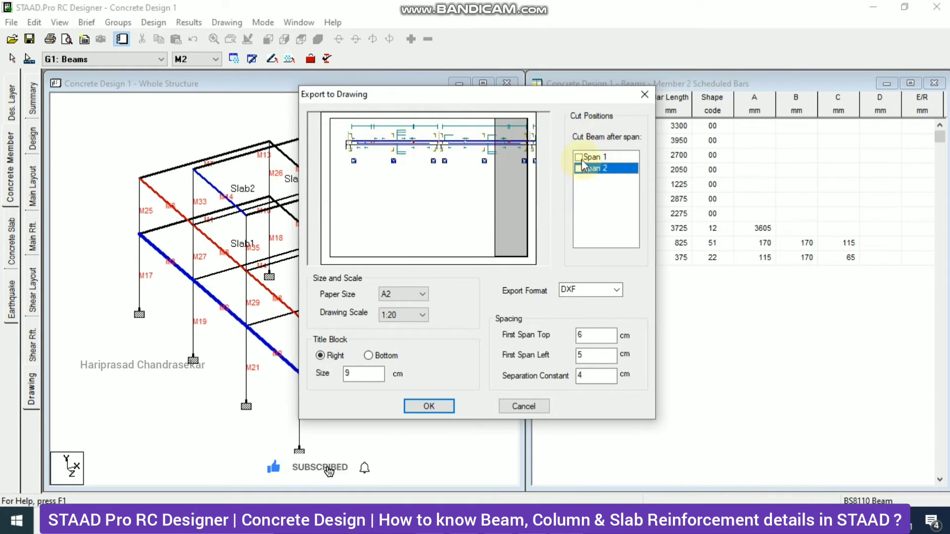
left_click(579, 157)
left_click(578, 169)
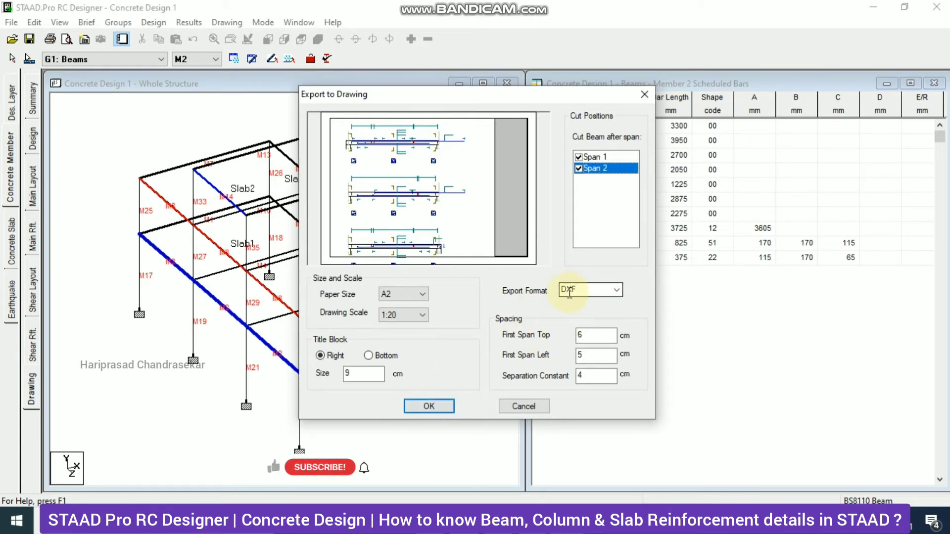
left_click(454, 410)
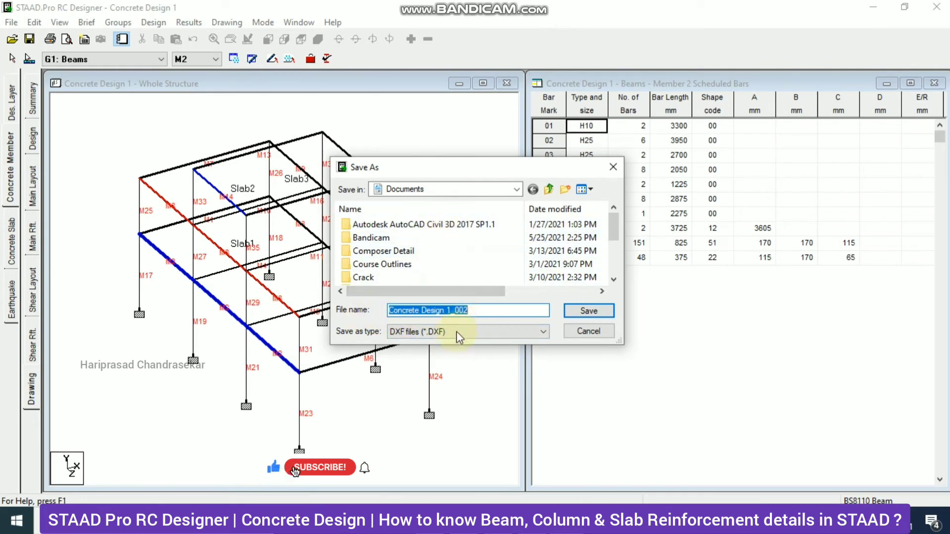
left_click(591, 333)
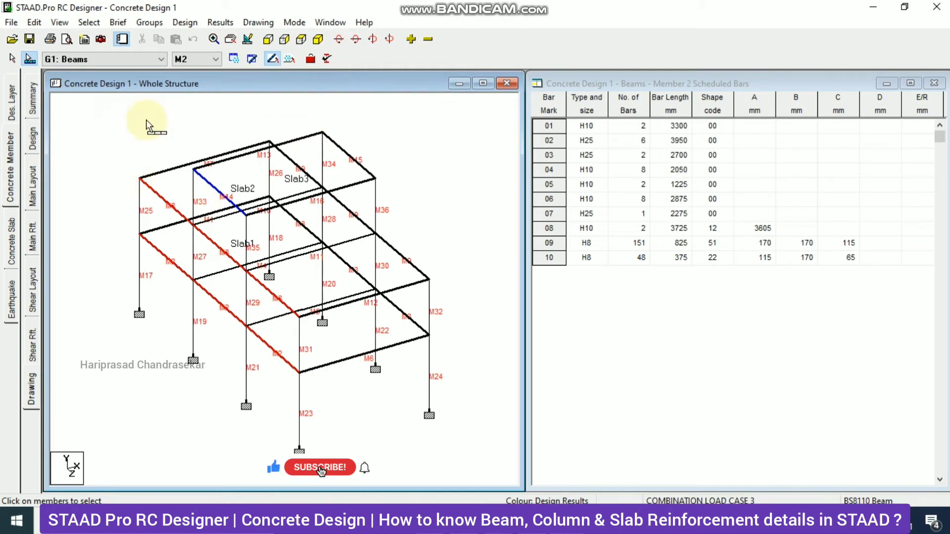
- Switch to the concrete slab results and view the summary, displacements, moments and regions of Slab Design 1
left_click(14, 234)
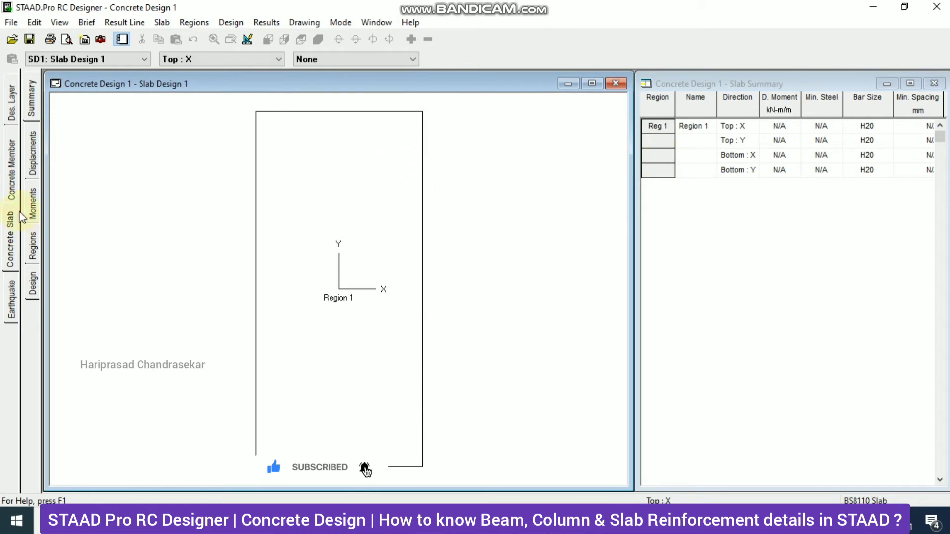
left_click(34, 146)
left_click(37, 202)
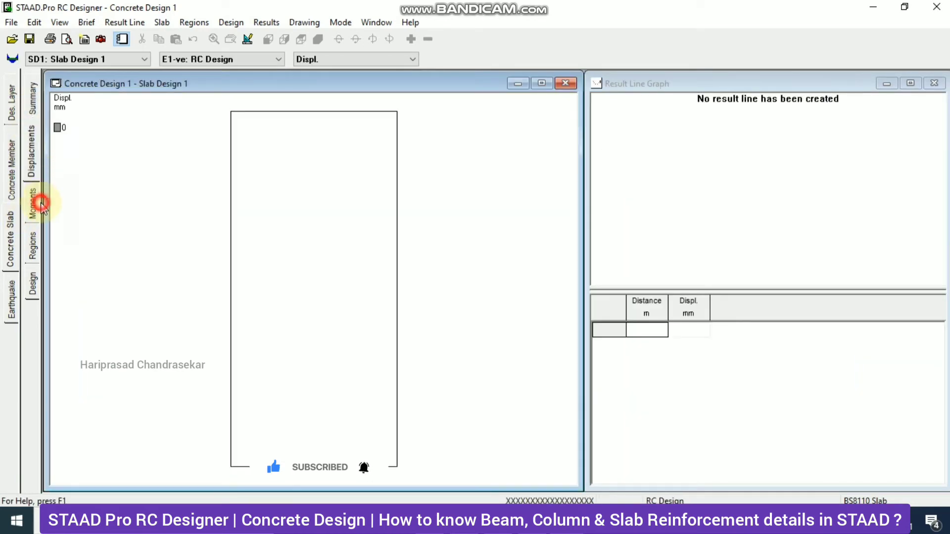
left_click(33, 245)
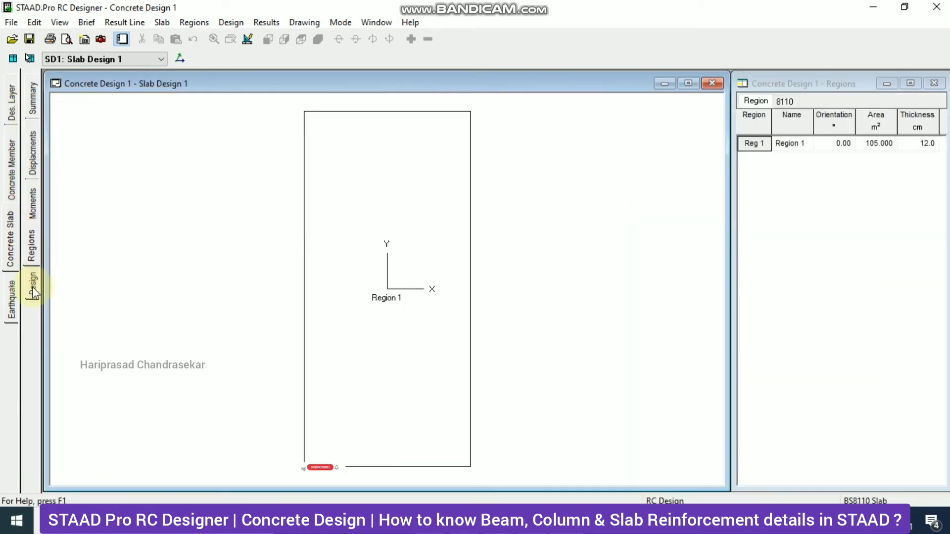
- Run the design of Region 1 in Slab Design 1 and display the design moment for Top X
left_click(32, 285)
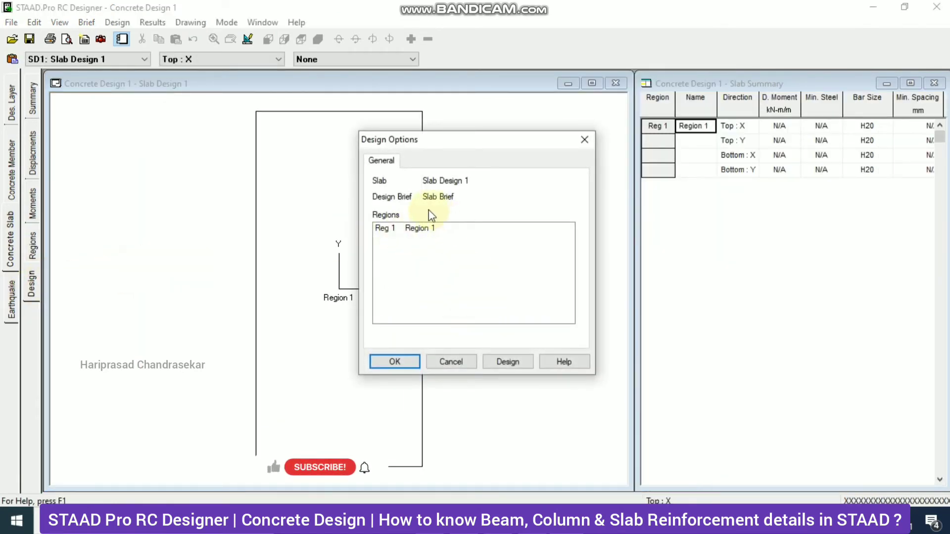
left_click(509, 362)
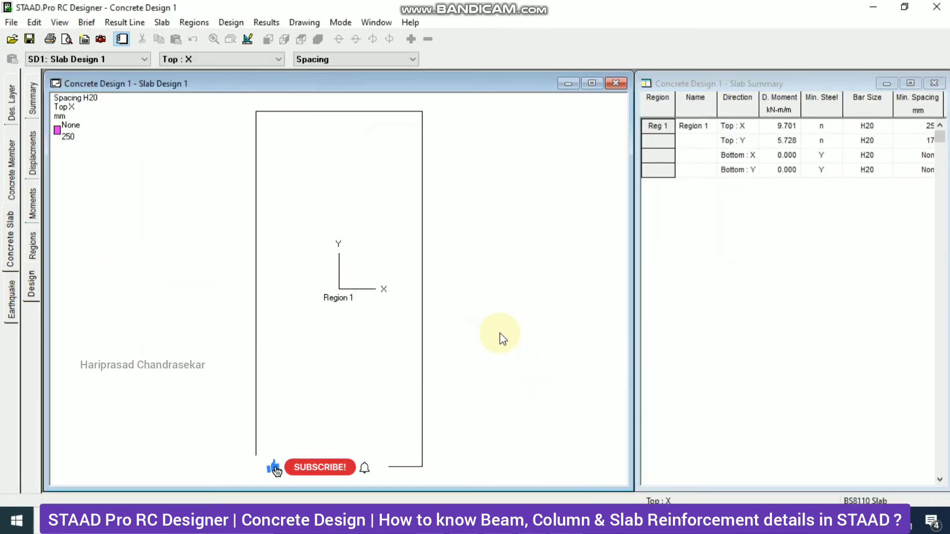
left_click(242, 58)
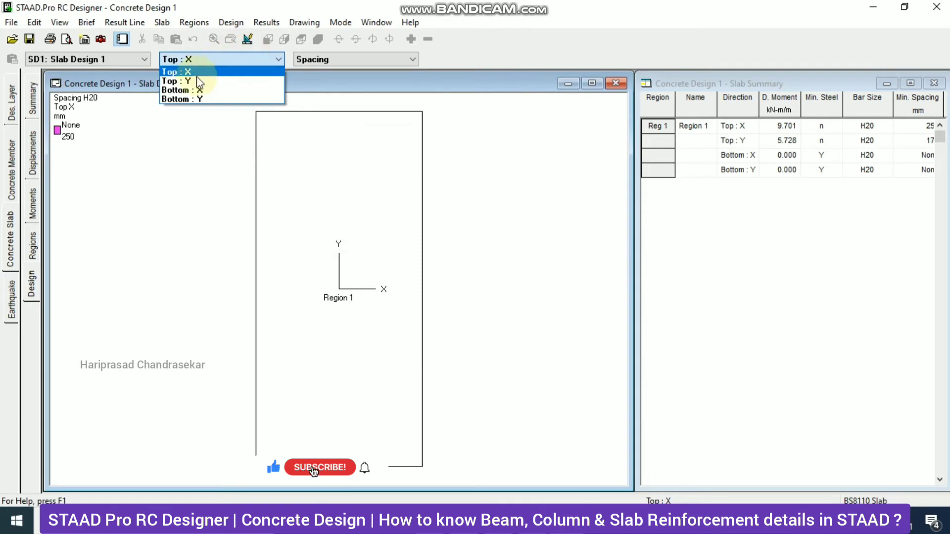
left_click(319, 51)
left_click(320, 58)
left_click(317, 81)
- Display Slab Design 1's required steel and bar spacing for Top X, ending on the required steel plot
left_click(327, 58)
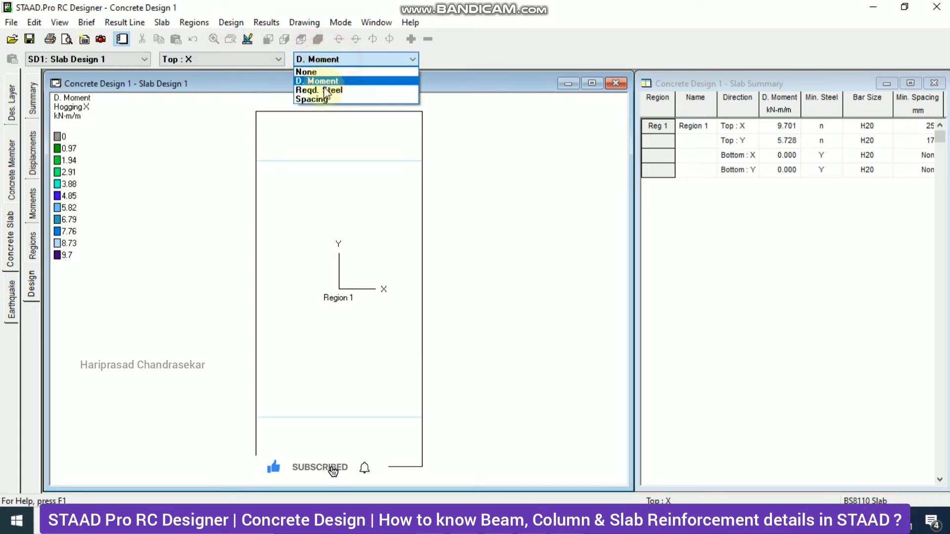
left_click(319, 90)
left_click(329, 60)
left_click(324, 99)
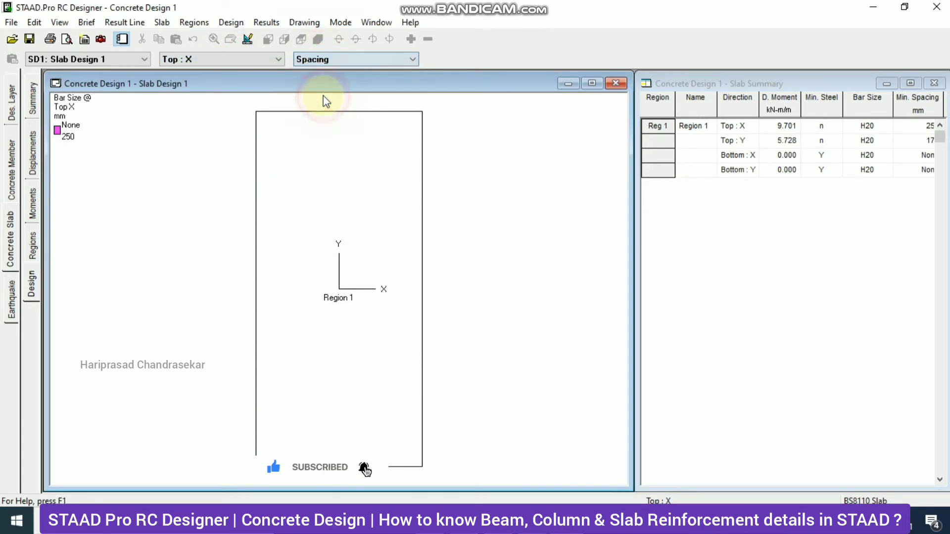
left_click(317, 59)
left_click(319, 90)
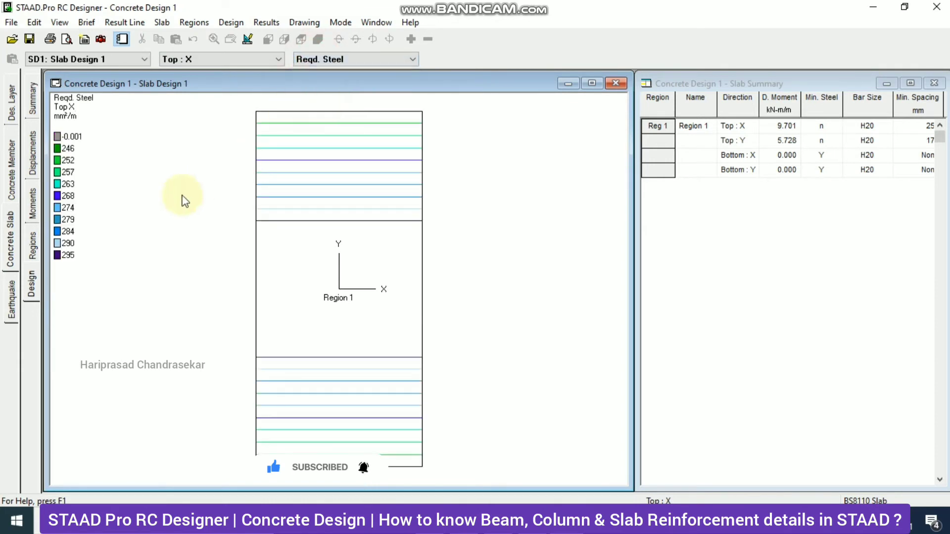
- Review the regions, moments and displacements of Slab Design 1 and run its design again
left_click(33, 250)
left_click(34, 213)
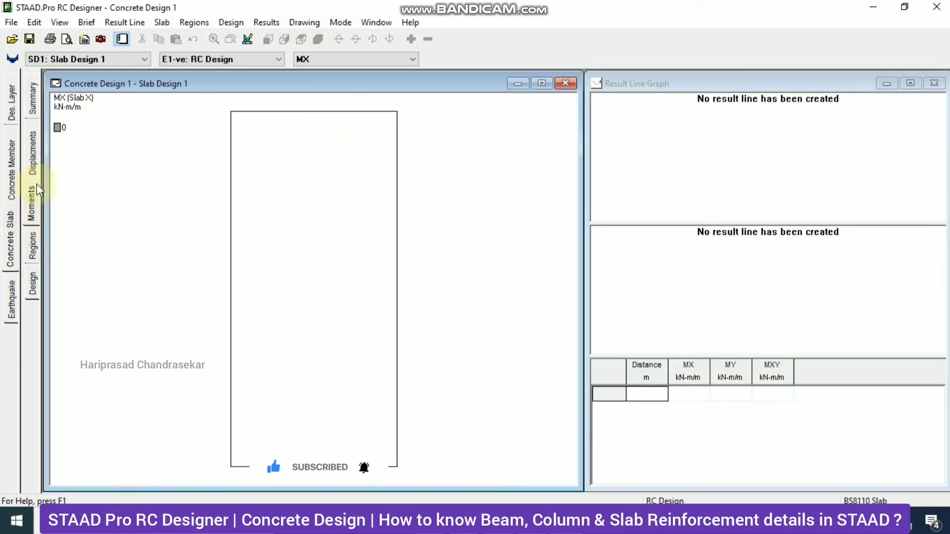
left_click(34, 163)
left_click(32, 284)
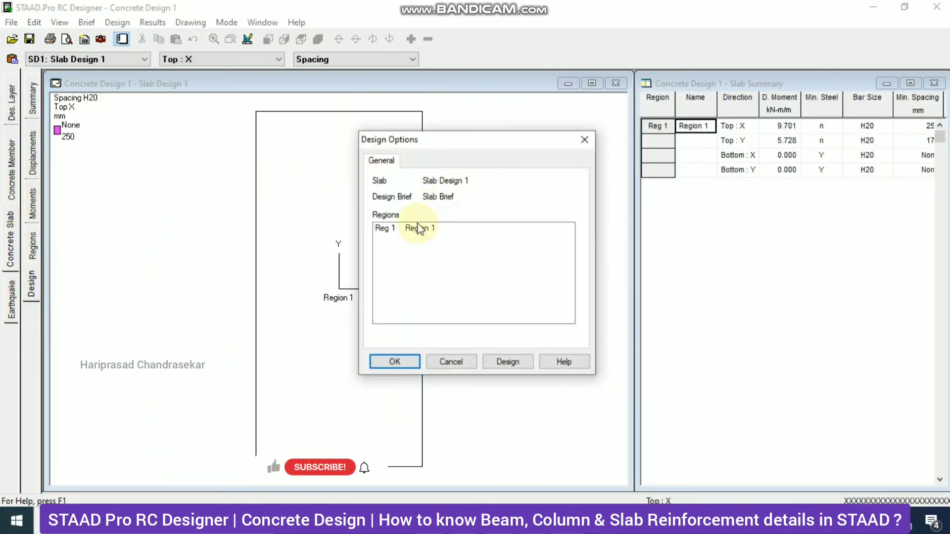
left_click(508, 362)
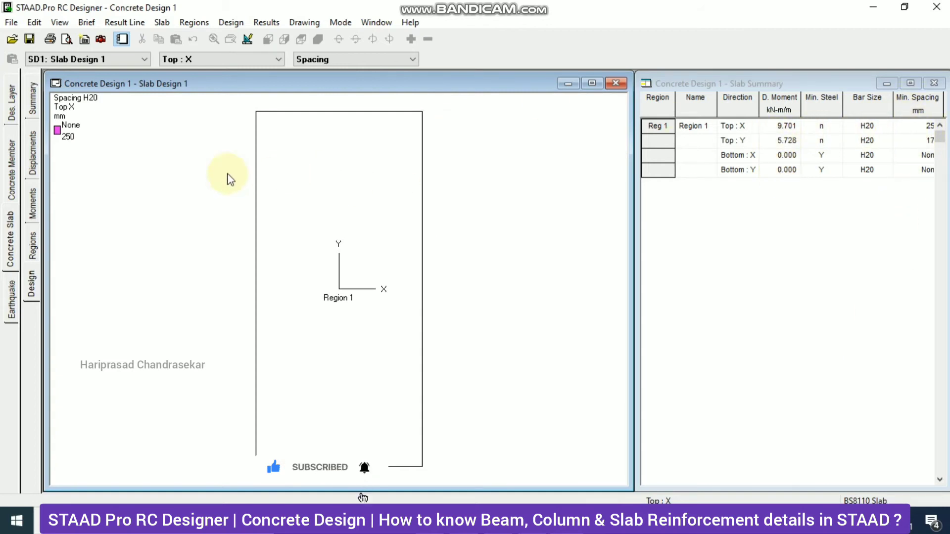
- Switch to Slab Design 2 and run the design of its Region 1
left_click(115, 57)
left_click(96, 98)
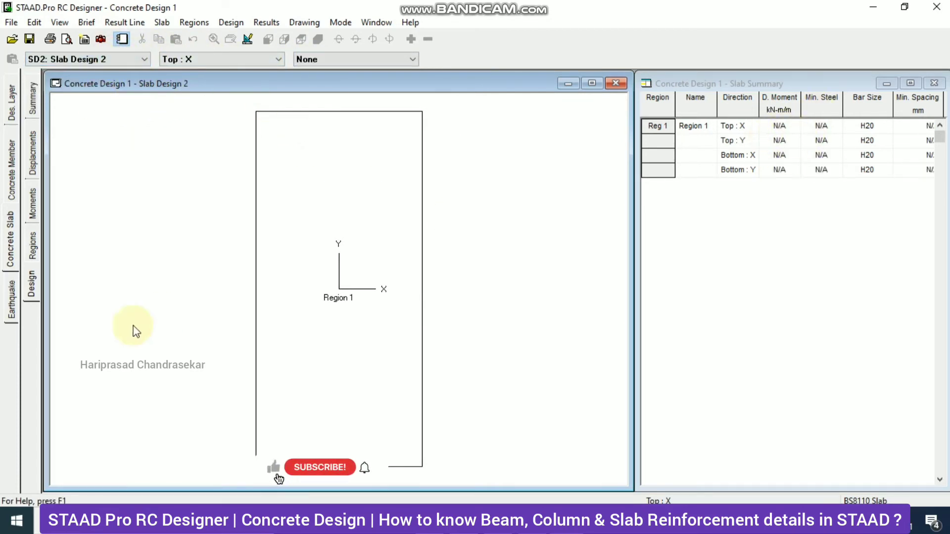
left_click(30, 286)
left_click(509, 362)
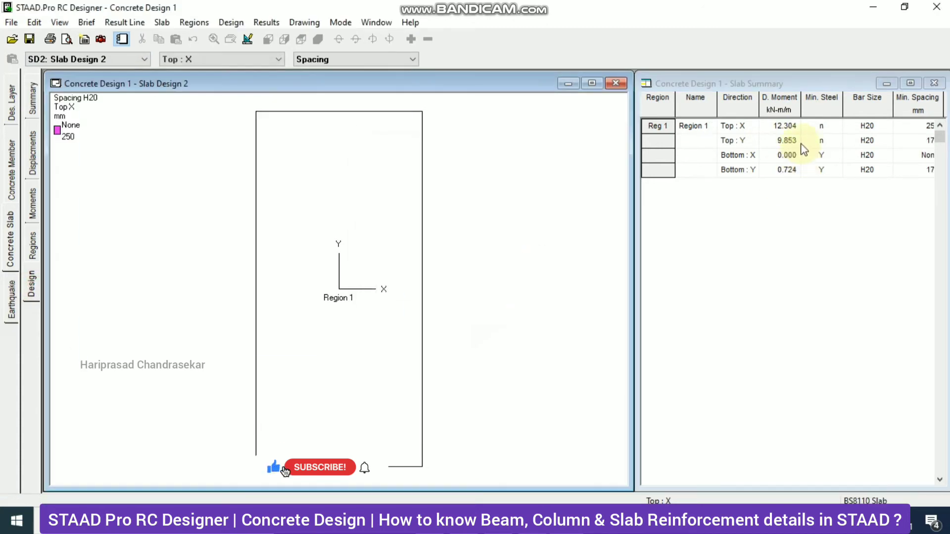
- Switch to Slab Design 3 and run the design of its Region 1
left_click(94, 59)
left_click(89, 109)
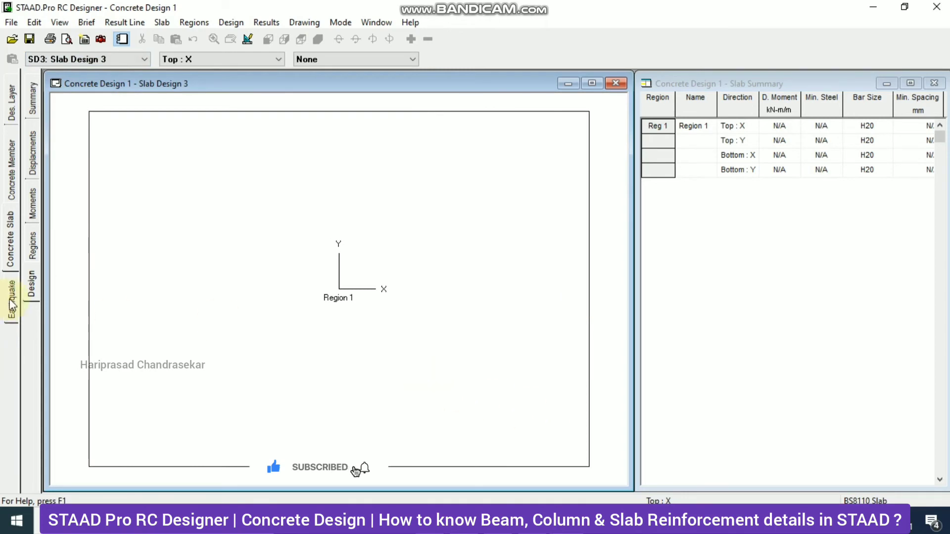
left_click(31, 283)
left_click(517, 359)
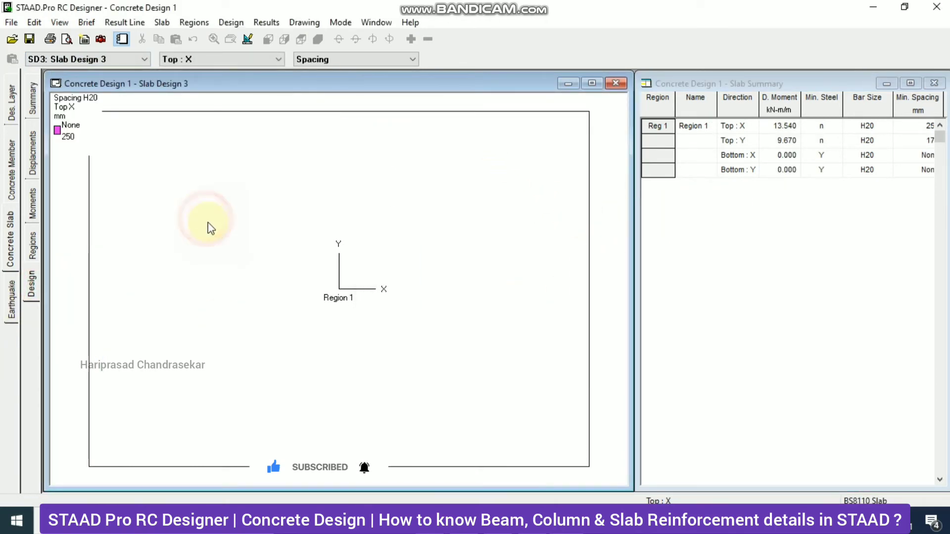
- Create a horizontal result line across the full width of Slab Design 3 in the displacements view
left_click(121, 23)
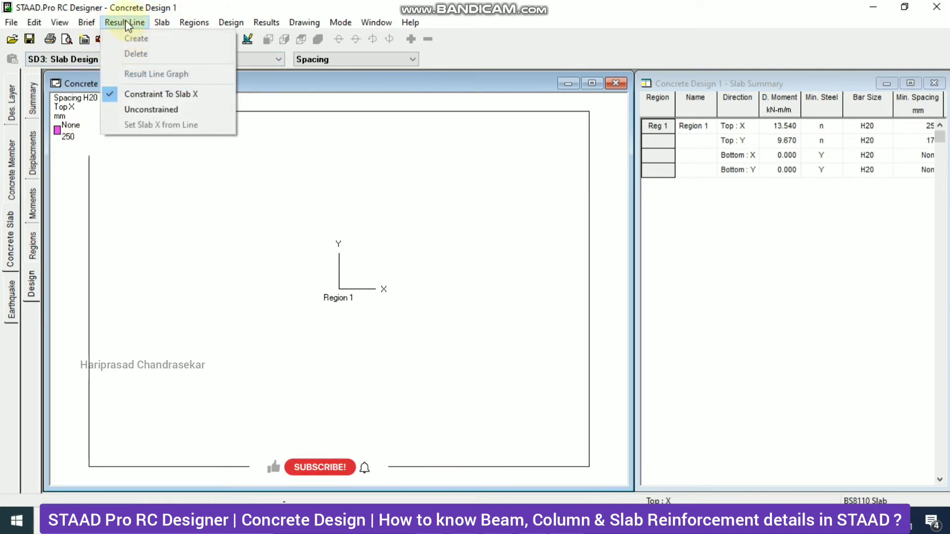
left_click(176, 228)
left_click(31, 153)
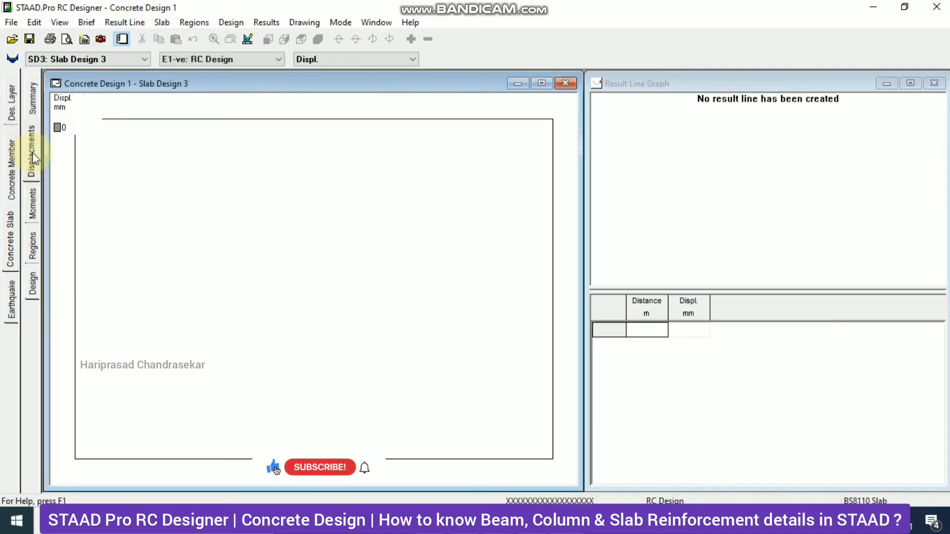
left_click(125, 23)
left_click(136, 35)
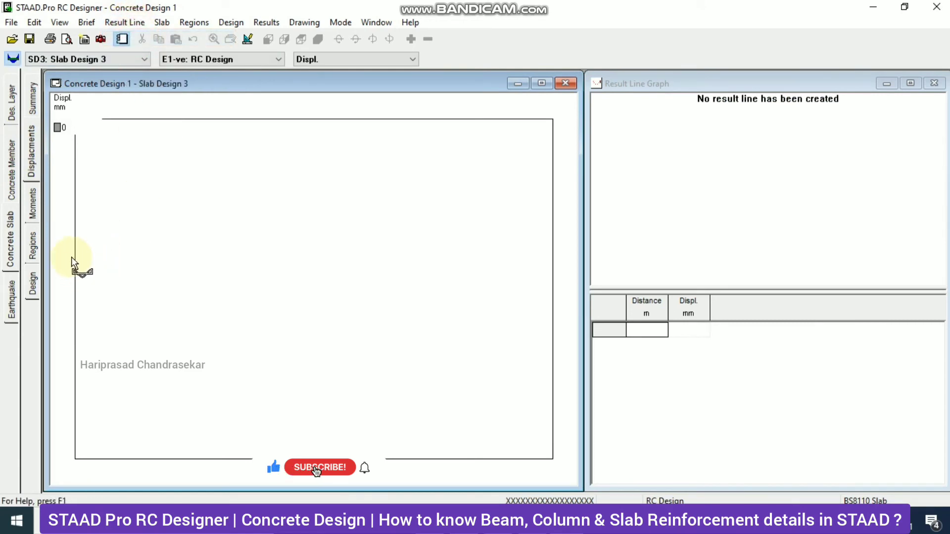
left_click(555, 254)
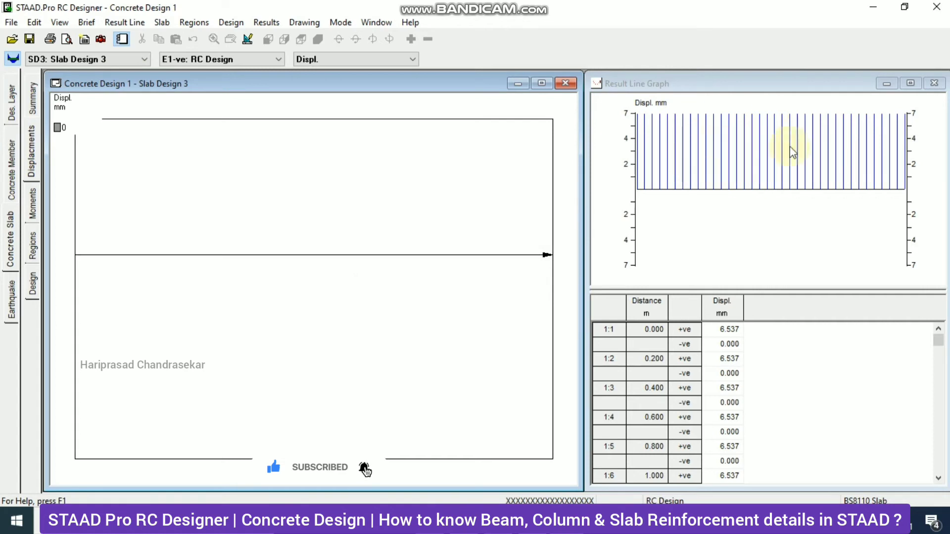
- Set the load case to C3: COMBINATION LOAD CASE 3 and plot the Max Top stress, followed by the displacement
left_click(243, 59)
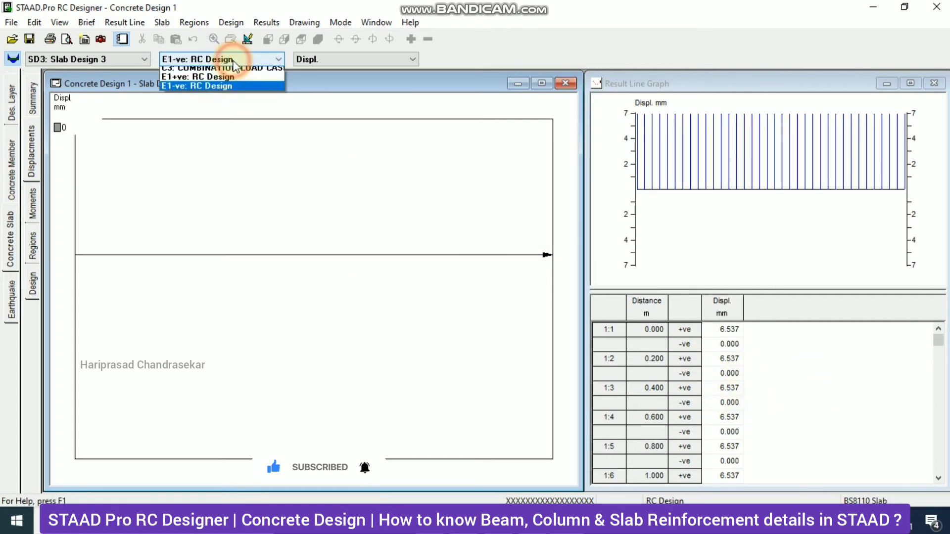
left_click(246, 59)
left_click(246, 59)
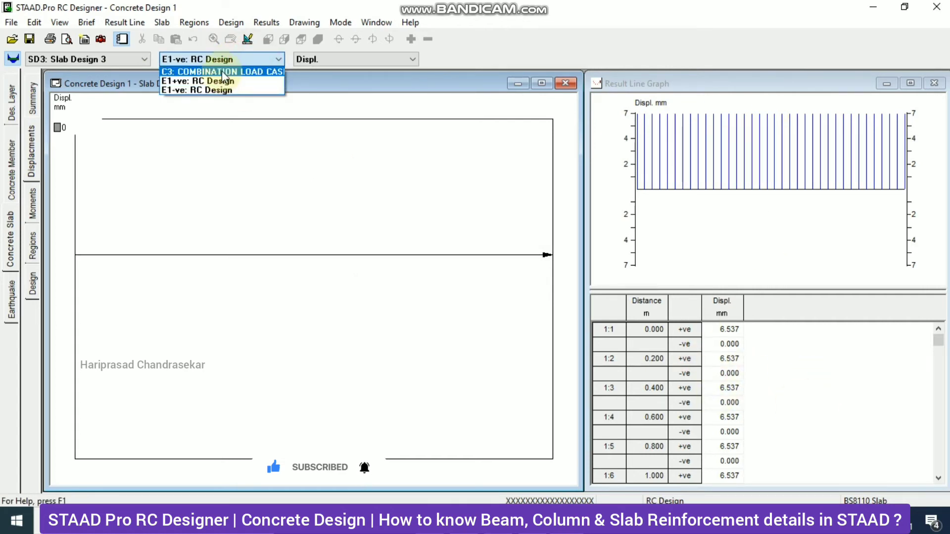
left_click(222, 71)
left_click(387, 58)
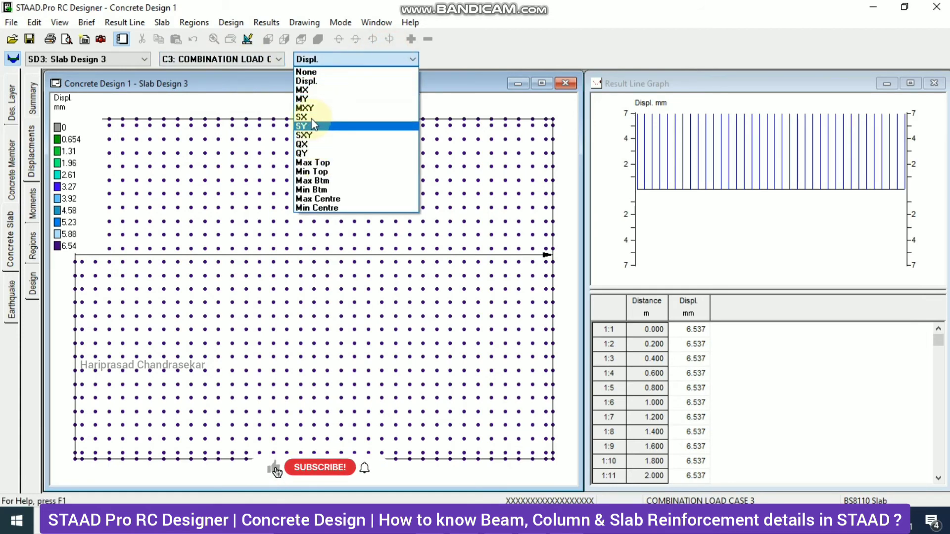
left_click(316, 162)
left_click(317, 61)
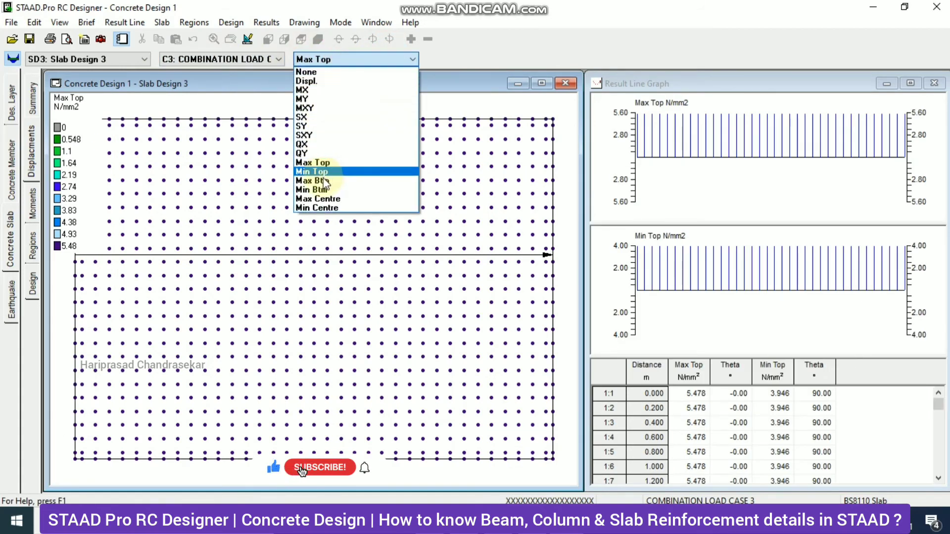
left_click(311, 83)
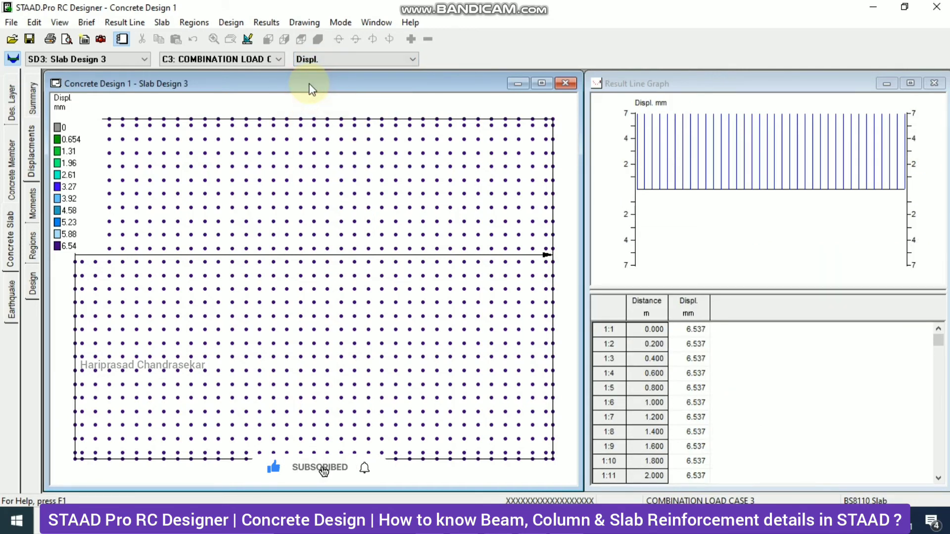
- Plot the SY stress of Slab Design 3 for combination load case 3, followed by the MX moment
left_click(309, 59)
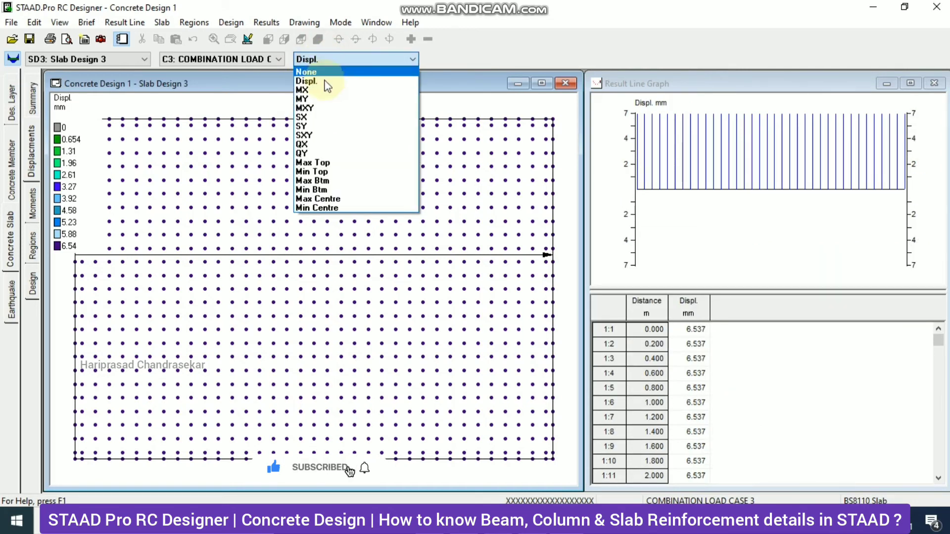
left_click(313, 126)
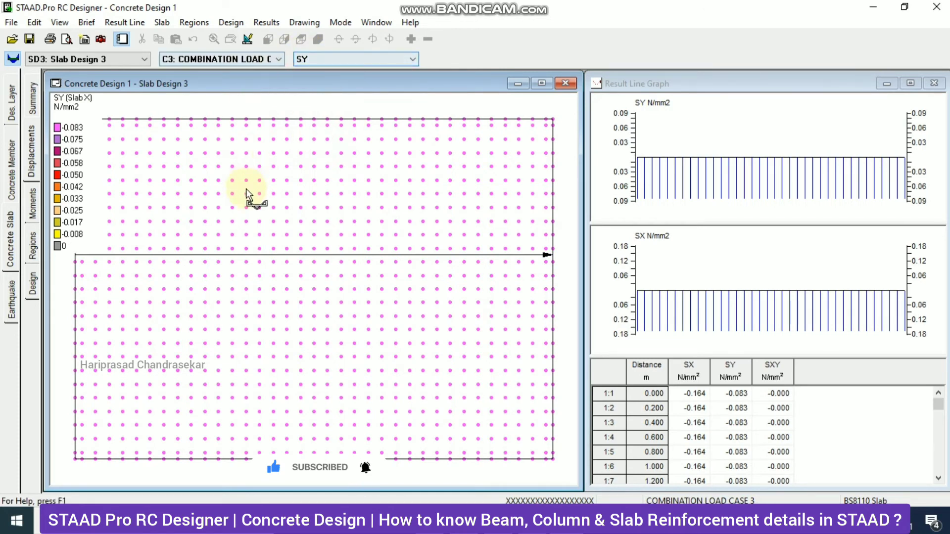
left_click(252, 59)
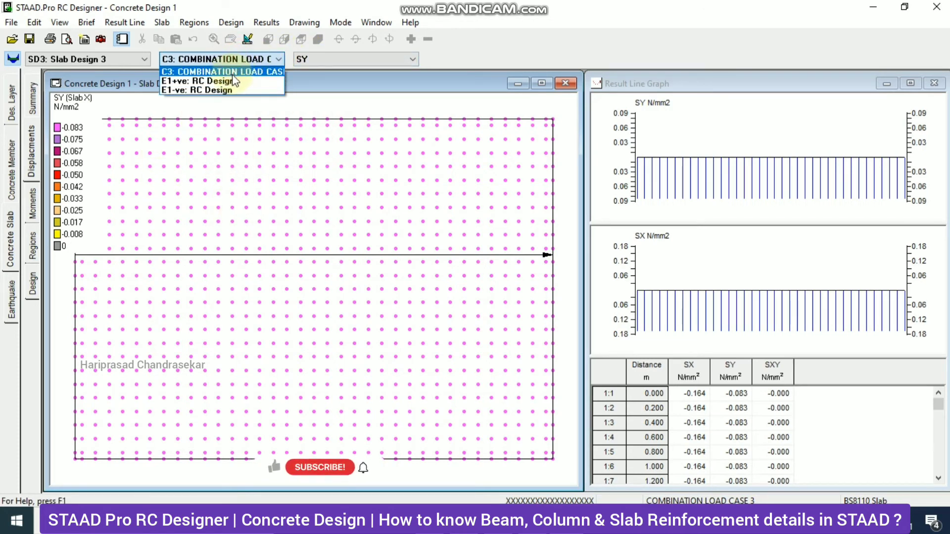
left_click(252, 62)
left_click(324, 60)
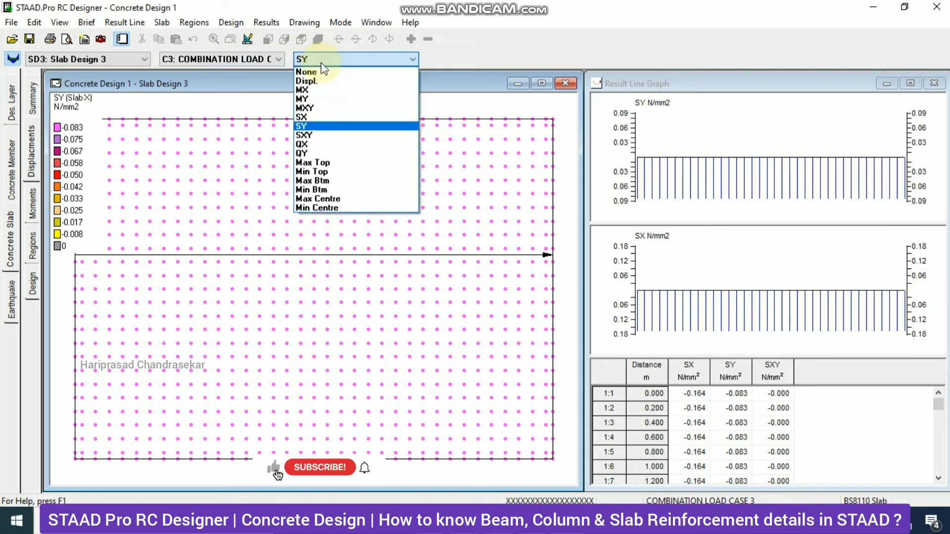
left_click(309, 90)
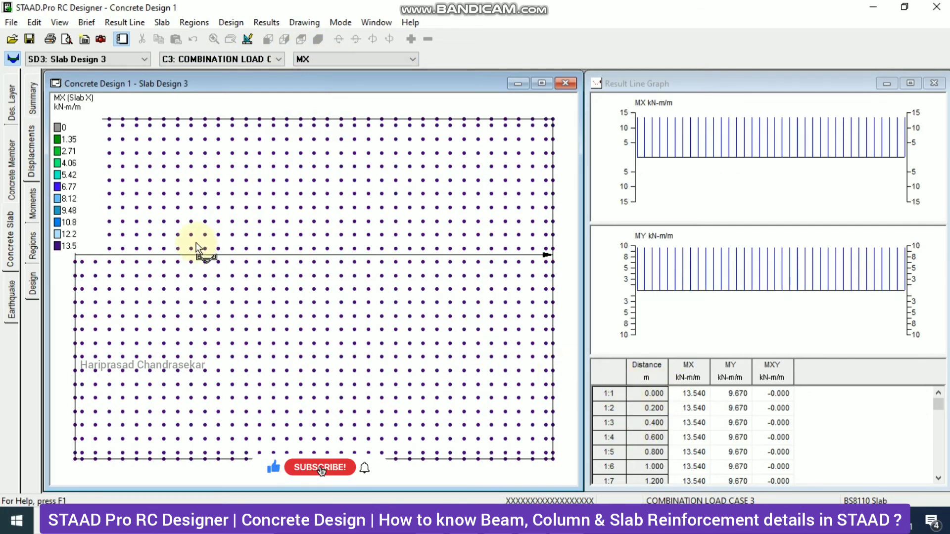
- View the regions of Slab Design 3, reopen its design results and show the bar spacing for Top Y
left_click(32, 248)
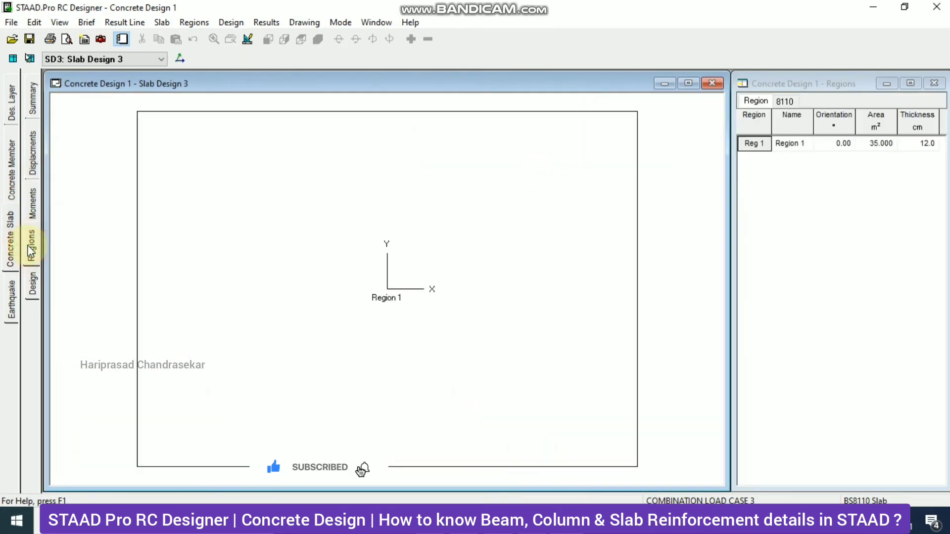
left_click(33, 290)
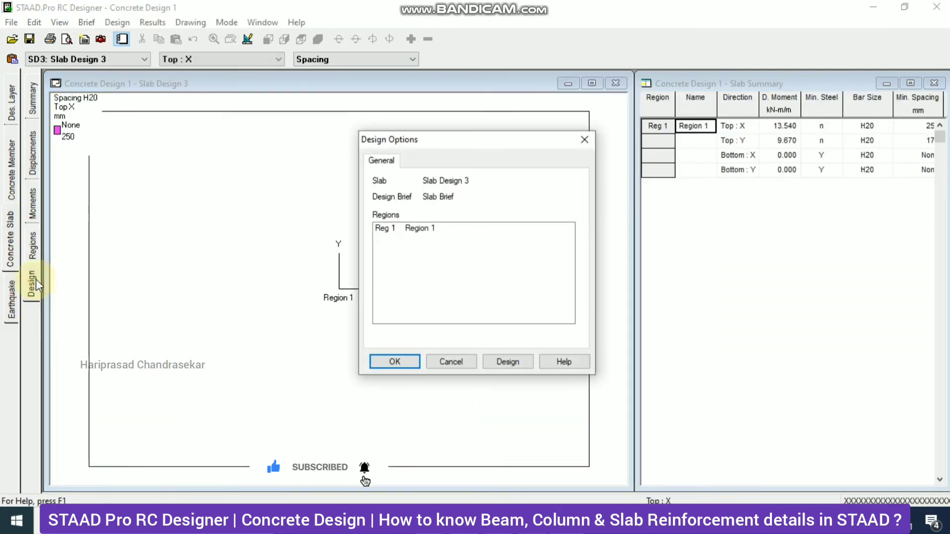
left_click(404, 363)
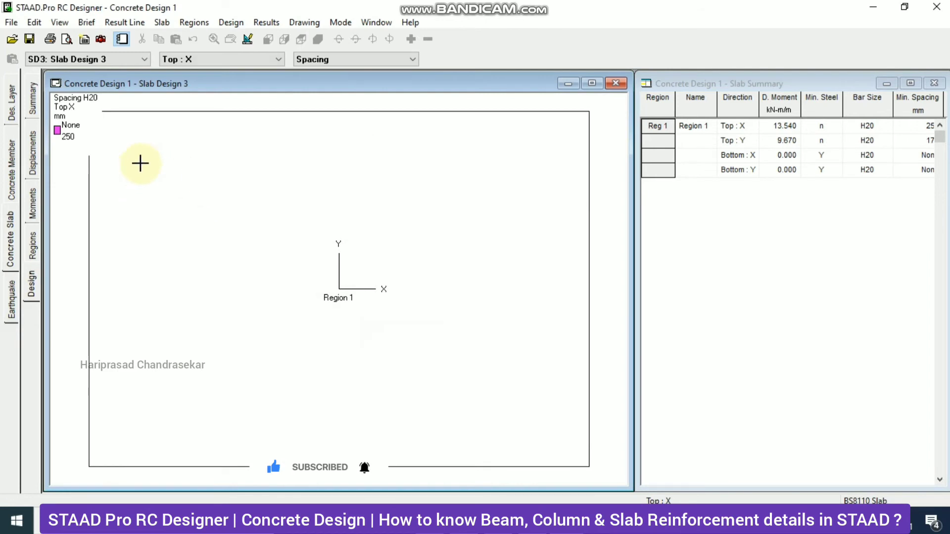
left_click(278, 59)
left_click(204, 81)
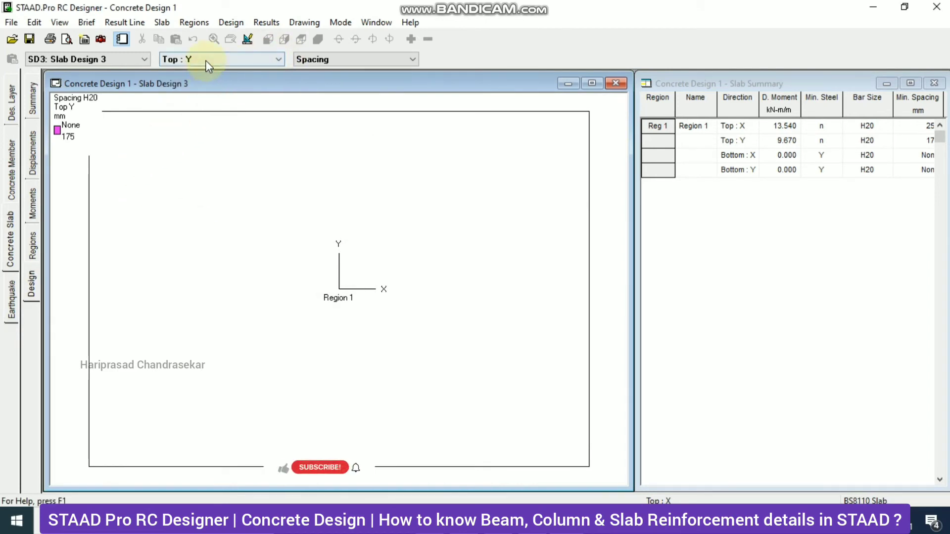
- Try the Draw Boundaries command on Slab Design 3, leave it, and view the slab's regions and moments
left_click(192, 22)
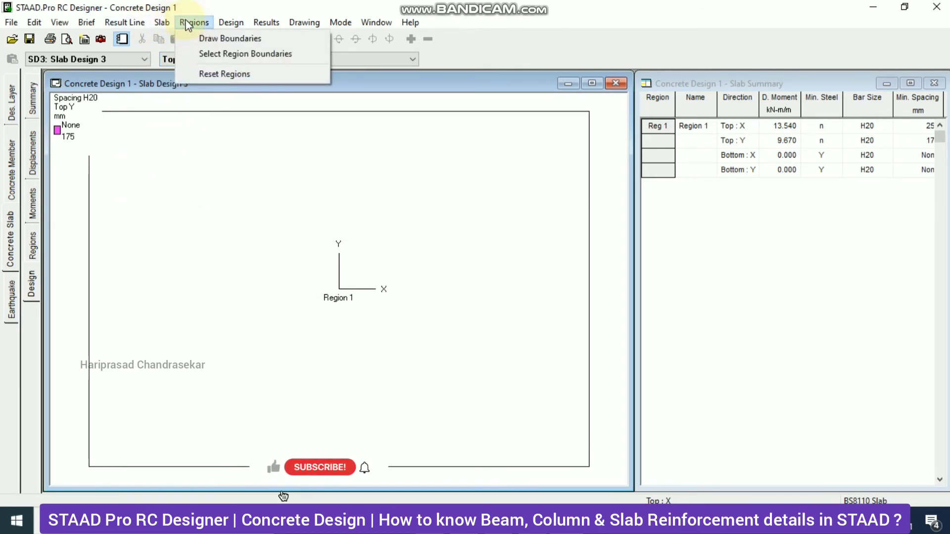
left_click(218, 38)
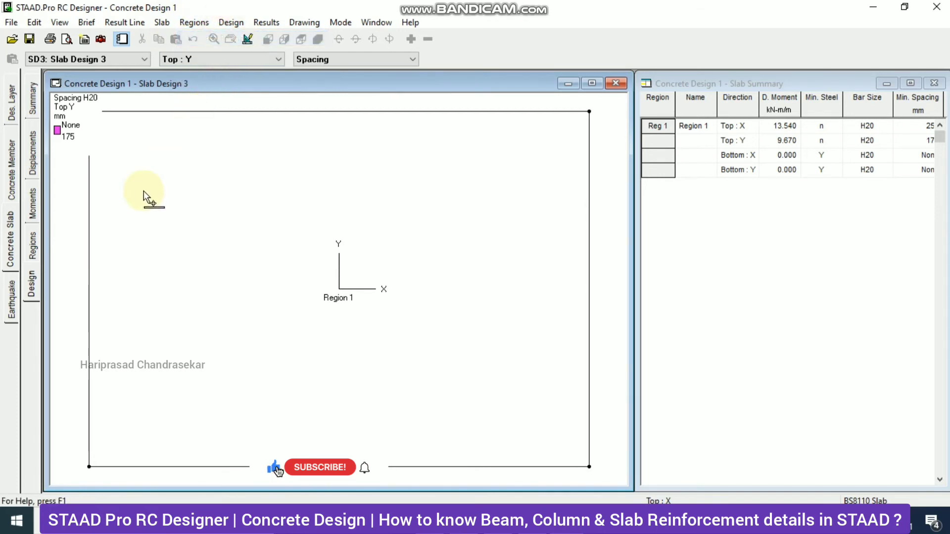
left_click(32, 245)
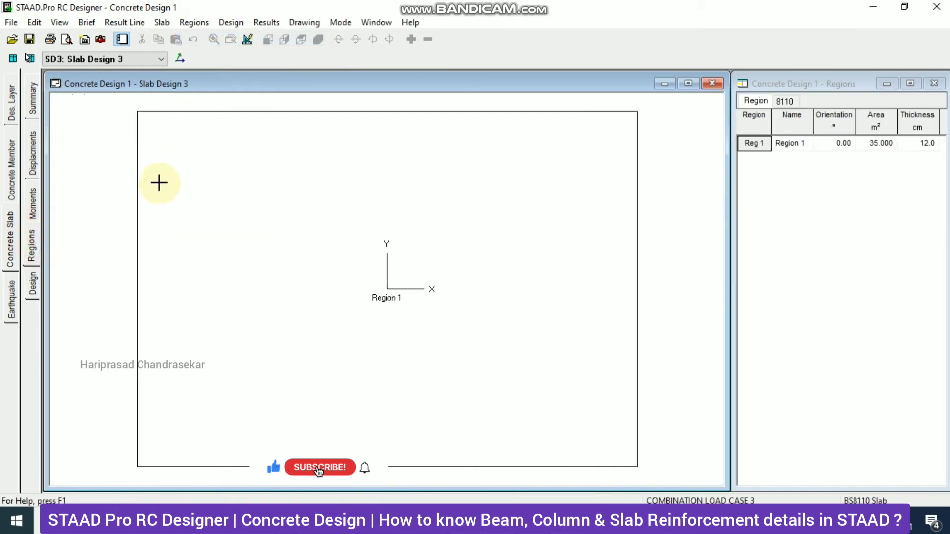
left_click(33, 203)
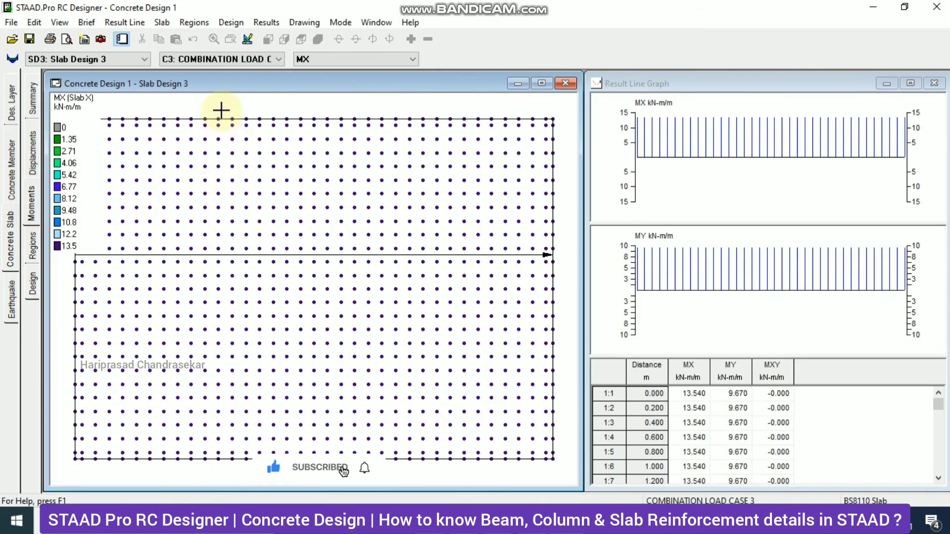
- Plot the displacements of Slab Design 3 and compare the RC Design envelopes E1+ve and E1-ve, returning to combination load case 3
left_click(33, 153)
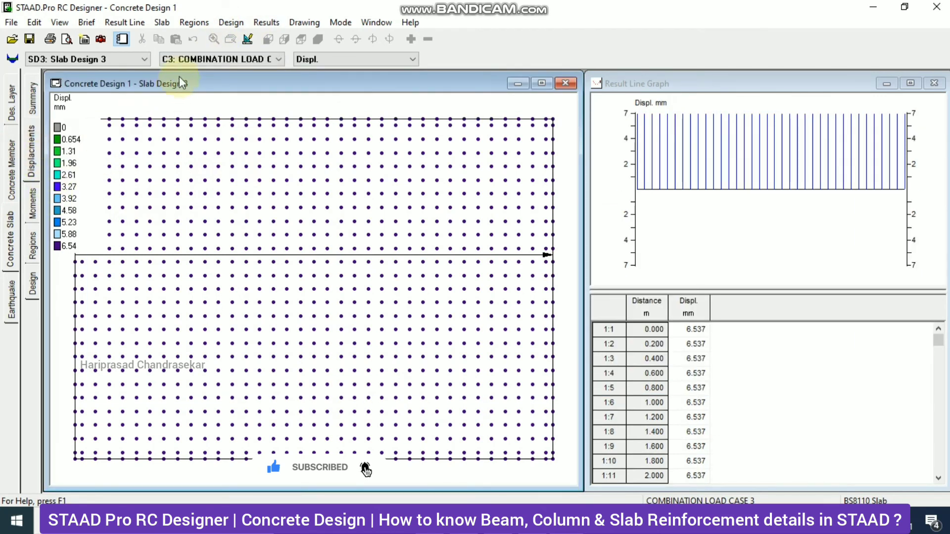
left_click(230, 59)
left_click(196, 77)
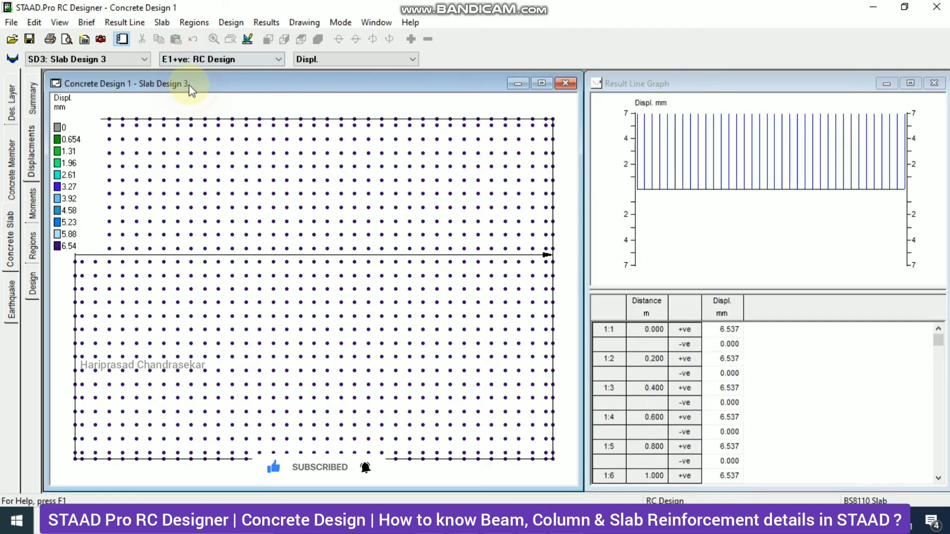
left_click(202, 63)
left_click(203, 86)
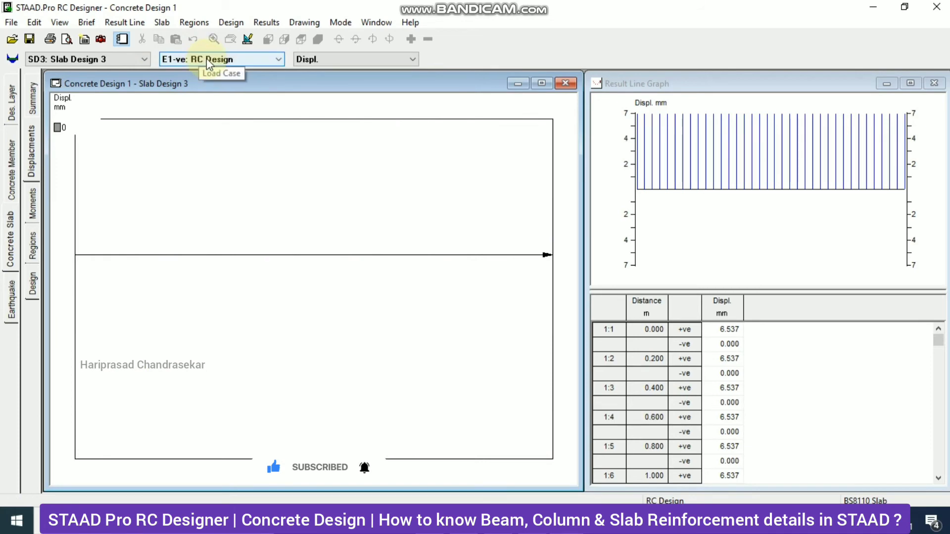
left_click(206, 57)
left_click(200, 81)
left_click(203, 61)
left_click(198, 72)
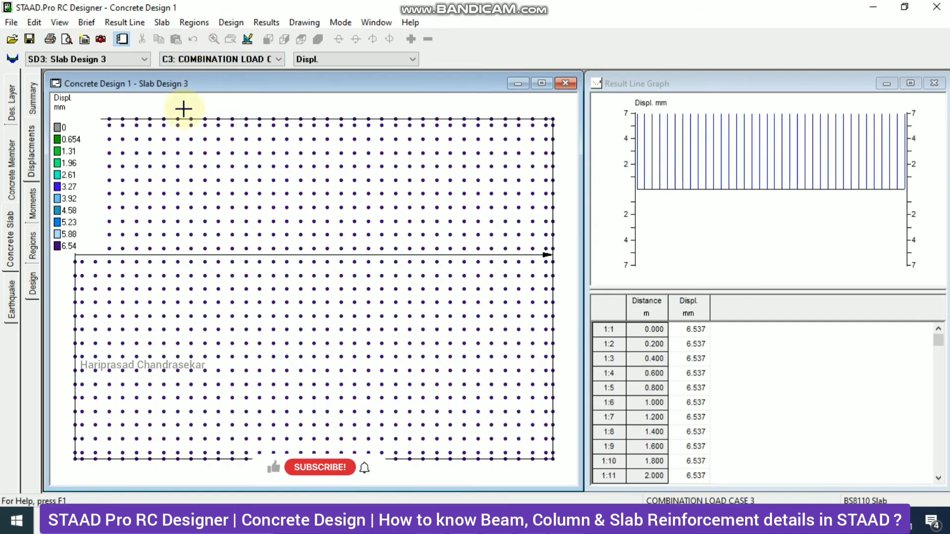
- Plot the MXY moment of Slab Design 3 for combination load case 3 and start the Draw Boundaries command
left_click(307, 60)
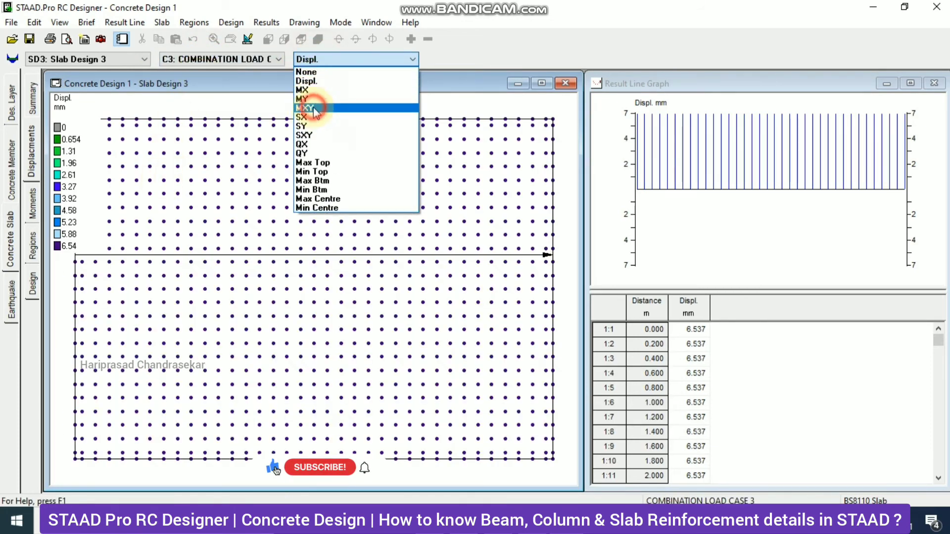
left_click(307, 111)
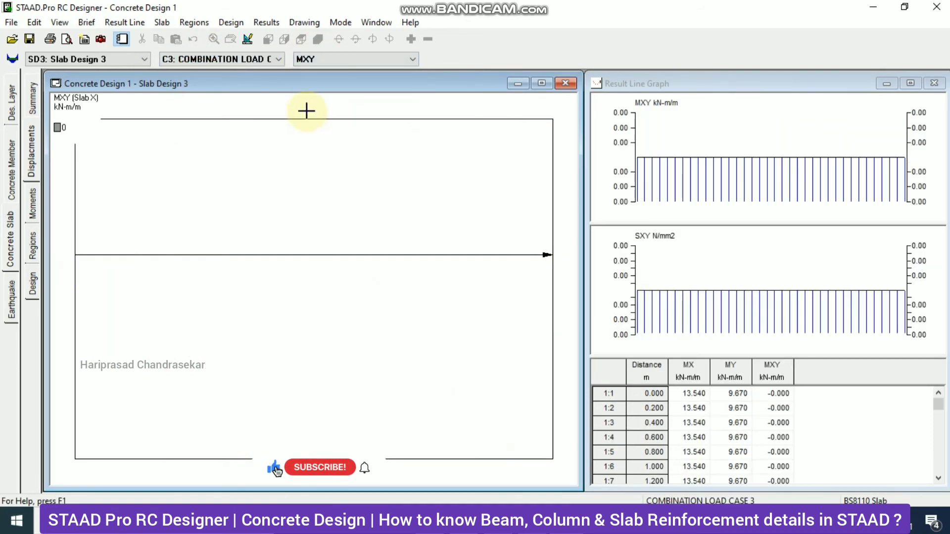
left_click(194, 22)
left_click(214, 36)
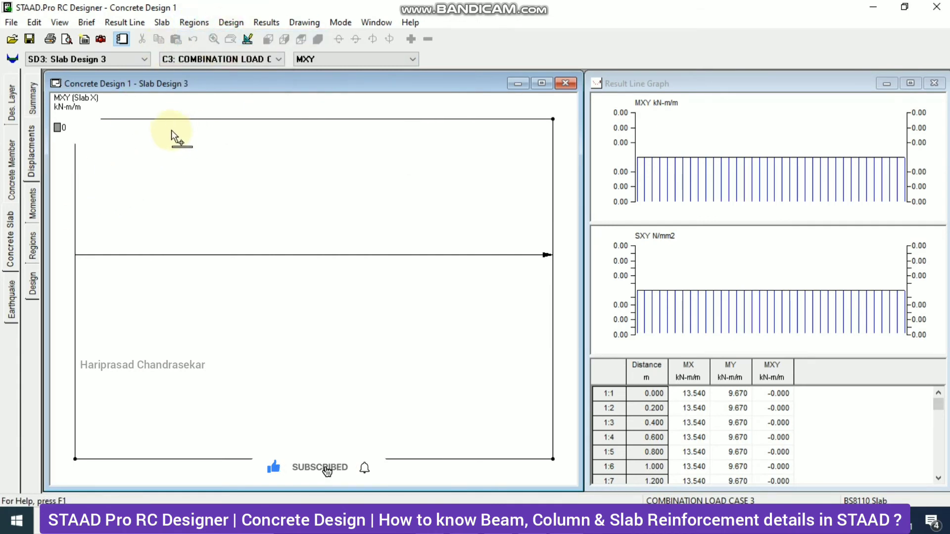
- View the regions of Slab Design 3, select Region 1 in the table and activate Draw Boundaries
left_click(35, 243)
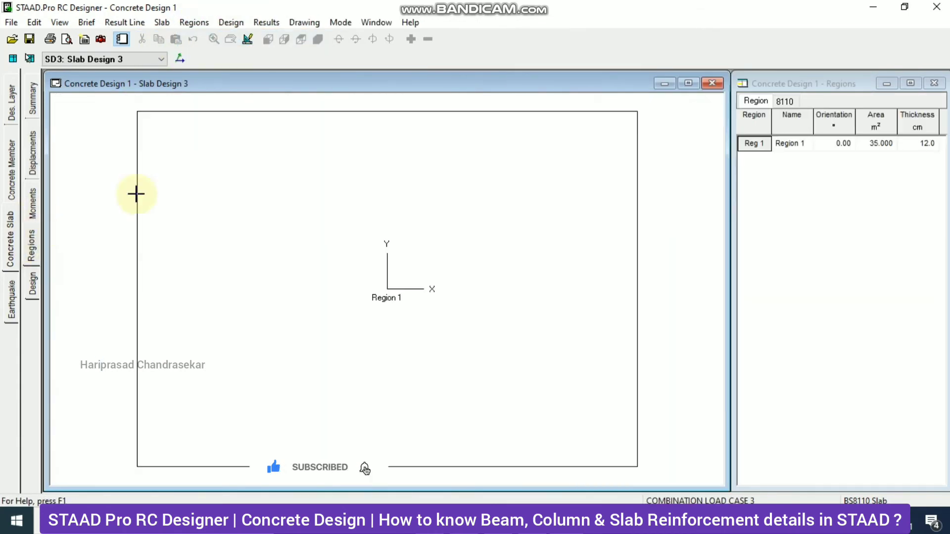
left_click(769, 143)
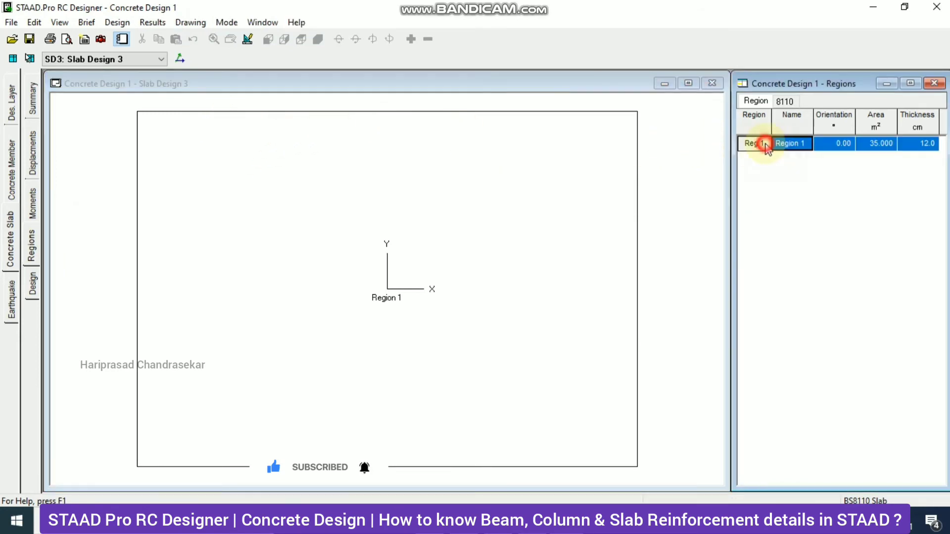
left_click(193, 22)
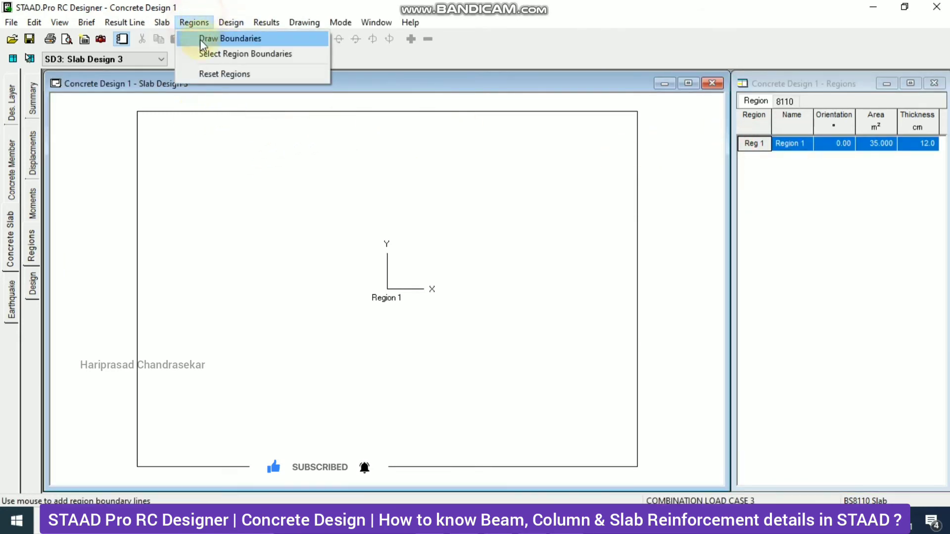
left_click(225, 42)
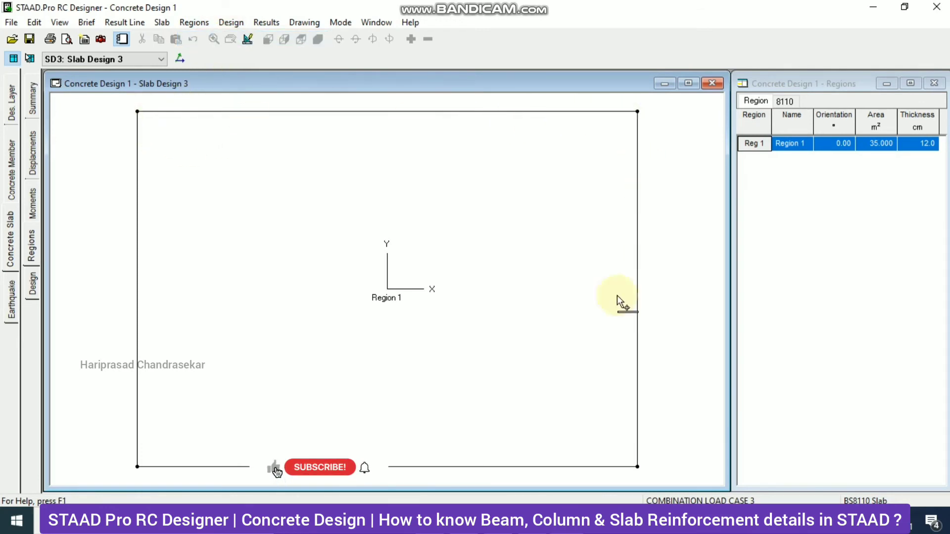
- Divide Slab Design 2 into three regions by drawing two horizontal boundaries between the intermediate nodes on opposite edges
left_click(113, 59)
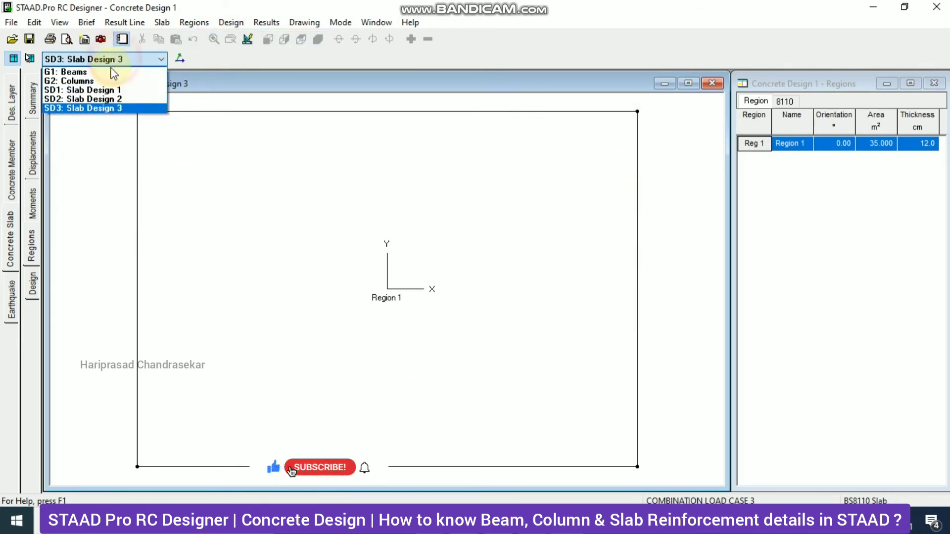
left_click(104, 100)
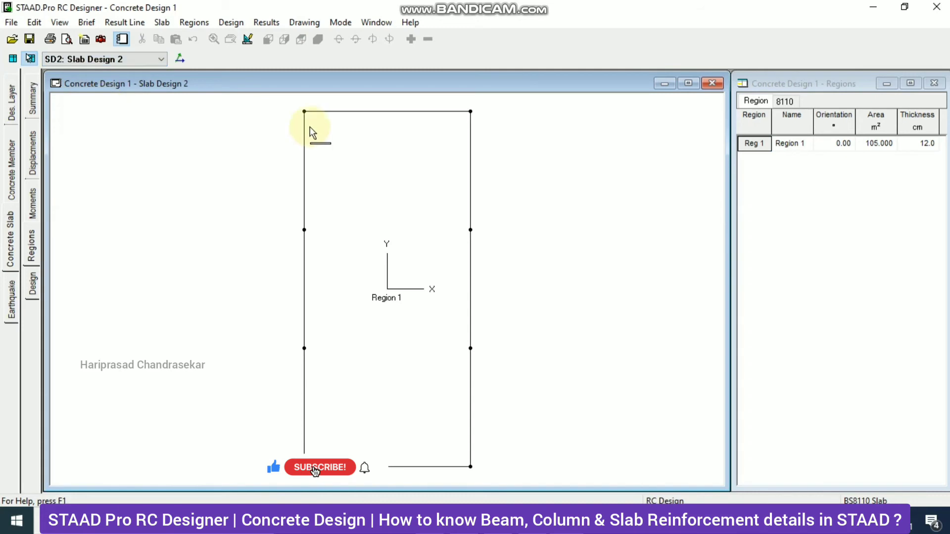
left_click(223, 24)
mouse_move(202, 23)
left_click(218, 38)
left_click(305, 230)
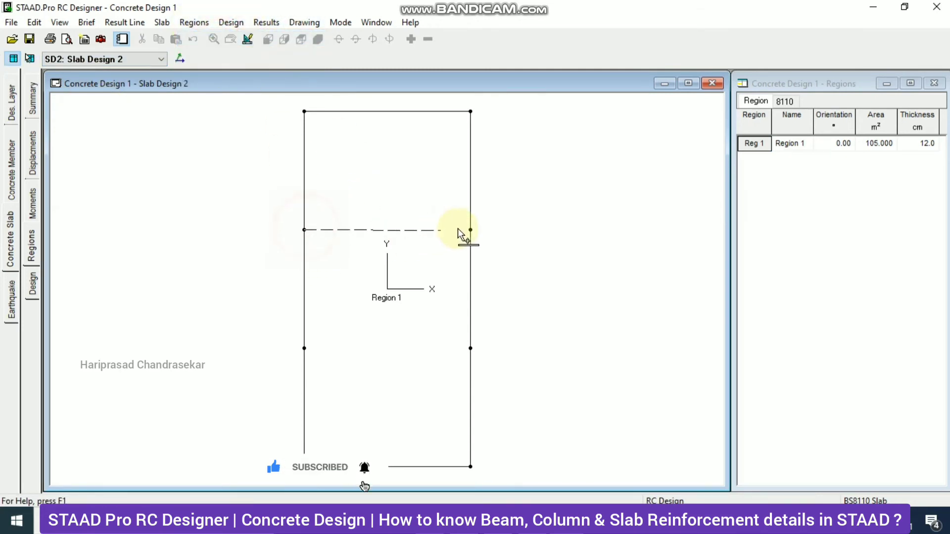
left_click(467, 229)
left_click(470, 229)
left_click(304, 348)
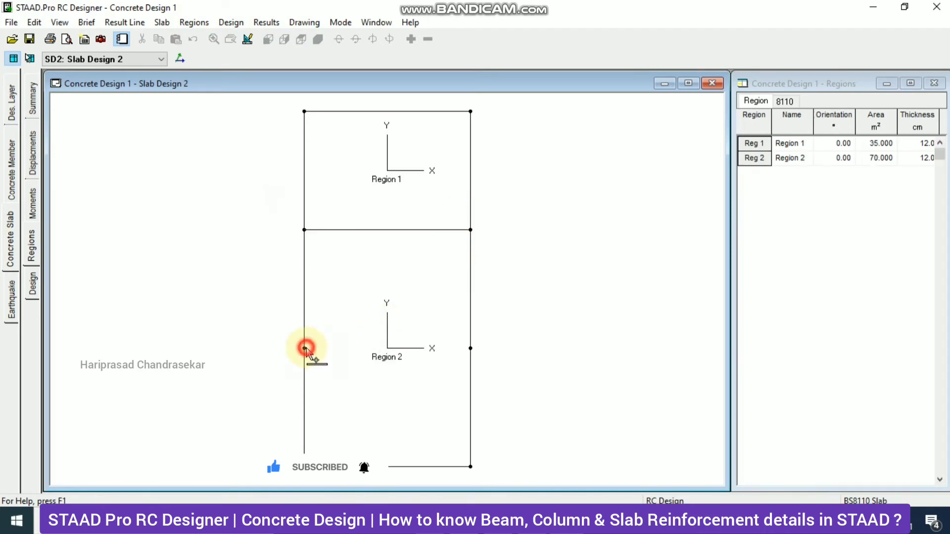
left_click(470, 348)
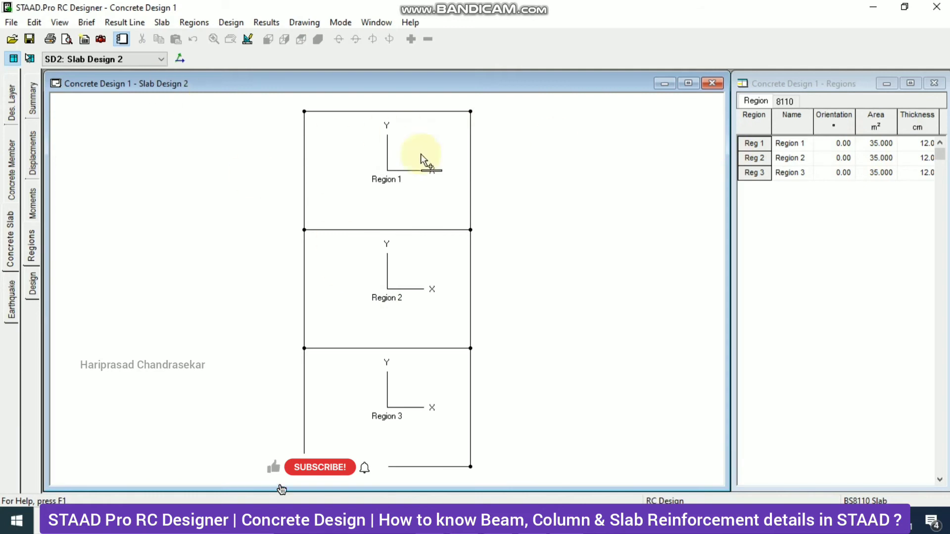
- Divide Slab Design 1 into three regions by drawing horizontal boundaries across both pairs of intermediate edge nodes
left_click(74, 59)
left_click(95, 90)
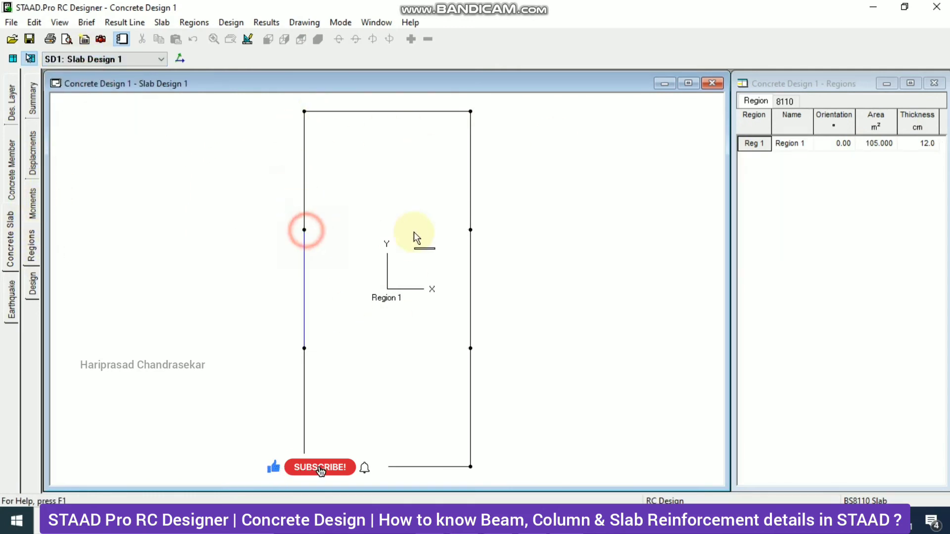
left_click(301, 23)
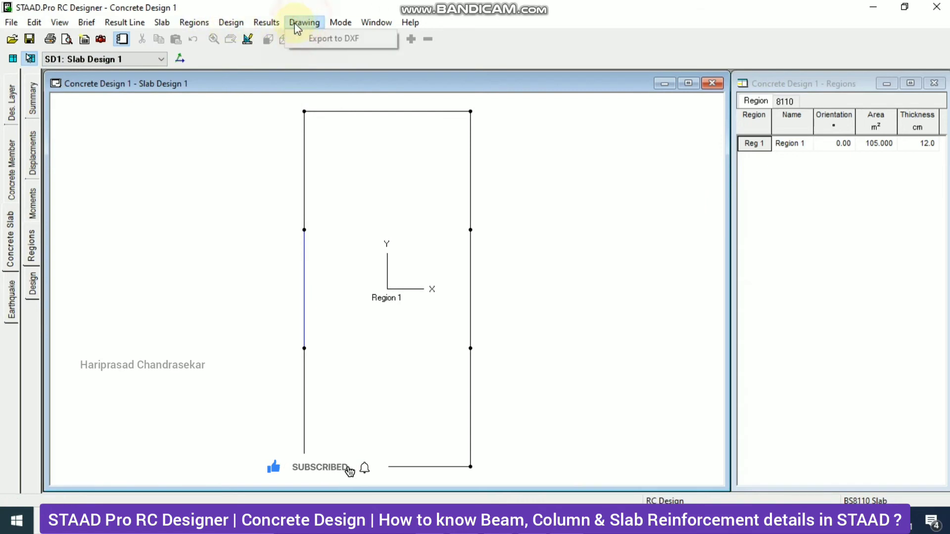
left_click(225, 36)
left_click(304, 229)
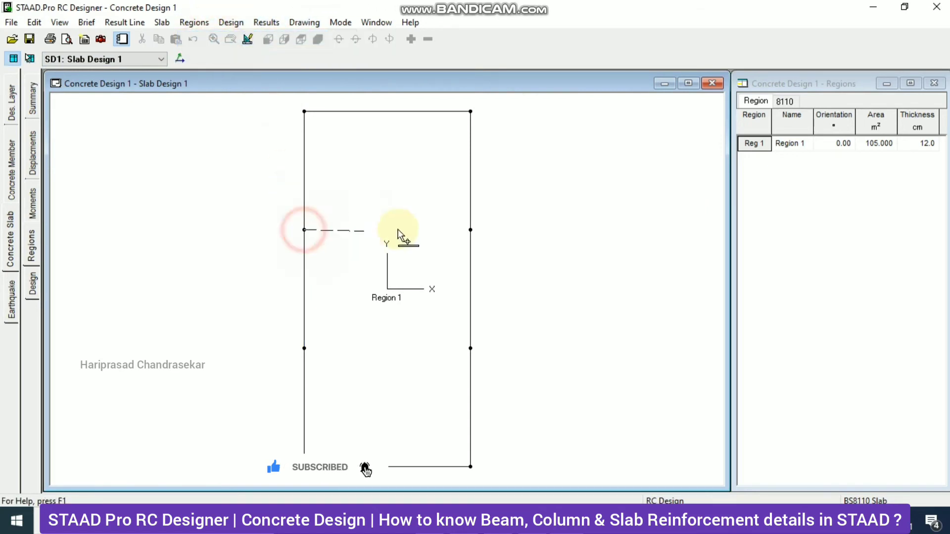
left_click(470, 230)
left_click(305, 348)
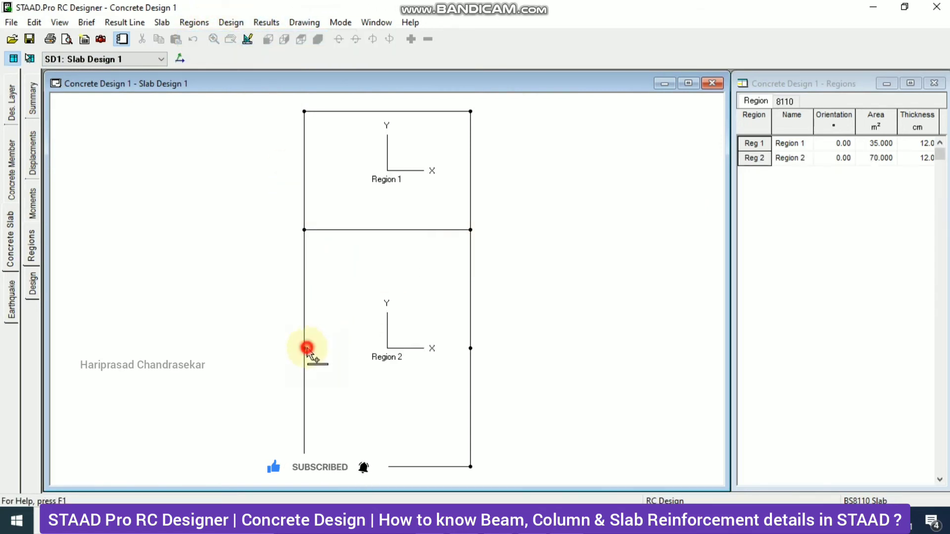
left_click(471, 348)
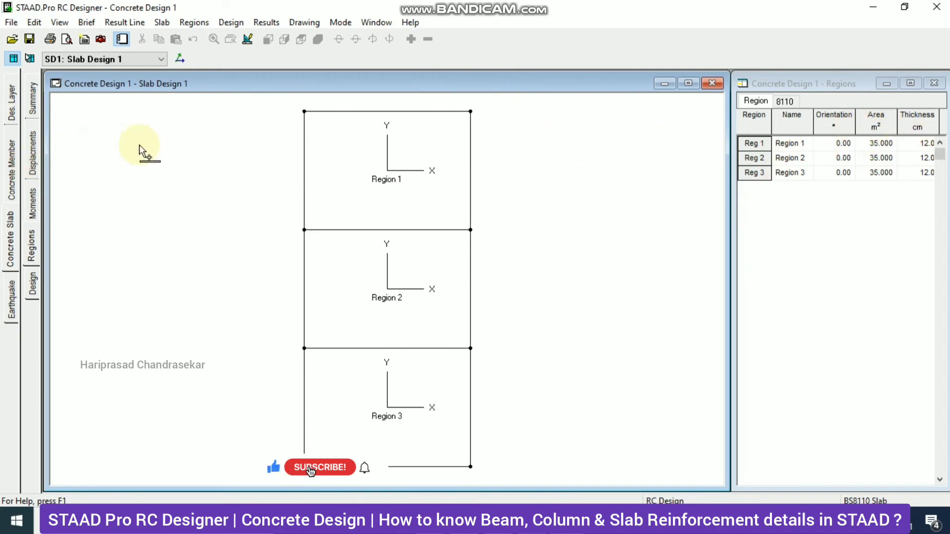
- Run the BS8110 slab design for the regions of Slab Design 1 and Slab Design 2
left_click(33, 277)
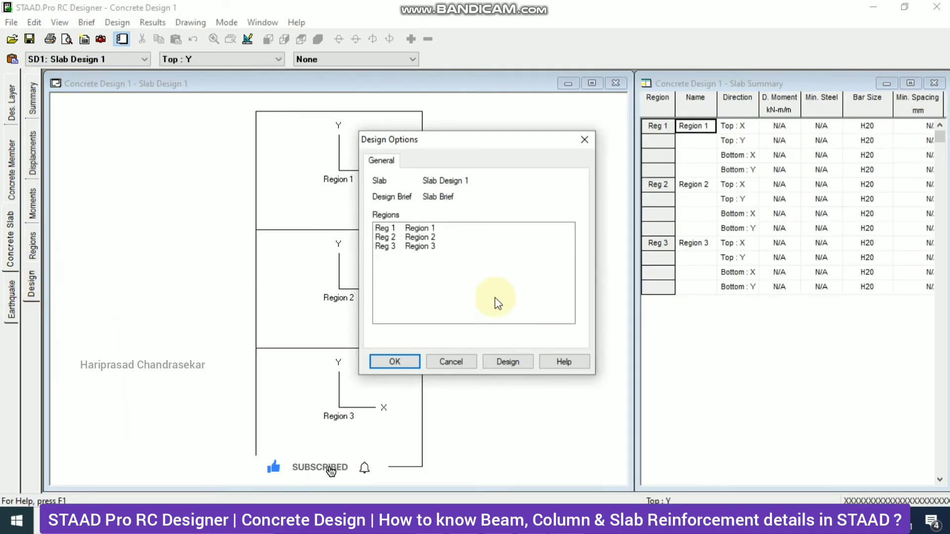
left_click(508, 363)
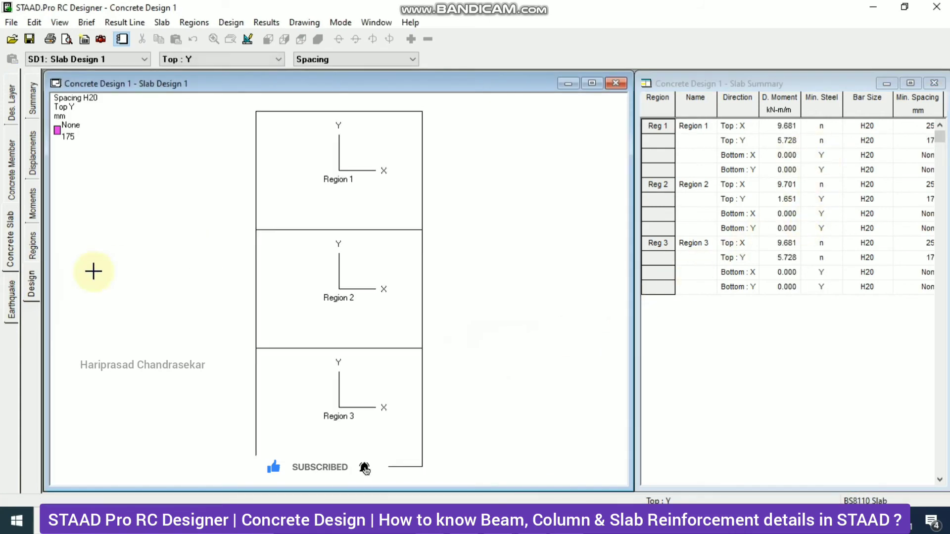
left_click(124, 59)
left_click(65, 104)
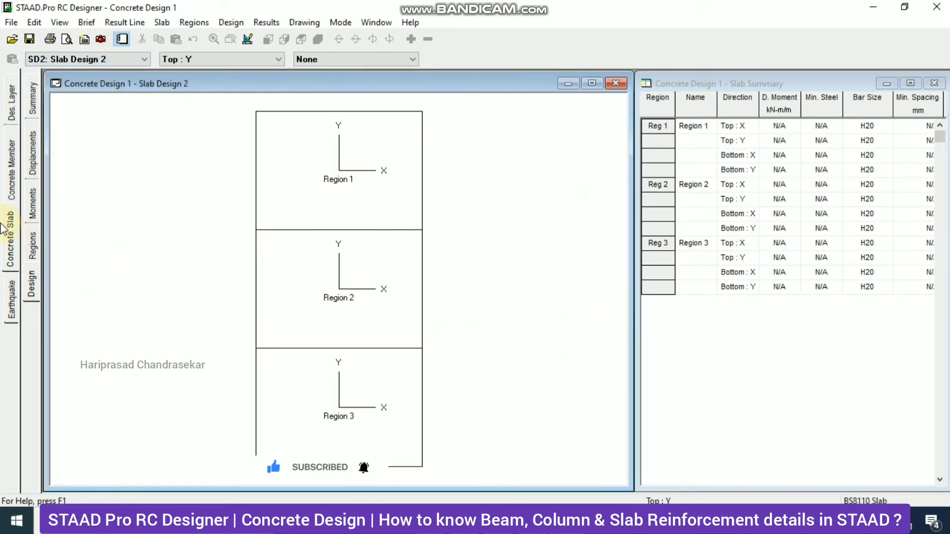
left_click(40, 275)
left_click(506, 360)
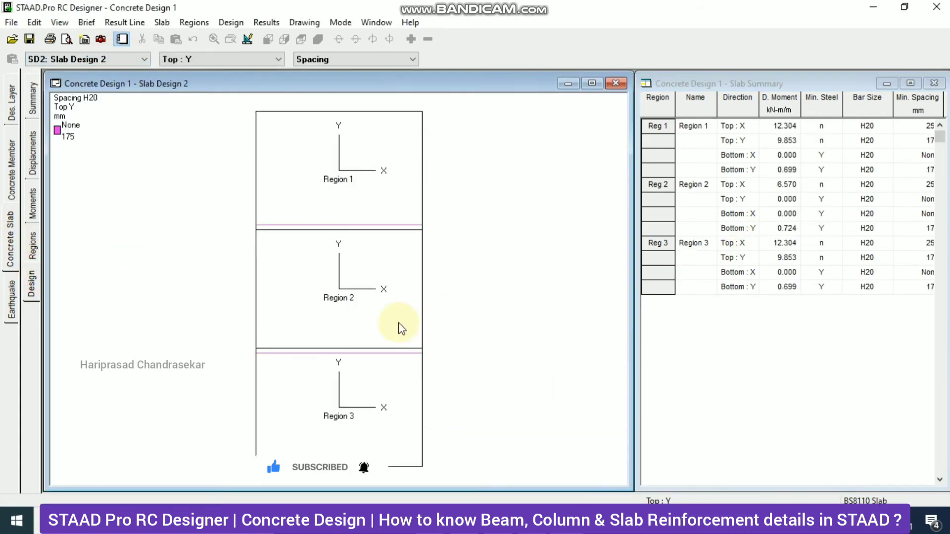
- Review the Top Y spacing and slab summary of Slab Design 3, followed by those of Slab Design 1
left_click(114, 59)
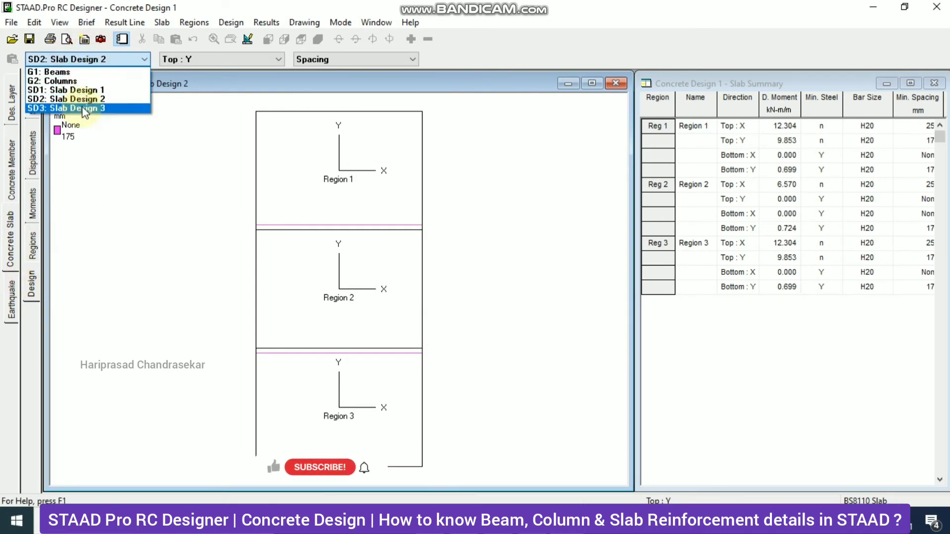
left_click(89, 110)
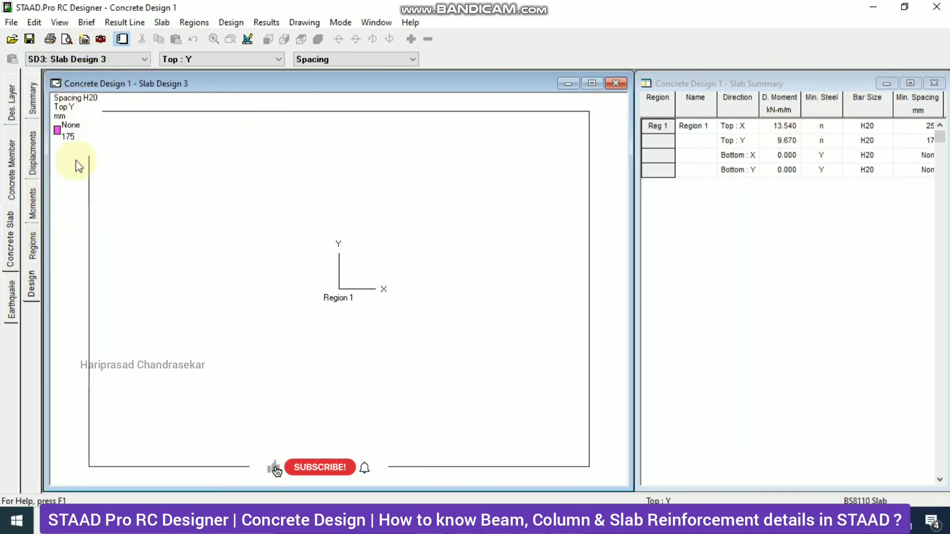
left_click(107, 59)
left_click(102, 91)
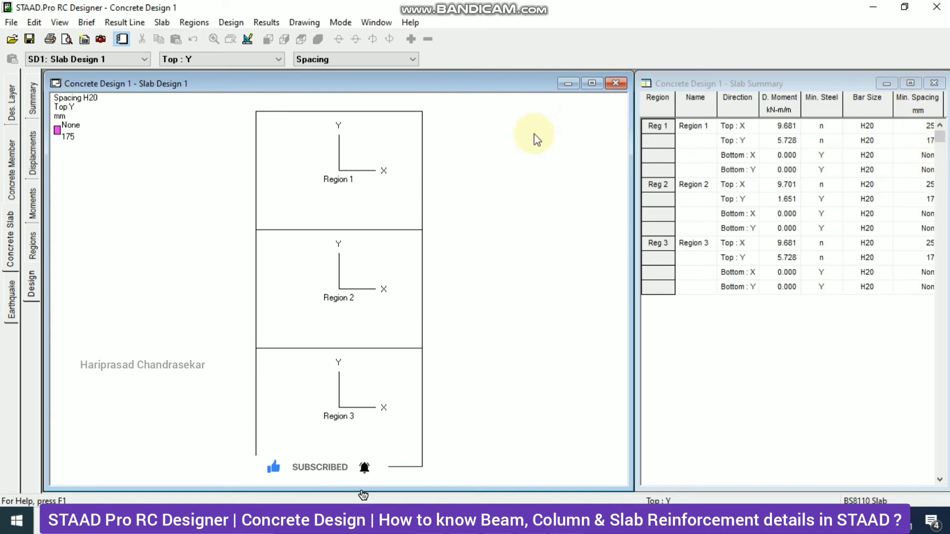
- Edit the Slab Brief in the design groups and briefs, setting its main reinforcement design method to Fixed Spacing
left_click(10, 157)
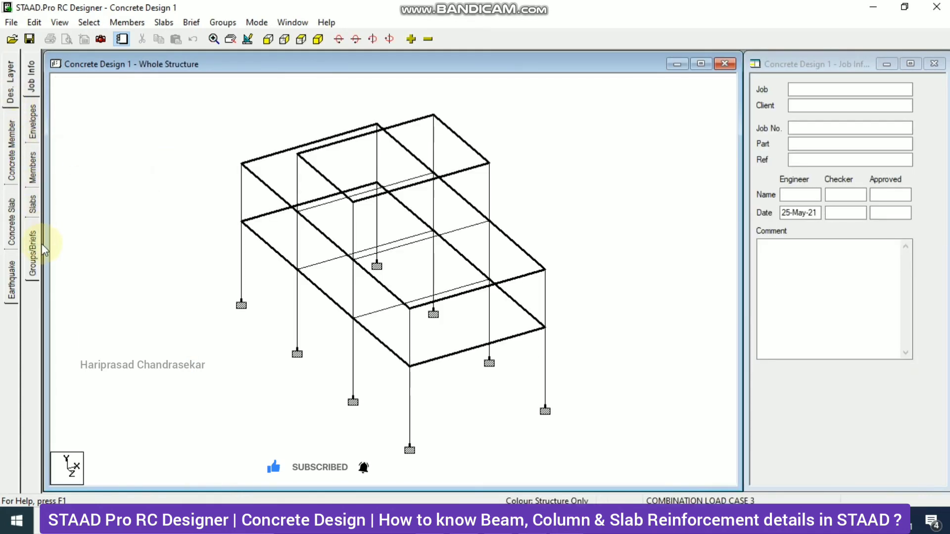
left_click(793, 352)
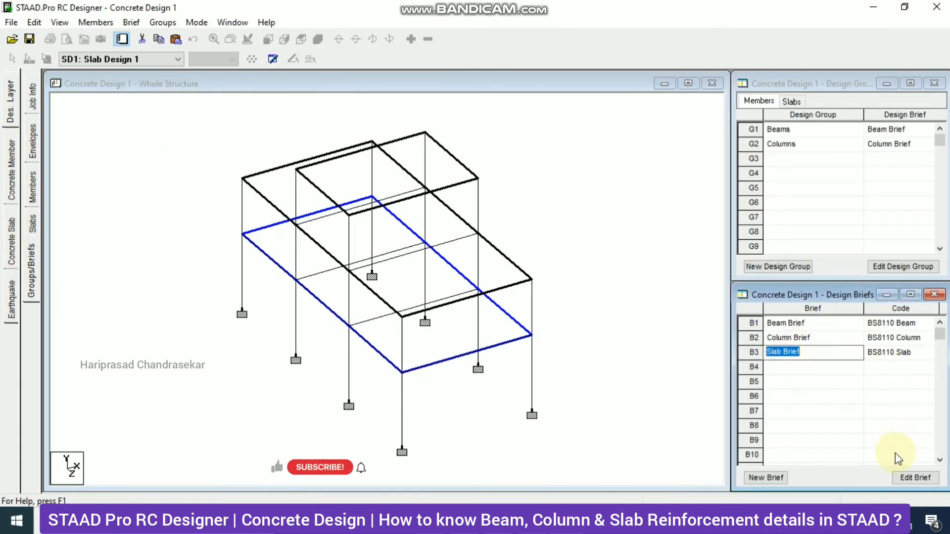
left_click(914, 478)
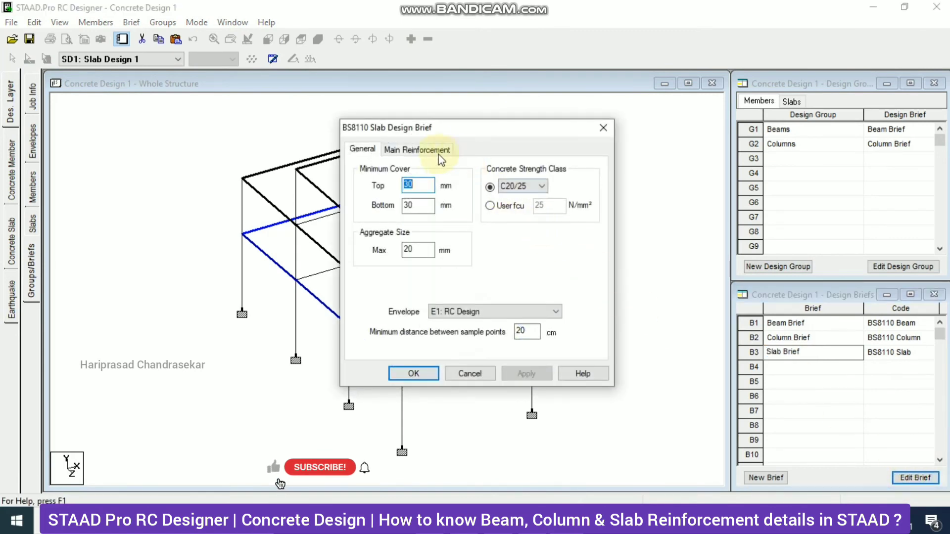
left_click(437, 150)
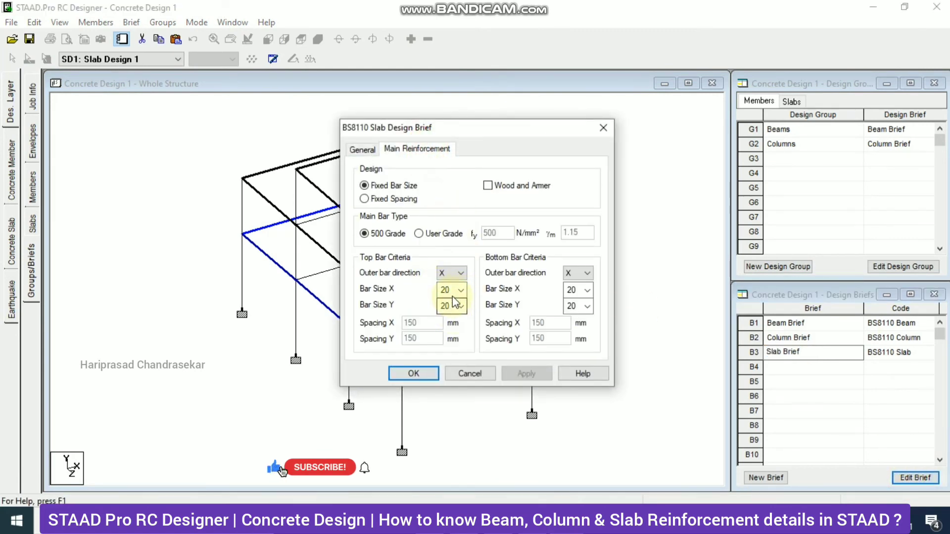
left_click(390, 200)
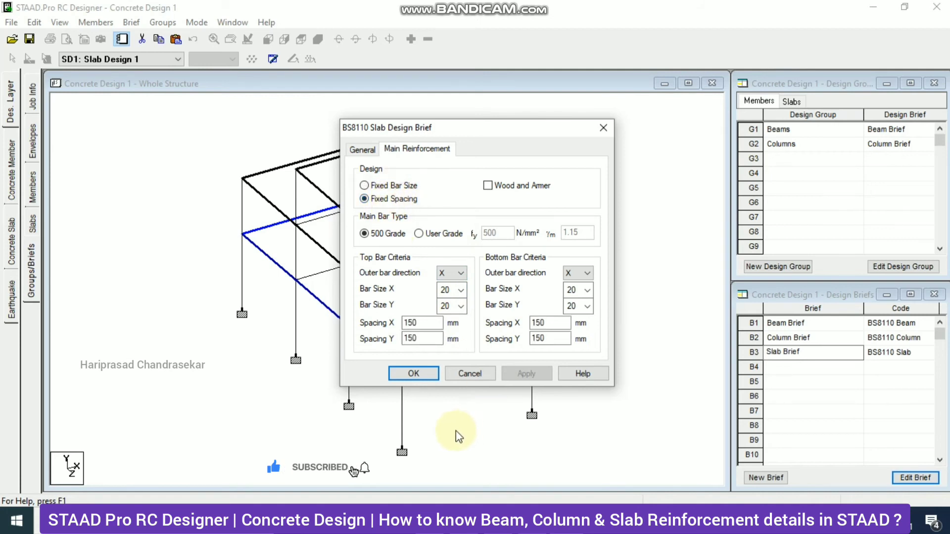
left_click(419, 373)
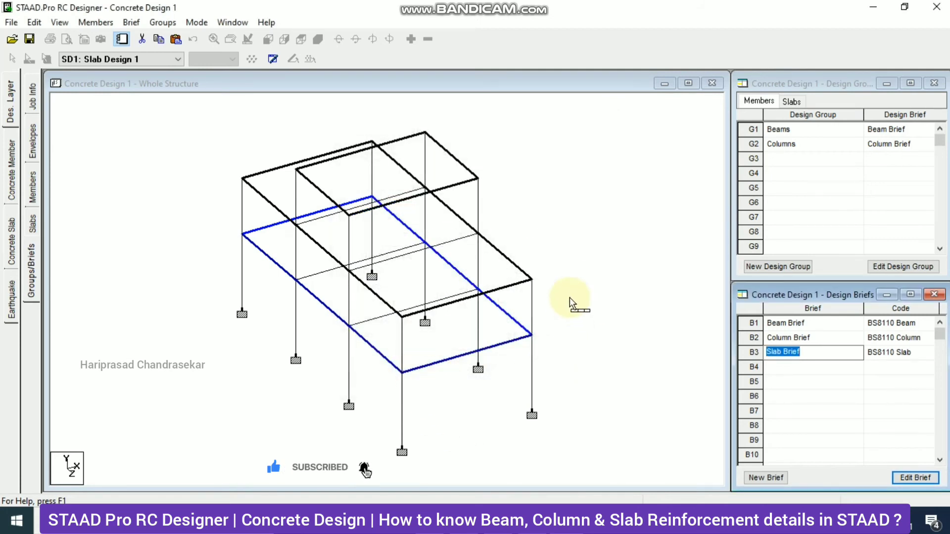
left_click(594, 267)
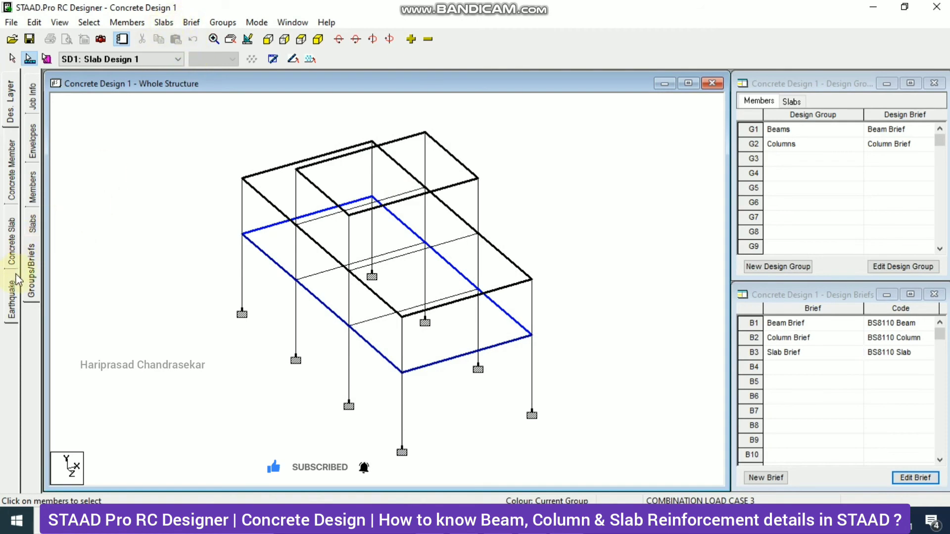
- Run the BS8110 slab design with the edited brief for Slab Design 1 and Slab Design 2
left_click(12, 225)
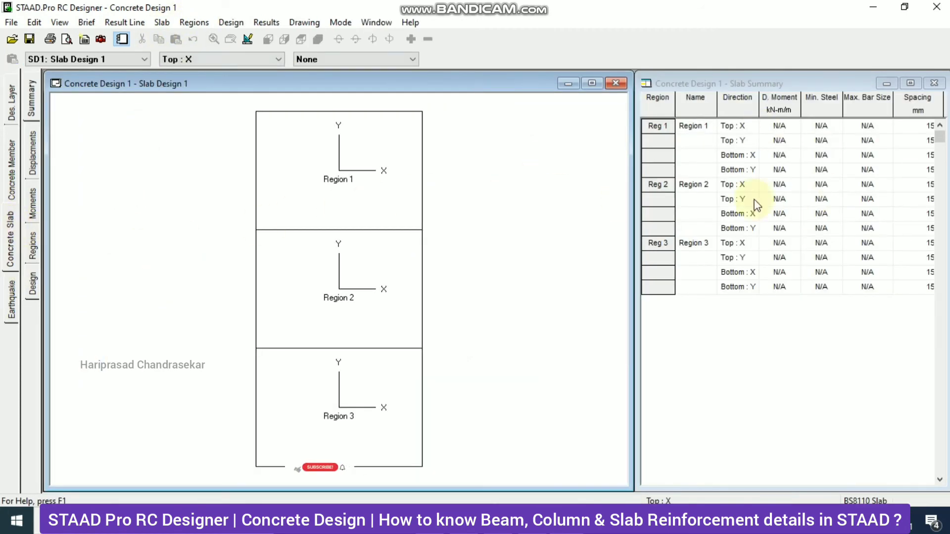
left_click(29, 281)
left_click(514, 363)
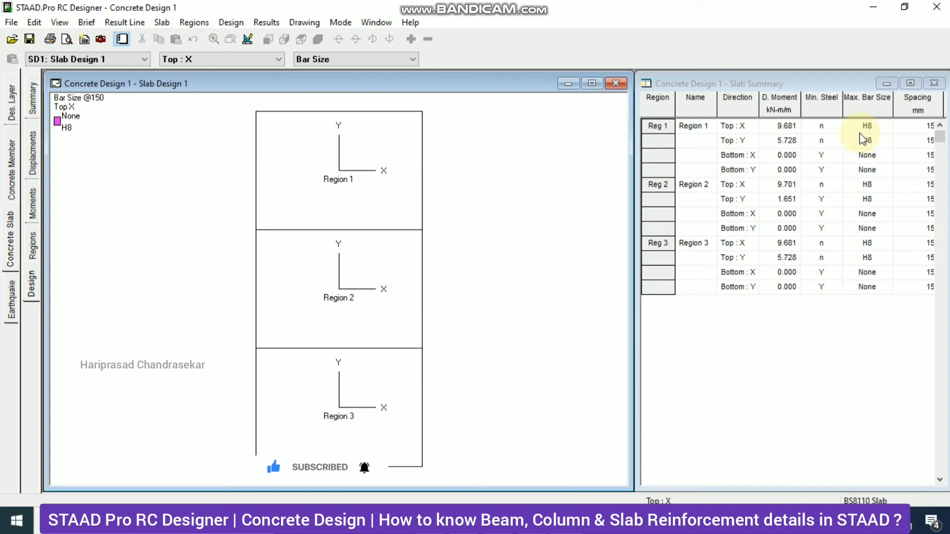
left_click(94, 59)
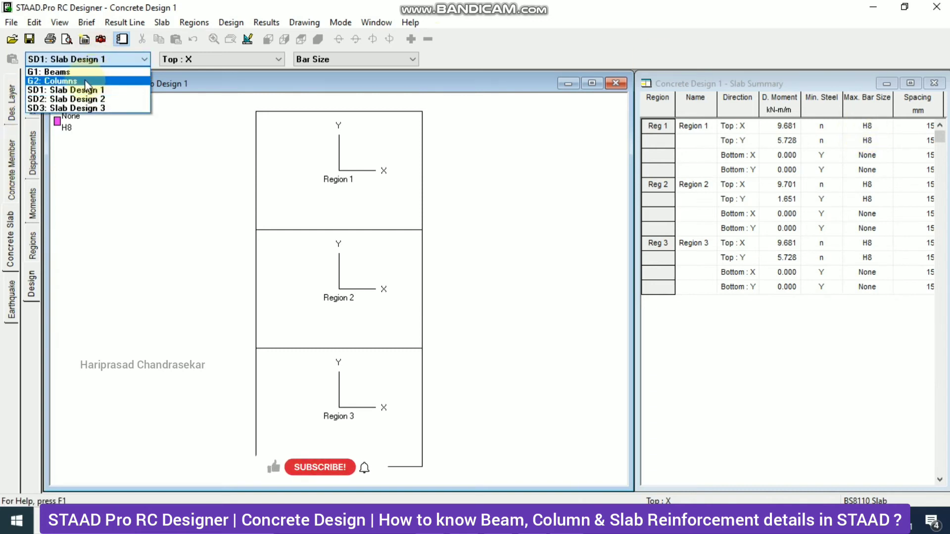
left_click(85, 100)
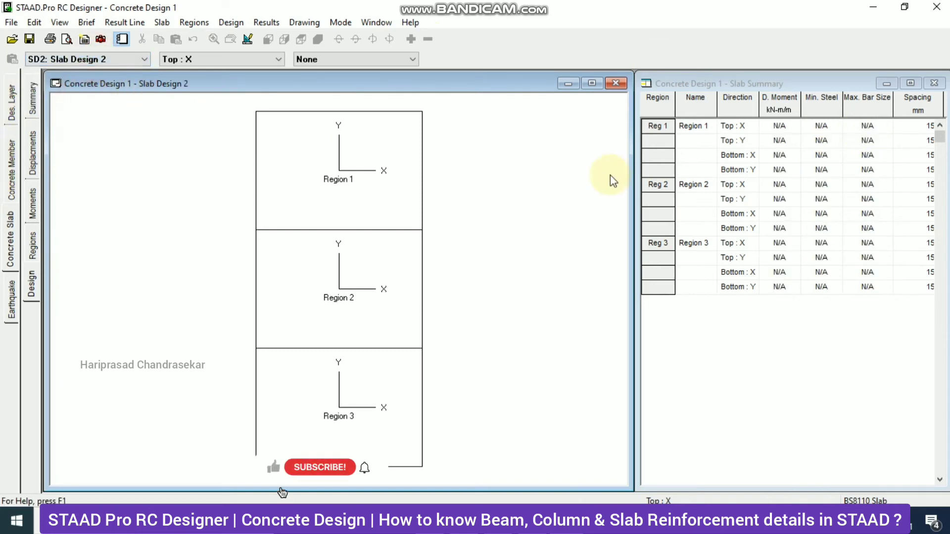
left_click(31, 284)
left_click(500, 359)
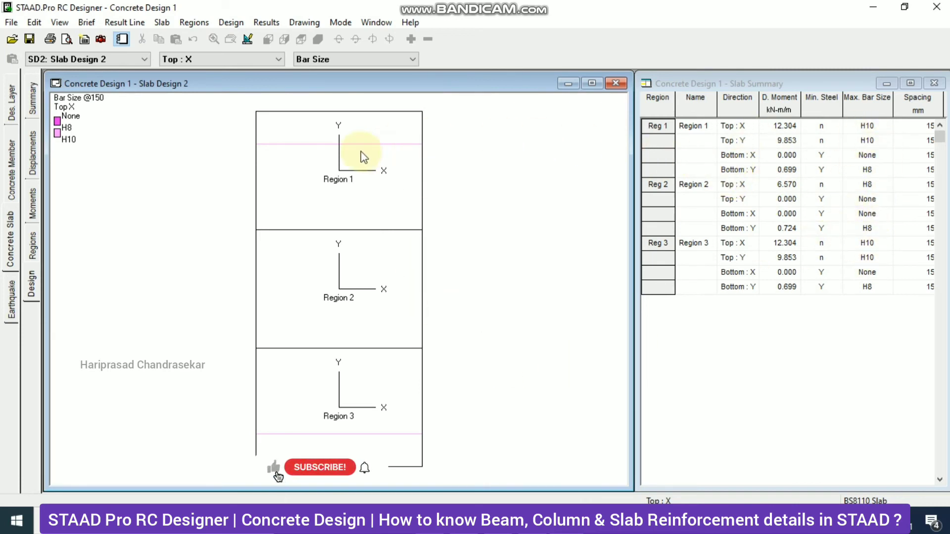
- Display the Top X required steel, design moment and bar size contours of Slab Design 2 in turn
left_click(349, 59)
left_click(330, 94)
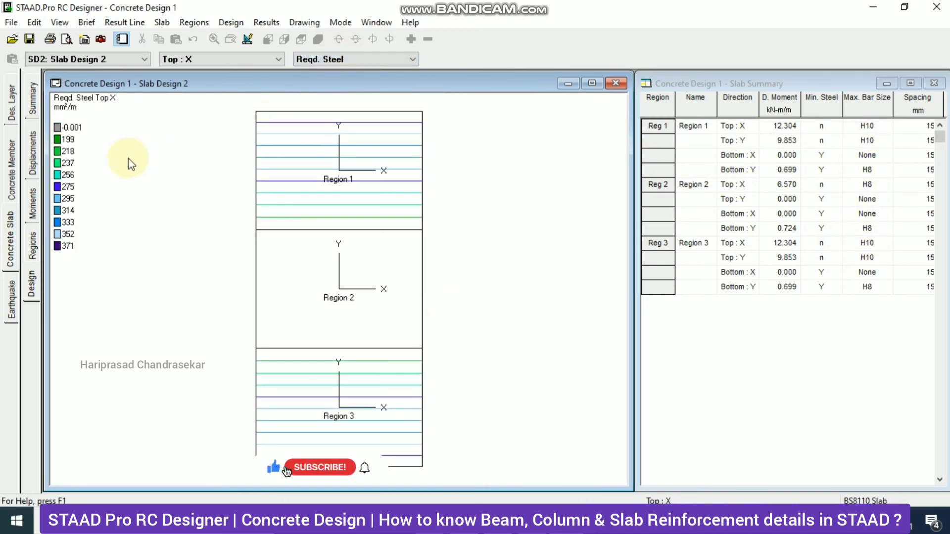
left_click(340, 59)
left_click(342, 80)
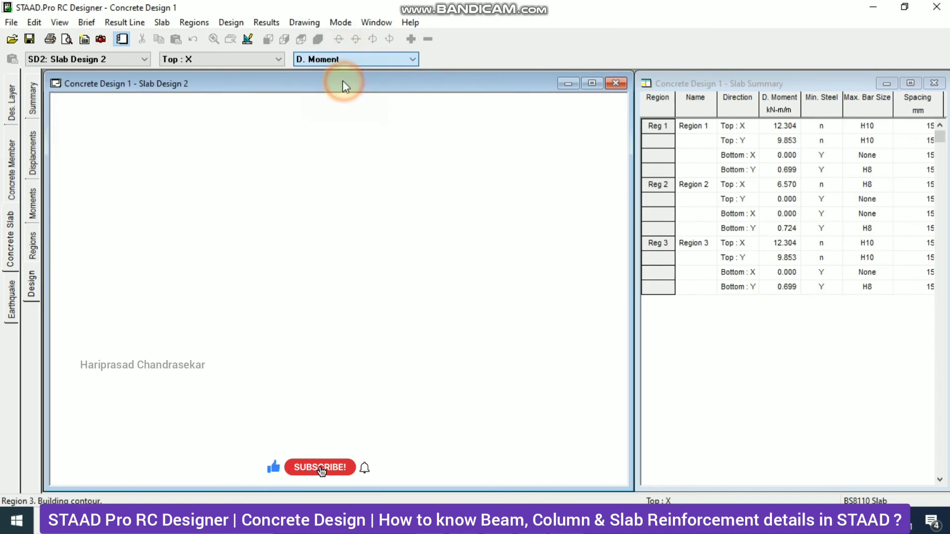
left_click(320, 59)
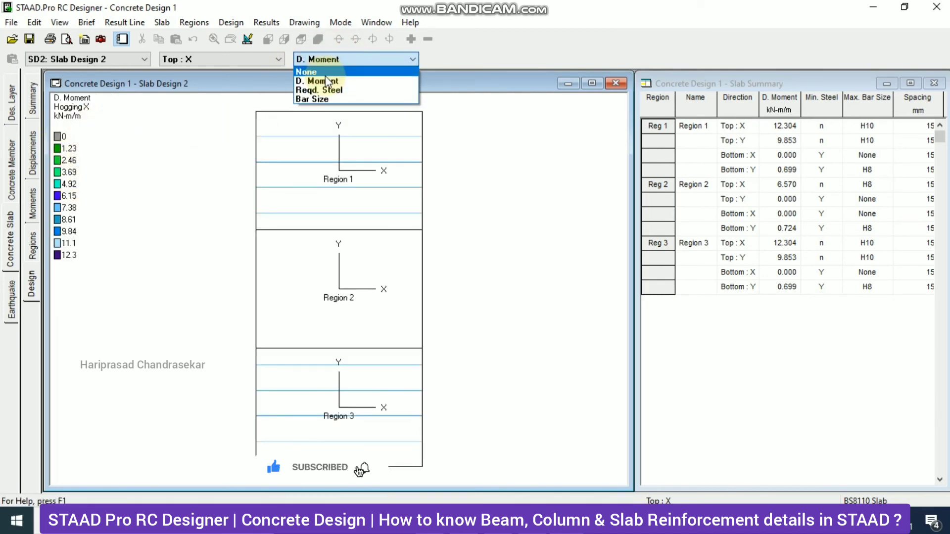
left_click(321, 102)
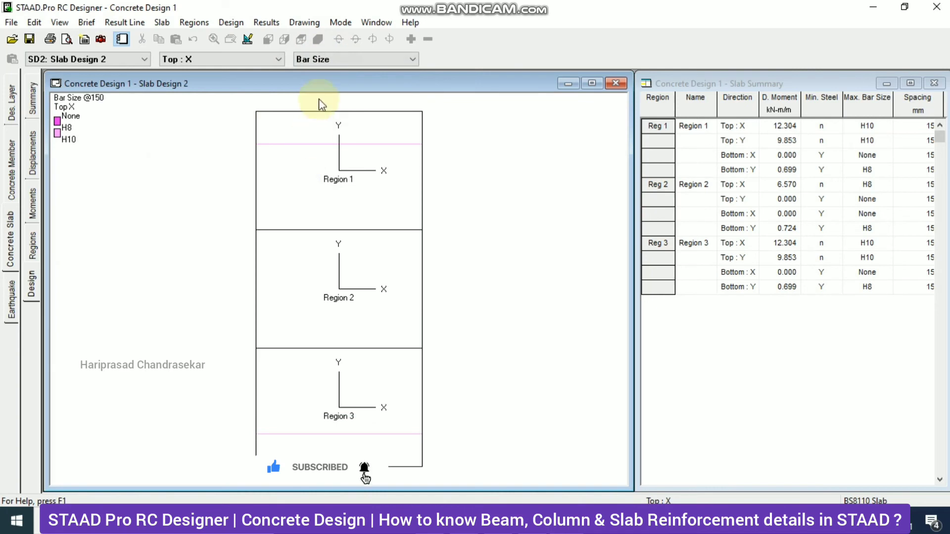
left_click(298, 58)
left_click(483, 137)
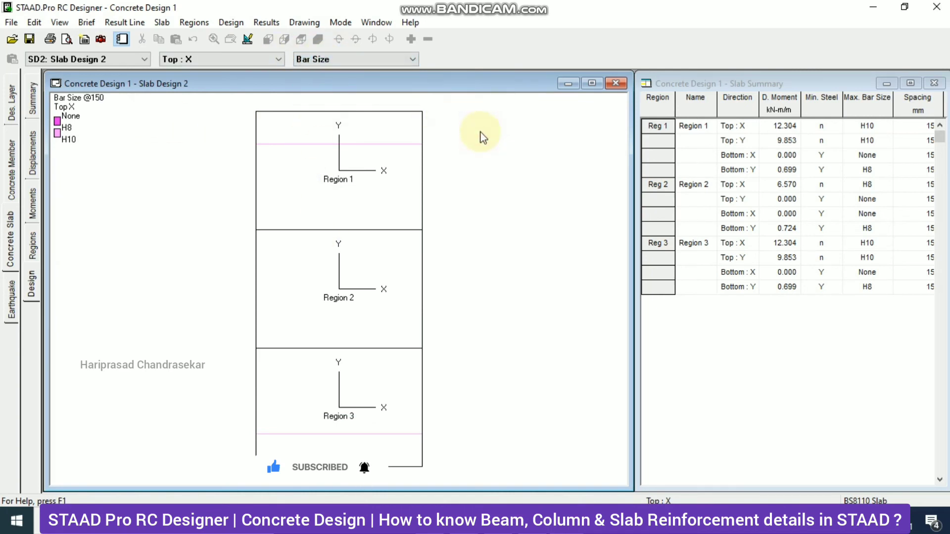
- Run the BS8110 slab design with the edited brief for Slab Design 3
left_click(99, 60)
left_click(74, 104)
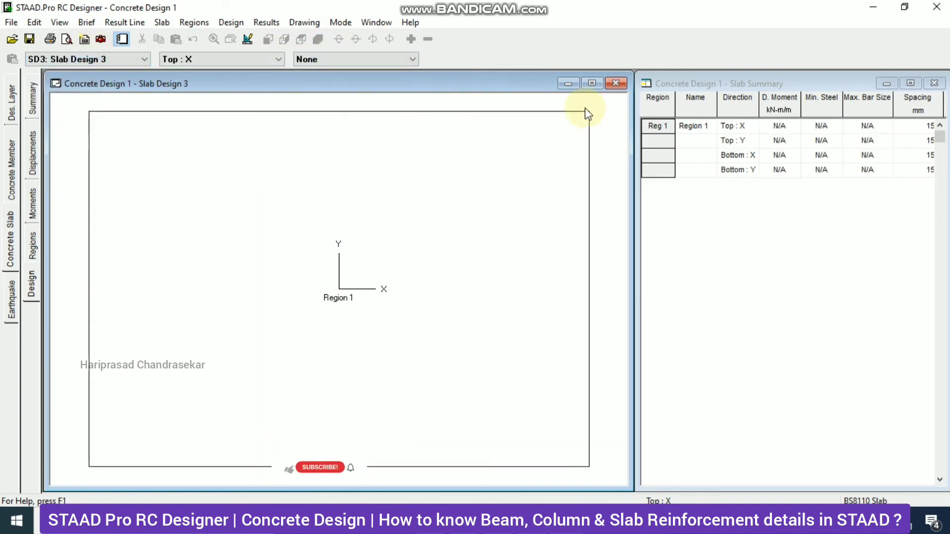
left_click(31, 285)
left_click(392, 222)
left_click(512, 358)
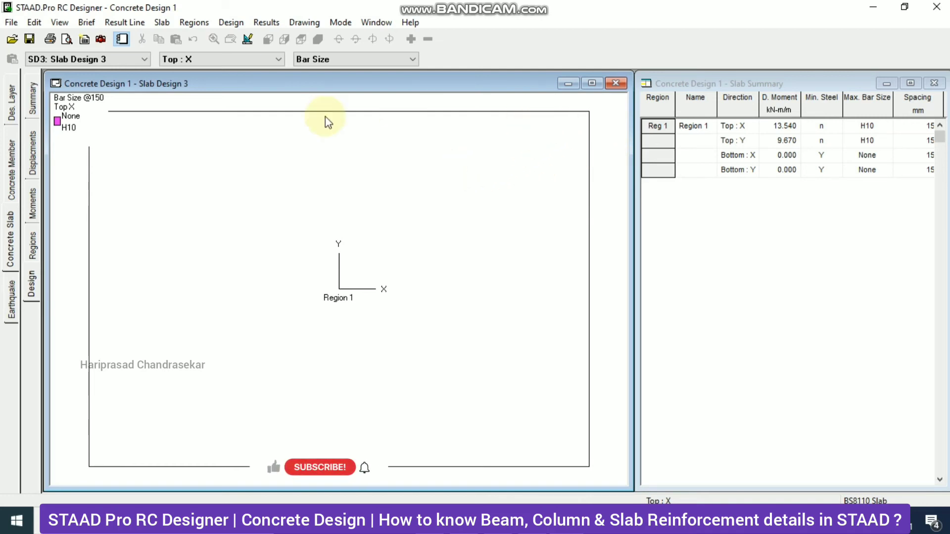
- Review the Top X bar size contours and slab summary of Slab Design 1
left_click(88, 60)
left_click(65, 87)
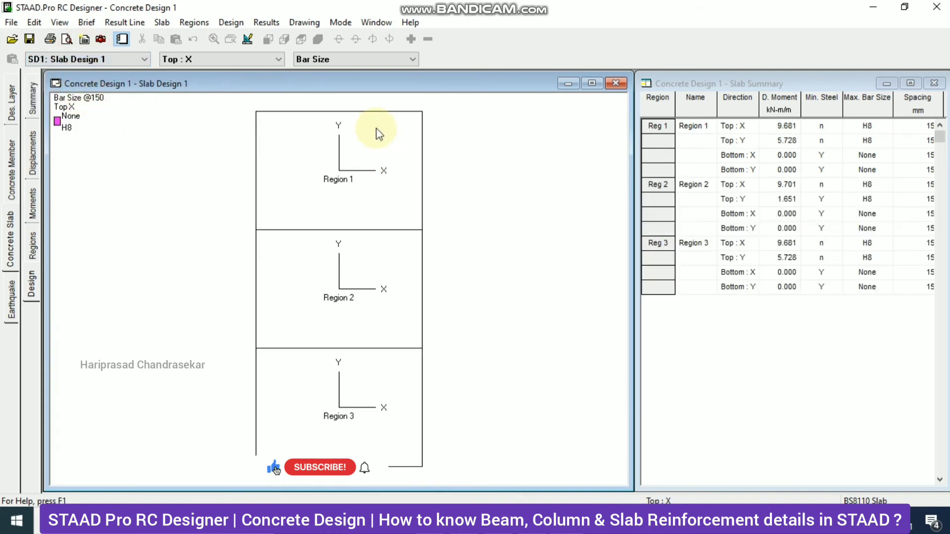
left_click(106, 59)
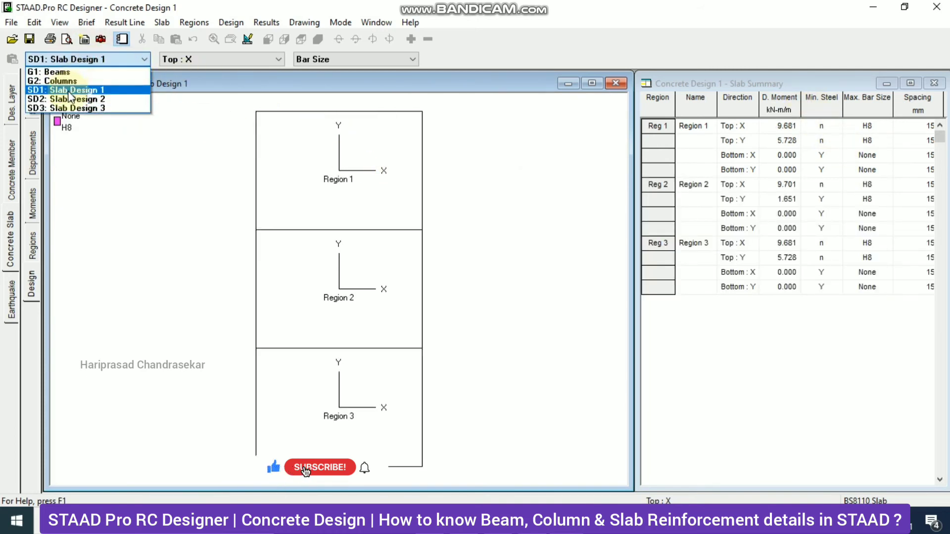
left_click(75, 98)
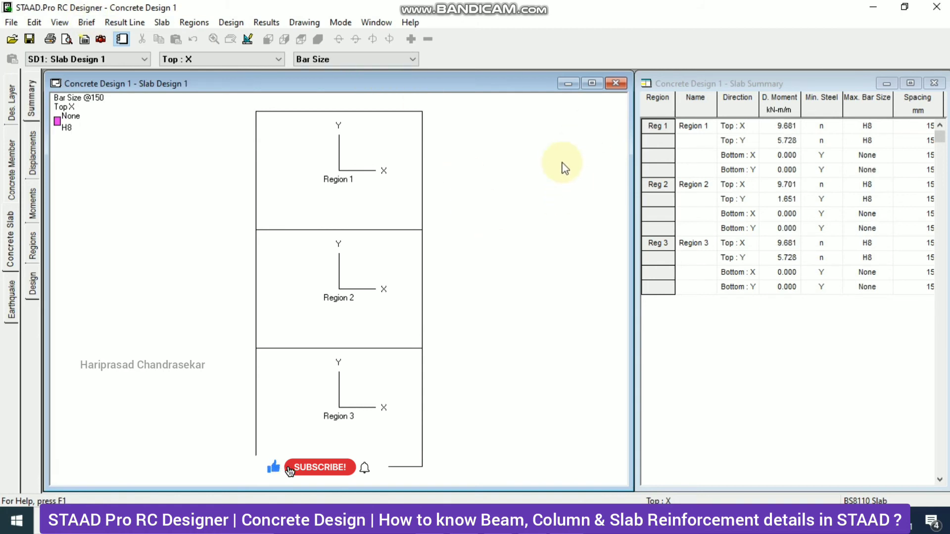
- Examine the hogging main reinforcement table of member M8 in the Beams group
left_click(11, 170)
left_click(213, 59)
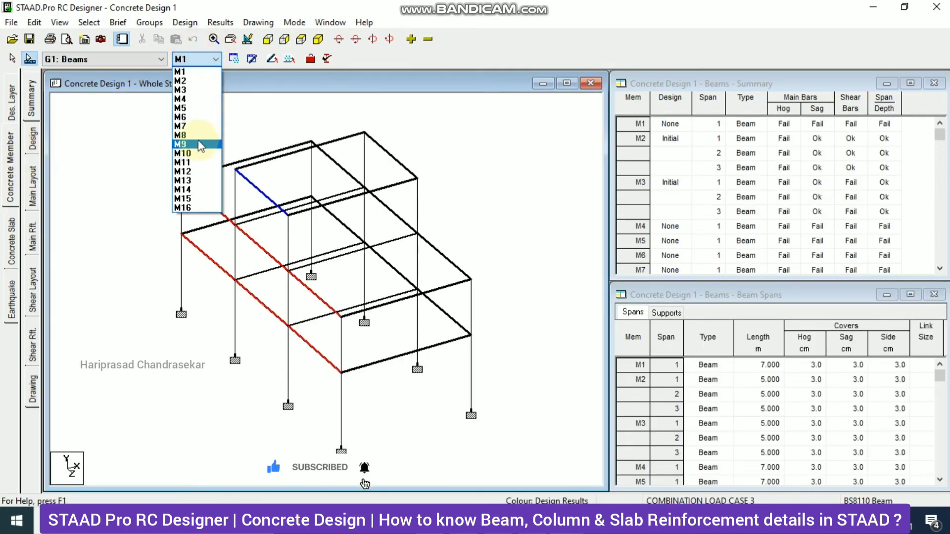
left_click(197, 136)
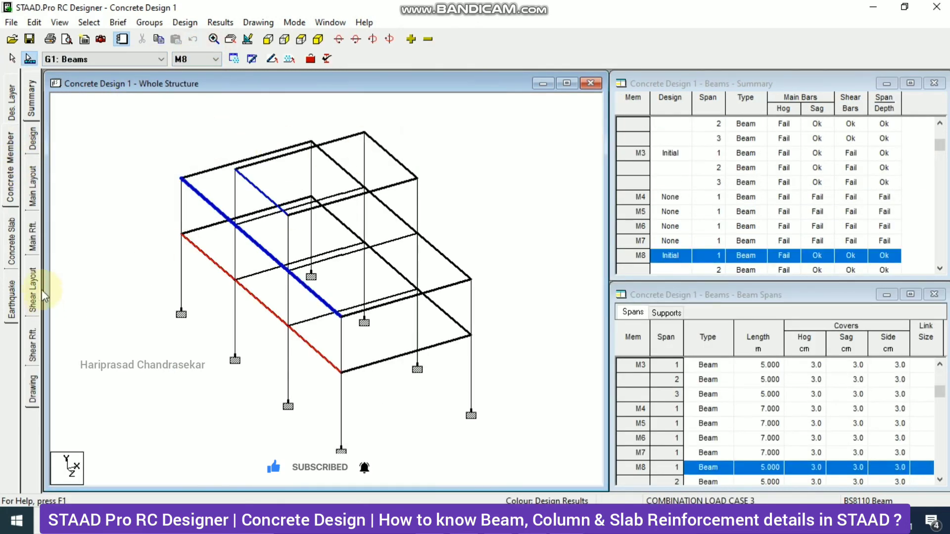
left_click(34, 238)
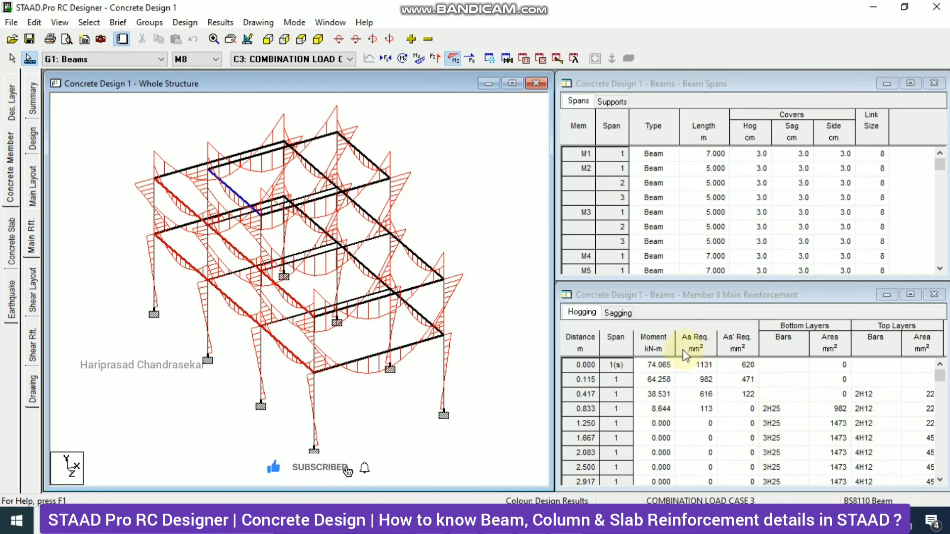
- Examine the main bar layout and cross-section of member M22 in the Columns group
left_click(99, 59)
left_click(102, 78)
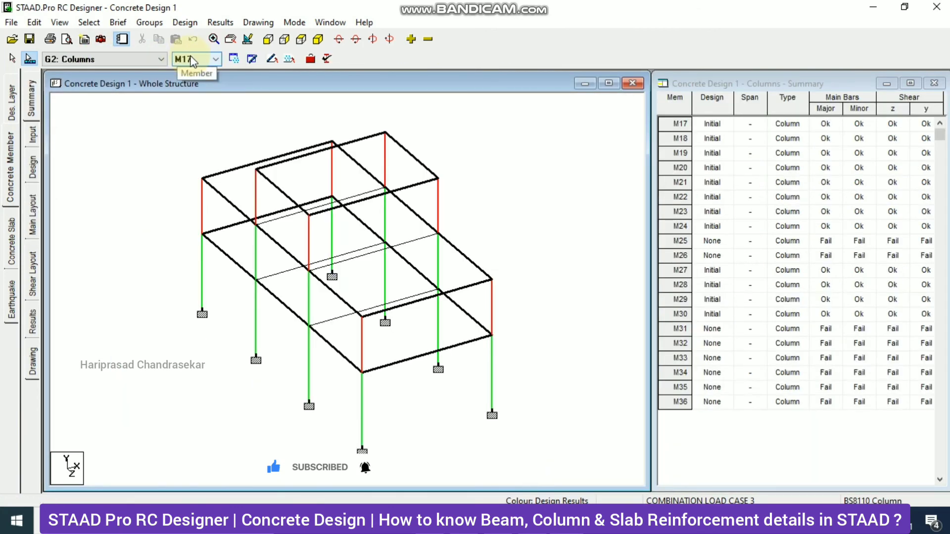
left_click(192, 59)
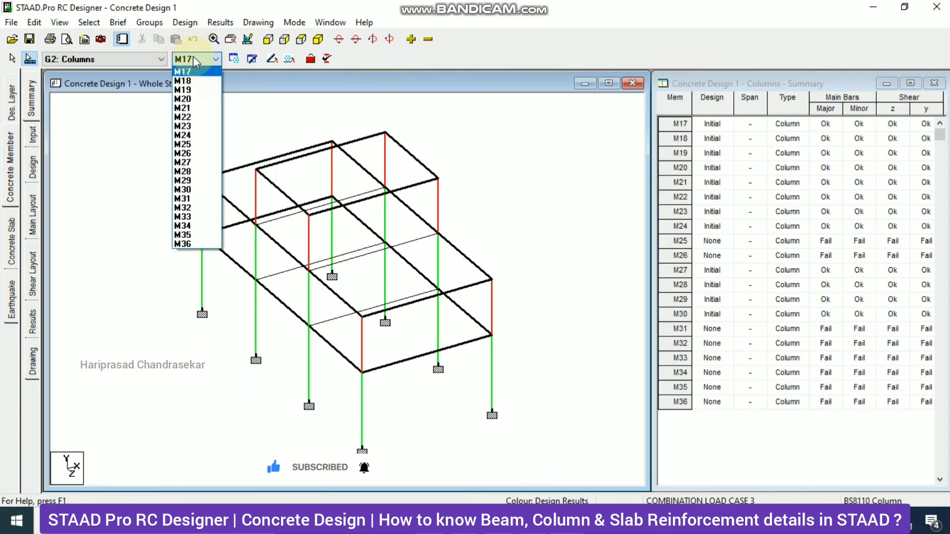
left_click(183, 117)
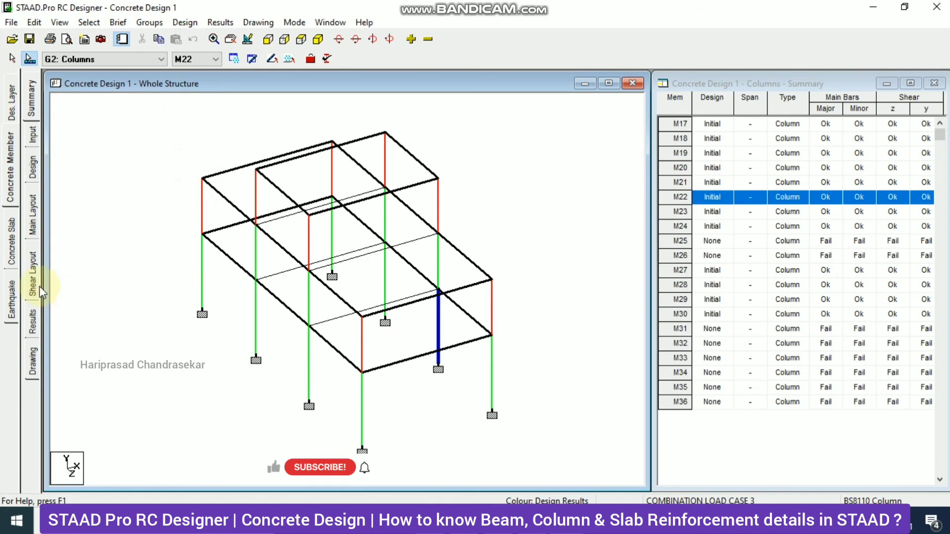
left_click(32, 210)
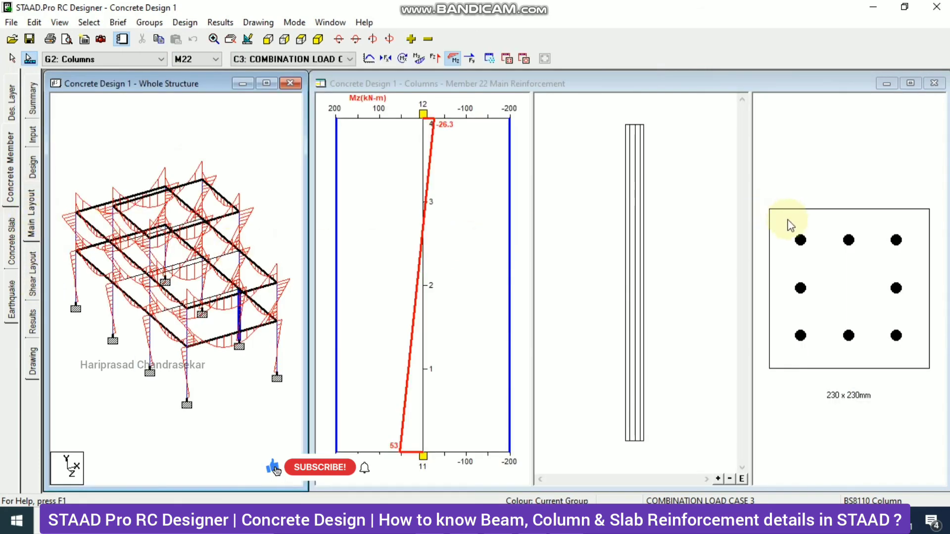
- Review the scheduled bars of column M22 without exporting its drawing, and return to its main bar layout
left_click(36, 359)
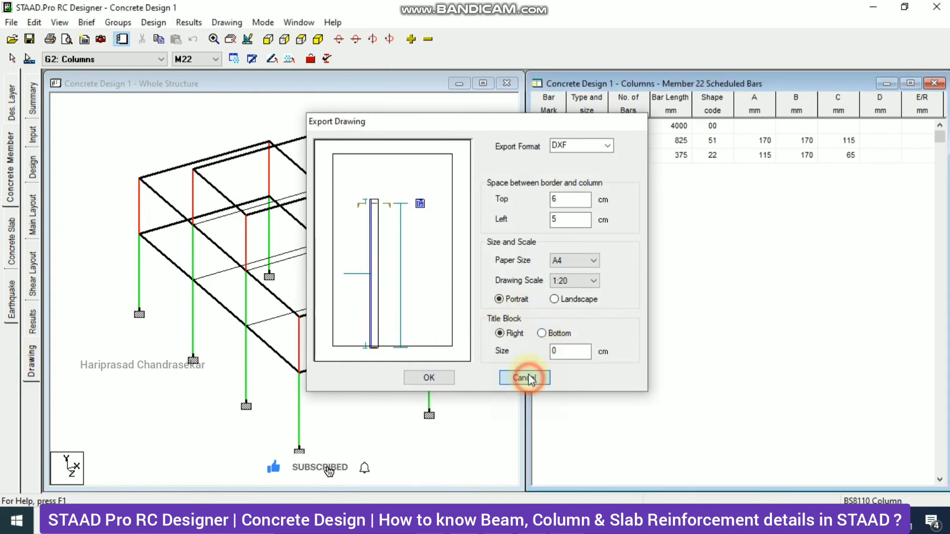
left_click(525, 378)
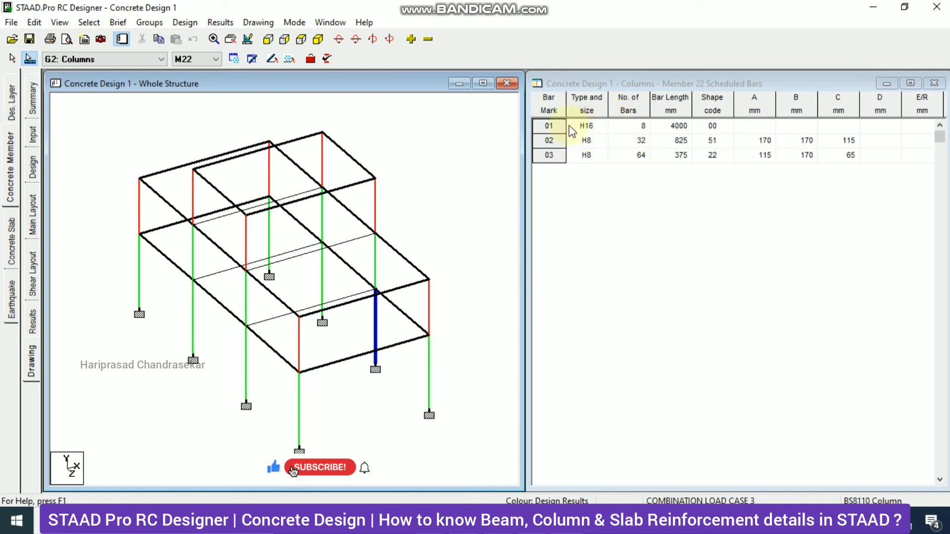
left_click(33, 359)
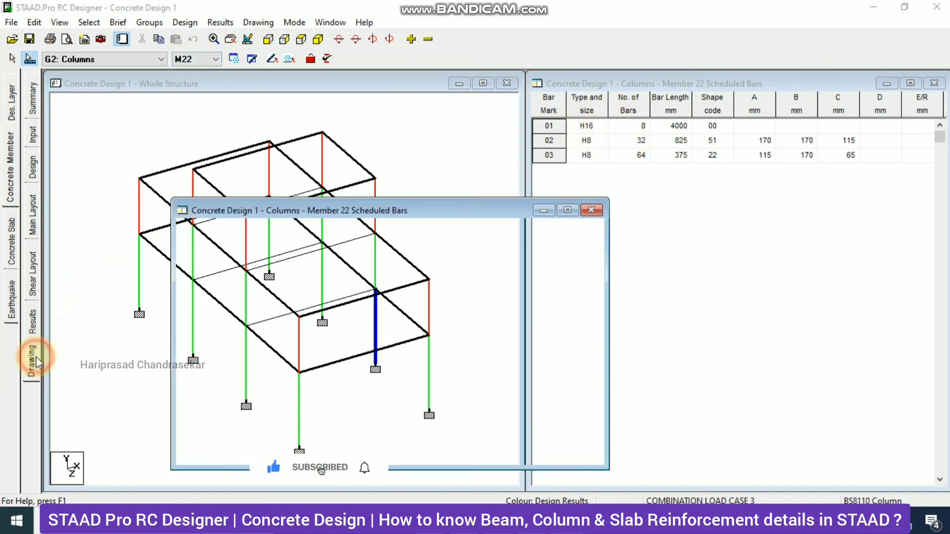
left_click(524, 377)
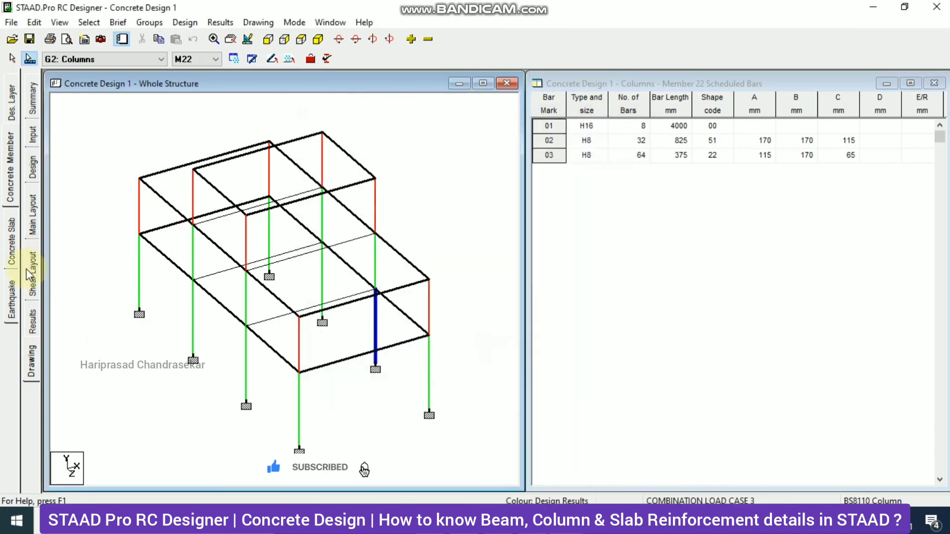
left_click(31, 232)
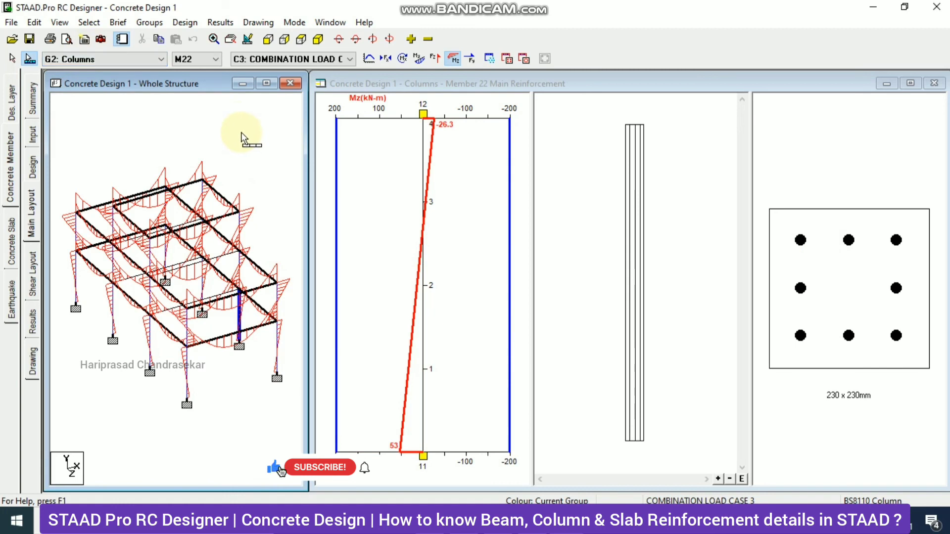
left_click(34, 23)
mouse_move(59, 23)
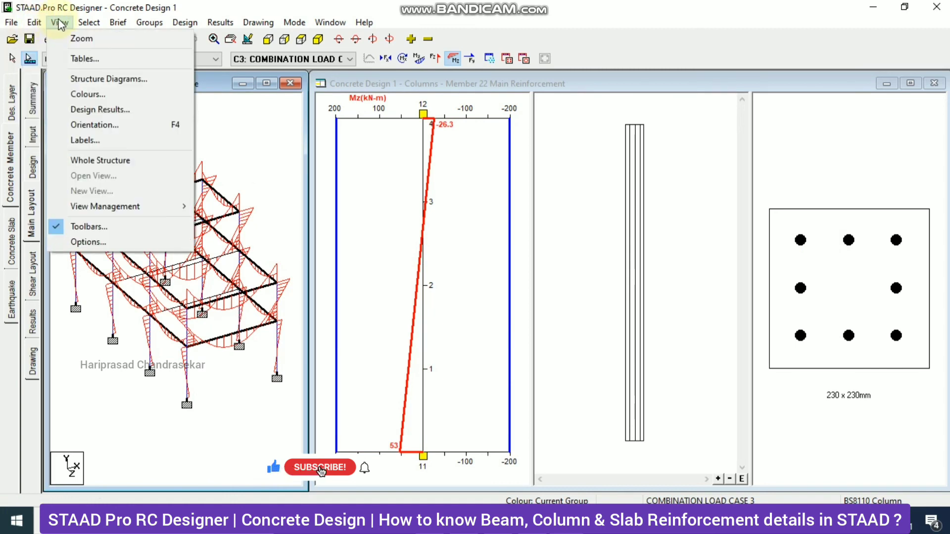
mouse_move(143, 22)
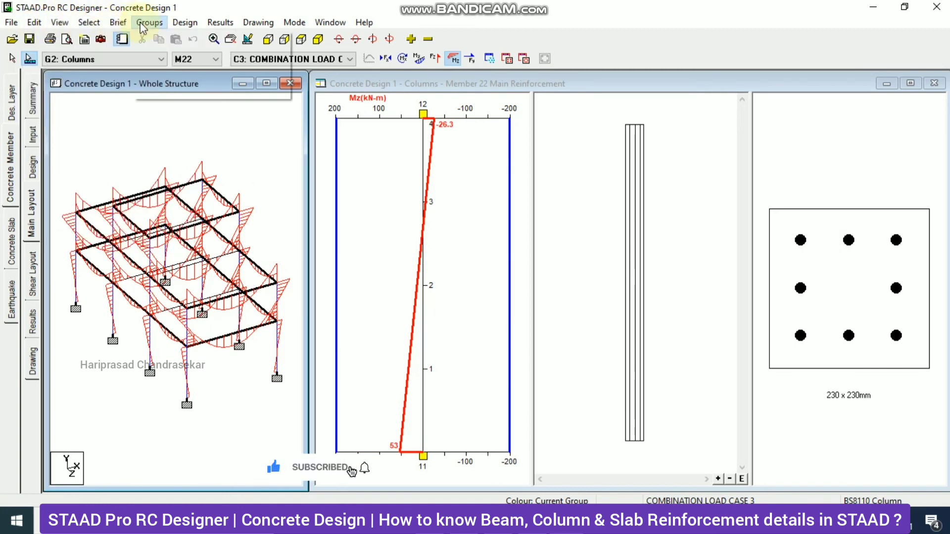
left_click(118, 127)
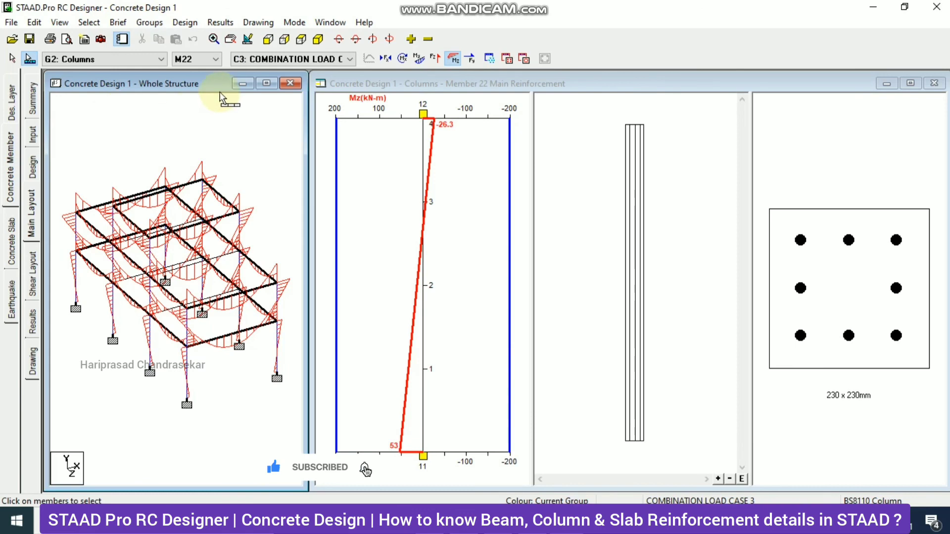
- Return to the column design summary and rerun the design of the Columns group with all its members selected
left_click(32, 99)
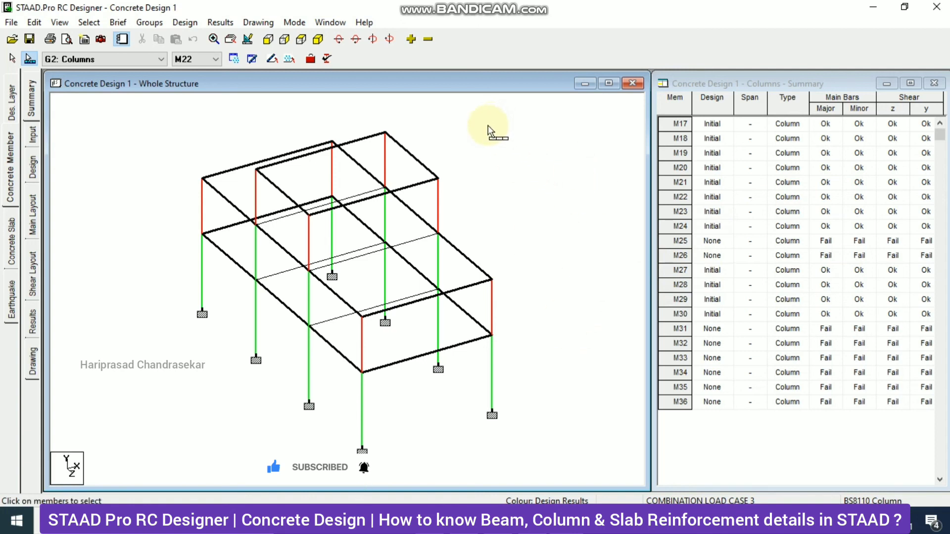
left_click(185, 22)
left_click(210, 38)
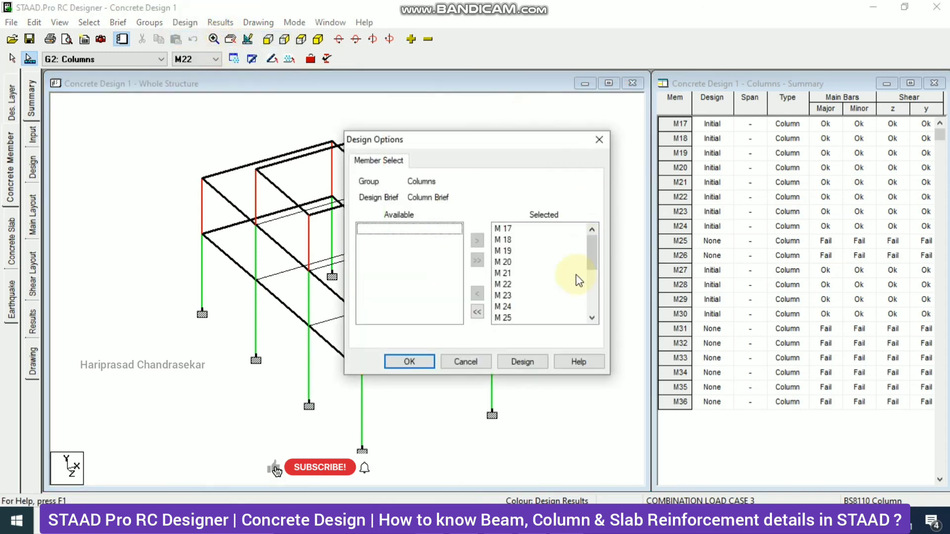
left_click(525, 362)
left_click(489, 353)
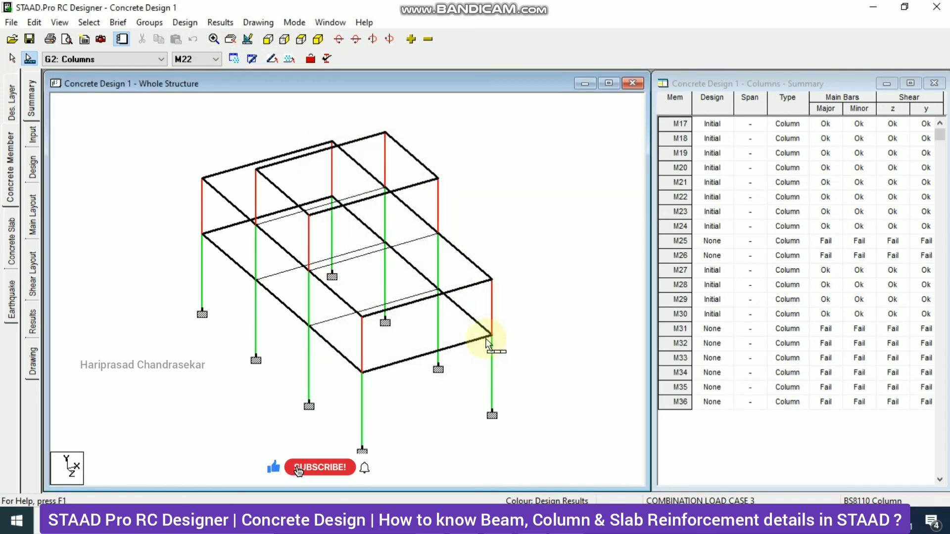
left_click(185, 22)
left_click(203, 53)
left_click(492, 355)
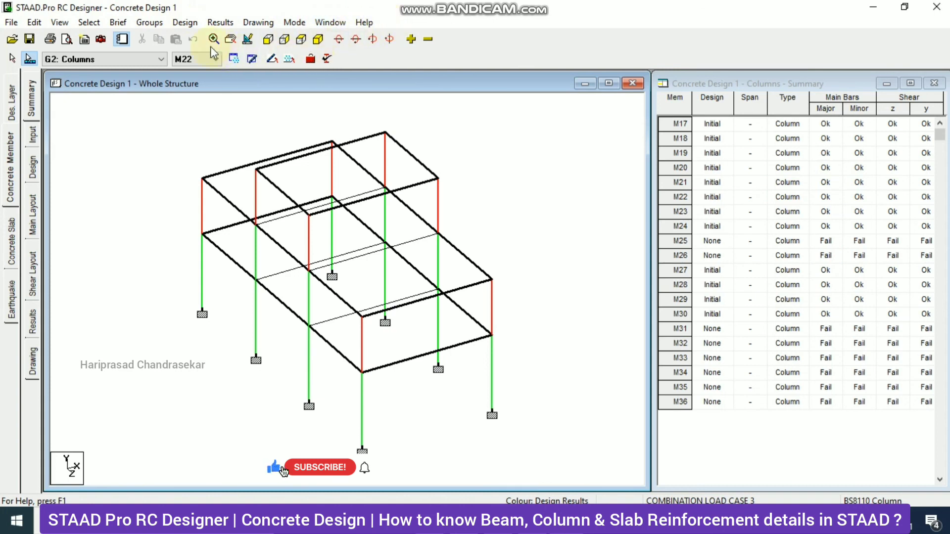
left_click(151, 23)
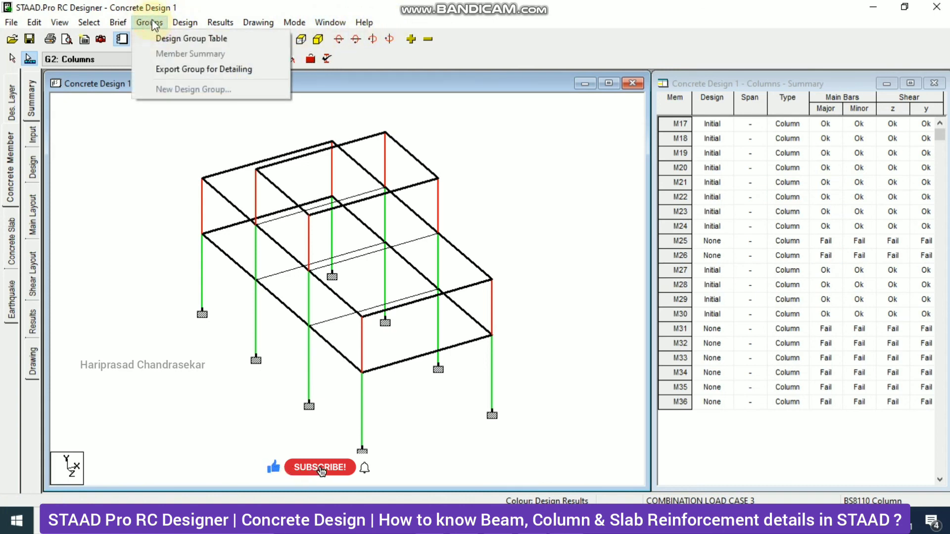
left_click(187, 38)
left_click(299, 119)
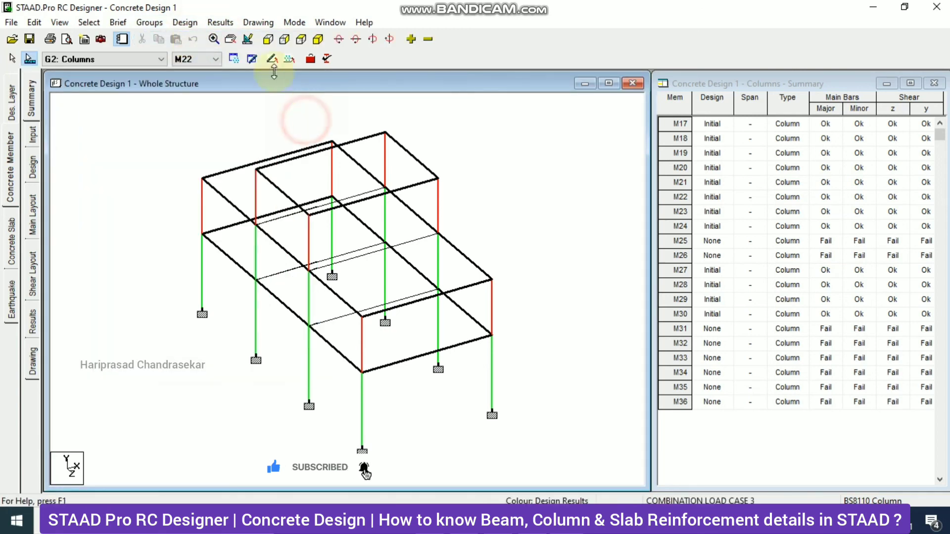
left_click(120, 22)
mouse_move(88, 22)
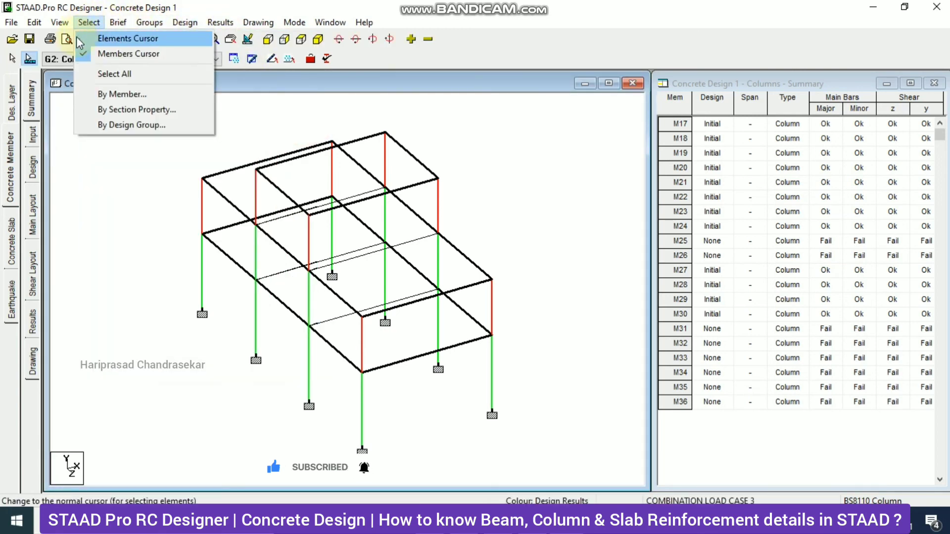
- Display the Members table with the element, node and length data of the members, and close it after viewing
mouse_move(54, 23)
left_click(81, 59)
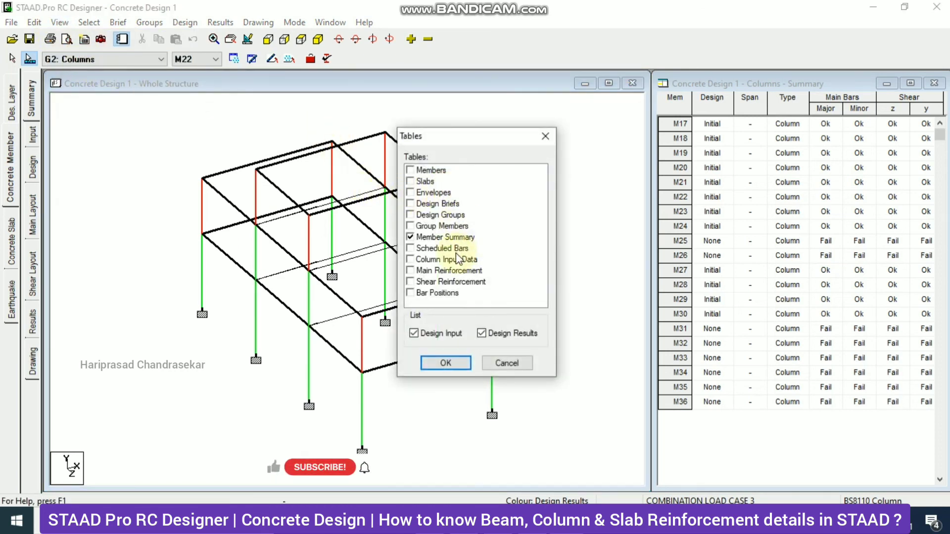
left_click(410, 170)
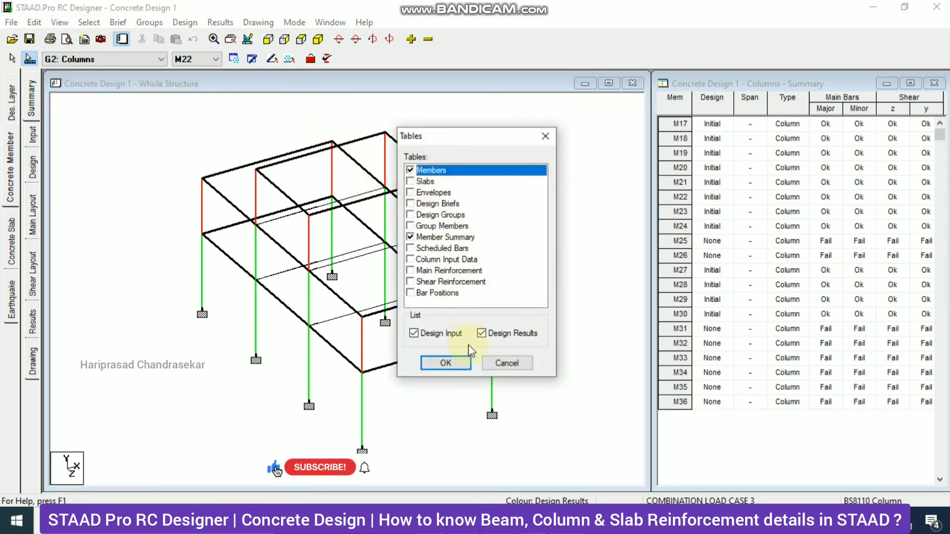
left_click(448, 362)
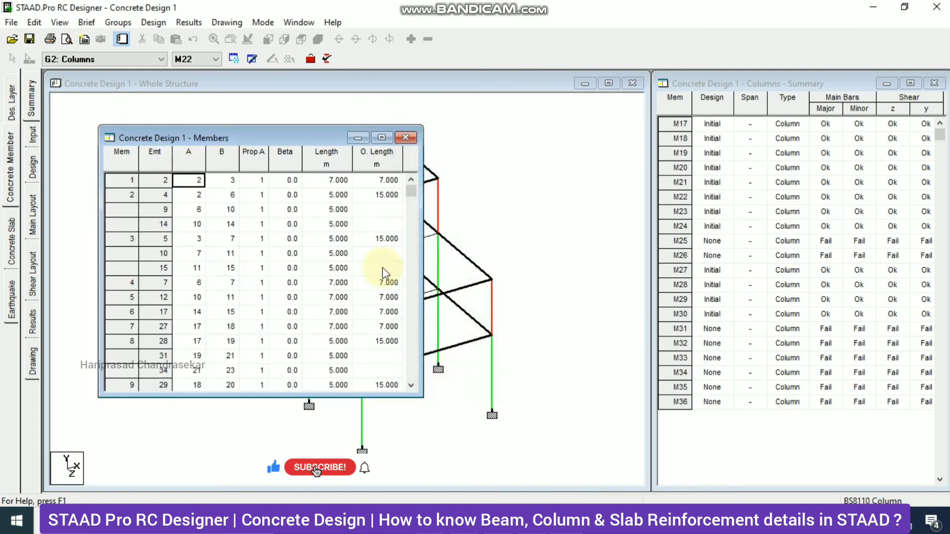
left_click(405, 138)
- Review column M22's main bar and shear link layouts, and show the reinforcement results tables of the Columns group
left_click(32, 232)
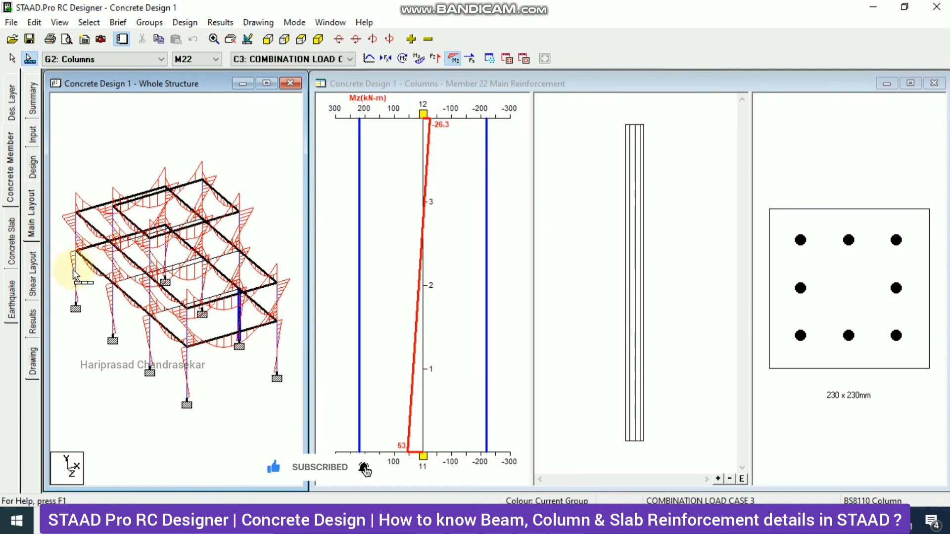
left_click(32, 274)
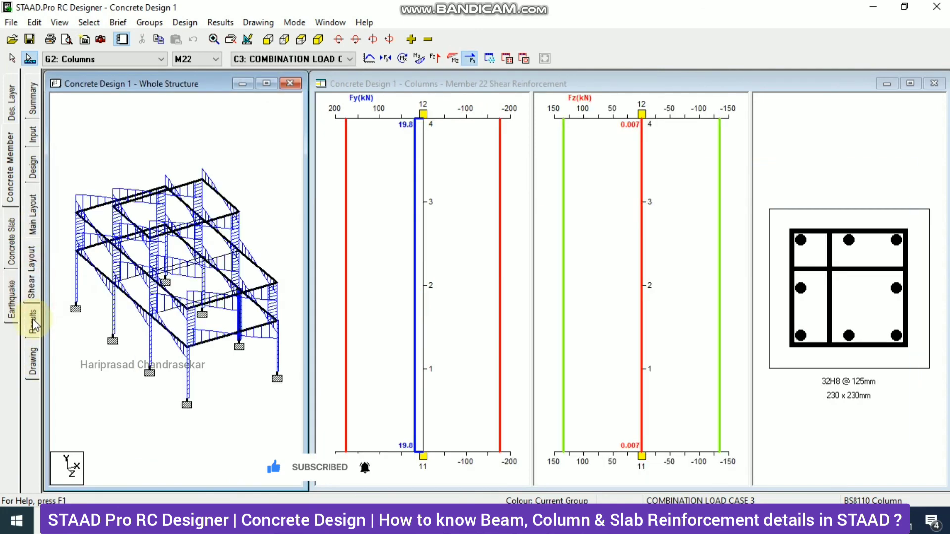
left_click(31, 321)
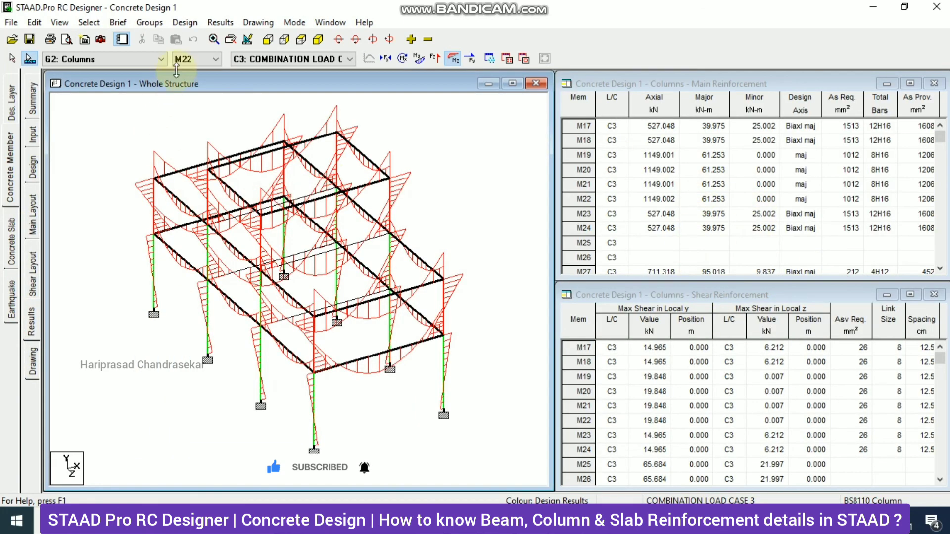